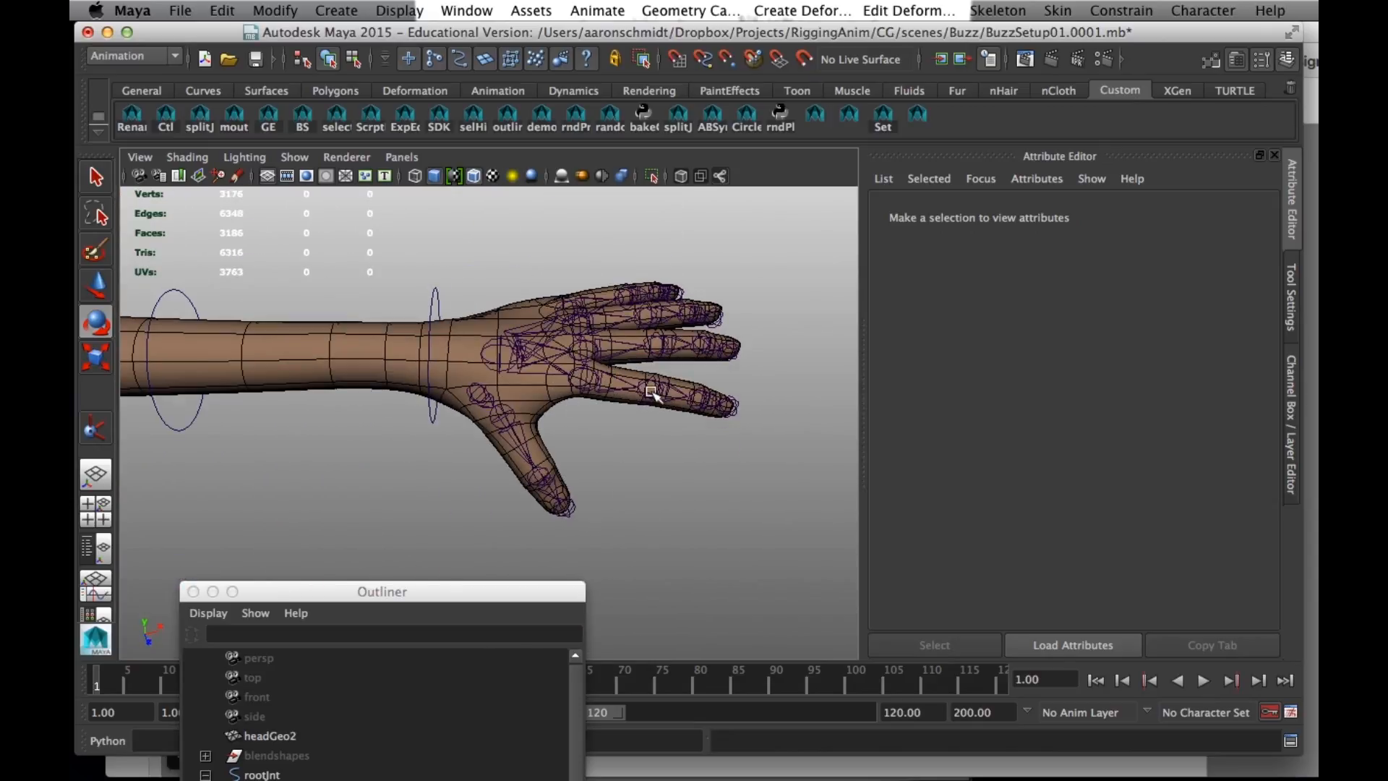
# - Test-rotate the left index finger from its base joint and undo the rotation
pyautogui.click(639, 404)
pyautogui.moveTo(610, 450); pyautogui.dragTo(566, 454)
pyautogui.press('super+z')
pyautogui.keyDown('alt'); pyautogui.moveTo(656, 489); pyautogui.dragTo(503, 504); pyautogui.keyUp('alt')
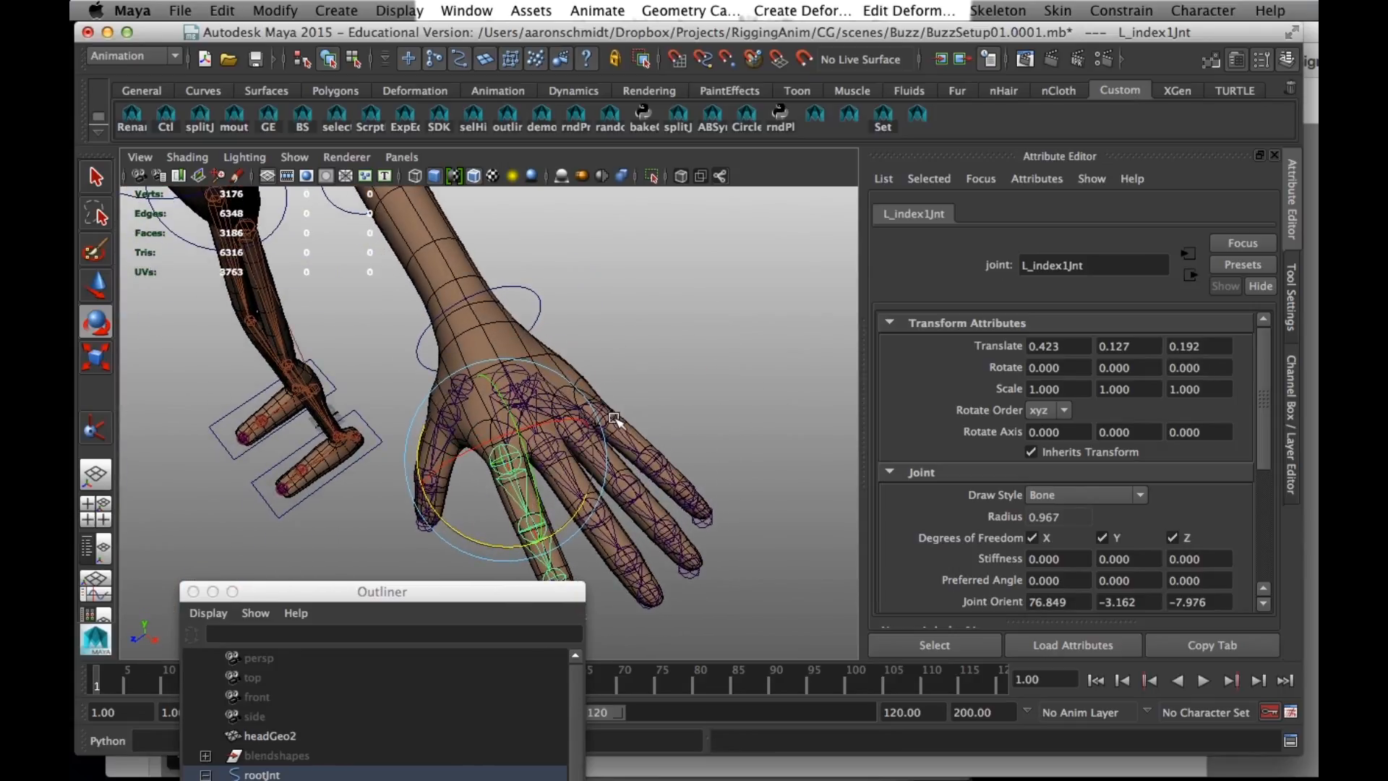
# - Test-rotate a joint of one of the other left fingers, undo the rotation and clear the selection
pyautogui.click(626, 449)
pyautogui.moveTo(616, 501); pyautogui.dragTo(598, 499)
pyautogui.press('super+z')
pyautogui.keyDown('alt'); pyautogui.moveTo(496, 489); pyautogui.dragTo(598, 447); pyautogui.keyUp('alt')
pyautogui.click(595, 440)
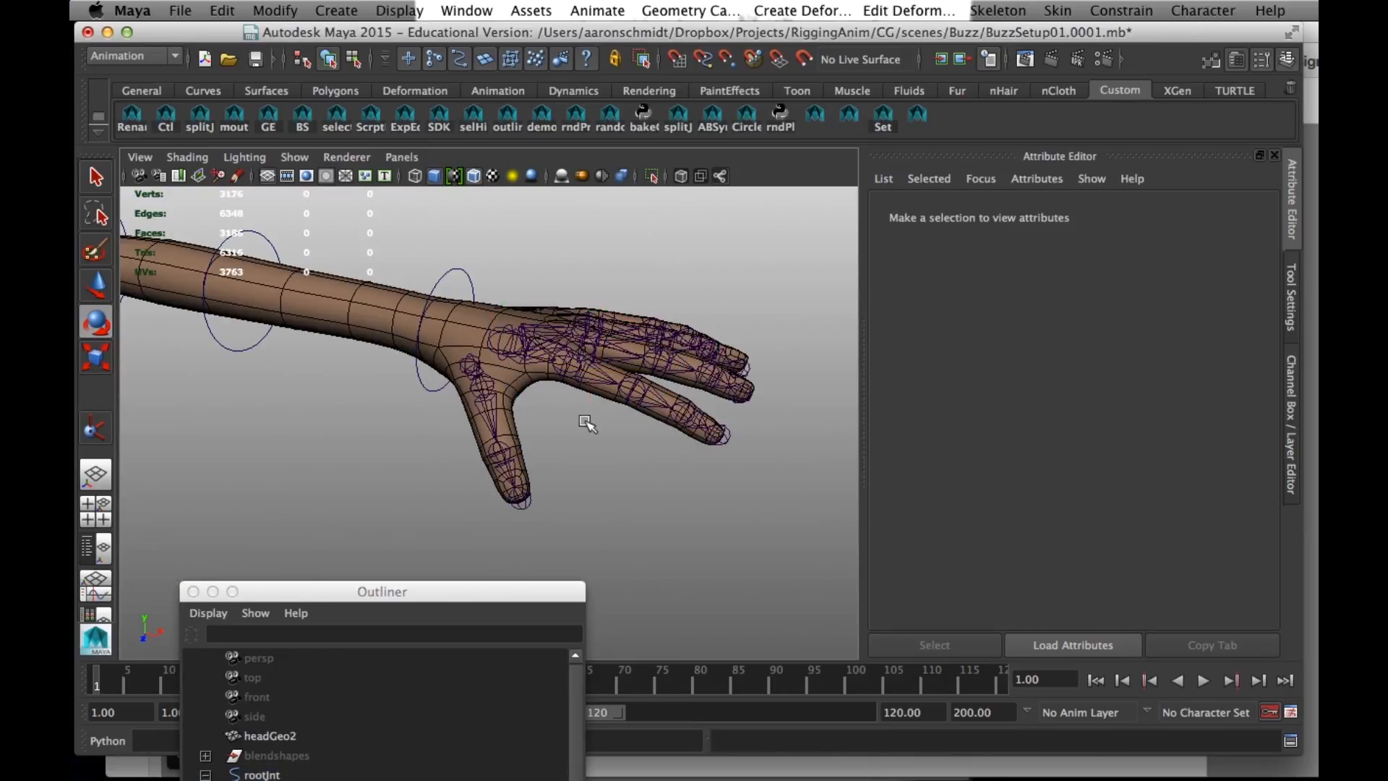
# - Bend the left index finger down from L_index1Jnt as a trial and undo the bend
pyautogui.click(578, 371)
pyautogui.keyDown('alt'); pyautogui.moveTo(578, 372); pyautogui.dragTo(587, 515); pyautogui.keyUp('alt')
pyautogui.moveTo(641, 417); pyautogui.dragTo(638, 498)
pyautogui.press('super+z')
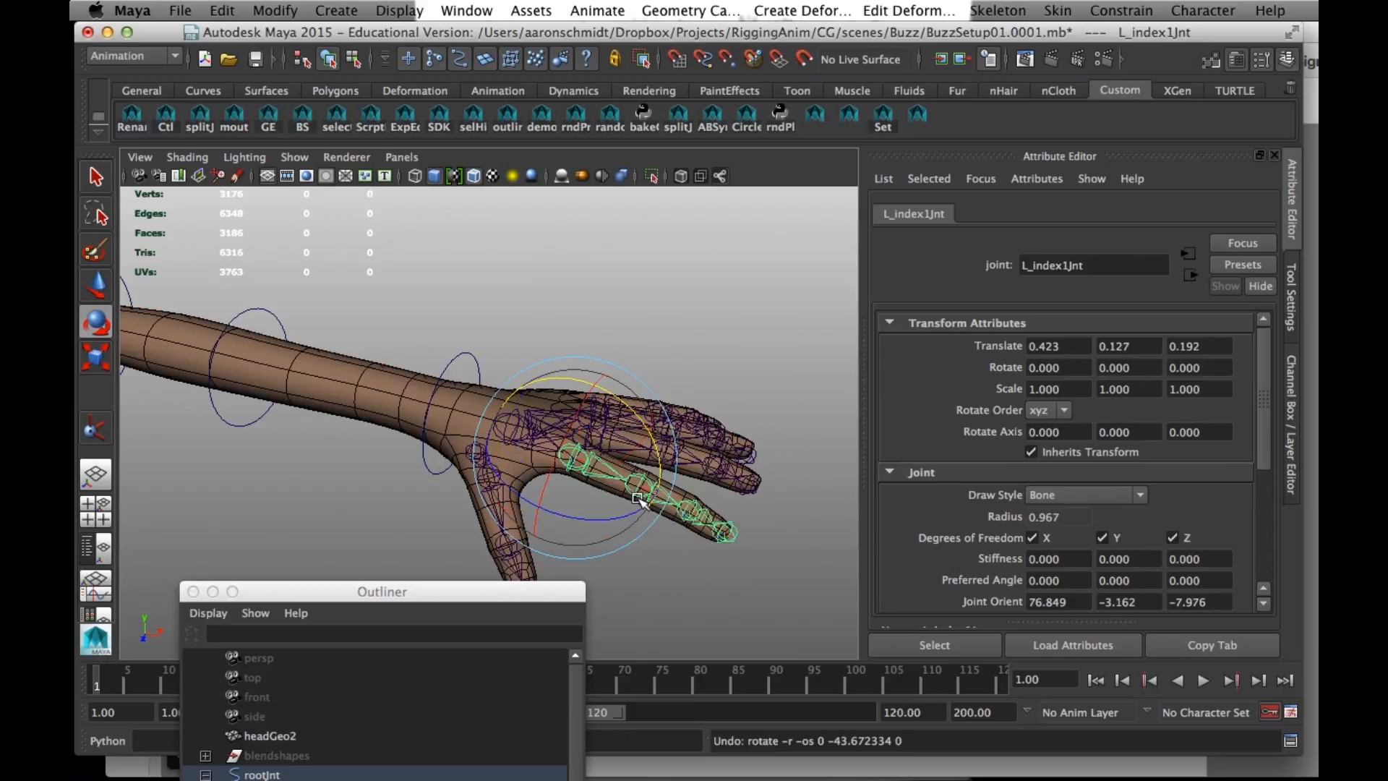
# - Select the index finger joints through L_index3Jnt together, test-rotate them as a curl and undo it
pyautogui.press('q')
pyautogui.click(692, 516)
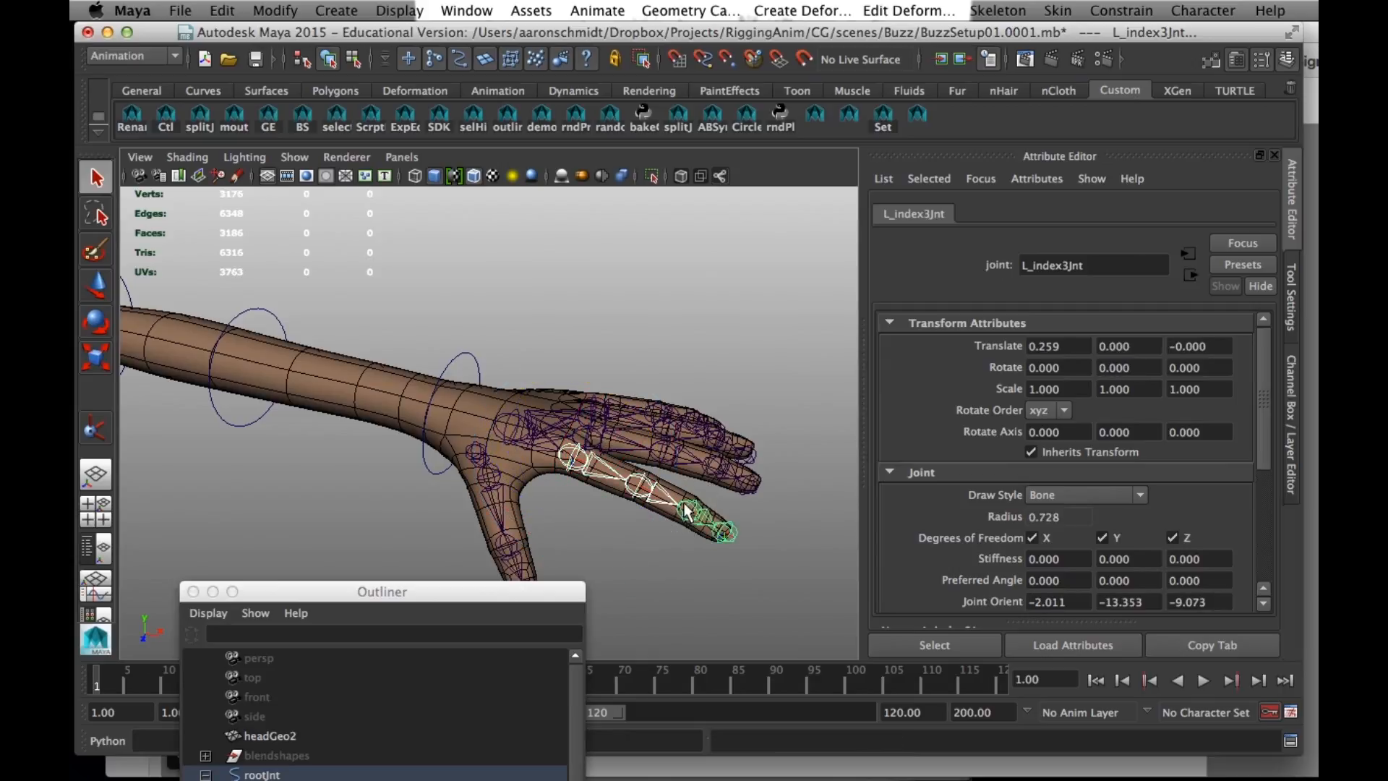
pyautogui.press('e')
pyautogui.moveTo(677, 438); pyautogui.dragTo(772, 558)
pyautogui.press('z')
# - Select the whole joint hierarchy below L_index1Jnt, test-curl the index finger with all its joints and undo the rotations
pyautogui.keyDown('alt'); pyautogui.moveTo(673, 585); pyautogui.dragTo(641, 577); pyautogui.keyUp('alt')
pyautogui.click(619, 489)
pyautogui.click(619, 469)
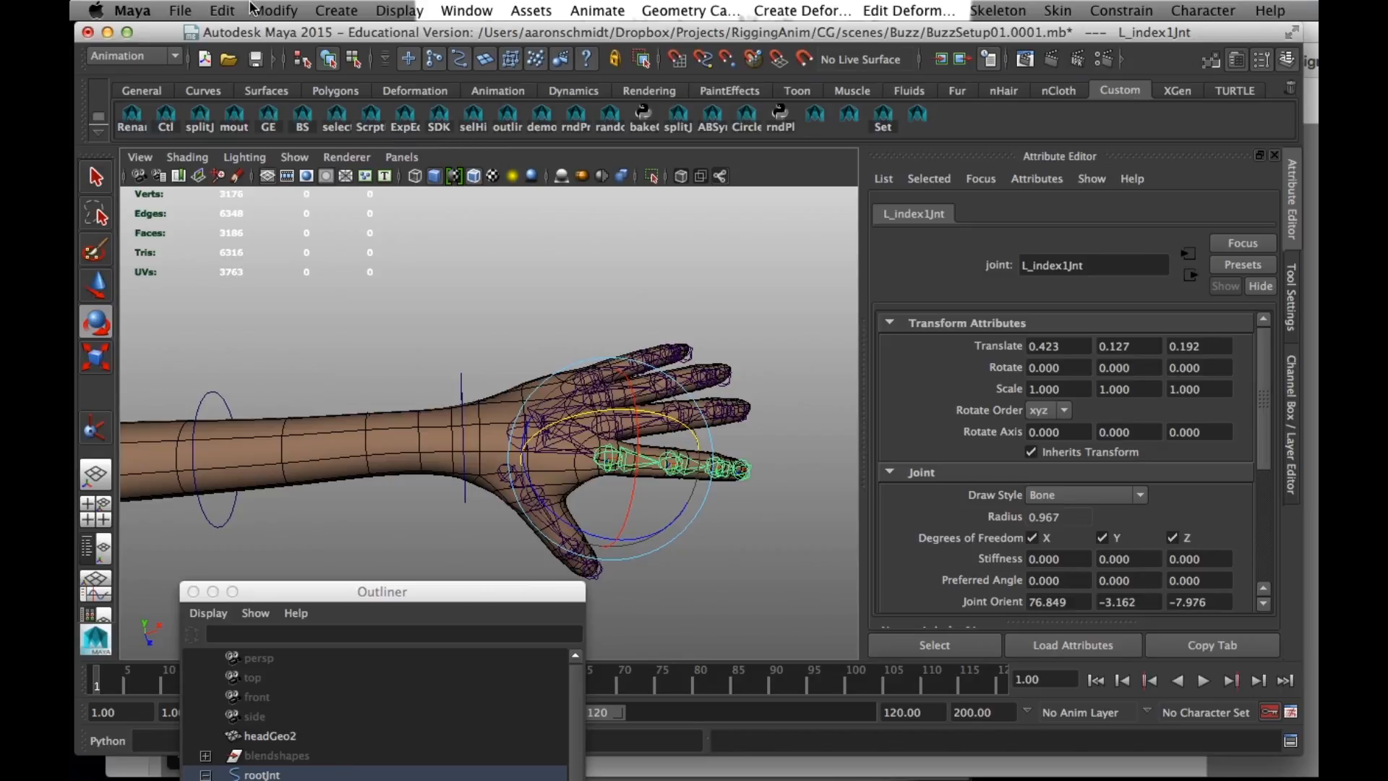
pyautogui.click(223, 10)
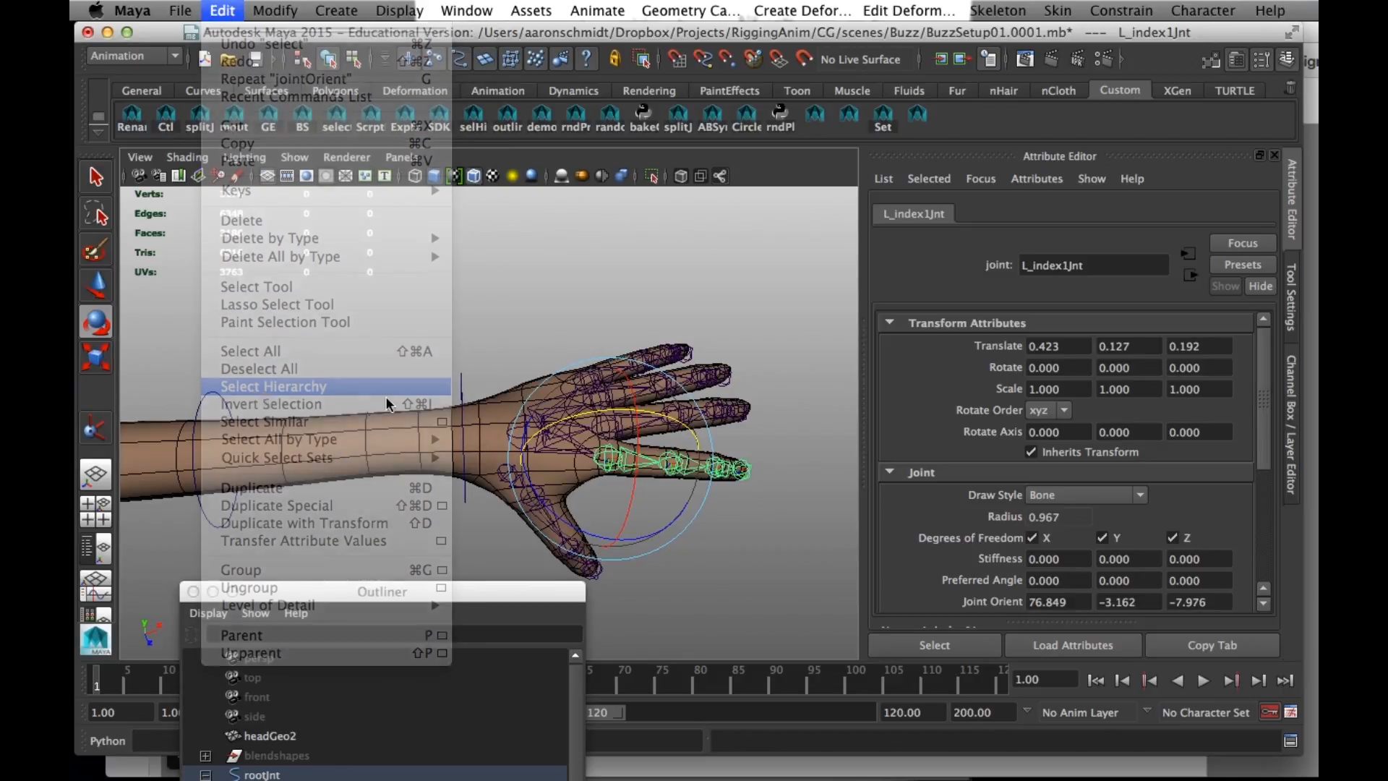
pyautogui.click(329, 388)
pyautogui.moveTo(712, 445); pyautogui.dragTo(704, 360)
pyautogui.moveTo(637, 443); pyautogui.dragTo(511, 260)
pyautogui.press('z')
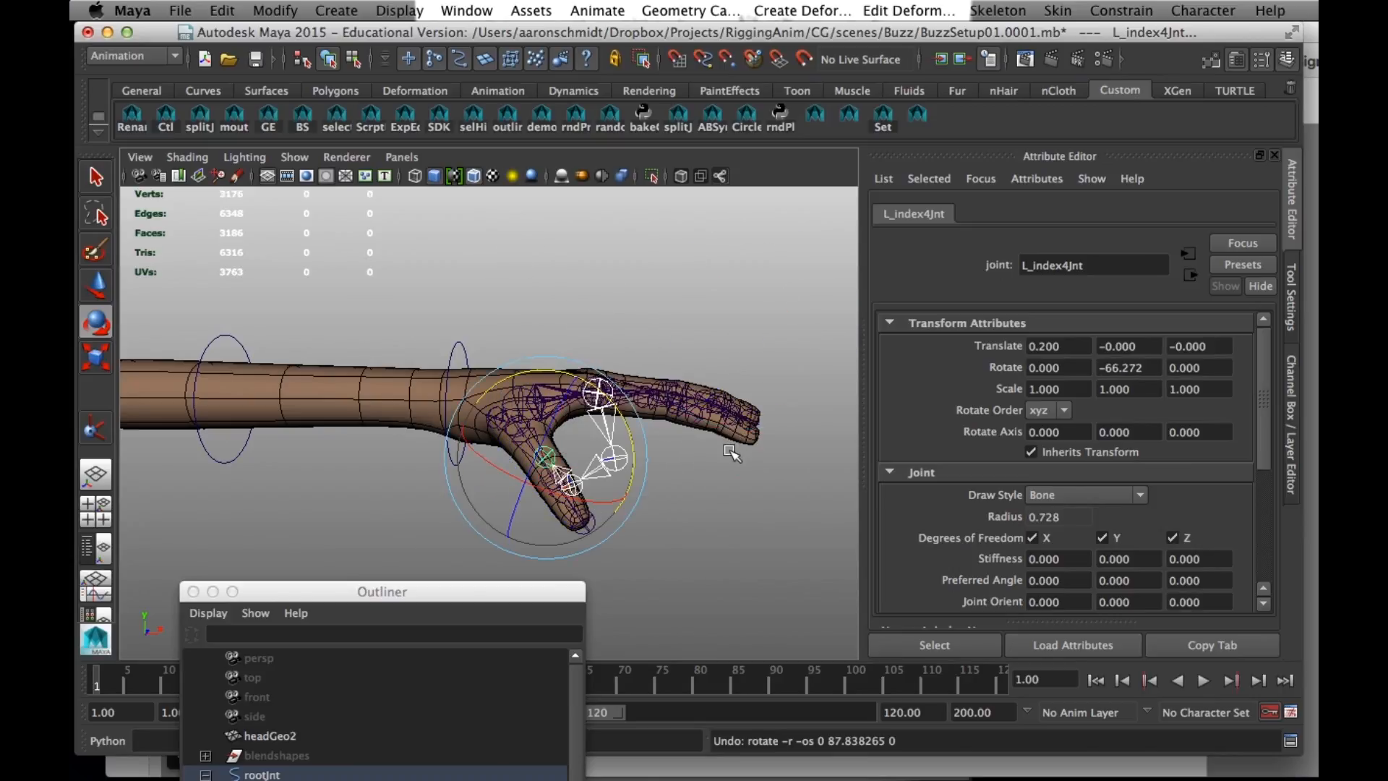
pyautogui.press('z')
# - Test-rotate the index finger from its second joint, undo the rotation and clear the selection
pyautogui.click(649, 456)
pyautogui.keyDown('alt'); pyautogui.moveTo(648, 456); pyautogui.dragTo(659, 524); pyautogui.keyUp('alt')
pyautogui.click(676, 471)
pyautogui.moveTo(657, 400); pyautogui.dragTo(657, 496)
pyautogui.press('z')
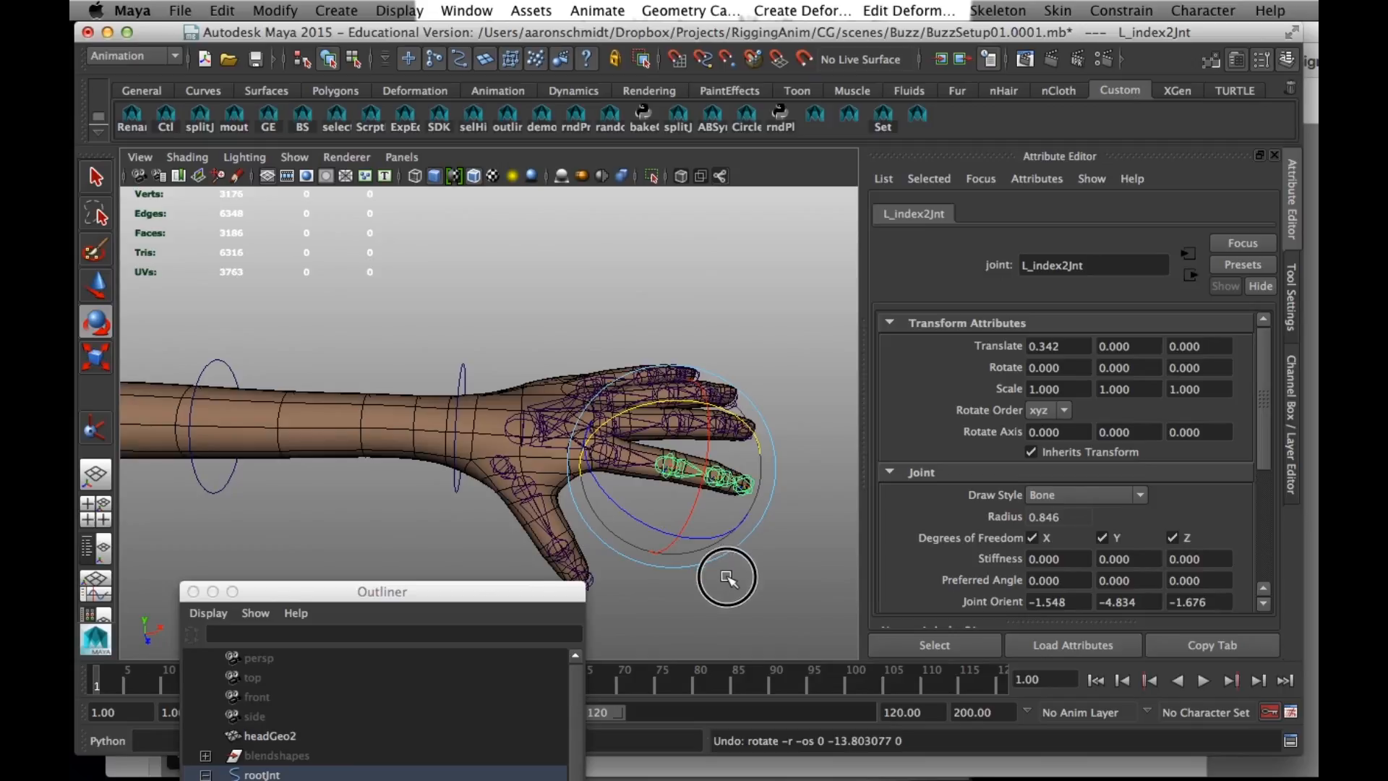
pyautogui.keyDown('alt'); pyautogui.moveTo(727, 578); pyautogui.dragTo(674, 532); pyautogui.keyUp('alt')
pyautogui.keyDown('alt'); pyautogui.moveTo(550, 463); pyautogui.dragTo(584, 441); pyautogui.keyUp('alt')
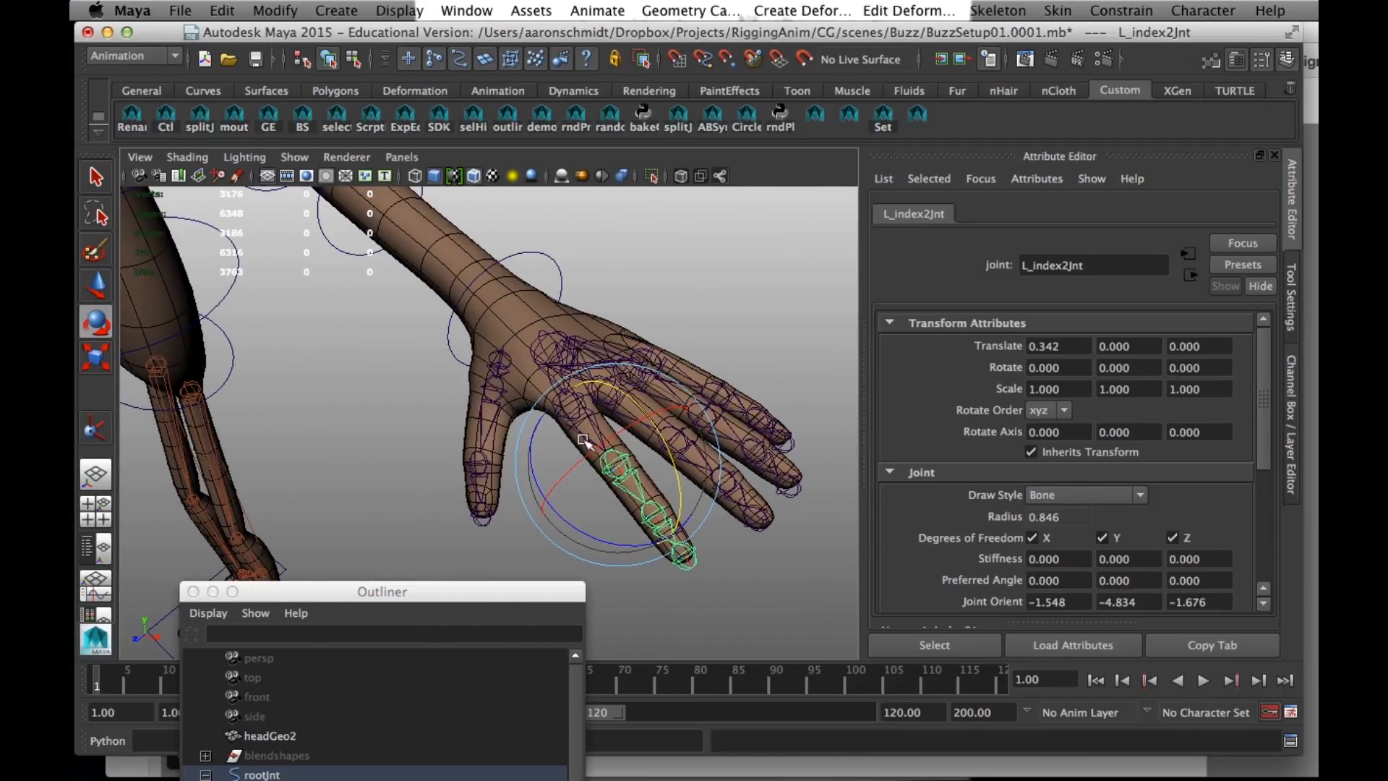
pyautogui.keyDown('alt'); pyautogui.moveTo(457, 472); pyautogui.dragTo(532, 460); pyautogui.keyUp('alt')
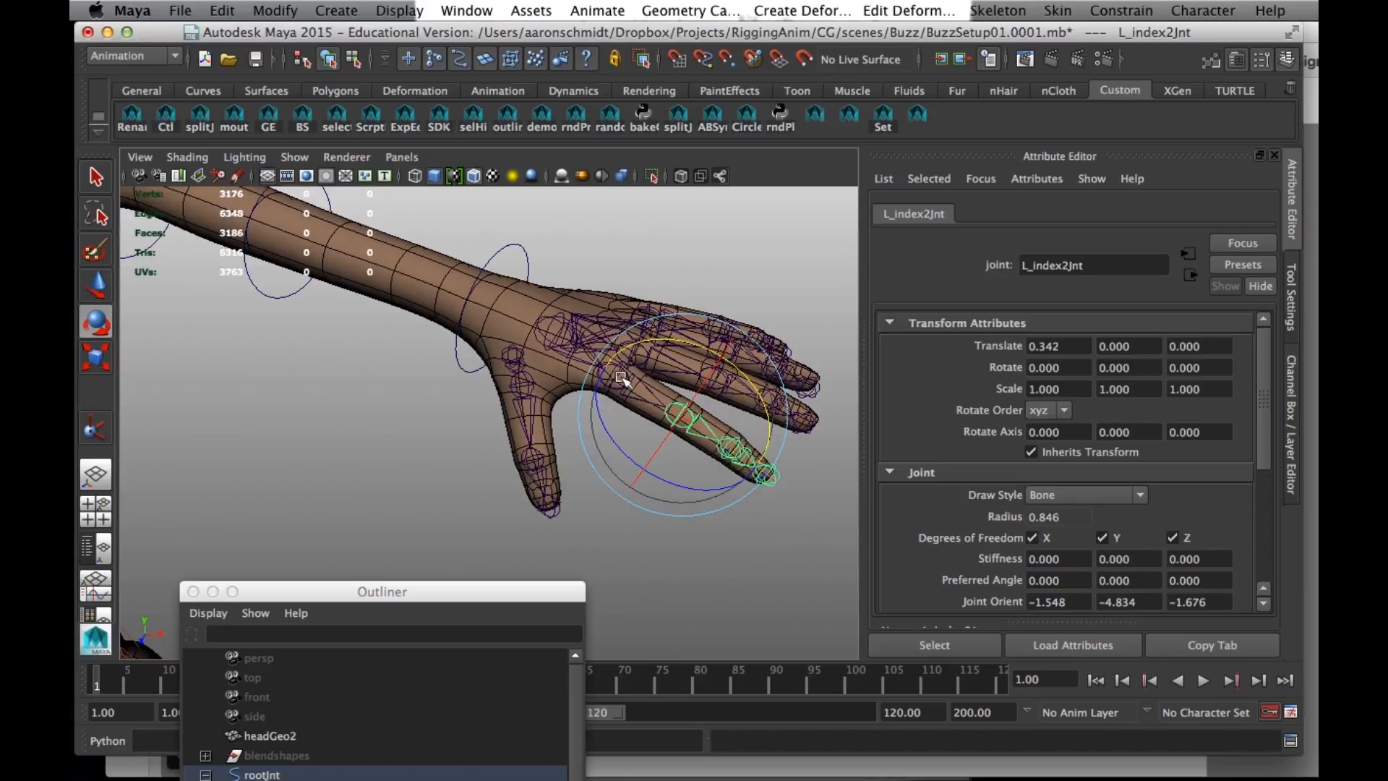
pyautogui.click(644, 539)
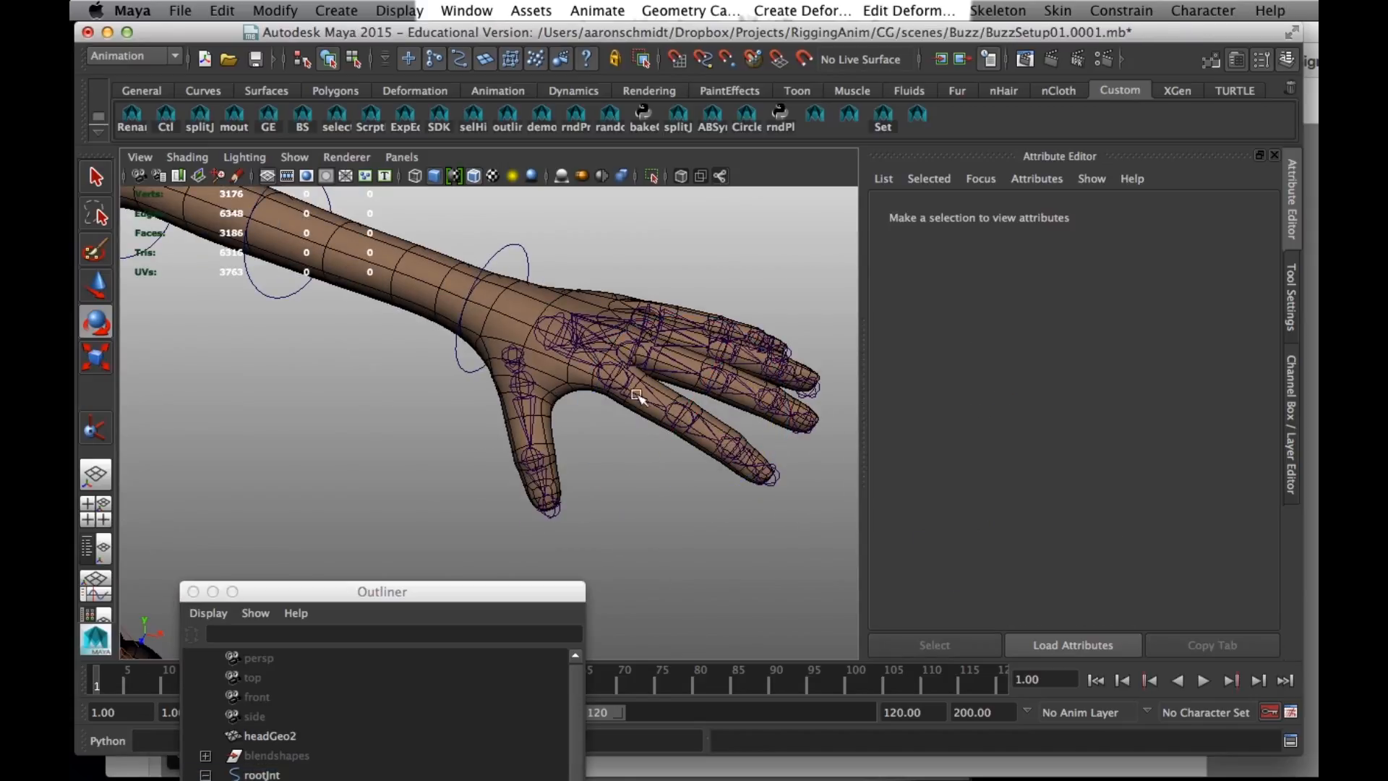
# - Select the middle finger's joint hierarchy from L_middle1Jnt, test-curl the finger and undo the rotation
pyautogui.keyDown('alt'); pyautogui.moveTo(581, 354); pyautogui.dragTo(647, 405); pyautogui.keyUp('alt')
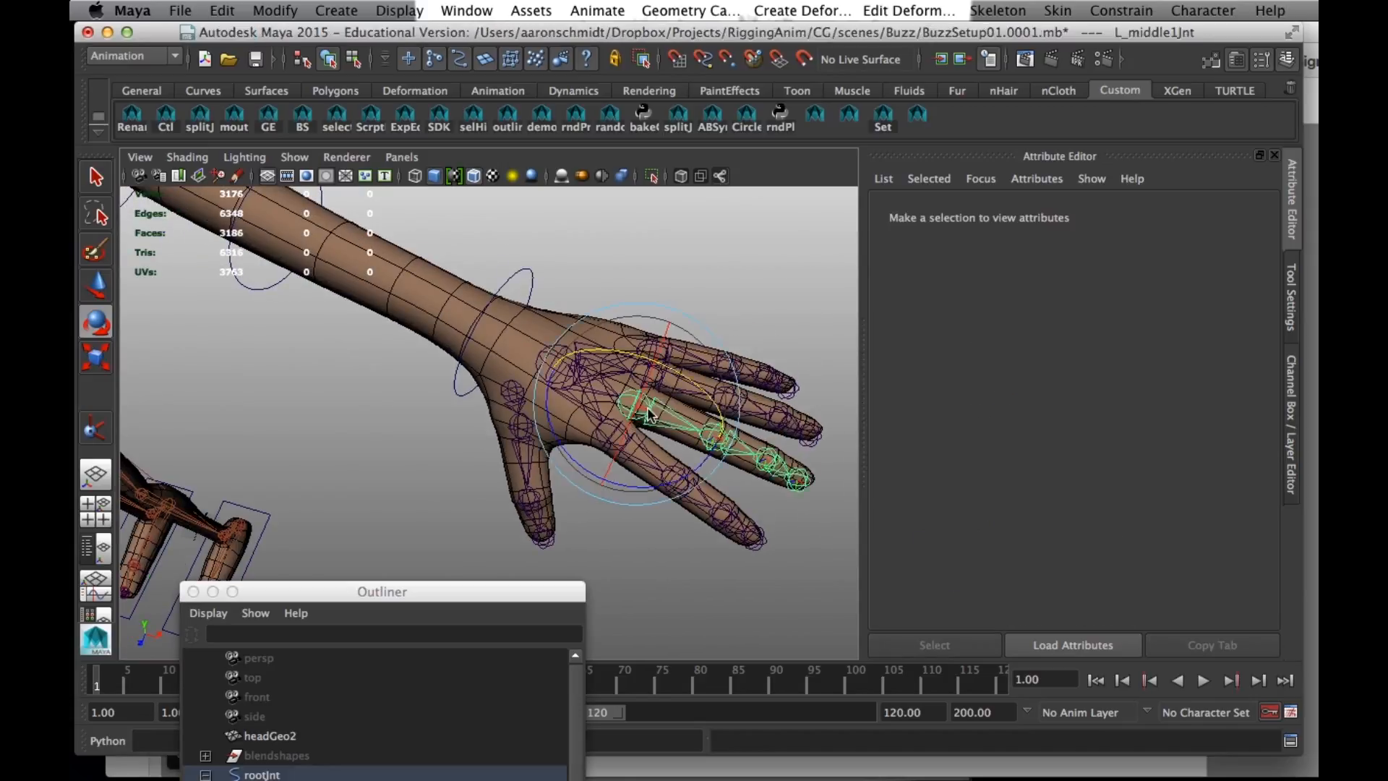
pyautogui.click(649, 410)
pyautogui.click(470, 122)
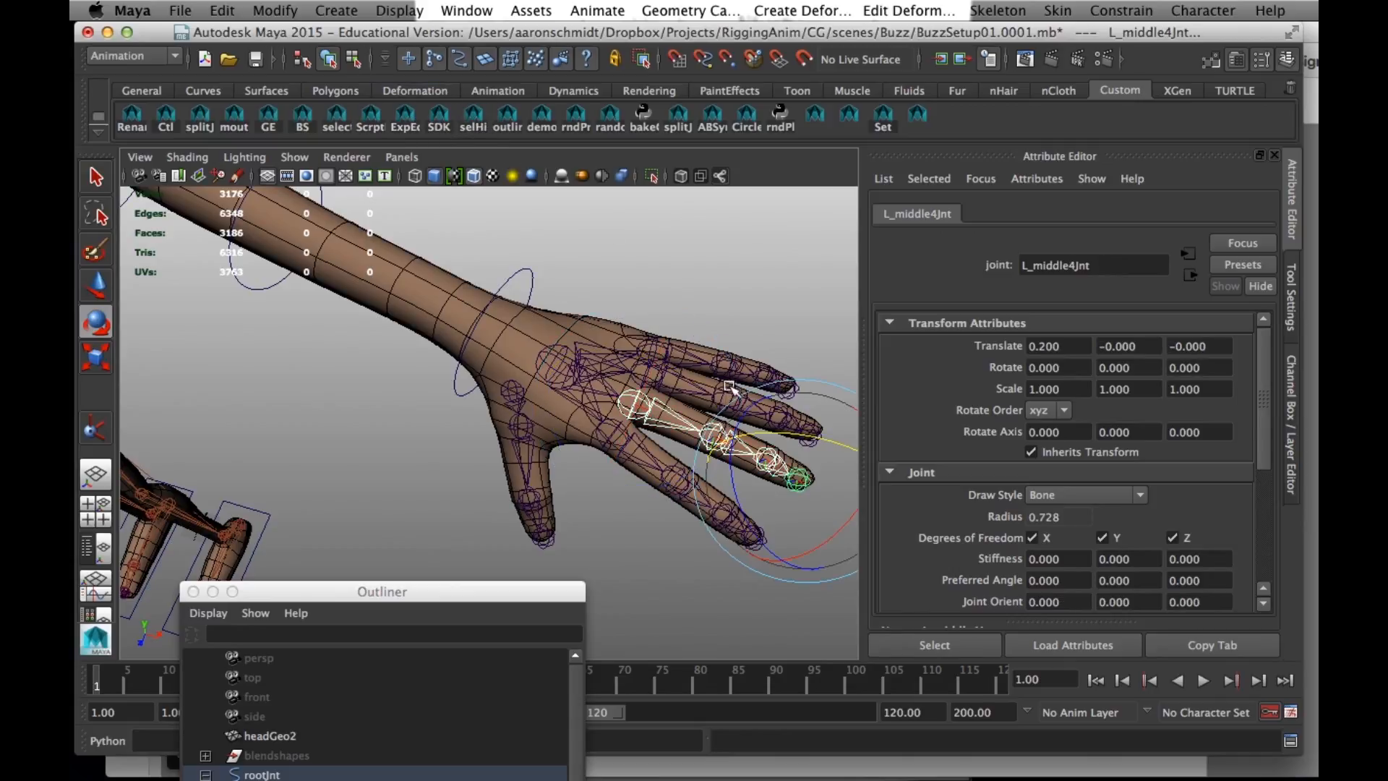
pyautogui.moveTo(761, 433); pyautogui.dragTo(713, 455)
pyautogui.press('z')
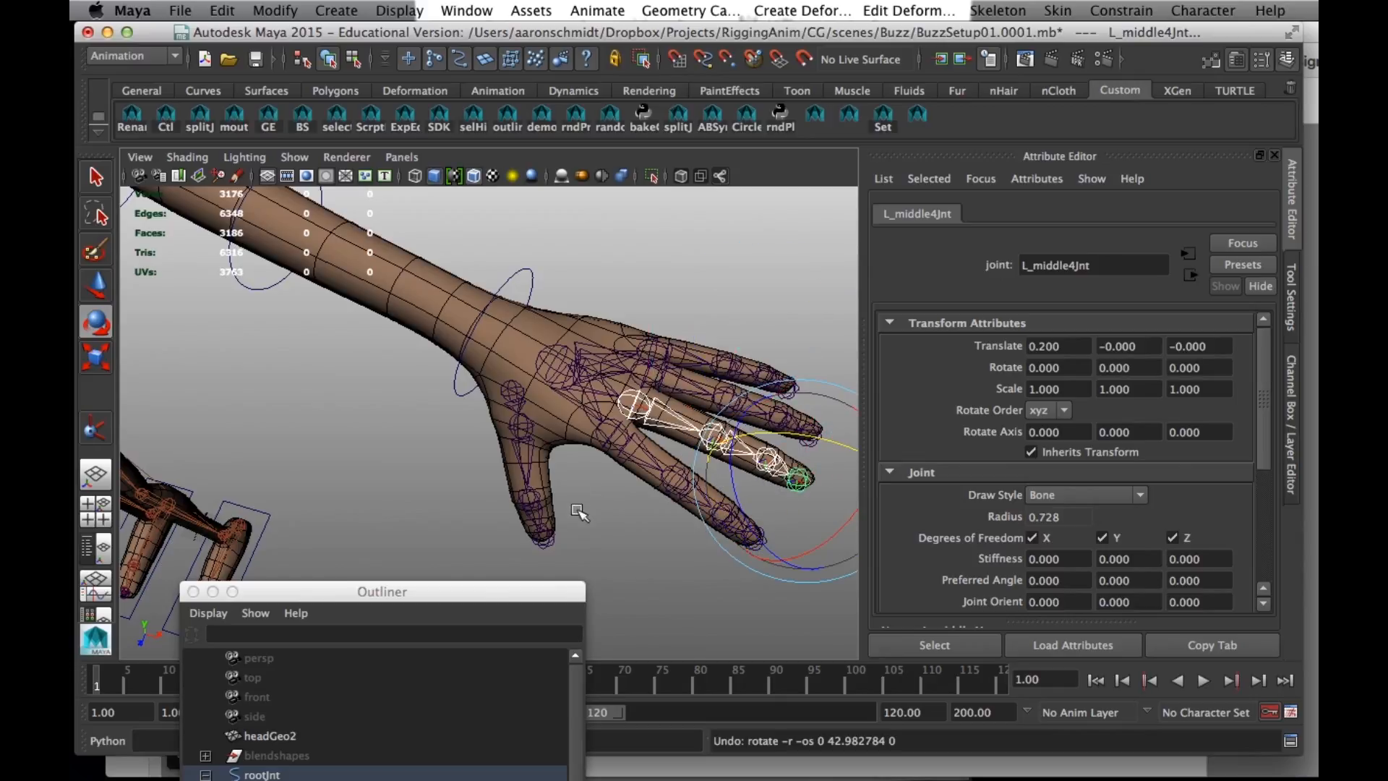
# - Examine the rotation axes of the left thumb's base and second joints
pyautogui.keyDown('alt'); pyautogui.moveTo(620, 521); pyautogui.dragTo(647, 497); pyautogui.keyUp('alt')
pyautogui.keyDown('alt'); pyautogui.moveTo(678, 403); pyautogui.dragTo(492, 352); pyautogui.keyUp('alt')
pyautogui.click(486, 367)
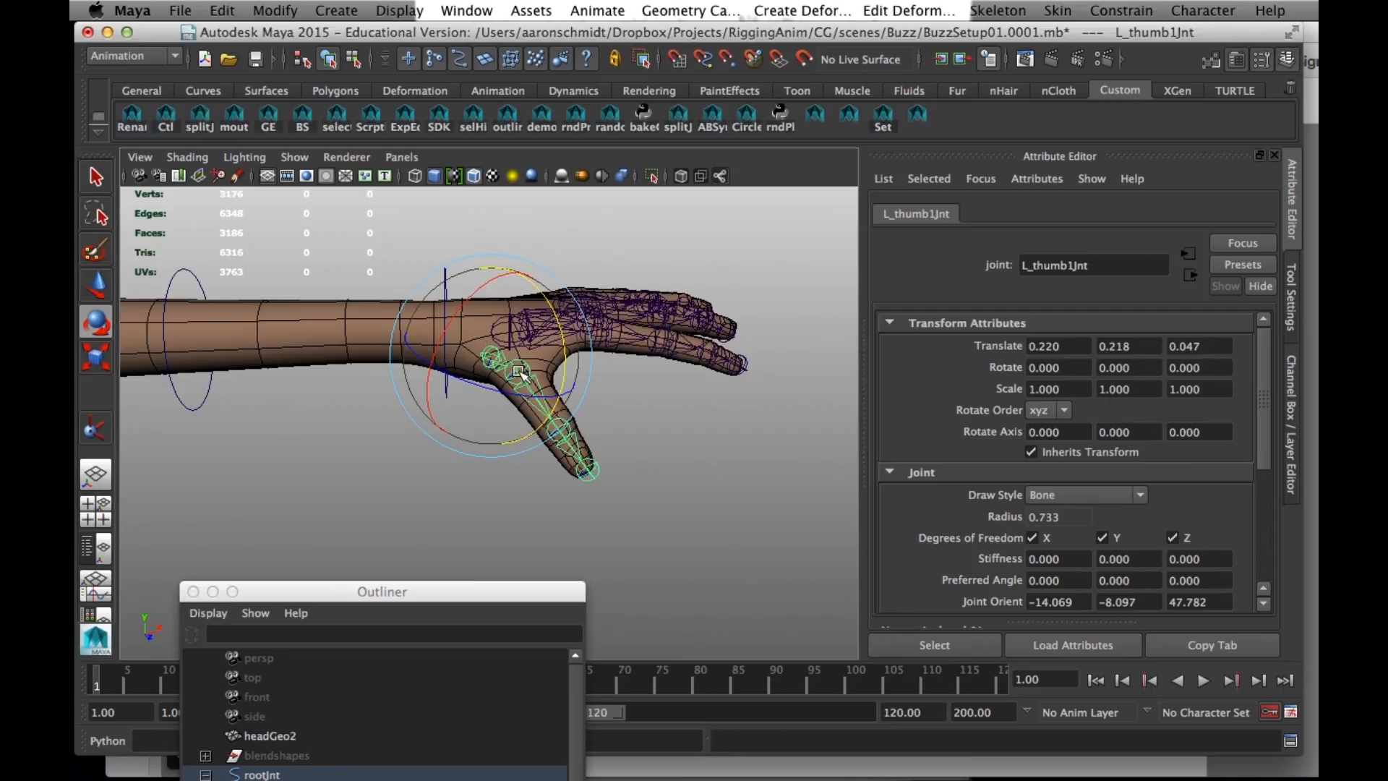
pyautogui.keyDown('alt'); pyautogui.moveTo(505, 382); pyautogui.dragTo(514, 403); pyautogui.keyUp('alt')
pyautogui.keyDown('alt'); pyautogui.moveTo(515, 403); pyautogui.dragTo(545, 371, button='right'); pyautogui.keyUp('alt')
pyautogui.keyDown('alt'); pyautogui.moveTo(545, 372); pyautogui.dragTo(481, 374); pyautogui.keyUp('alt')
pyautogui.press('Down')
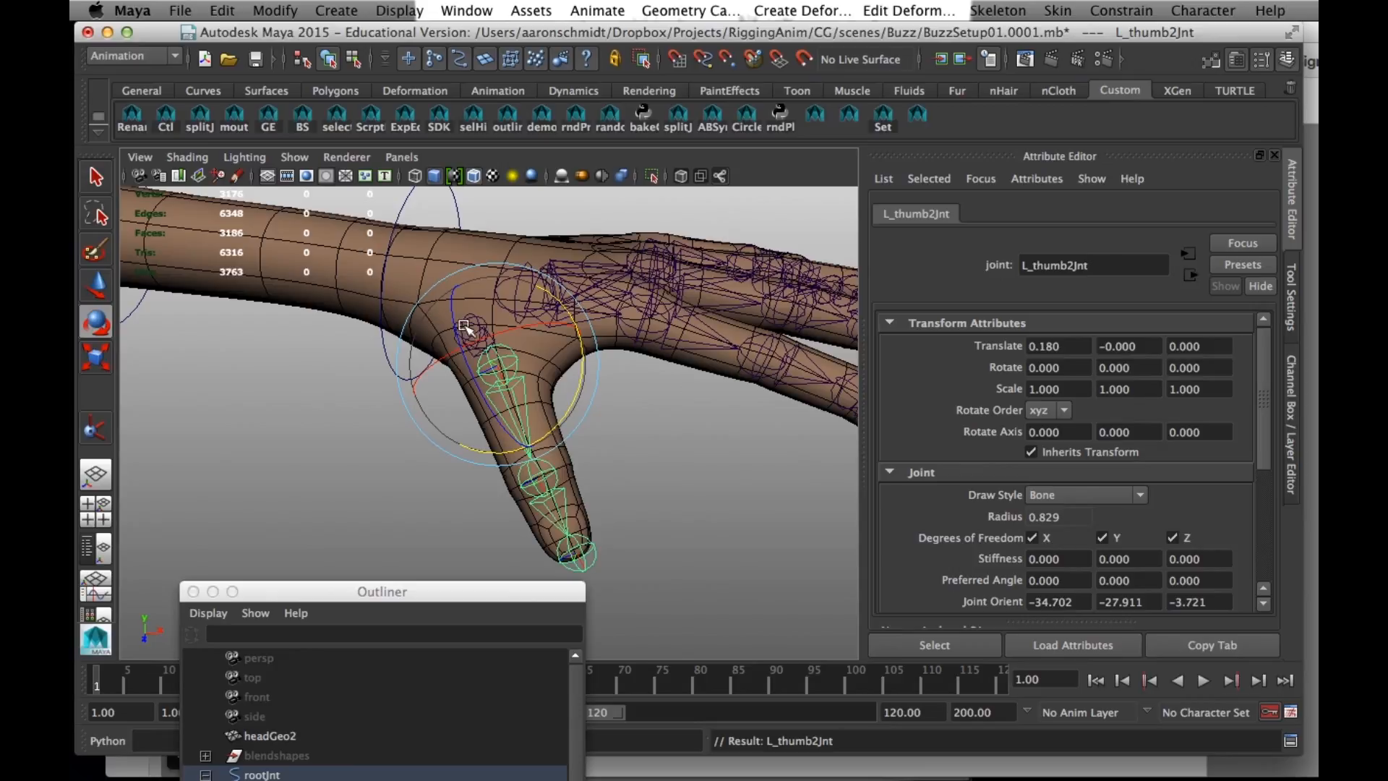
pyautogui.press('Up')
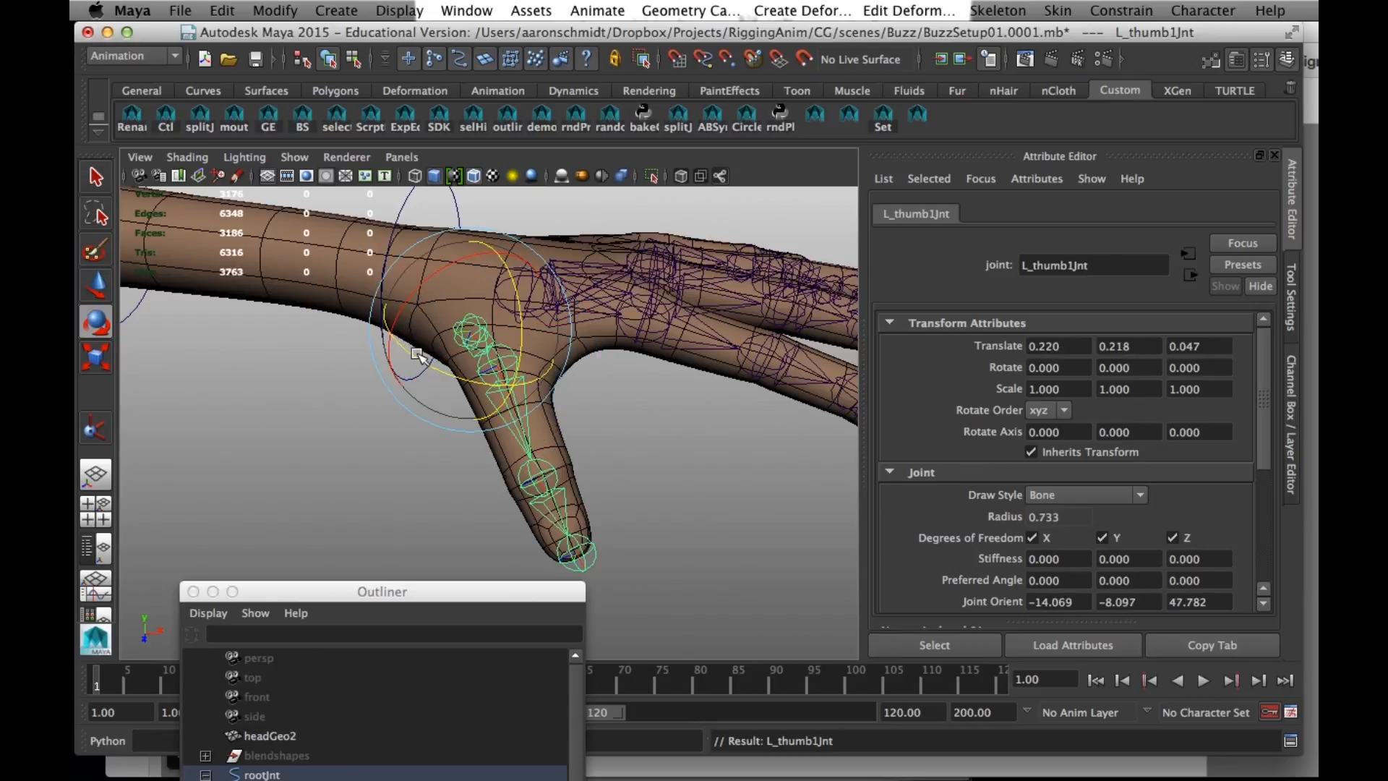
pyautogui.click(654, 429)
pyautogui.click(479, 351)
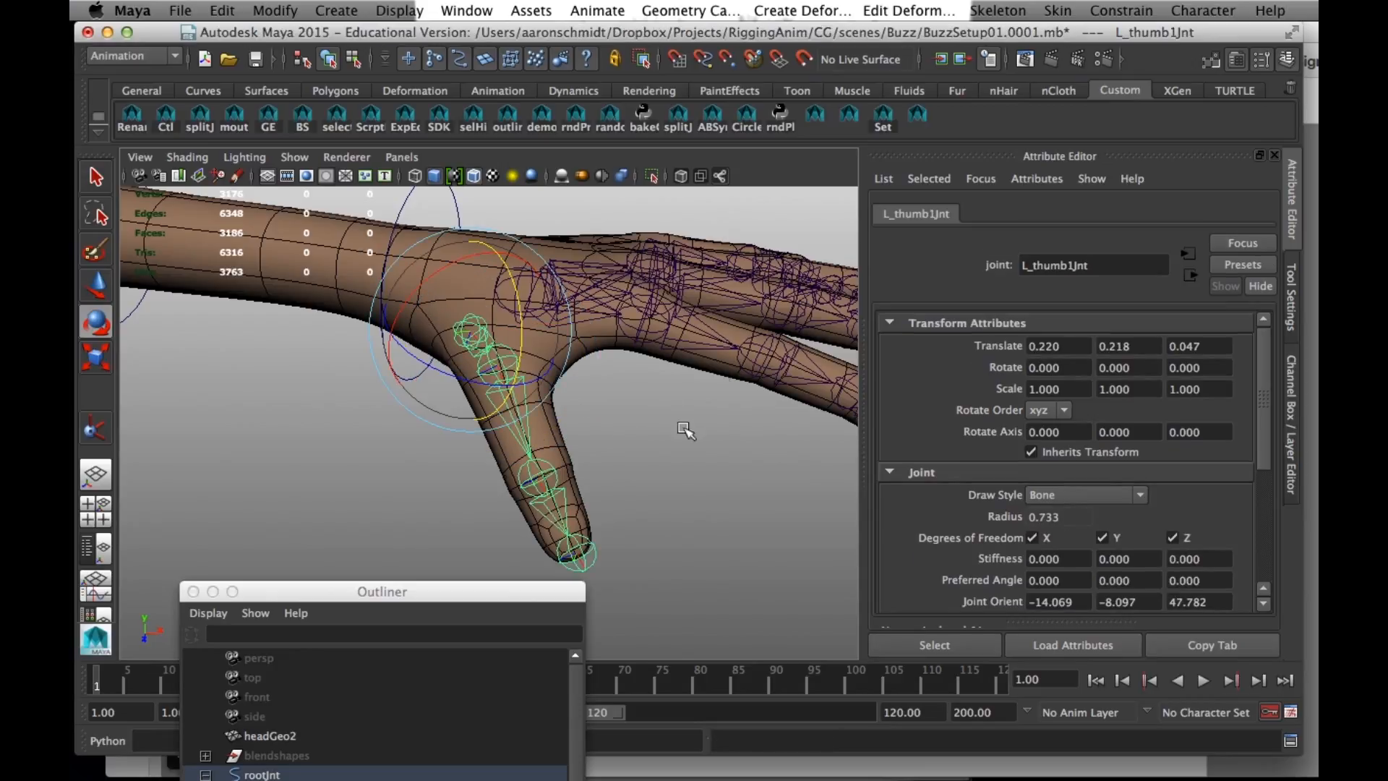
# - Reposition the thumb's base joint, L_thumb1Jnt, within the hand at about 0.241, 0.205, -0.027
pyautogui.keyDown('alt'); pyautogui.moveTo(712, 381); pyautogui.dragTo(526, 381); pyautogui.keyUp('alt')
pyautogui.press('w')
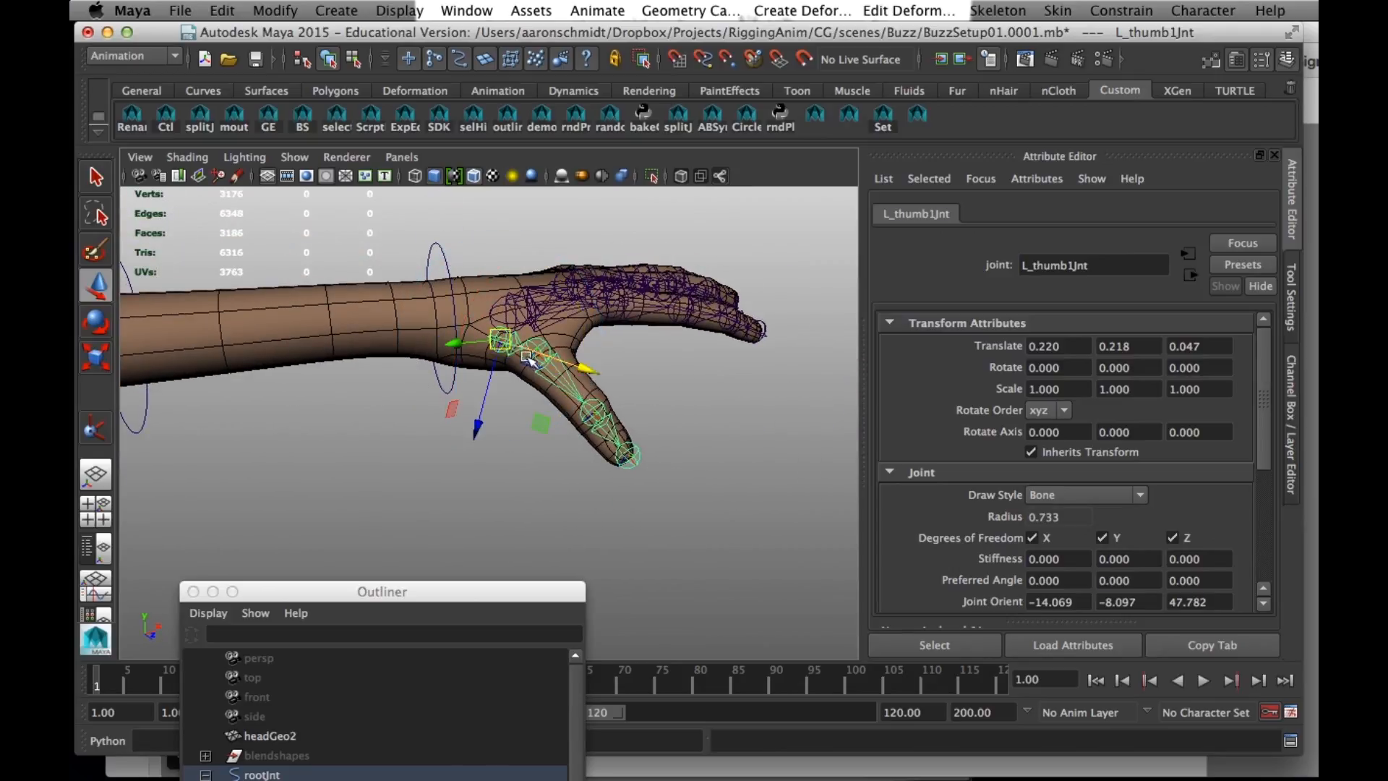
pyautogui.keyDown('alt'); pyautogui.moveTo(508, 370); pyautogui.dragTo(551, 409, button='right'); pyautogui.keyUp('alt')
pyautogui.keyDown('alt'); pyautogui.moveTo(551, 409); pyautogui.dragTo(514, 402); pyautogui.keyUp('alt')
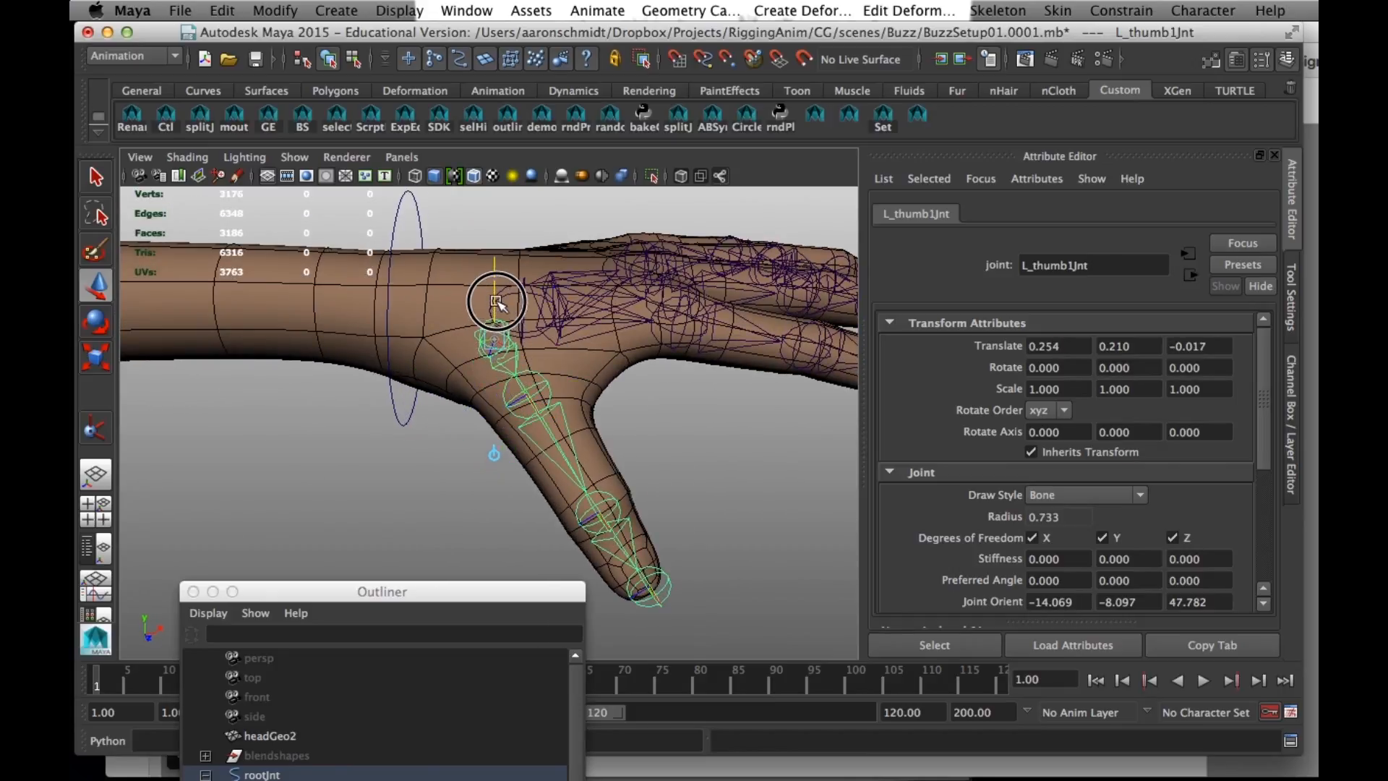
pyautogui.keyDown('alt'); pyautogui.moveTo(510, 417); pyautogui.dragTo(451, 429); pyautogui.keyUp('alt')
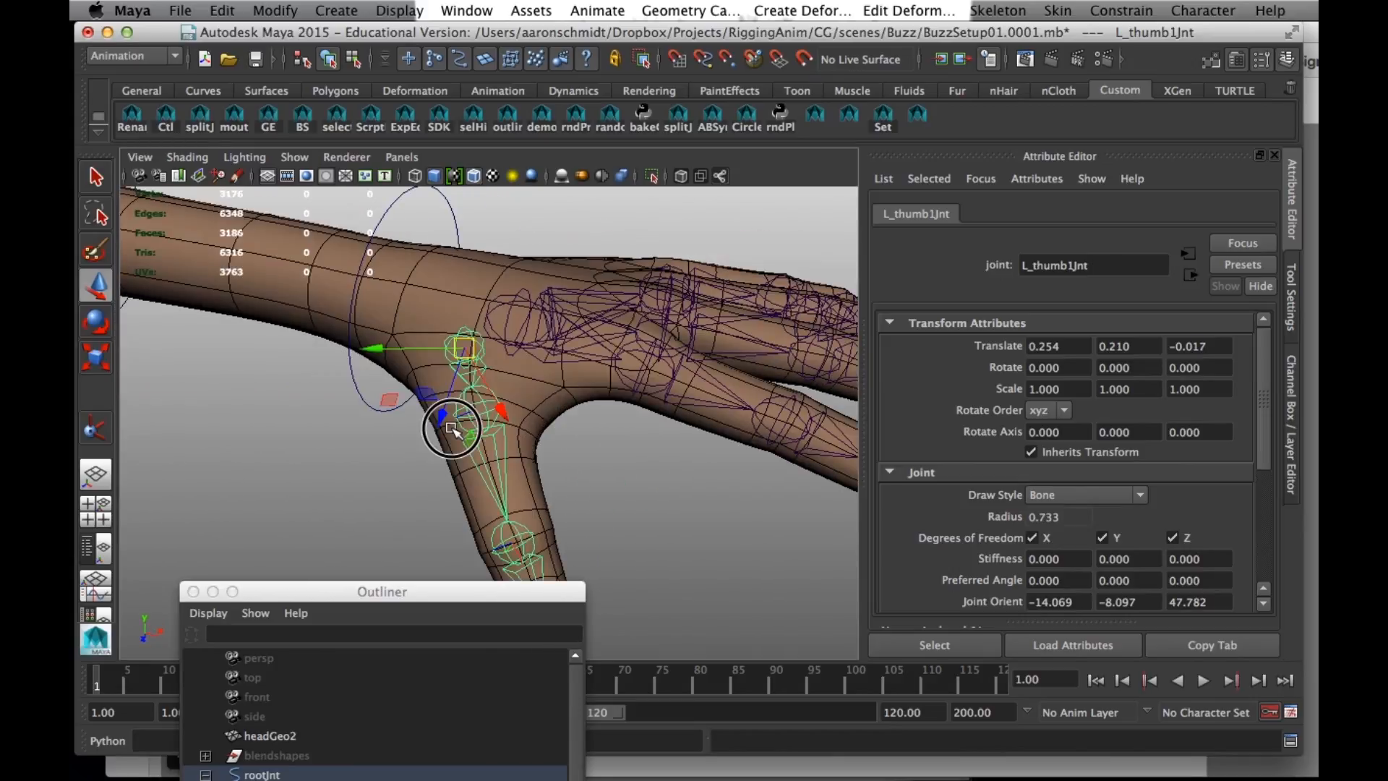
pyautogui.click(460, 348)
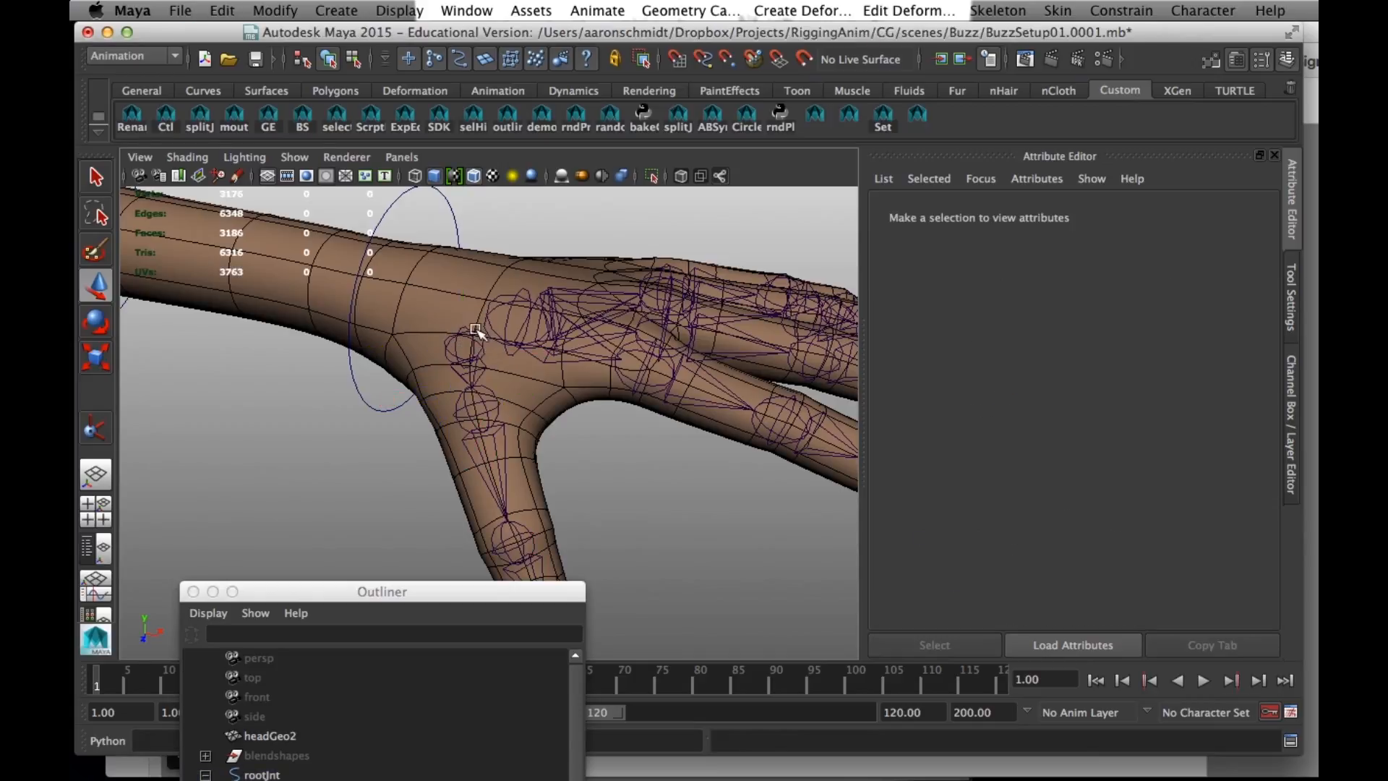
pyautogui.click(461, 348)
pyautogui.moveTo(460, 351); pyautogui.dragTo(457, 347)
pyautogui.keyDown('alt'); pyautogui.moveTo(449, 409); pyautogui.dragTo(587, 396); pyautogui.keyUp('alt')
# - Orient the thumb joint chain from its base with primary axis Z, secondary axis Y, world orientation +X and child joints included
pyautogui.click(1017, 15)
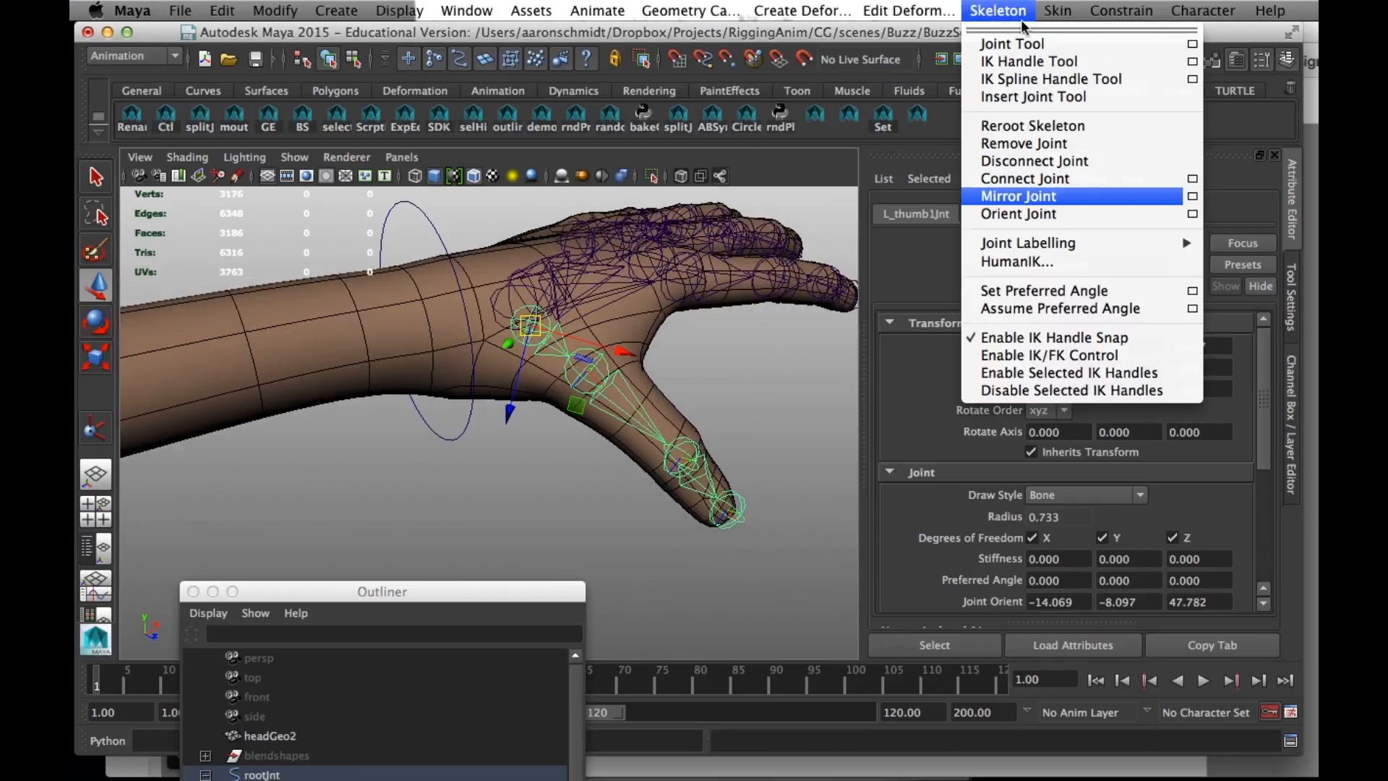
pyautogui.click(1191, 214)
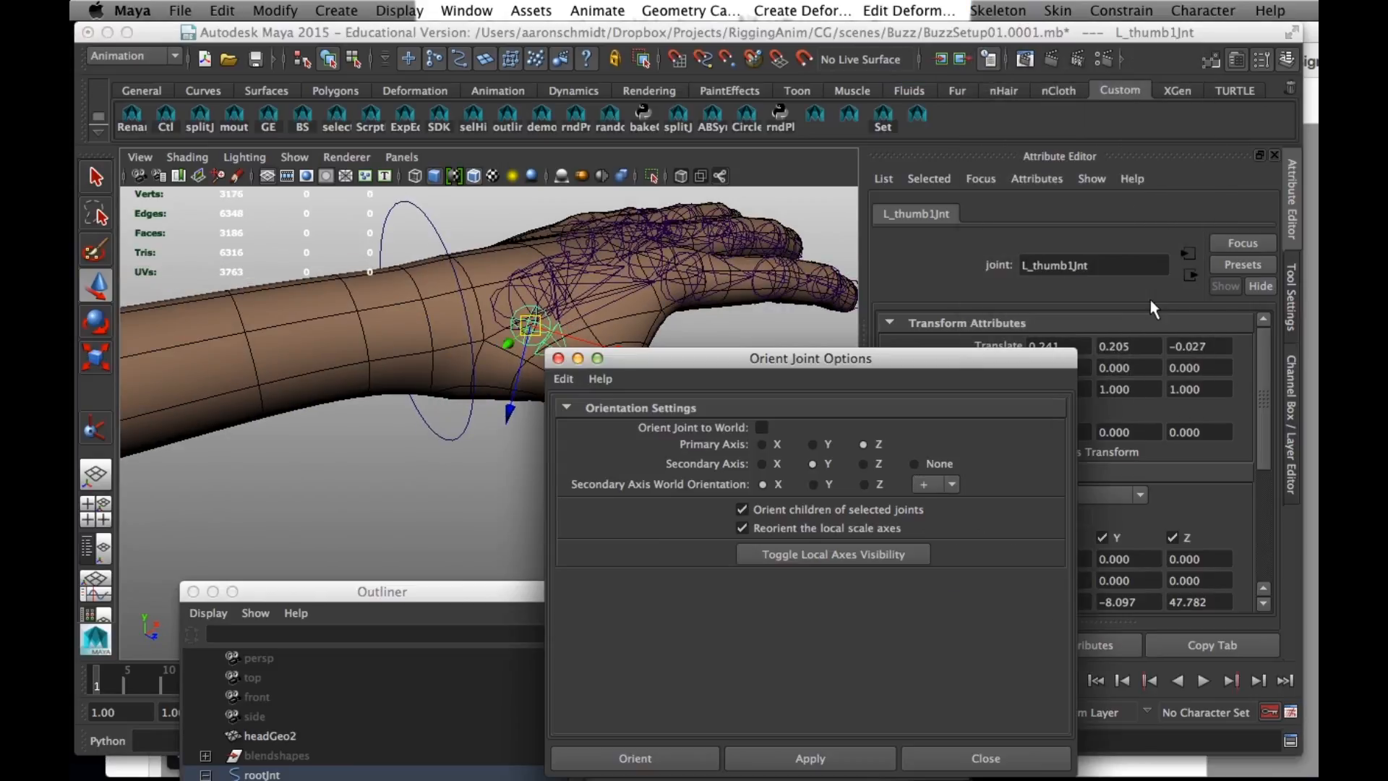
pyautogui.moveTo(863, 376); pyautogui.dragTo(1125, 309)
pyautogui.click(1109, 694)
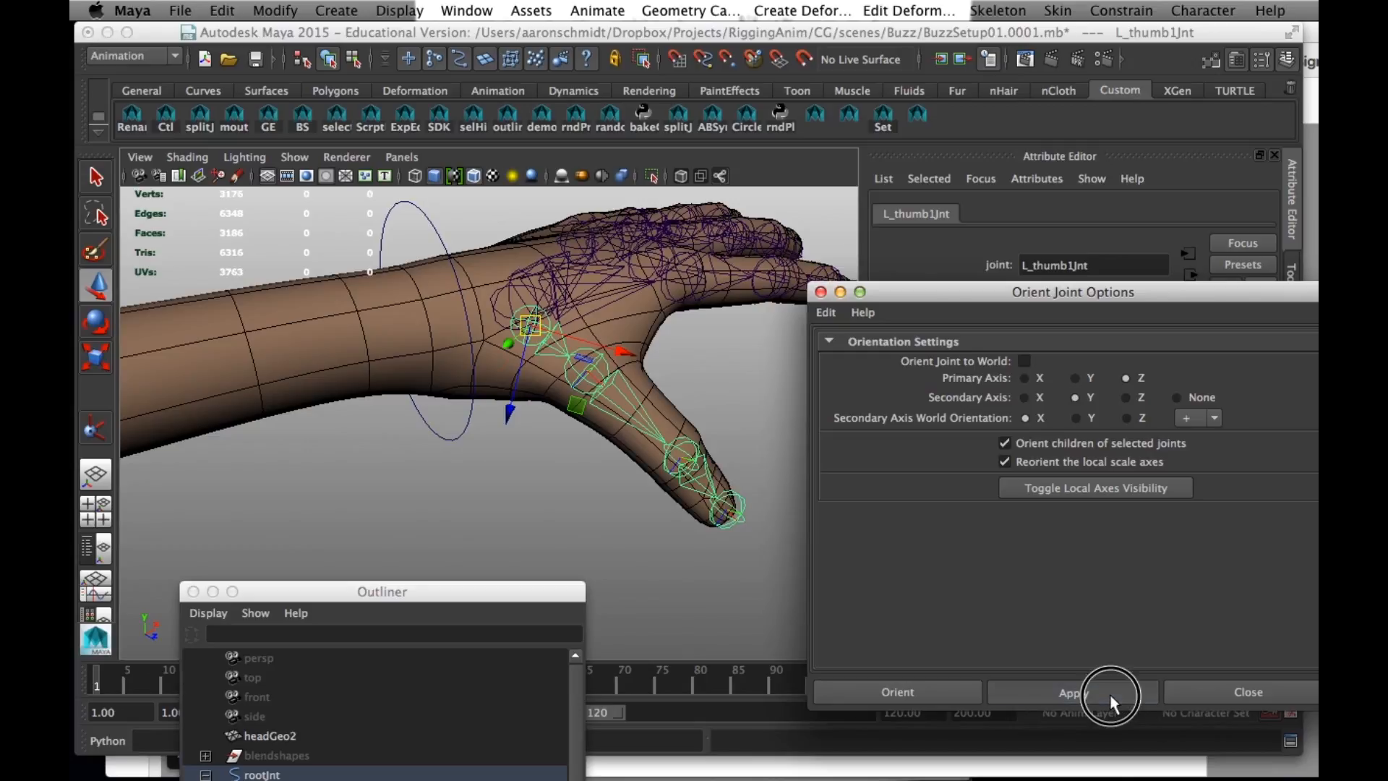
# - Step through the thumb joints from the base to the third joint and check their reoriented rotation axes
pyautogui.click(778, 161)
pyautogui.press('e')
pyautogui.keyDown('alt'); pyautogui.moveTo(575, 362); pyautogui.dragTo(538, 314); pyautogui.keyUp('alt')
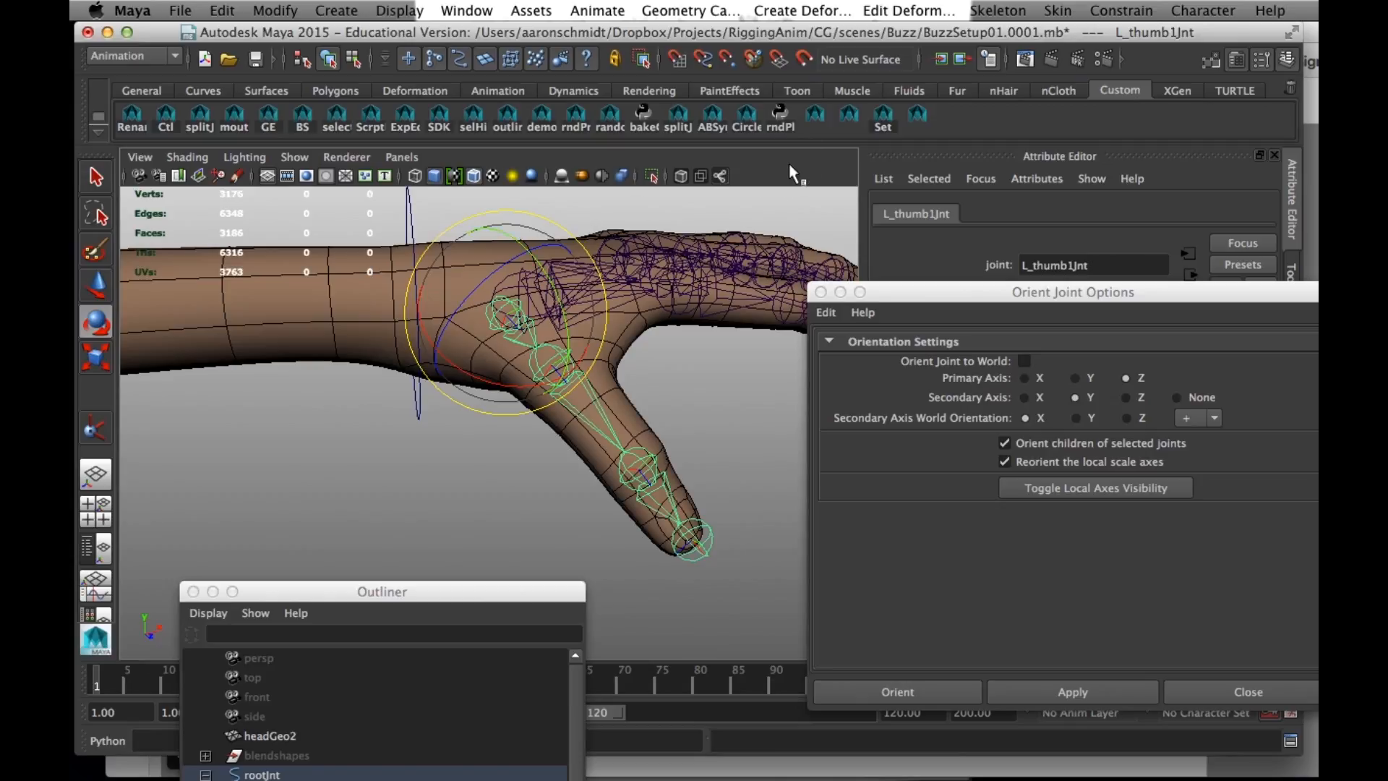
pyautogui.press('Down')
pyautogui.press('Down')
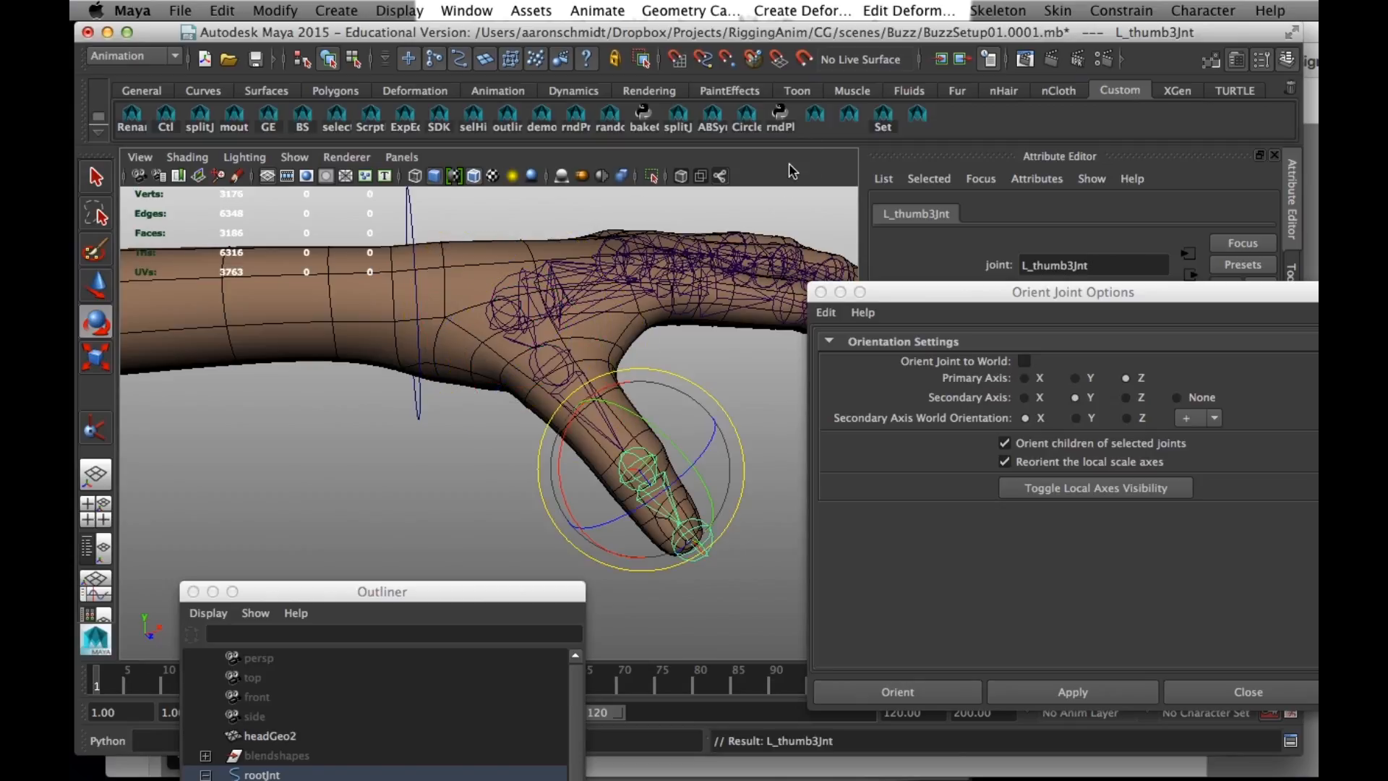
pyautogui.press('Up')
pyautogui.press('Up')
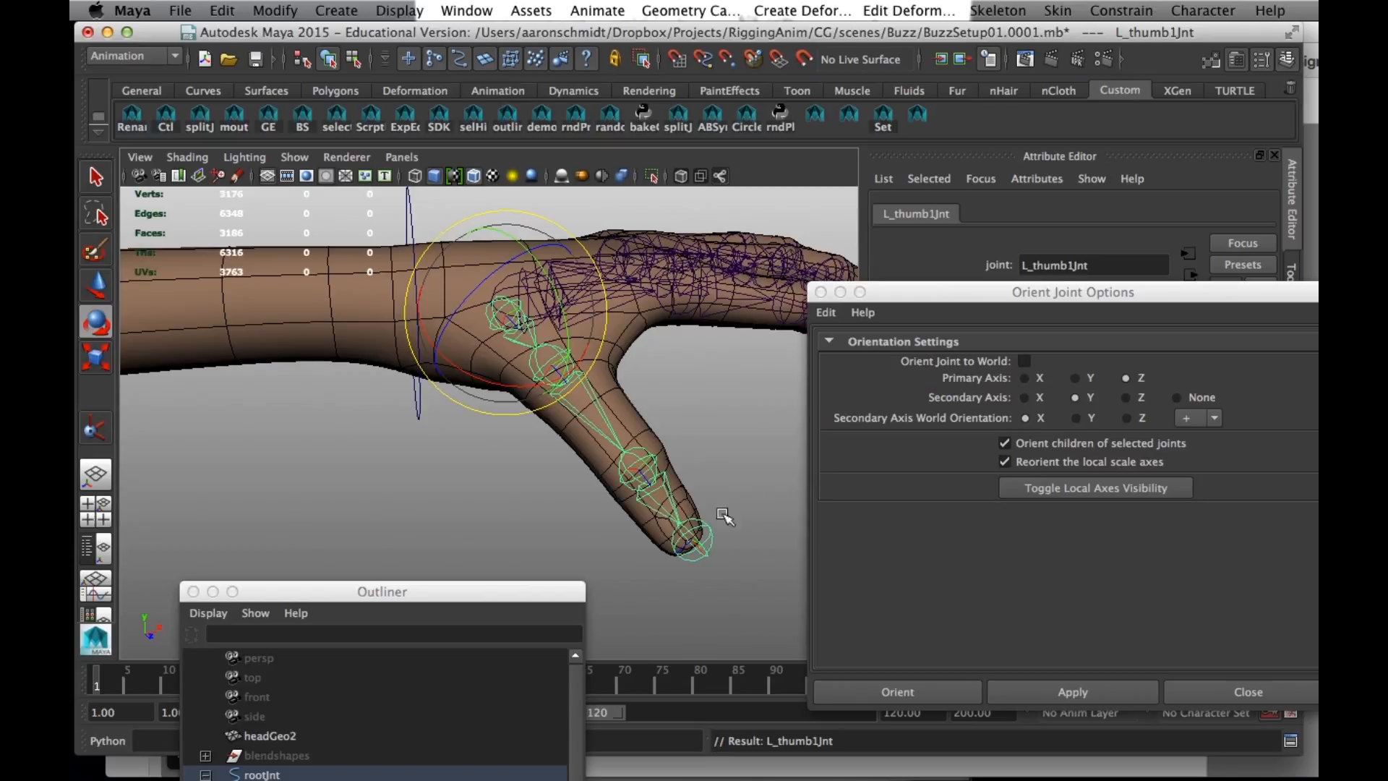
# - Set the joint orient values of the thumb tip joint, L_thumb4Jnt, to 0
pyautogui.click(709, 528)
pyautogui.click(696, 546)
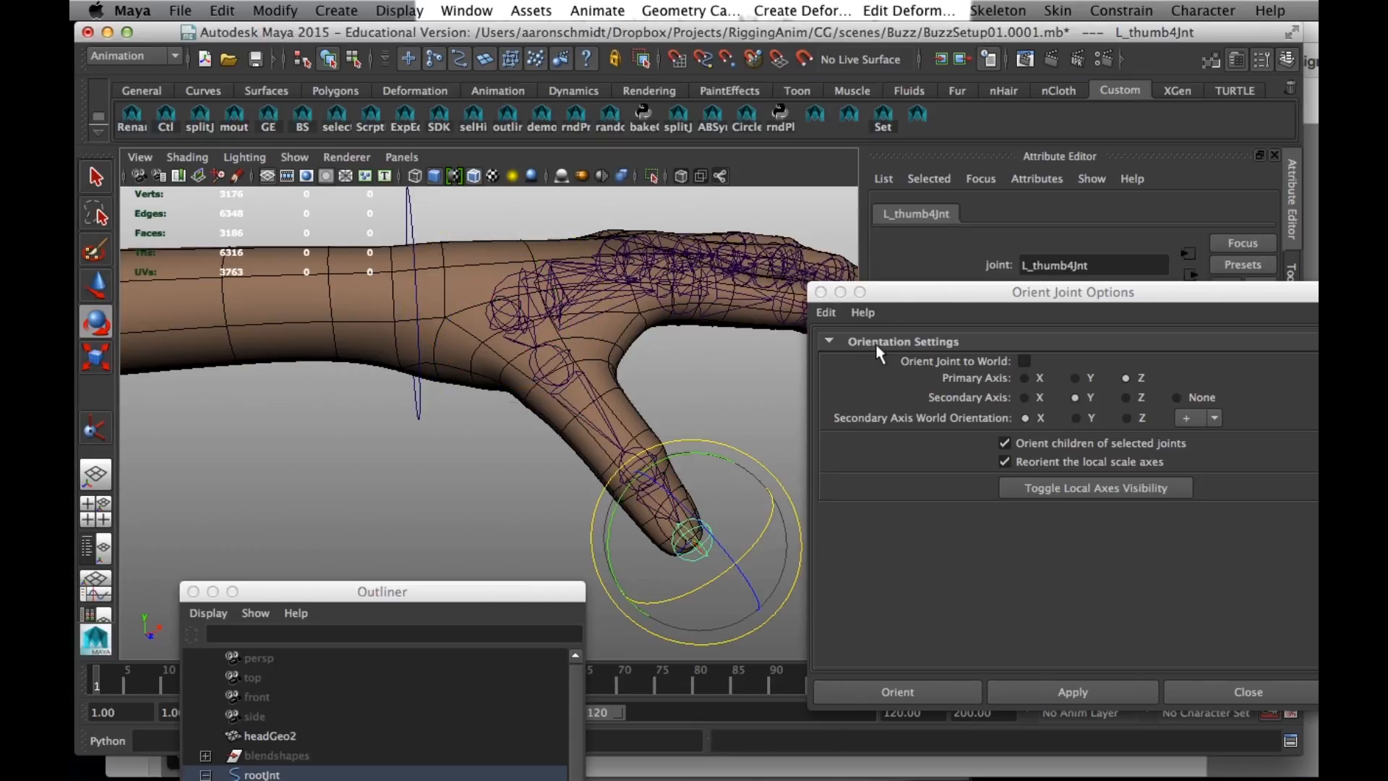
pyautogui.moveTo(900, 298); pyautogui.dragTo(878, 693)
pyautogui.click(1076, 603)
pyautogui.write('0')
pyautogui.press('Tab')
pyautogui.write('0')
pyautogui.press('Return')
# - Examine each thumb joint's rotation axes from base to tip, finishing with the base joint selected
pyautogui.click(510, 319)
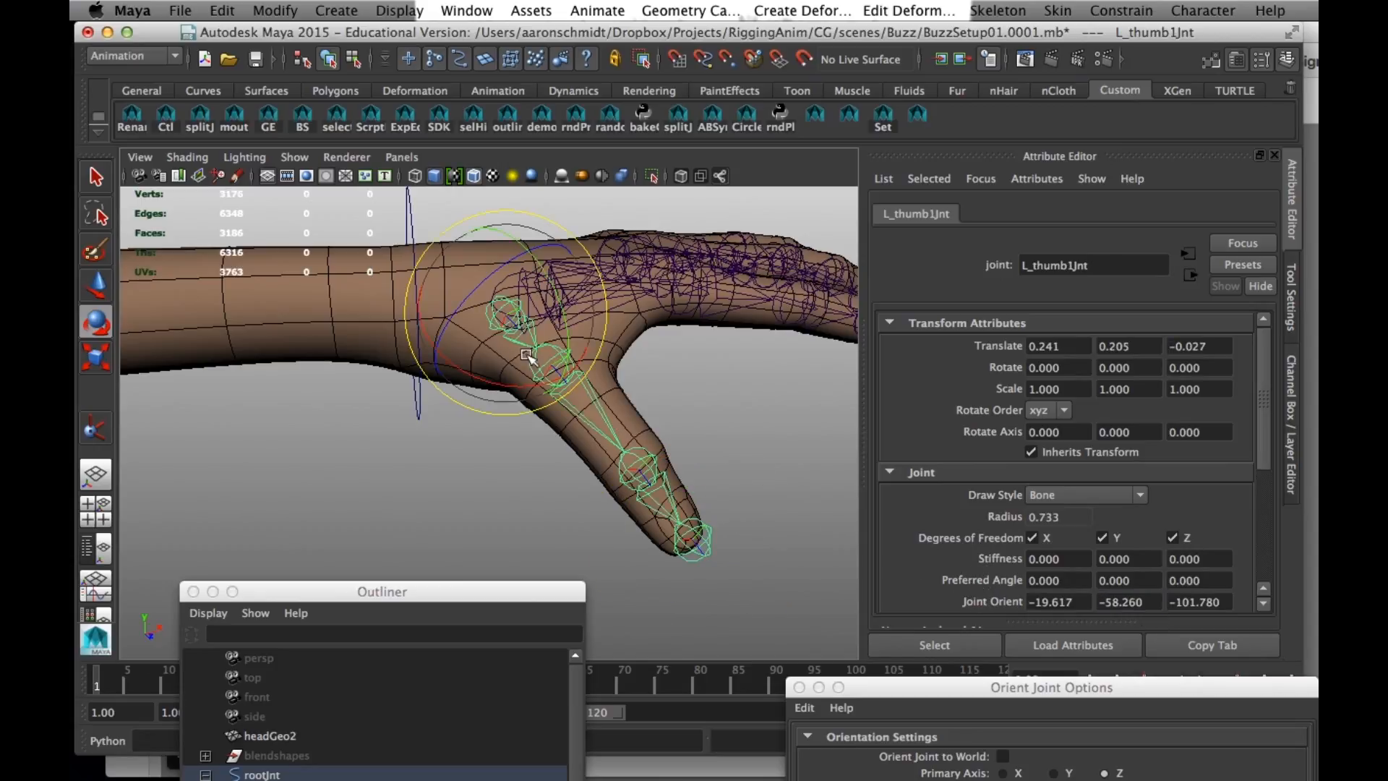
pyautogui.press('Down')
pyautogui.press('Down')
pyautogui.press('Down')
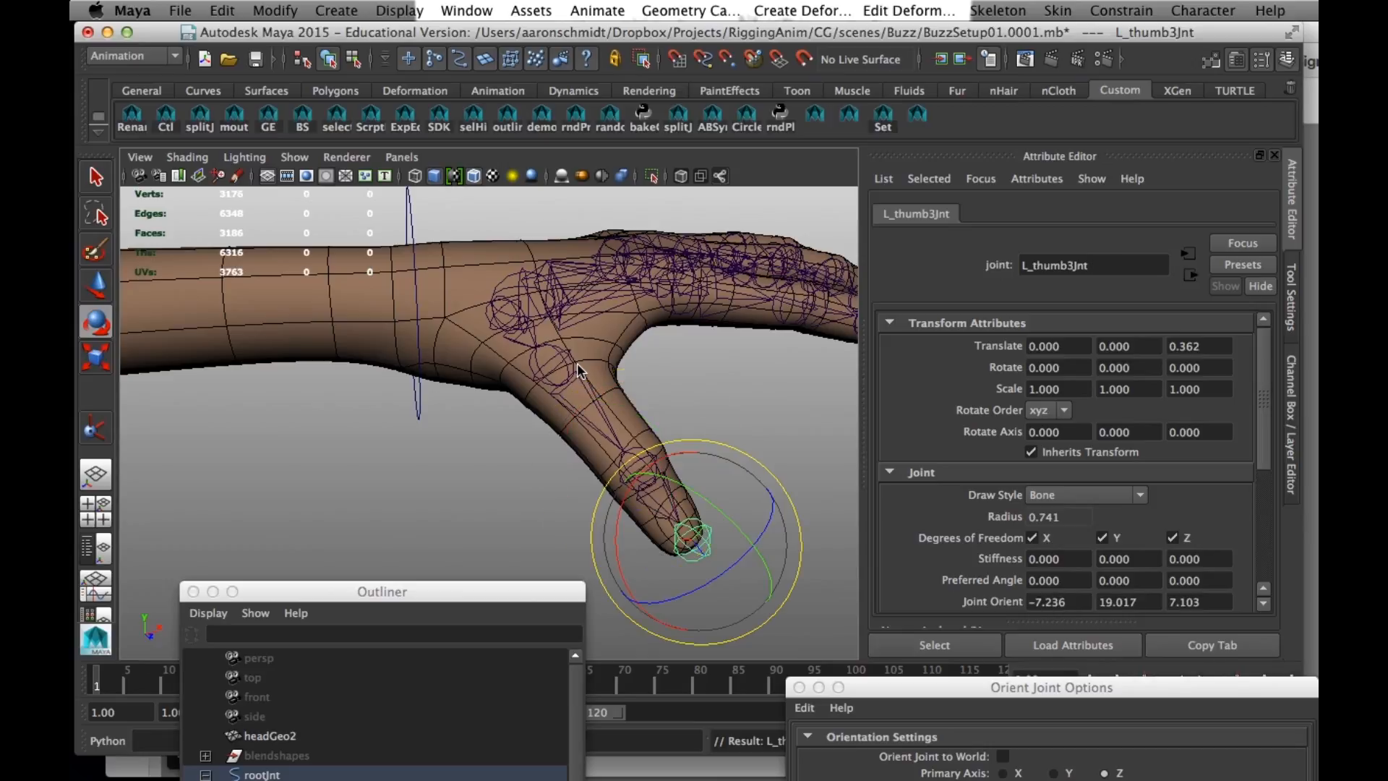
pyautogui.keyDown('alt'); pyautogui.moveTo(480, 365); pyautogui.dragTo(442, 403); pyautogui.keyUp('alt')
pyautogui.click(495, 350)
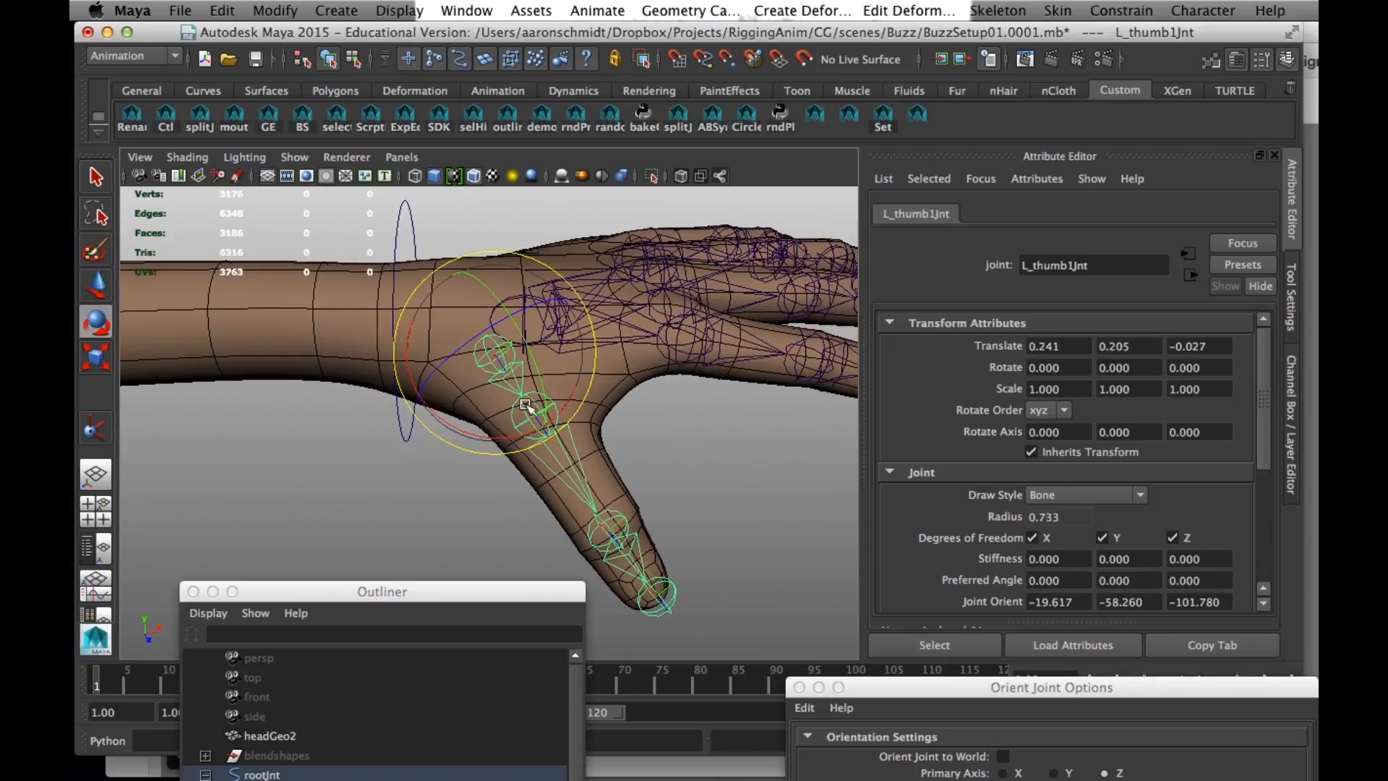
pyautogui.press('w')
pyautogui.press('q')
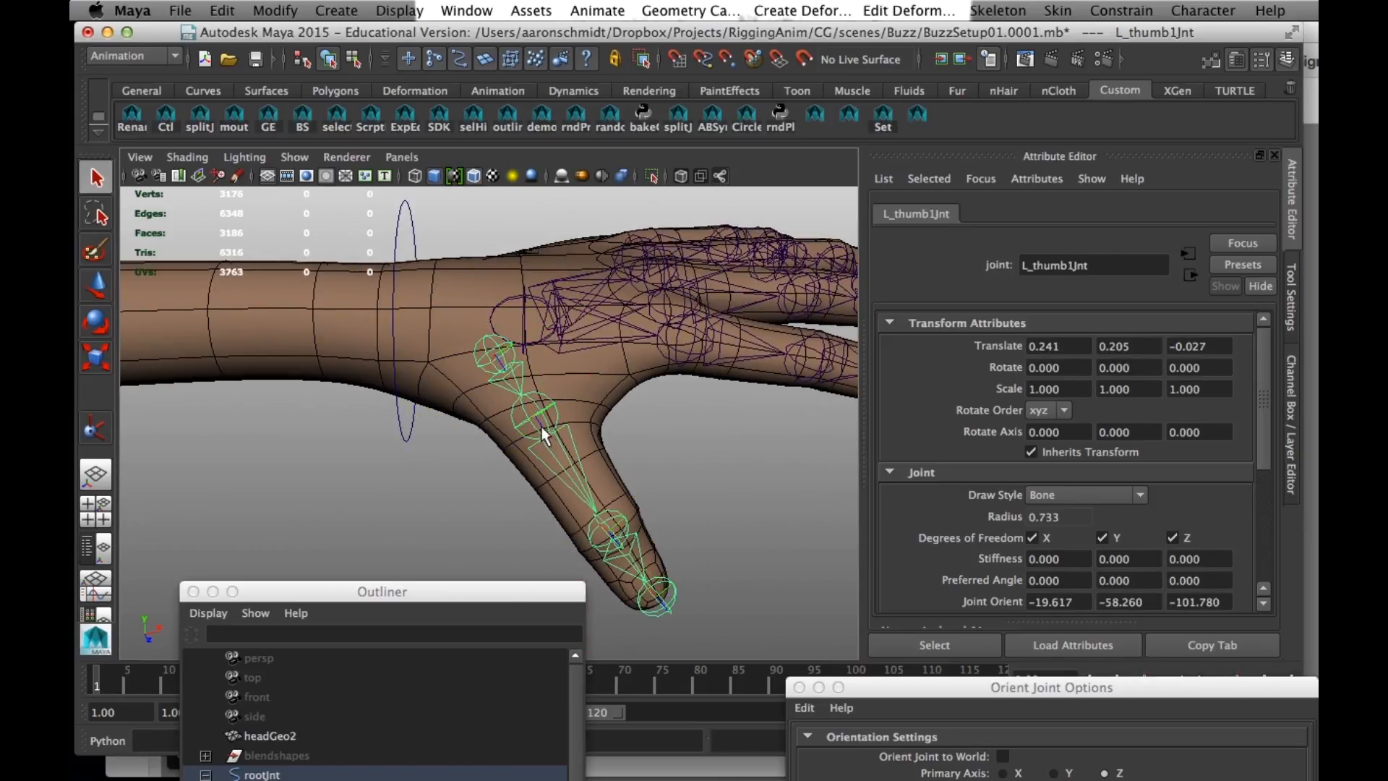
pyautogui.click(541, 431)
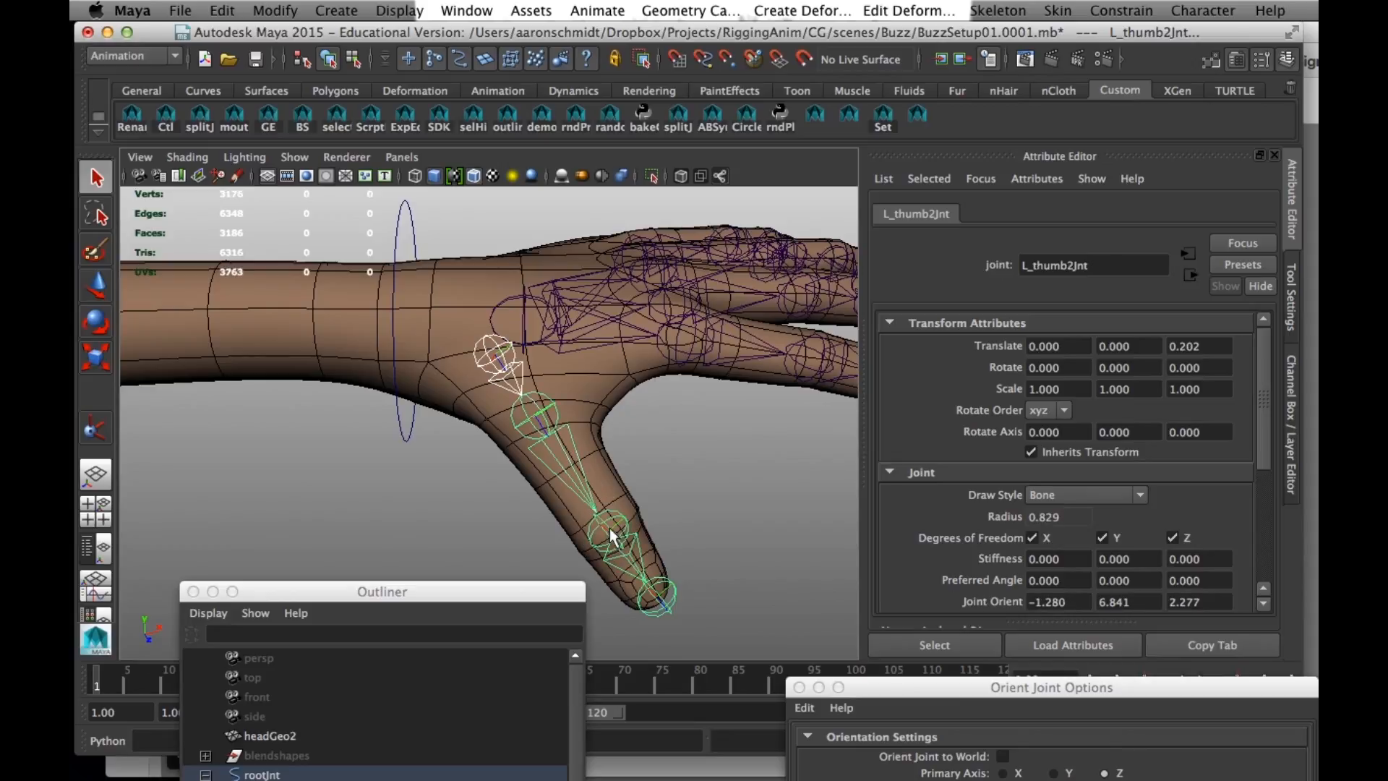
pyautogui.click(523, 395)
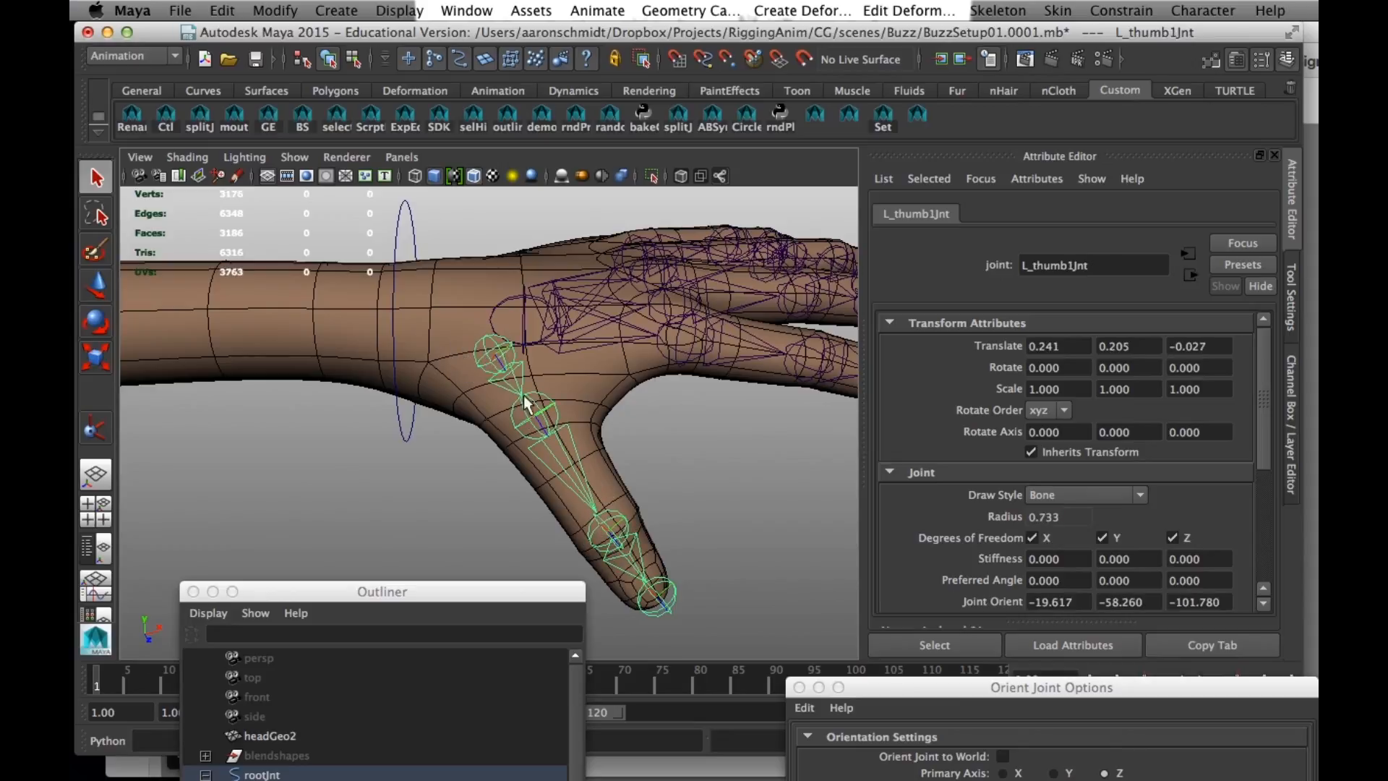
# - Try curling the whole thumb joint chain by rotating all its joints together, and undo the rotations
pyautogui.click(444, 429)
pyautogui.click(483, 353)
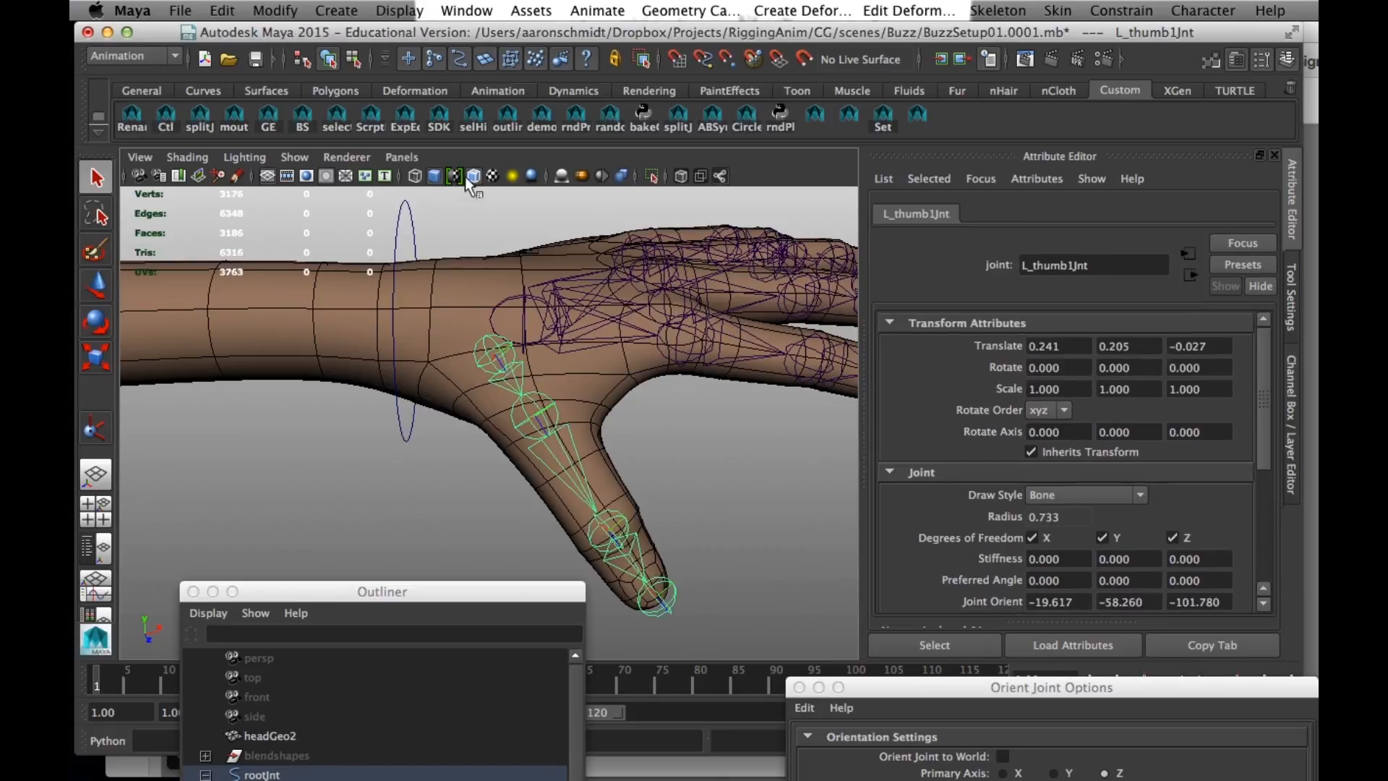
pyautogui.click(471, 123)
pyautogui.press('e')
pyautogui.moveTo(652, 577); pyautogui.dragTo(676, 659)
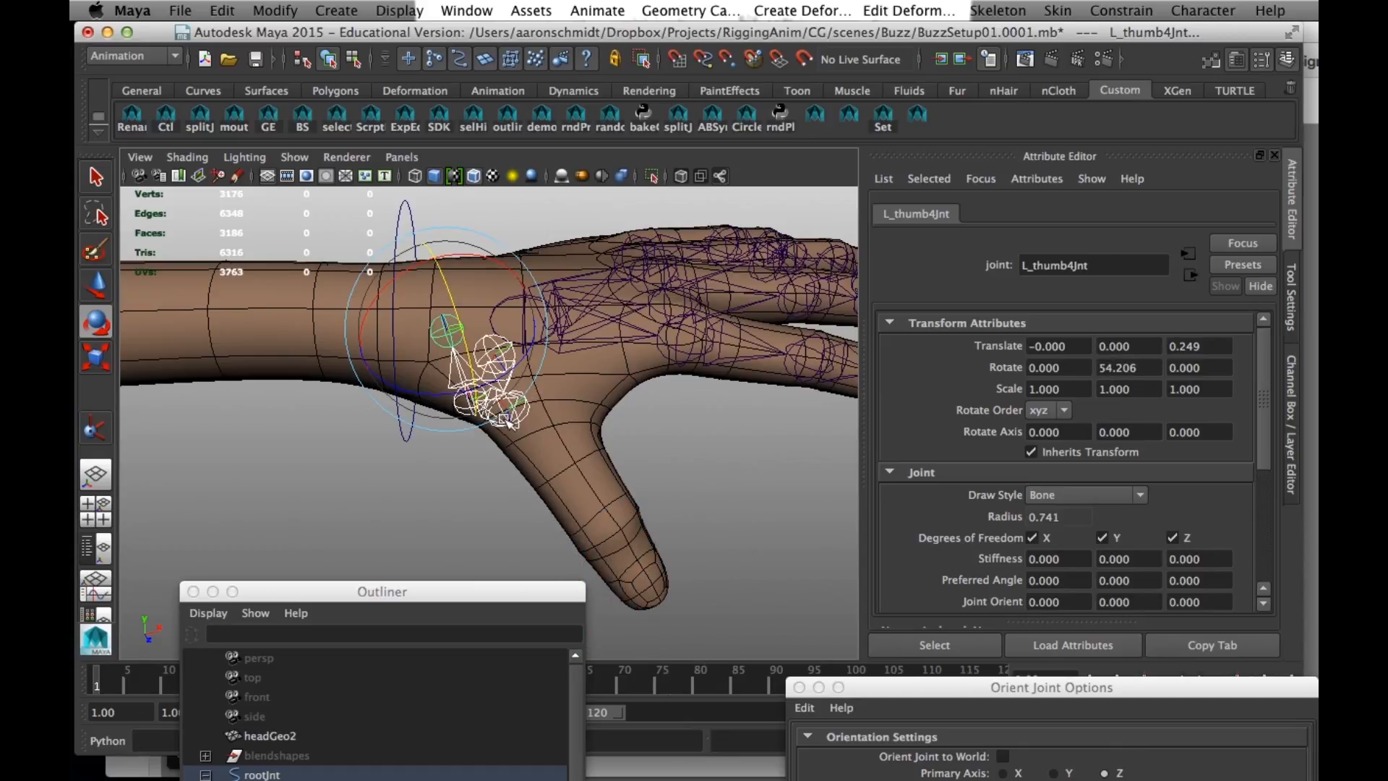
pyautogui.moveTo(501, 379); pyautogui.dragTo(519, 371)
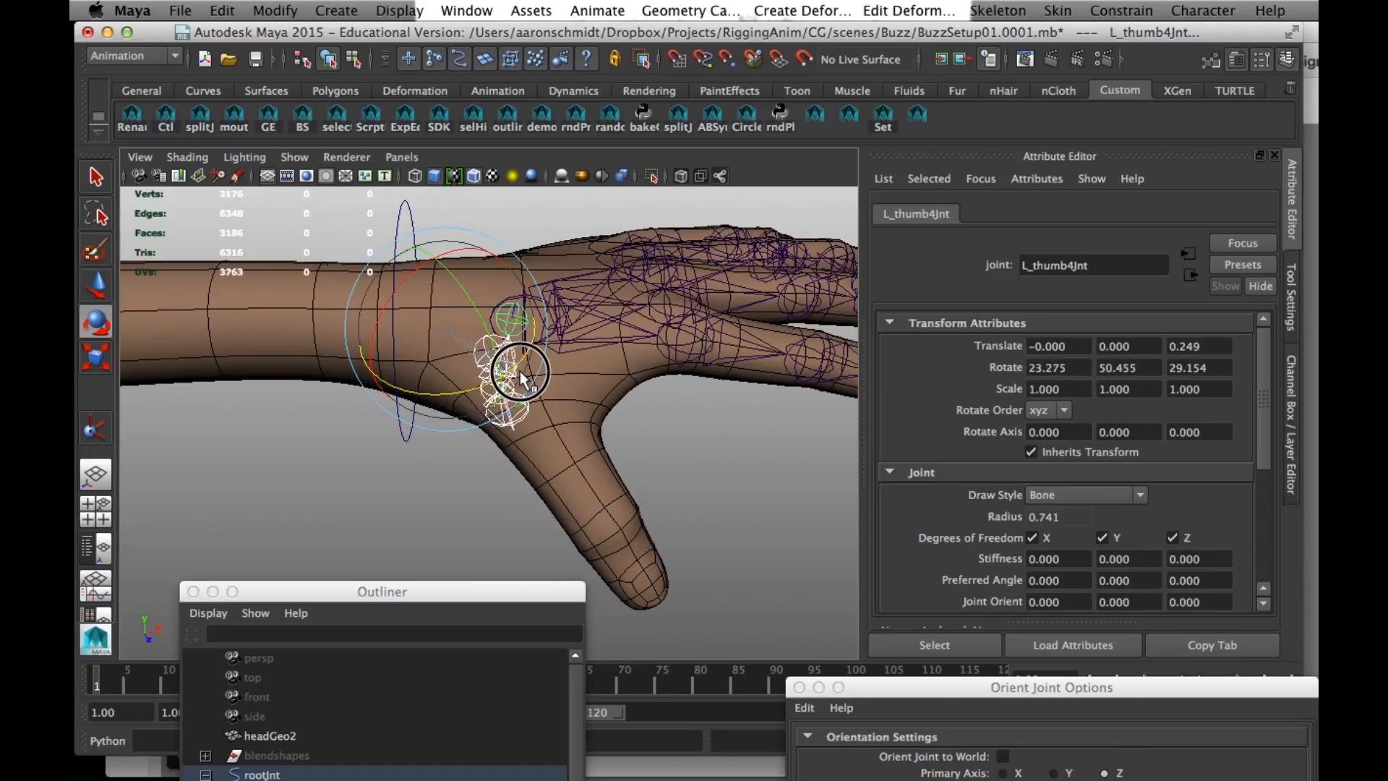
pyautogui.press('z')
pyautogui.press('z')
pyautogui.press('z')
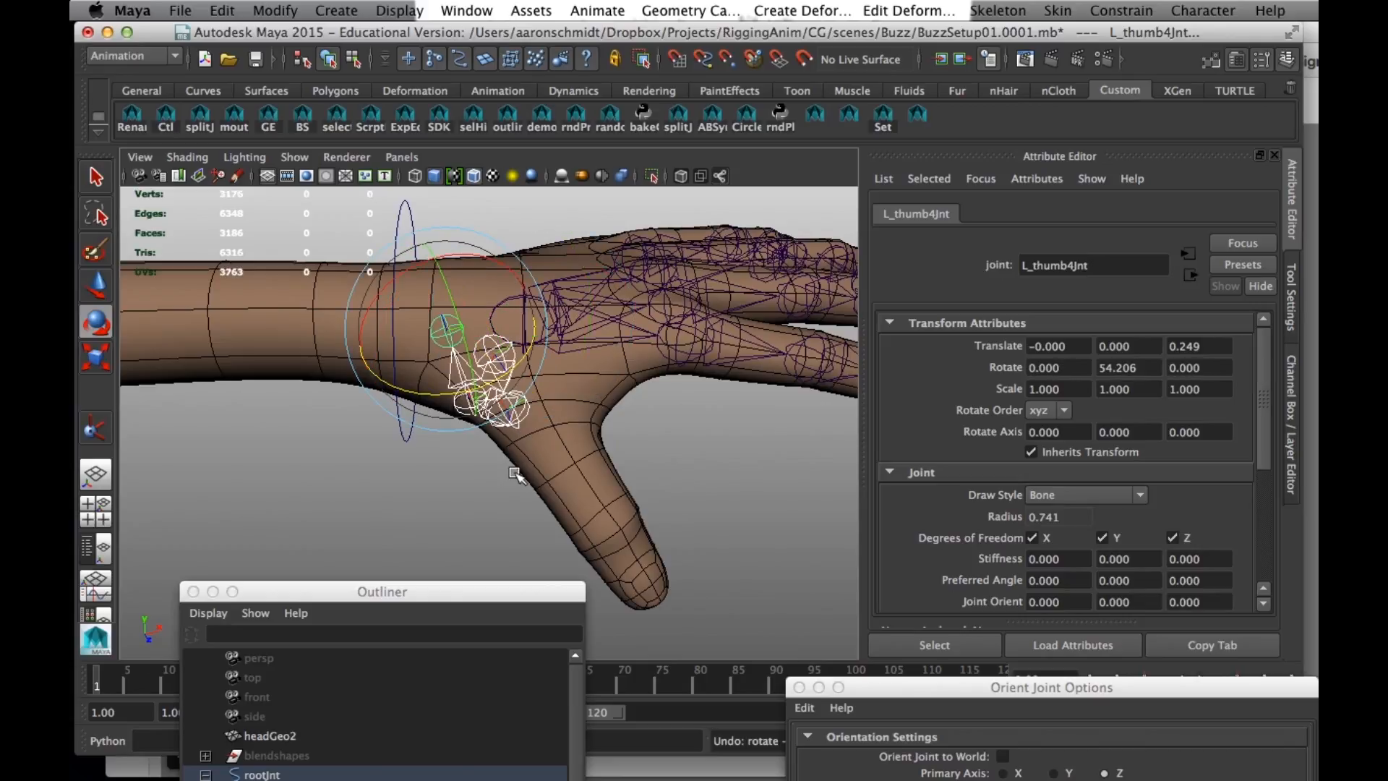
pyautogui.press('z')
# - Try rotating the thumb base joint about Z, followed by the full thumb chain, and undo the test rotations
pyautogui.click(504, 358)
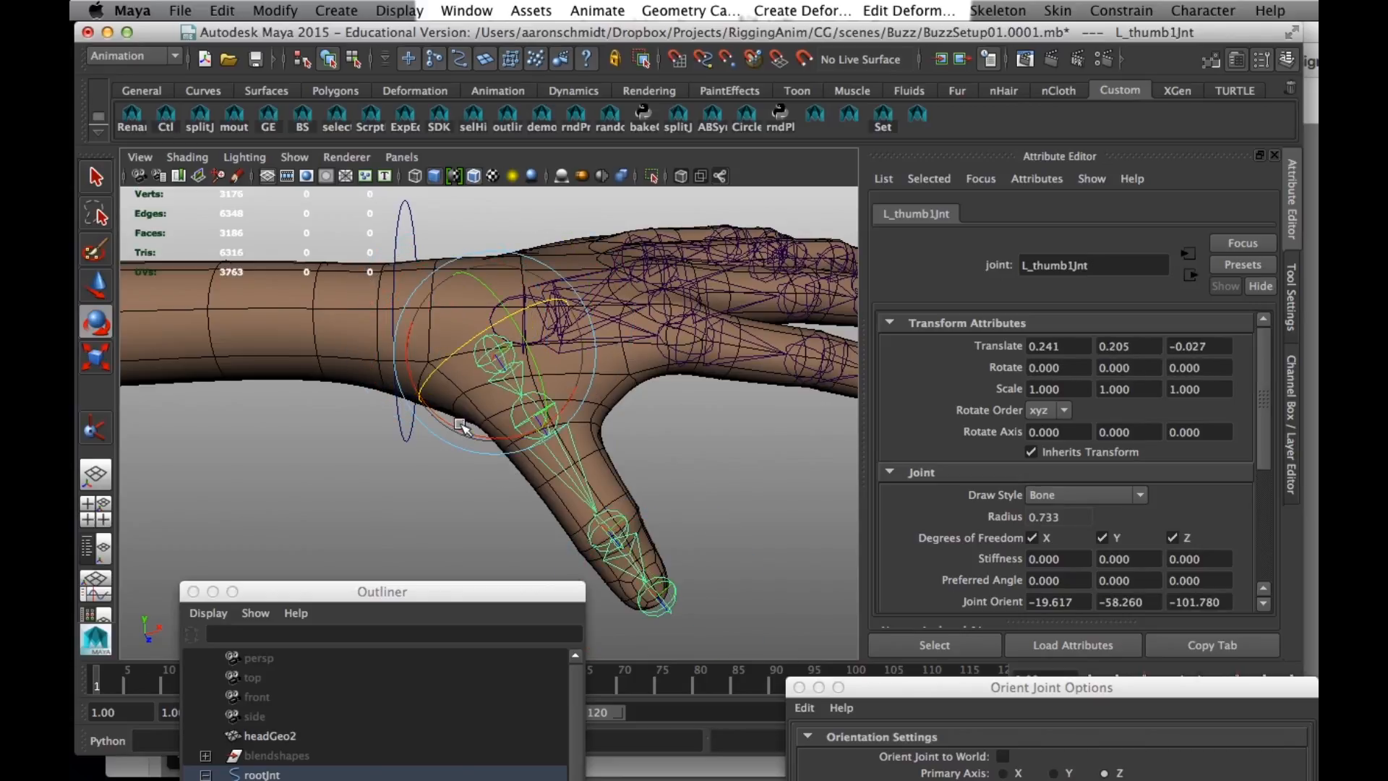
pyautogui.moveTo(476, 336)
pyautogui.mouseDown()
pyautogui.moveTo(443, 347)
pyautogui.moveTo(472, 353)
pyautogui.mouseUp()
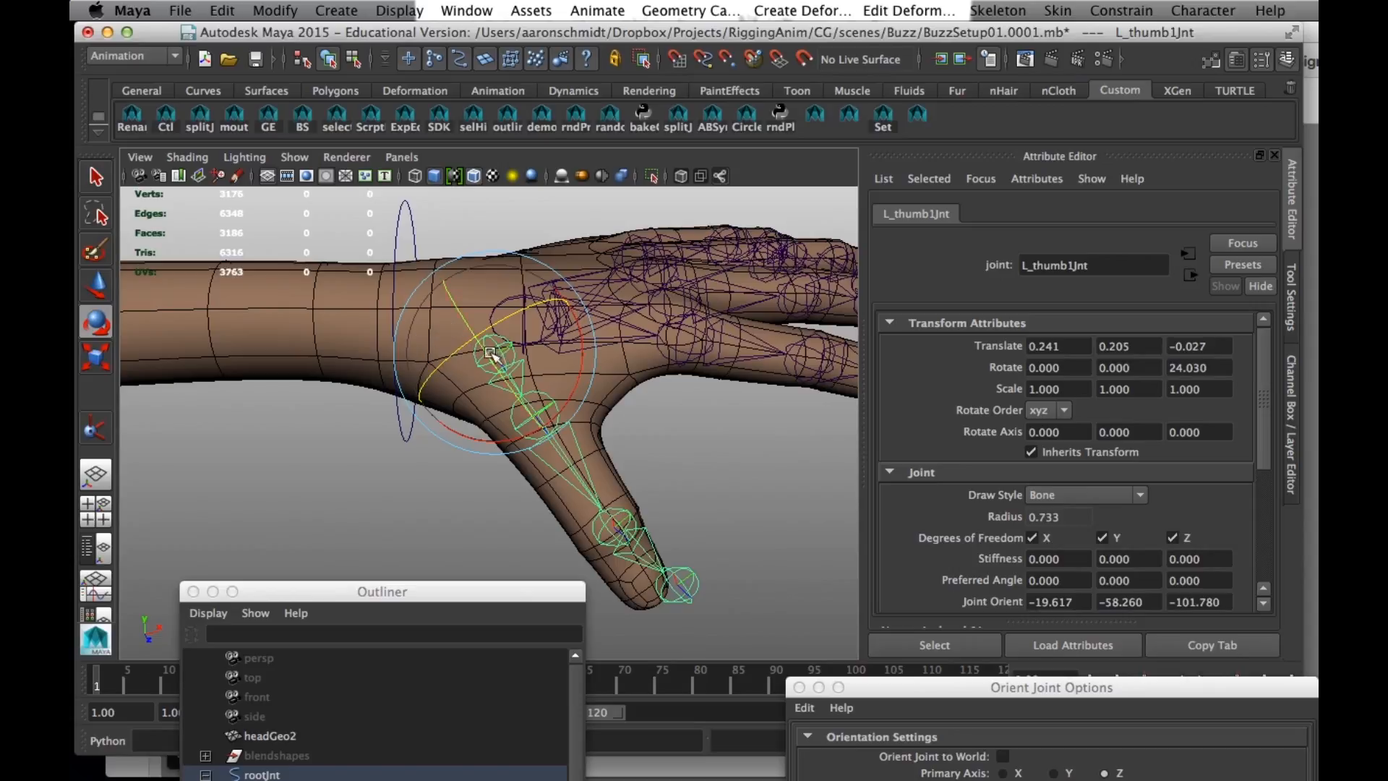
pyautogui.click(479, 123)
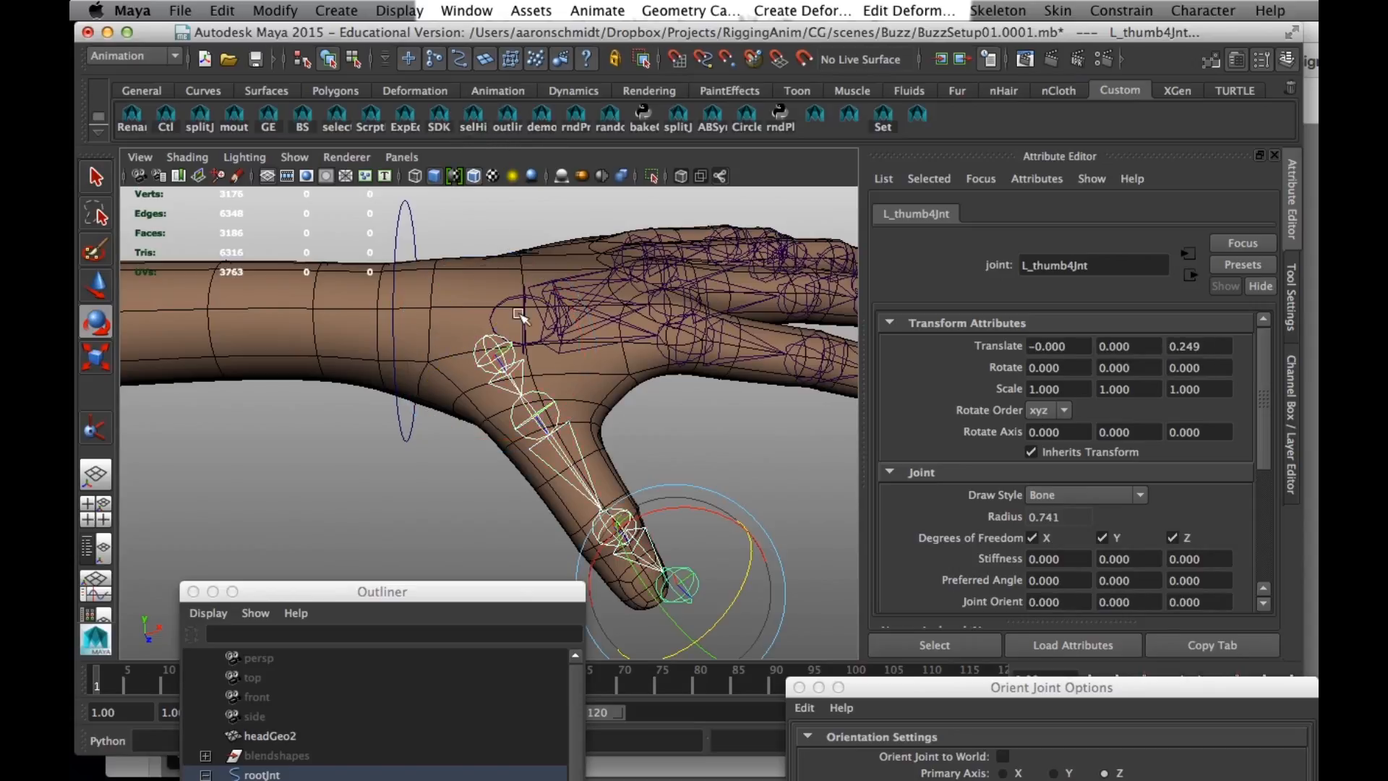
pyautogui.moveTo(669, 665); pyautogui.dragTo(641, 579)
pyautogui.press('super+z')
pyautogui.press('super+z')
pyautogui.press('super+z')
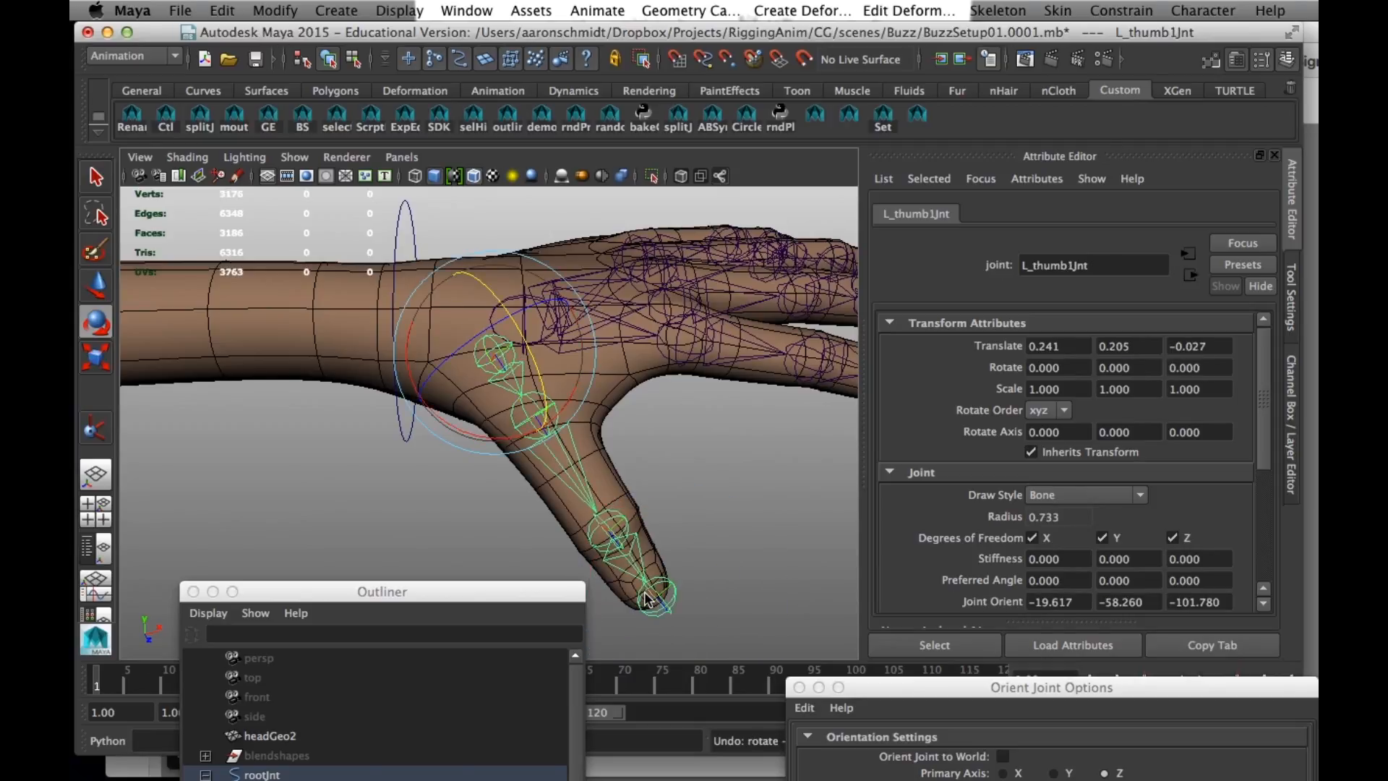
# - Mirror the left scapula joint chain across YZ with Behavior, replacing the L_ prefix with R_ in the duplicated joints
pyautogui.click(404, 506)
pyautogui.keyDown('alt'); pyautogui.moveTo(405, 498); pyautogui.dragTo(263, 446, button='right'); pyautogui.keyUp('alt')
pyautogui.keyDown('alt'); pyautogui.moveTo(263, 446); pyautogui.dragTo(619, 400, button='middle'); pyautogui.keyUp('alt')
pyautogui.keyDown('alt'); pyautogui.moveTo(619, 399); pyautogui.dragTo(541, 352, button='right'); pyautogui.keyUp('alt')
pyautogui.keyDown('alt'); pyautogui.moveTo(541, 353); pyautogui.dragTo(466, 364, button='middle'); pyautogui.keyUp('alt')
pyautogui.keyDown('alt'); pyautogui.moveTo(466, 363); pyautogui.dragTo(623, 419, button='right'); pyautogui.keyUp('alt')
pyautogui.keyDown('alt'); pyautogui.moveTo(319, 388); pyautogui.dragTo(579, 384, button='middle'); pyautogui.keyUp('alt')
pyautogui.keyDown('alt'); pyautogui.moveTo(301, 357); pyautogui.dragTo(530, 452, button='middle'); pyautogui.keyUp('alt')
pyautogui.keyDown('alt'); pyautogui.moveTo(530, 452); pyautogui.dragTo(367, 339, button='right'); pyautogui.keyUp('alt')
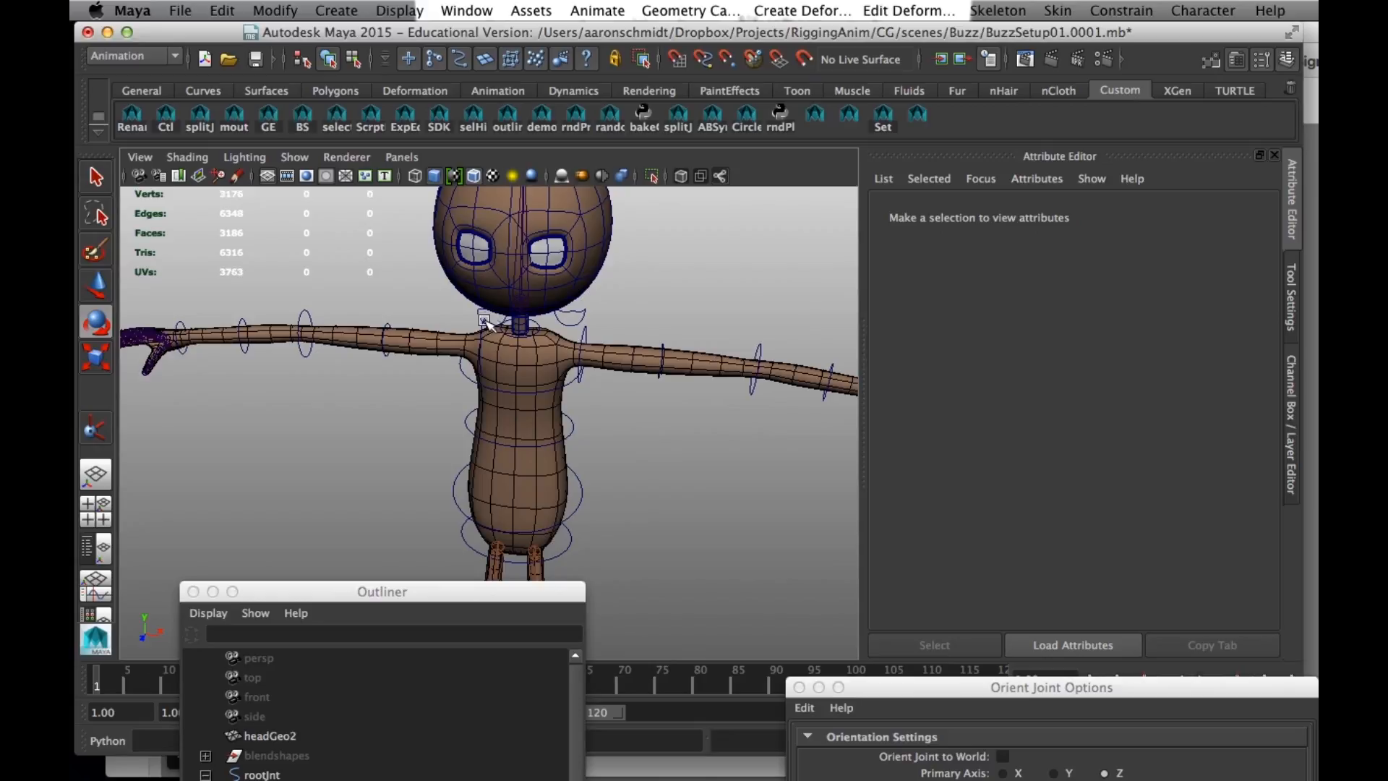
pyautogui.click(486, 320)
pyautogui.click(530, 305)
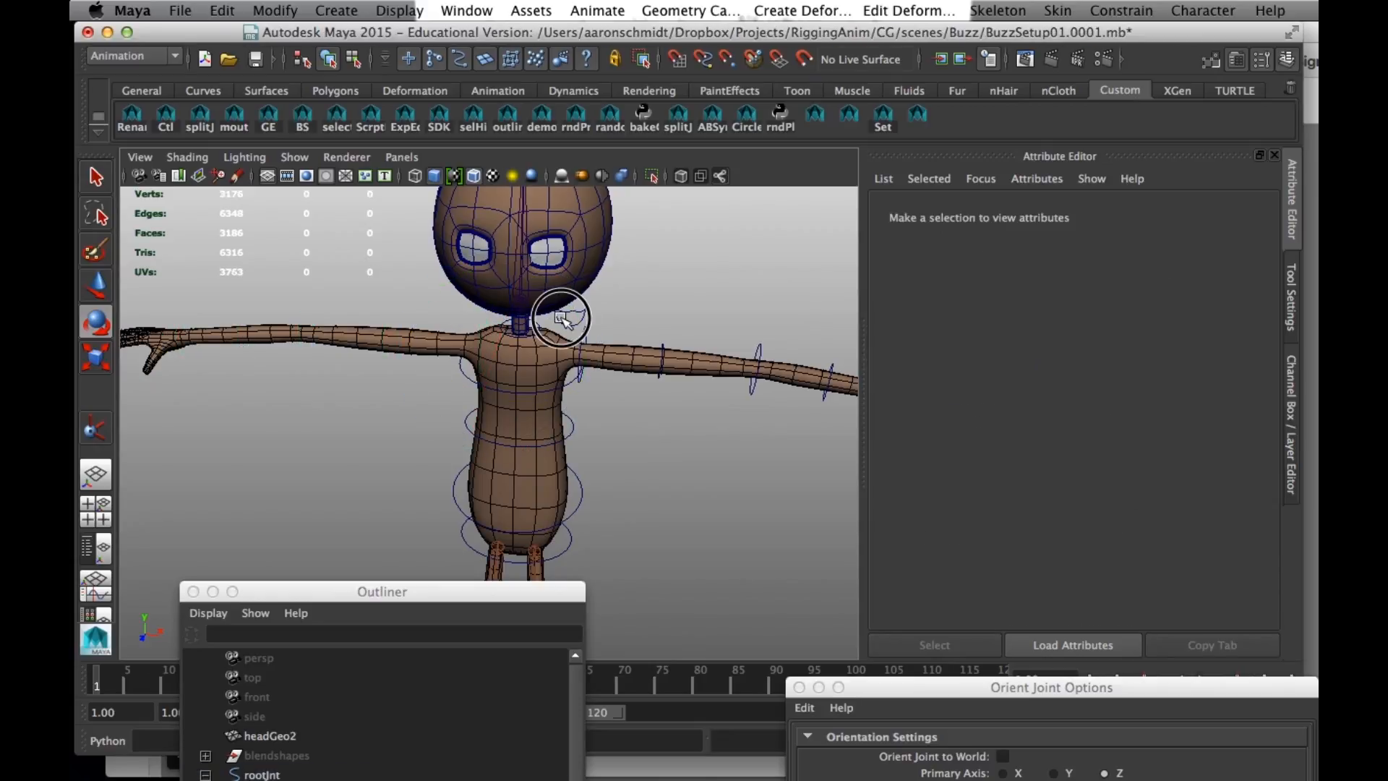
pyautogui.click(560, 318)
pyautogui.click(998, 12)
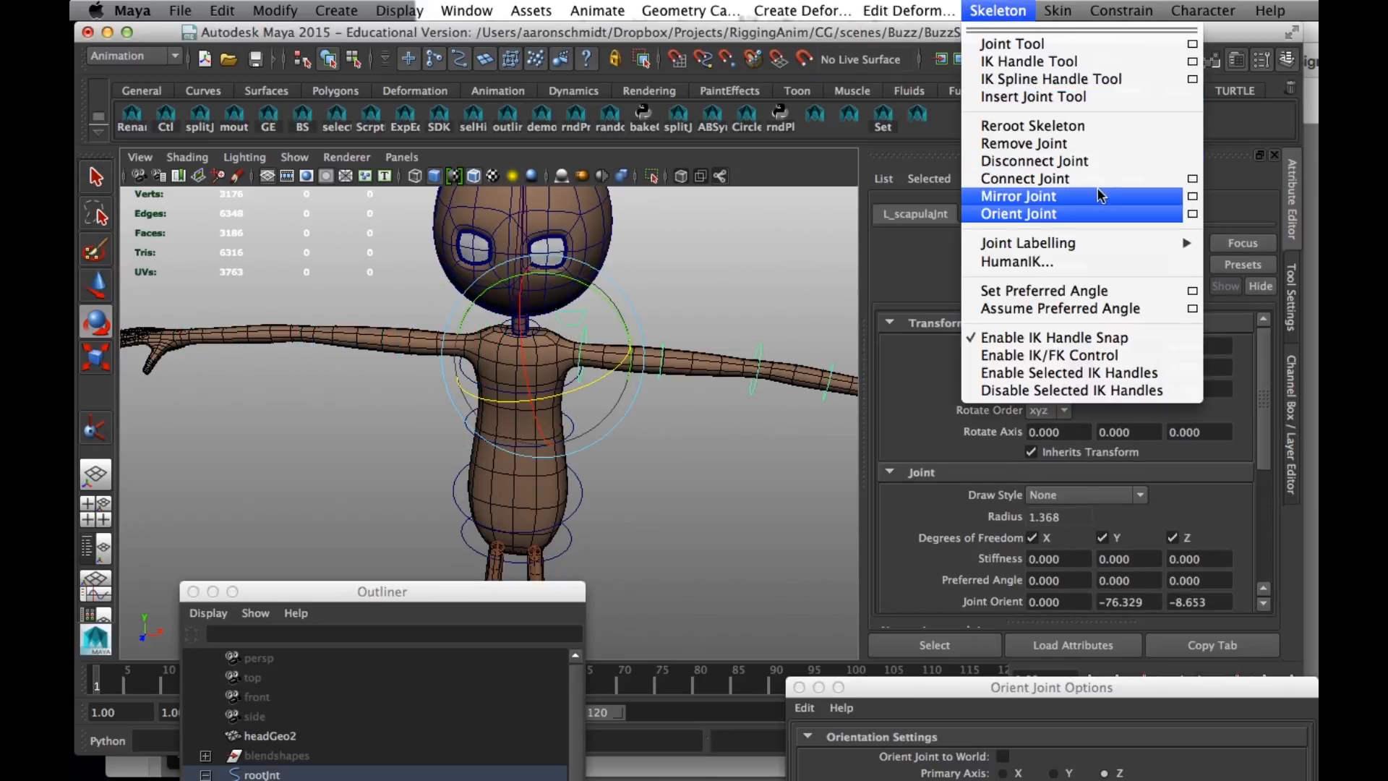
pyautogui.click(1193, 196)
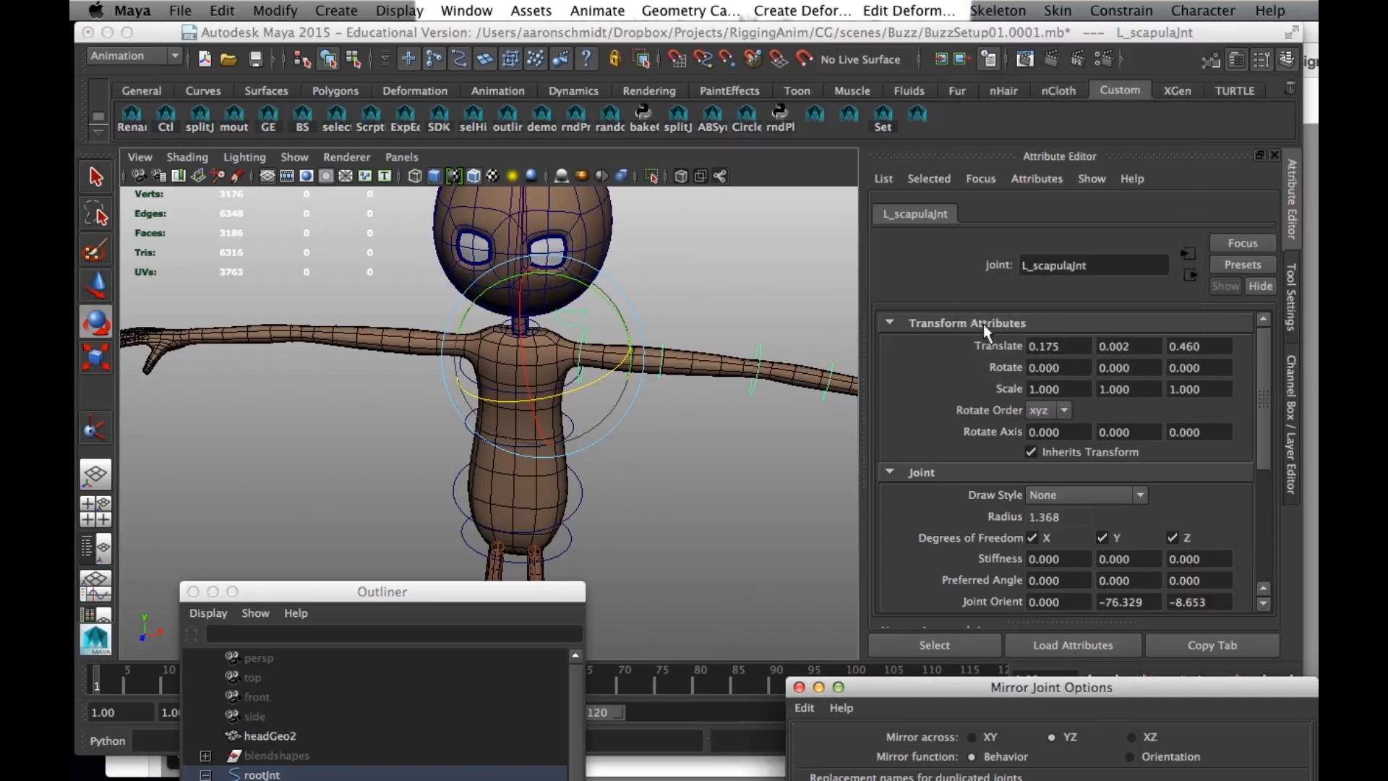
pyautogui.moveTo(1036, 685); pyautogui.dragTo(897, 294)
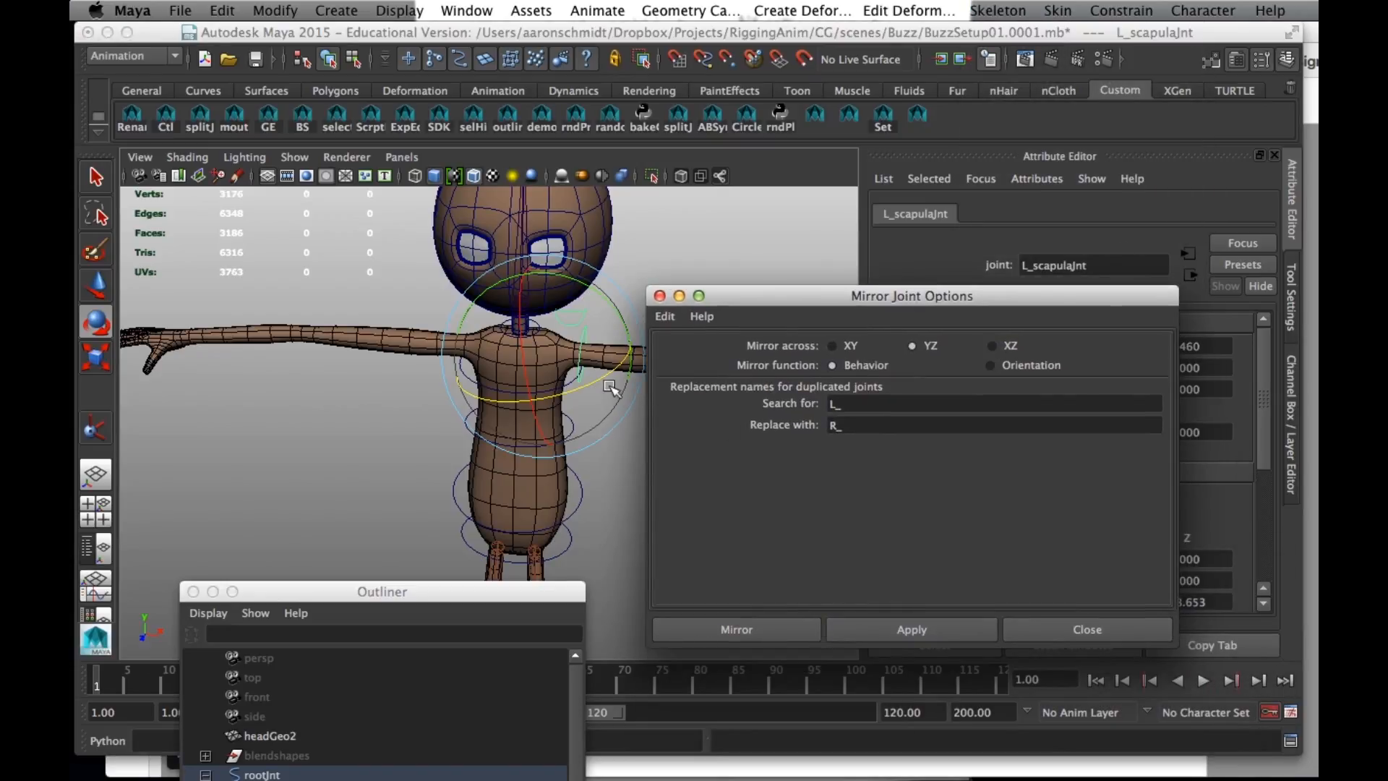
pyautogui.click(752, 627)
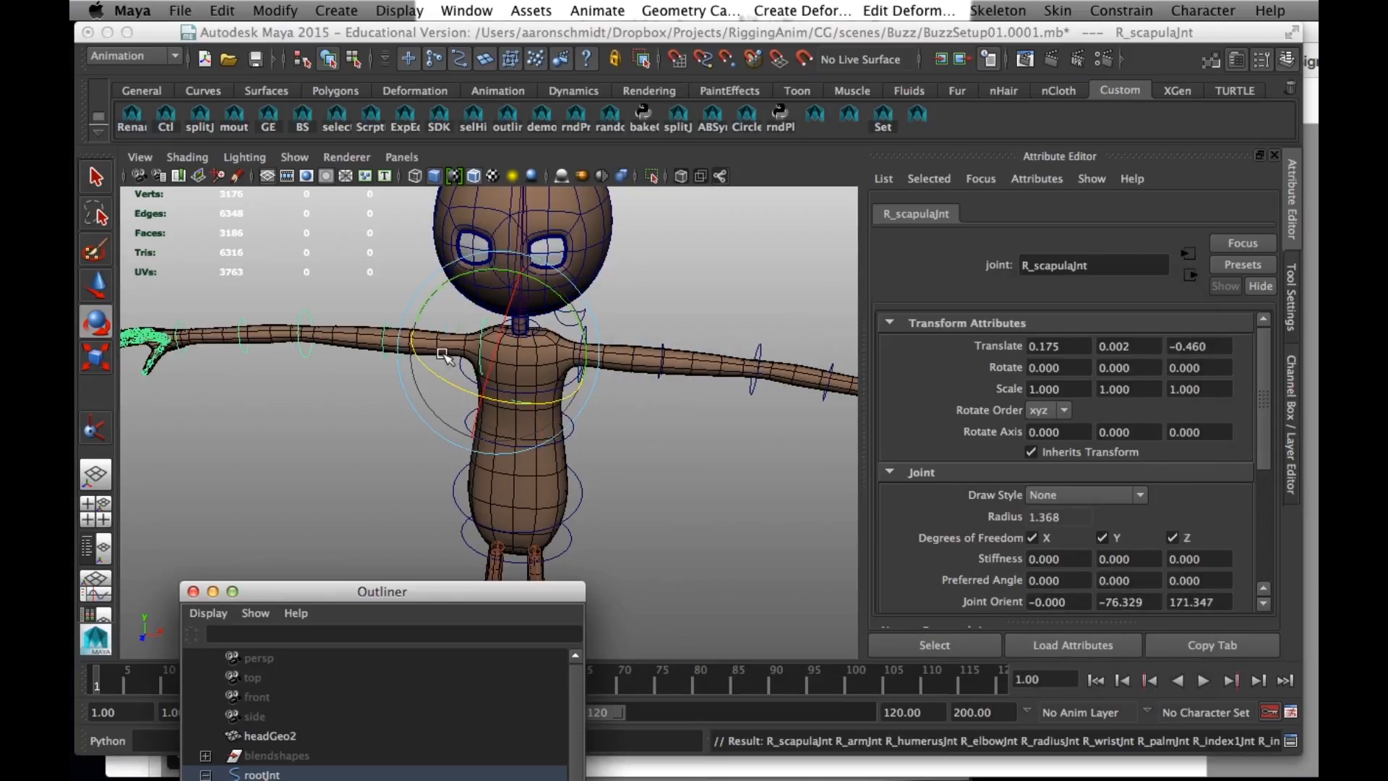
# - Display the character in wireframe and select the mirrored right scapula joint through its misplaced control curve on the torso
pyautogui.keyDown('alt'); pyautogui.moveTo(362, 428); pyautogui.dragTo(235, 414); pyautogui.keyUp('alt')
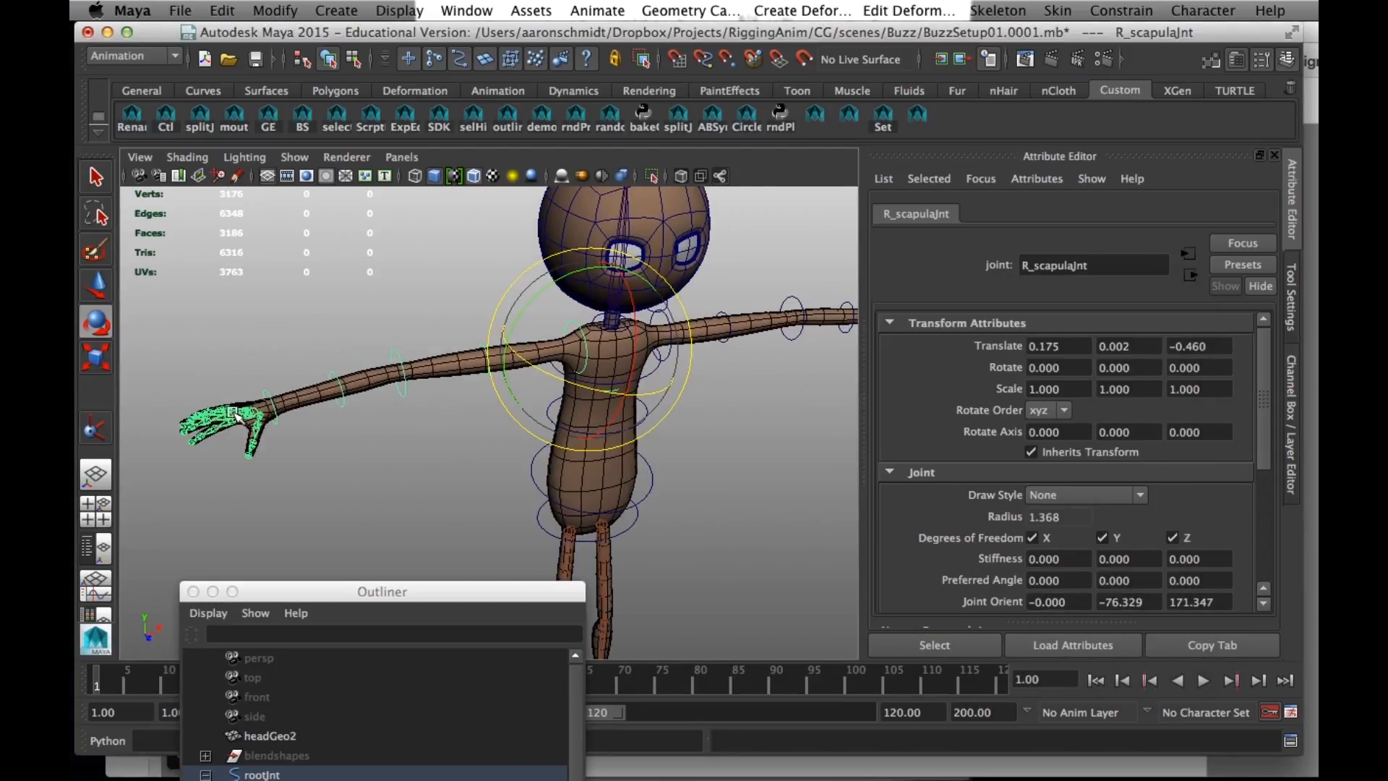
pyautogui.keyDown('alt'); pyautogui.moveTo(605, 461); pyautogui.dragTo(477, 450, button='middle'); pyautogui.keyUp('alt')
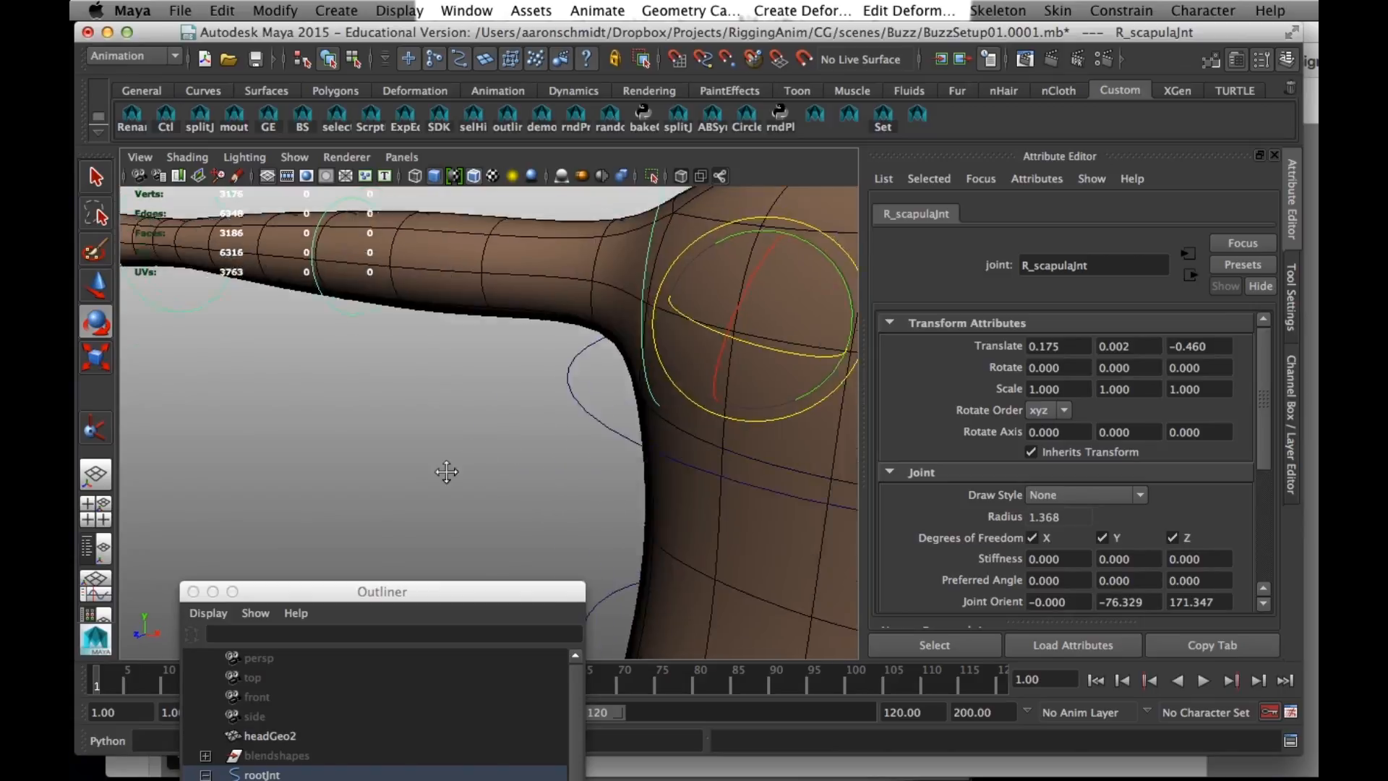
pyautogui.keyDown('alt'); pyautogui.moveTo(477, 450); pyautogui.dragTo(412, 477, button='right'); pyautogui.keyUp('alt')
pyautogui.keyDown('alt'); pyautogui.moveTo(412, 477); pyautogui.dragTo(323, 427); pyautogui.keyUp('alt')
pyautogui.press('4')
pyautogui.keyDown('alt'); pyautogui.moveTo(504, 381); pyautogui.dragTo(403, 480); pyautogui.keyUp('alt')
pyautogui.click(685, 550)
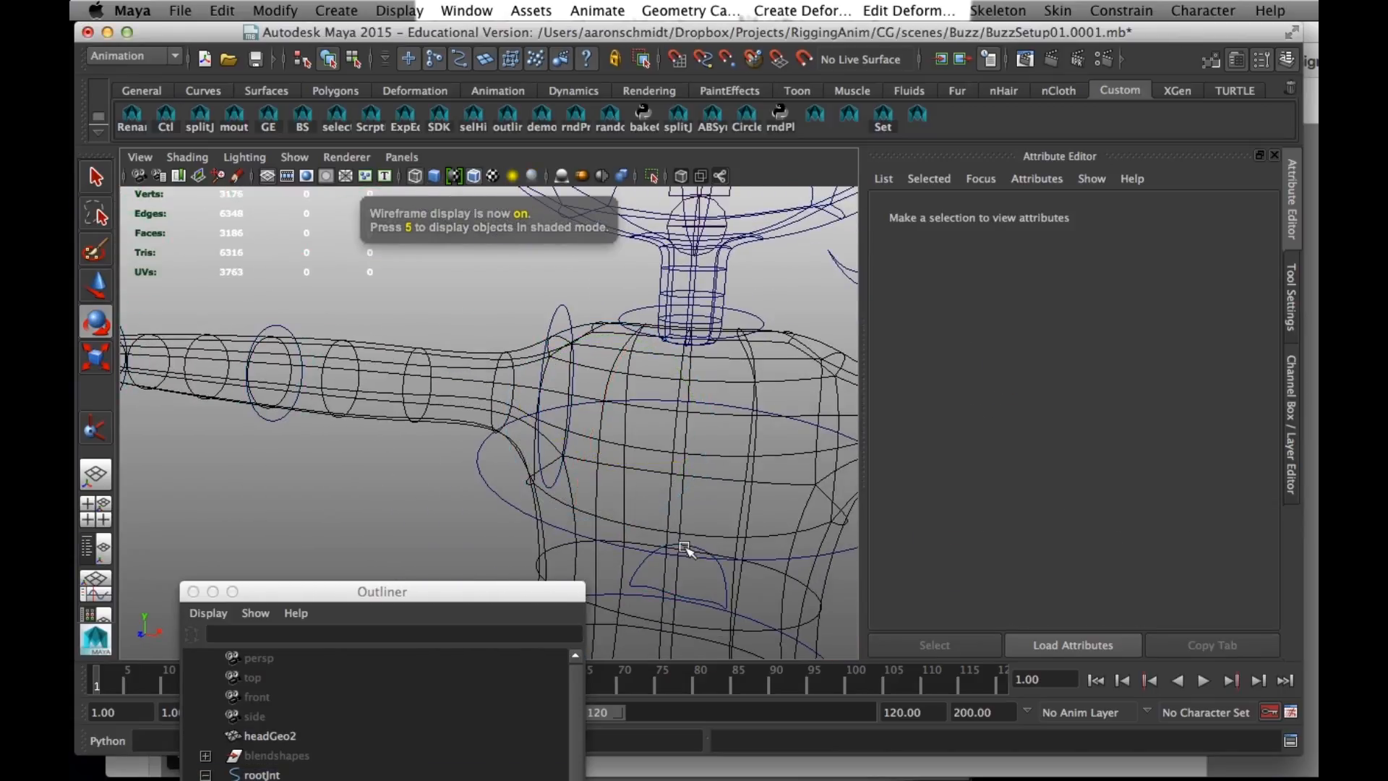
pyautogui.click(646, 565)
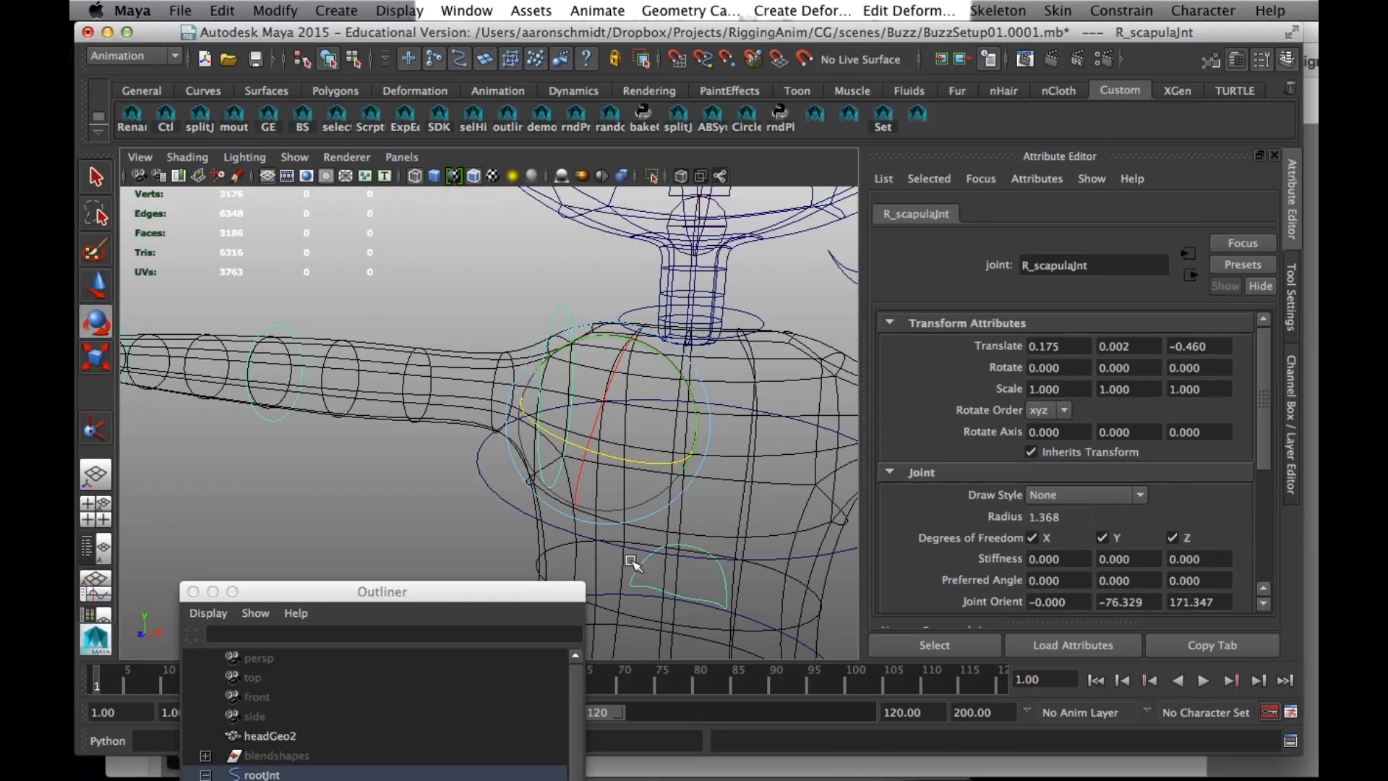
pyautogui.rightClick(638, 567)
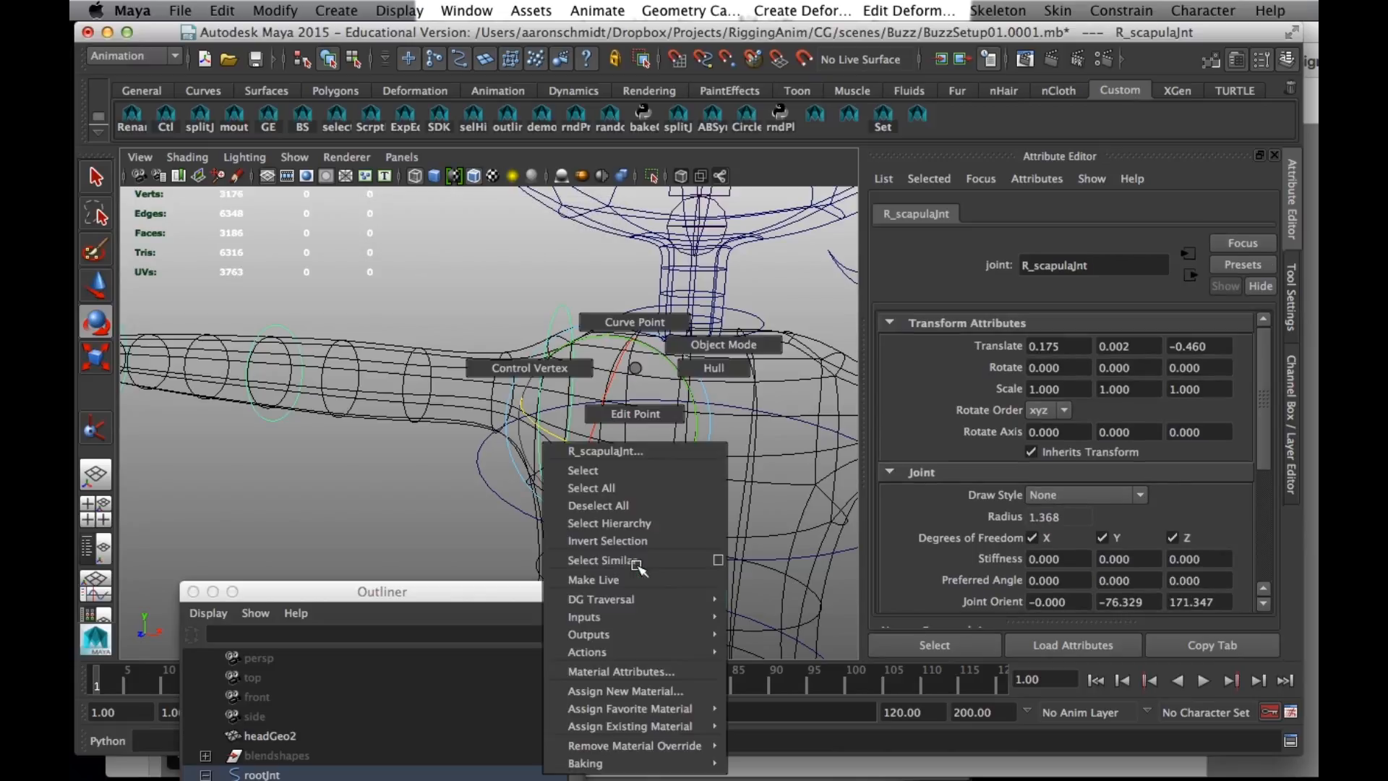
# - Select all control vertices of the right scapula control curve in component mode and rotate them to flip the crescent over
pyautogui.click(354, 61)
pyautogui.rightClick(439, 397)
pyautogui.click(328, 60)
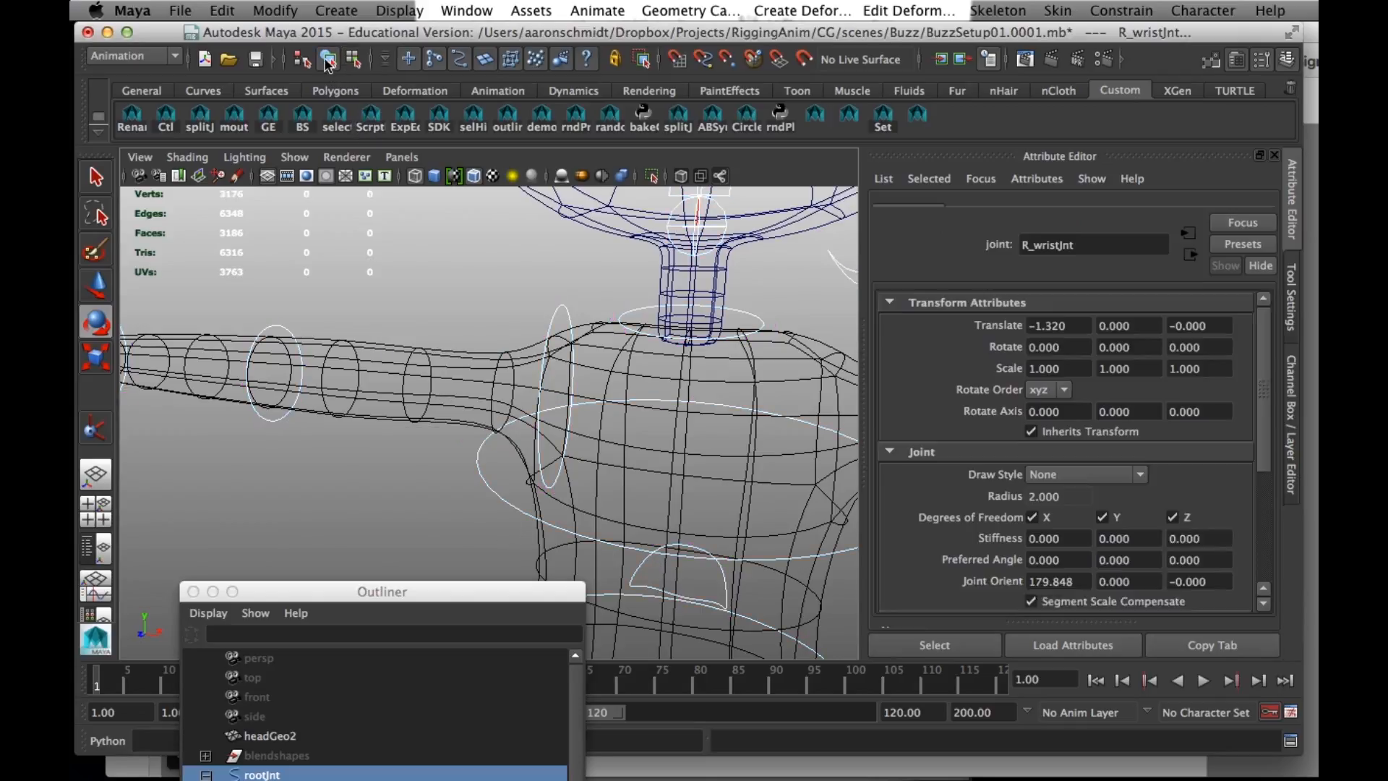
pyautogui.click(479, 512)
pyautogui.moveTo(579, 347); pyautogui.dragTo(530, 373)
pyautogui.press('F8')
pyautogui.moveTo(620, 518); pyautogui.dragTo(746, 634)
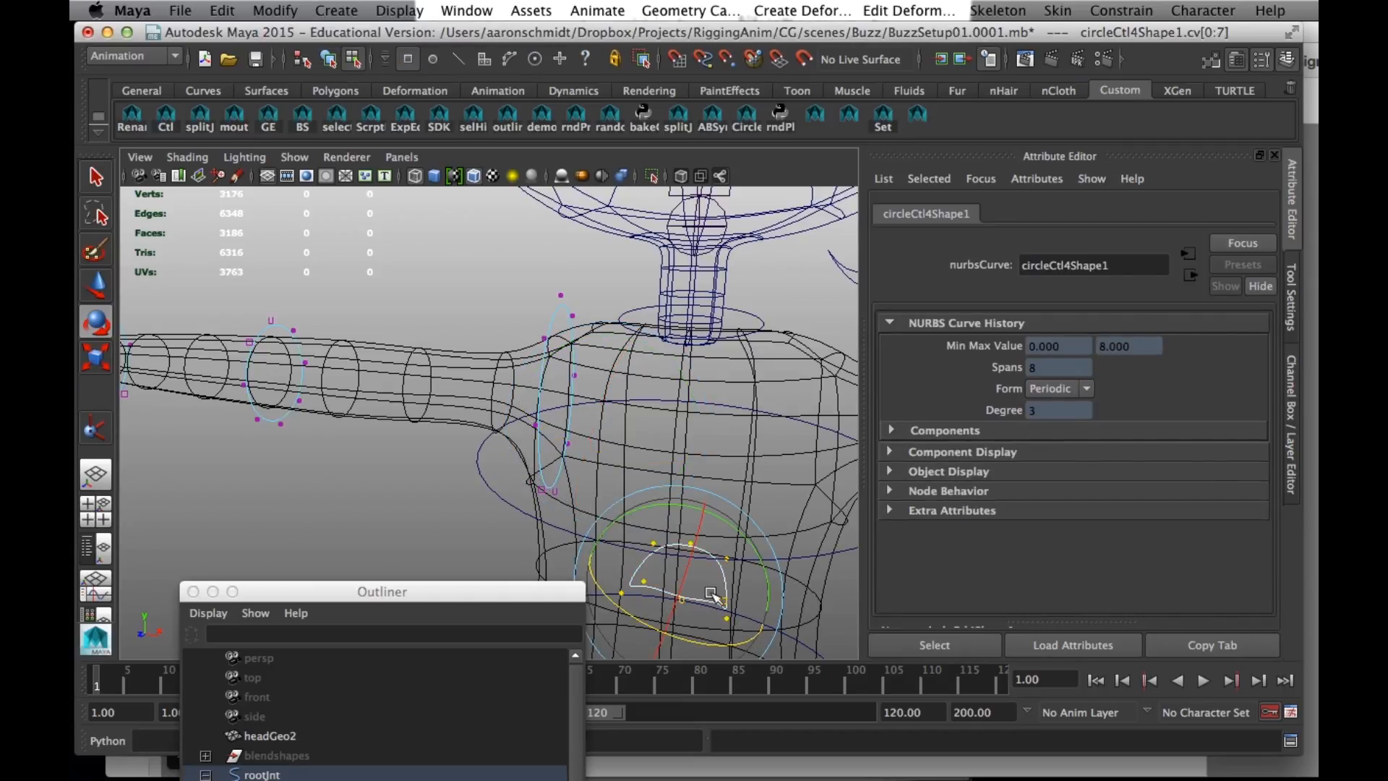
pyautogui.moveTo(716, 535); pyautogui.dragTo(669, 666)
# - Move the right scapula curve's control vertices up from the torso to just above the right shoulder
pyautogui.press('w')
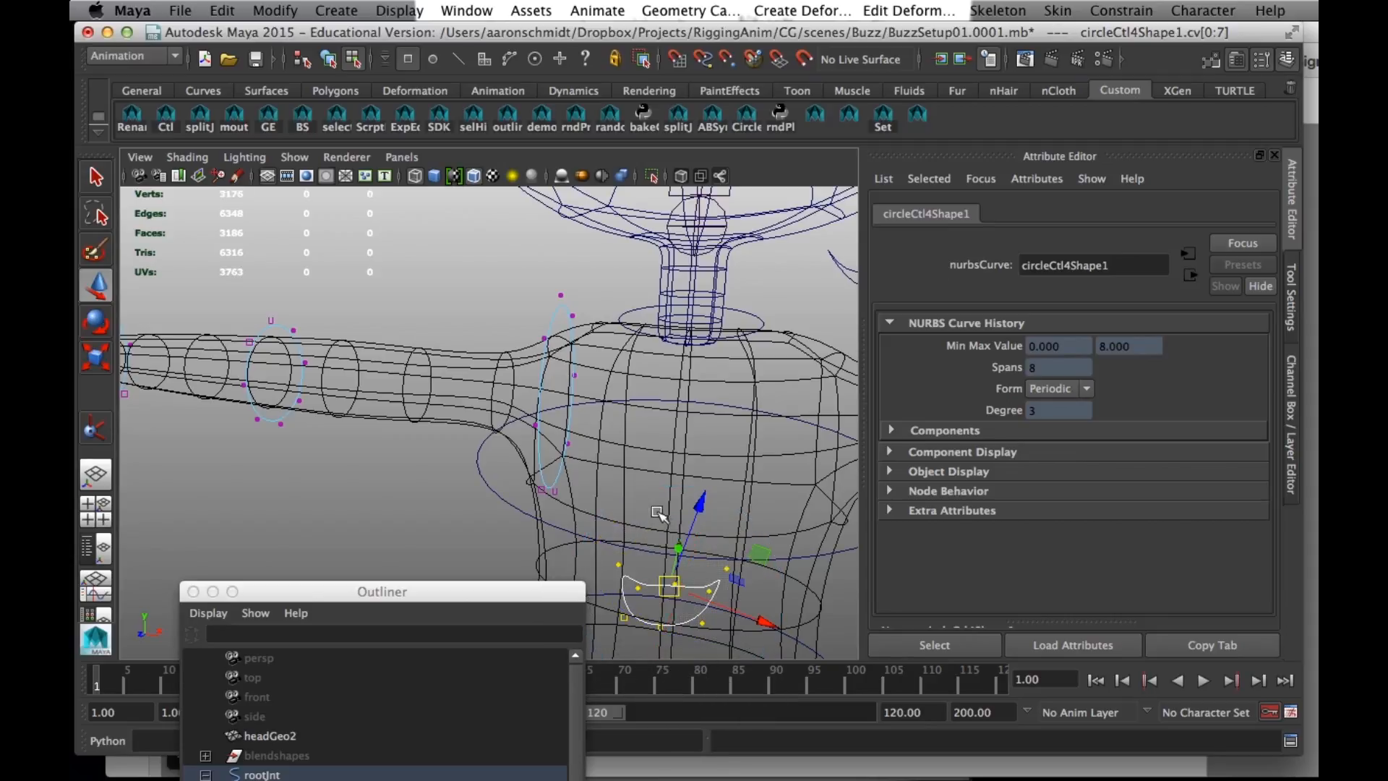
pyautogui.moveTo(692, 518); pyautogui.dragTo(722, 302)
pyautogui.moveTo(824, 425); pyautogui.dragTo(665, 364)
pyautogui.moveTo(615, 264); pyautogui.dragTo(642, 171)
pyautogui.keyDown('alt'); pyautogui.moveTo(650, 209); pyautogui.dragTo(492, 243); pyautogui.keyUp('alt')
pyautogui.keyDown('alt'); pyautogui.moveTo(540, 308); pyautogui.dragTo(522, 249); pyautogui.keyUp('alt')
pyautogui.moveTo(574, 346)
pyautogui.keyDown('alt'); pyautogui.mouseDown()
pyautogui.moveTo(508, 346)
pyautogui.moveTo(582, 333)
pyautogui.mouseUp(); pyautogui.keyUp('alt')
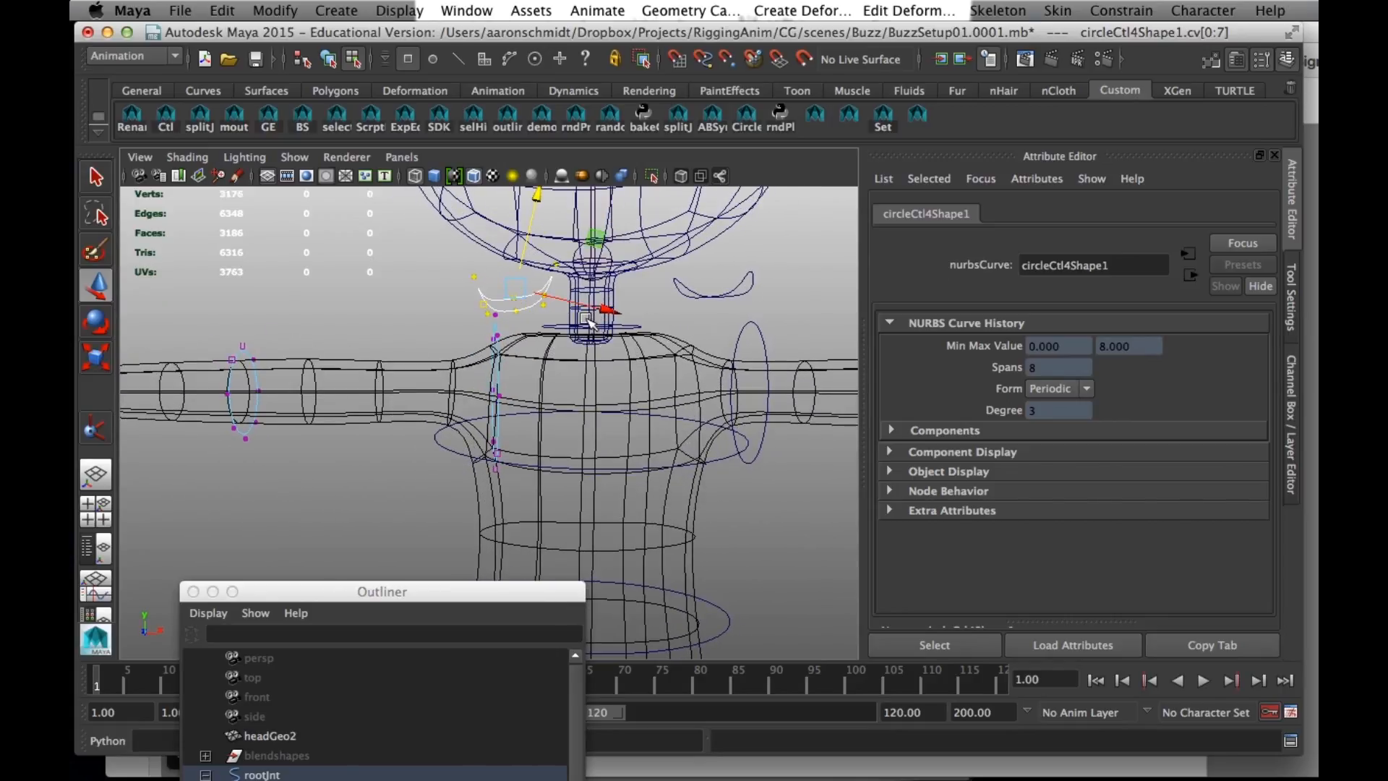
# - Fine-tune the rotation and position of the right scapula curve to match the left one, and return to object selection
pyautogui.press('e')
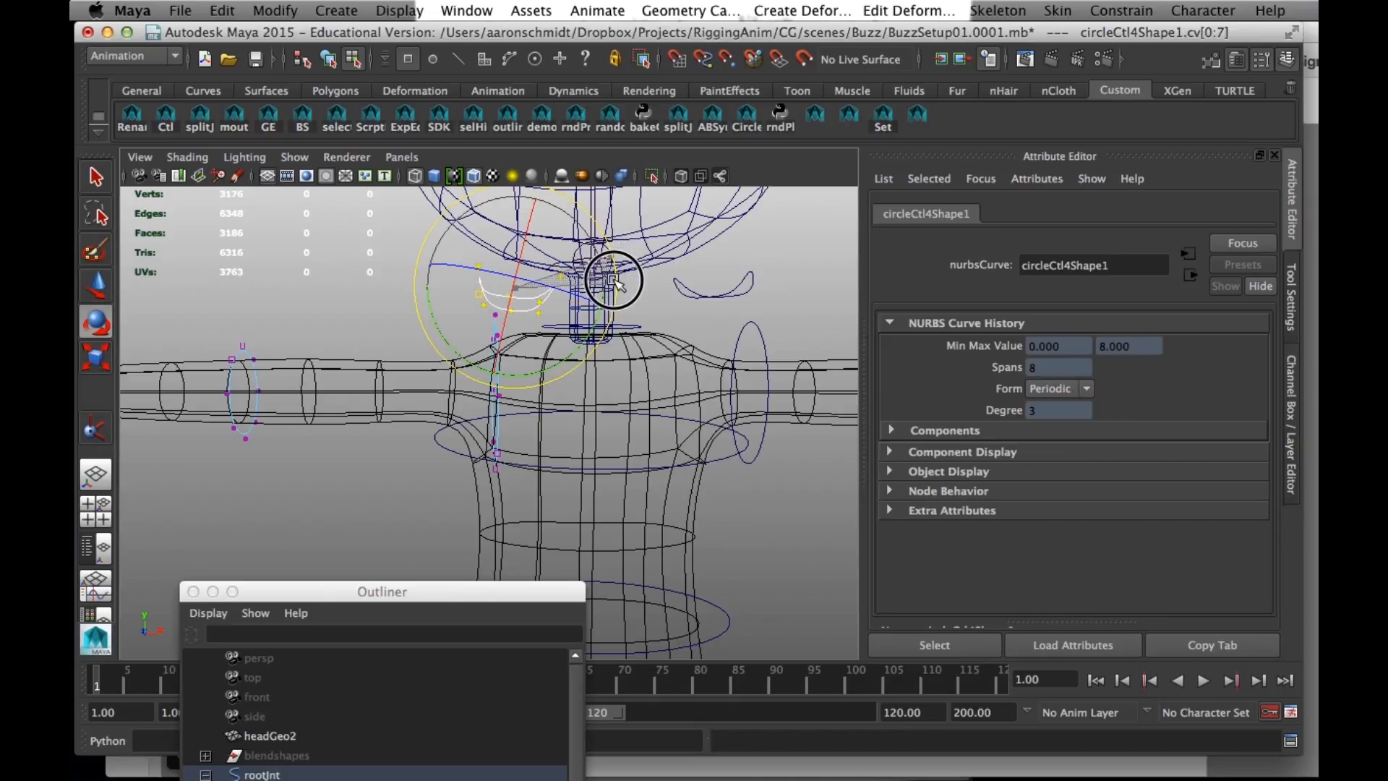
pyautogui.moveTo(548, 304); pyautogui.dragTo(505, 284)
pyautogui.press('w')
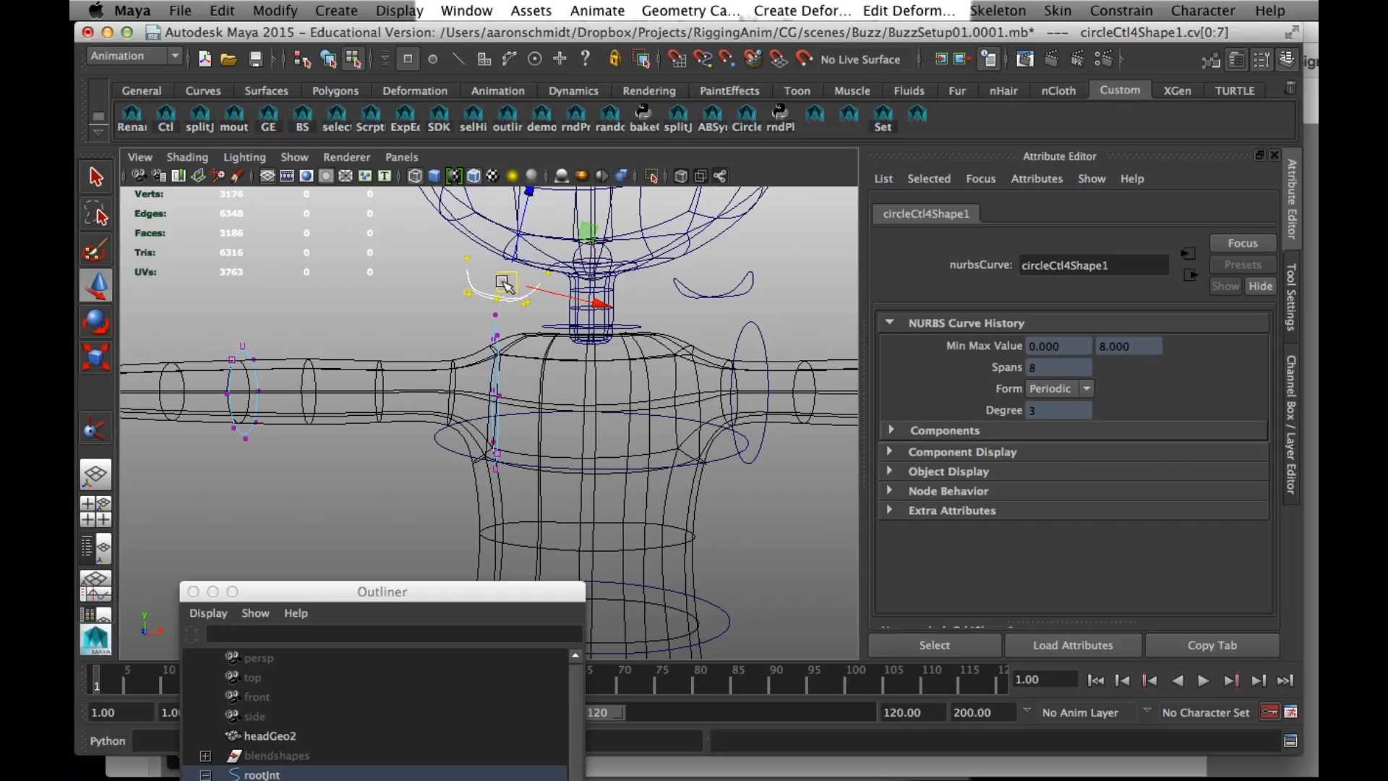
pyautogui.keyDown('alt'); pyautogui.moveTo(683, 453); pyautogui.dragTo(636, 455); pyautogui.keyUp('alt')
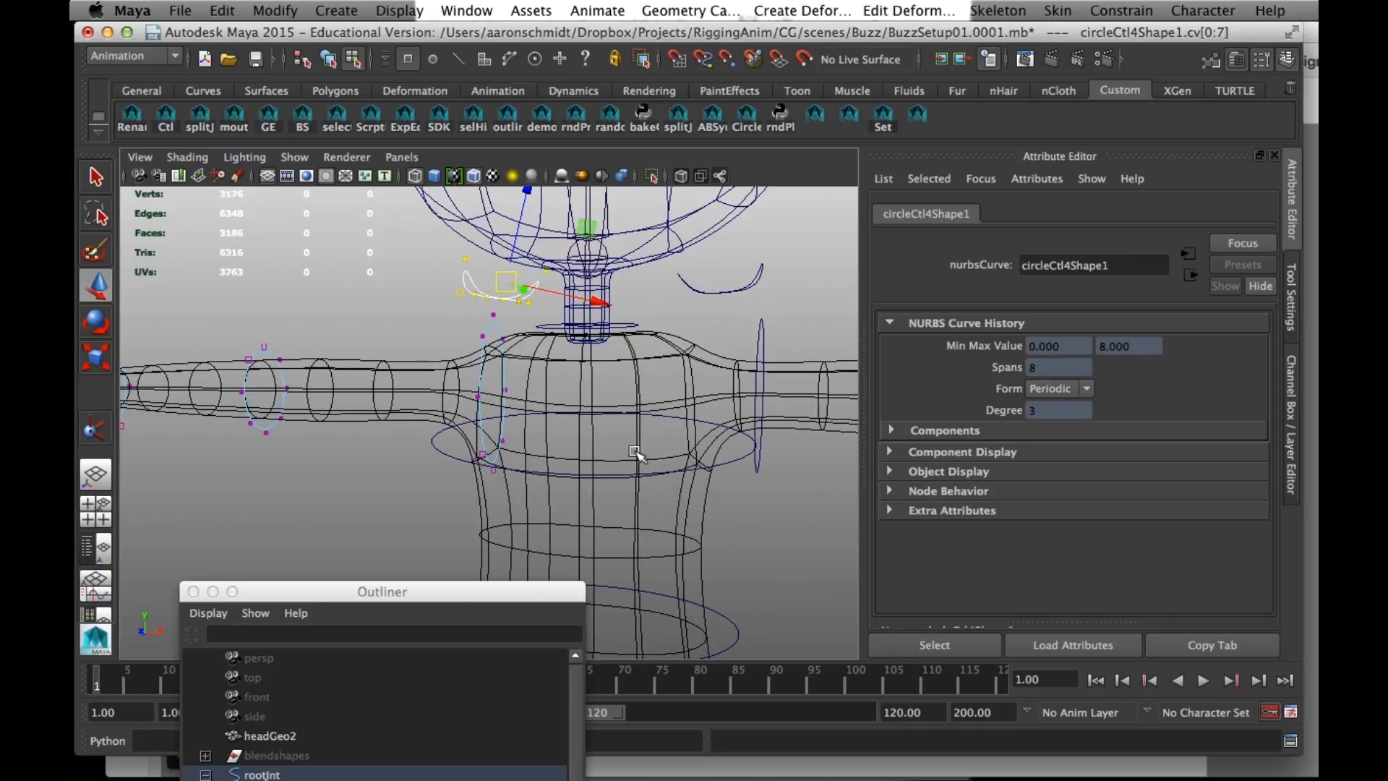
pyautogui.press('e')
pyautogui.moveTo(565, 334); pyautogui.dragTo(569, 325)
pyautogui.press('w')
pyautogui.press('w')
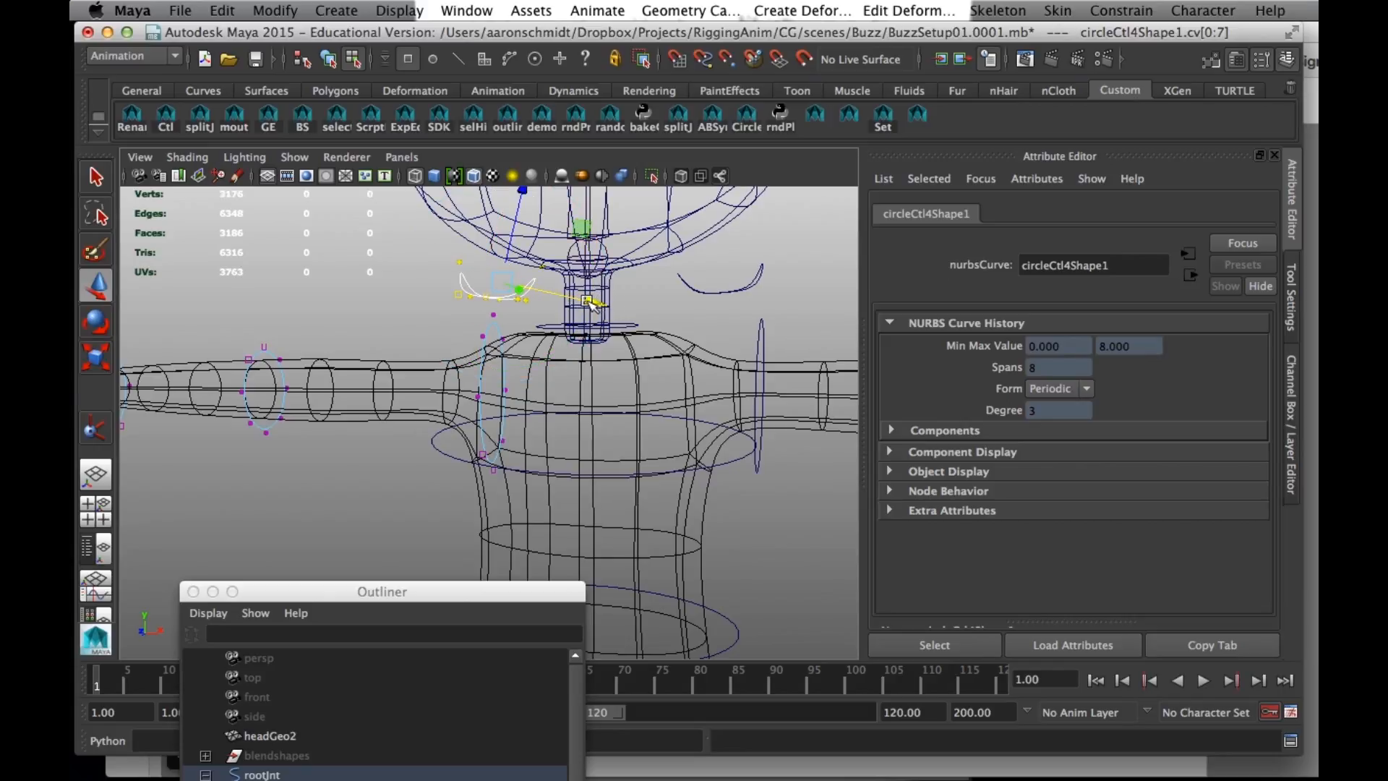
pyautogui.click(327, 60)
# - Create a Radioactive control curve from the custom control shapes and close the shape window
pyautogui.moveTo(345, 288)
pyautogui.keyDown('alt'); pyautogui.mouseDown(button='right')
pyautogui.moveTo(316, 326)
pyautogui.moveTo(350, 309)
pyautogui.moveTo(350, 394)
pyautogui.mouseUp(button='right'); pyautogui.keyUp('alt')
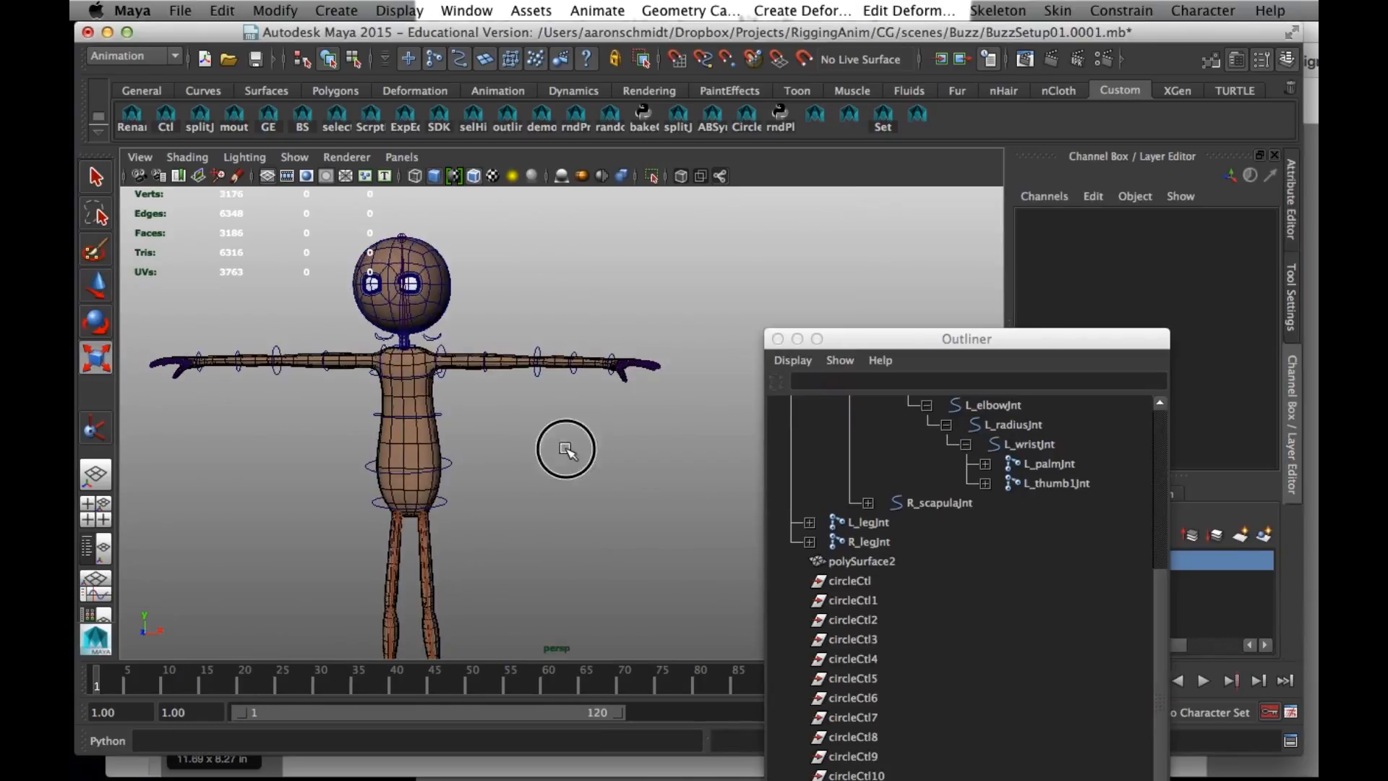
pyautogui.keyDown('alt'); pyautogui.moveTo(561, 442); pyautogui.dragTo(619, 492); pyautogui.keyUp('alt')
pyautogui.keyDown('alt'); pyautogui.moveTo(620, 492); pyautogui.dragTo(693, 453, button='right'); pyautogui.keyUp('alt')
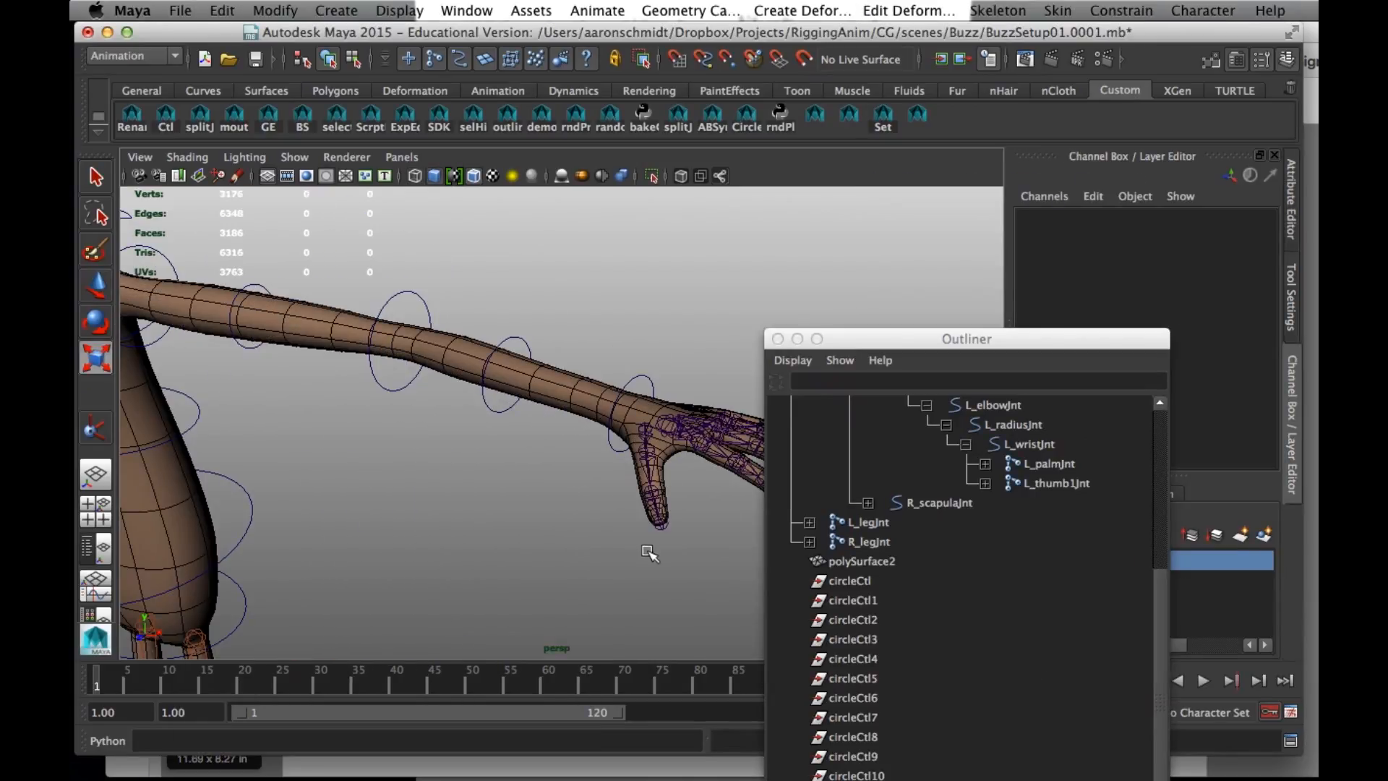
pyautogui.keyDown('alt'); pyautogui.moveTo(648, 552); pyautogui.dragTo(402, 514, button='right'); pyautogui.keyUp('alt')
pyautogui.keyDown('alt'); pyautogui.moveTo(402, 514); pyautogui.dragTo(483, 389, button='middle'); pyautogui.keyUp('alt')
pyautogui.moveTo(483, 389)
pyautogui.keyDown('alt'); pyautogui.mouseDown()
pyautogui.moveTo(427, 433)
pyautogui.moveTo(460, 395)
pyautogui.moveTo(521, 414)
pyautogui.moveTo(554, 402)
pyautogui.moveTo(546, 445)
pyautogui.moveTo(463, 393)
pyautogui.mouseUp(); pyautogui.keyUp('alt')
pyautogui.keyDown('alt'); pyautogui.moveTo(464, 392); pyautogui.dragTo(519, 421, button='right'); pyautogui.keyUp('alt')
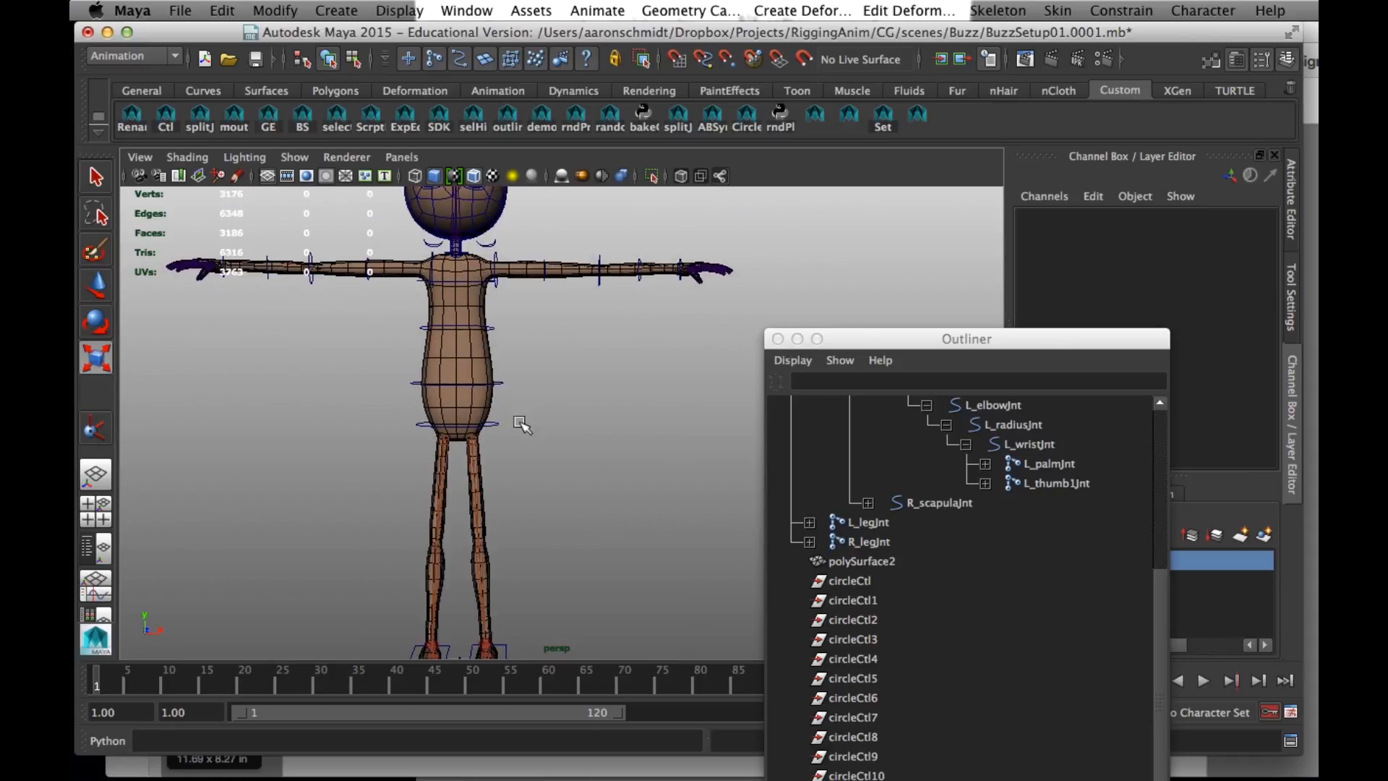
pyautogui.click(171, 125)
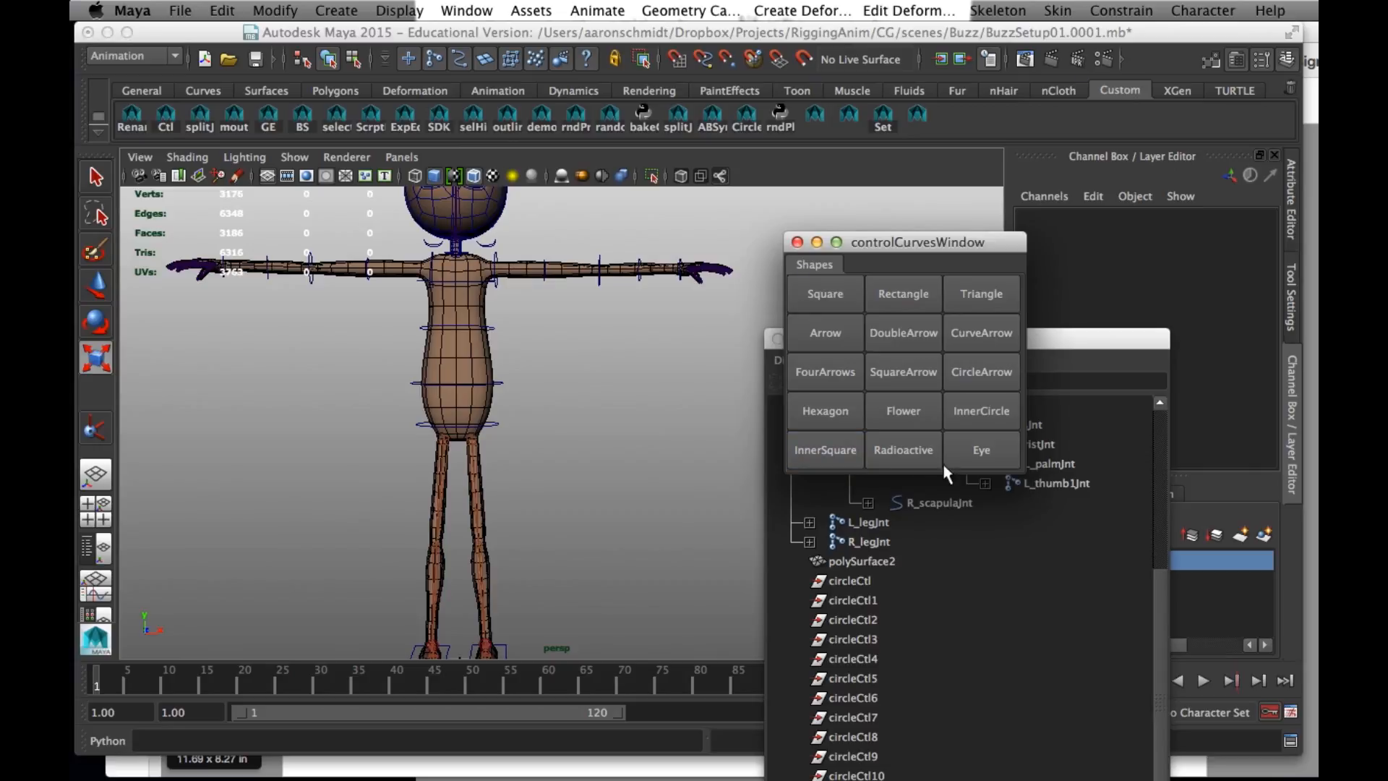
pyautogui.click(883, 453)
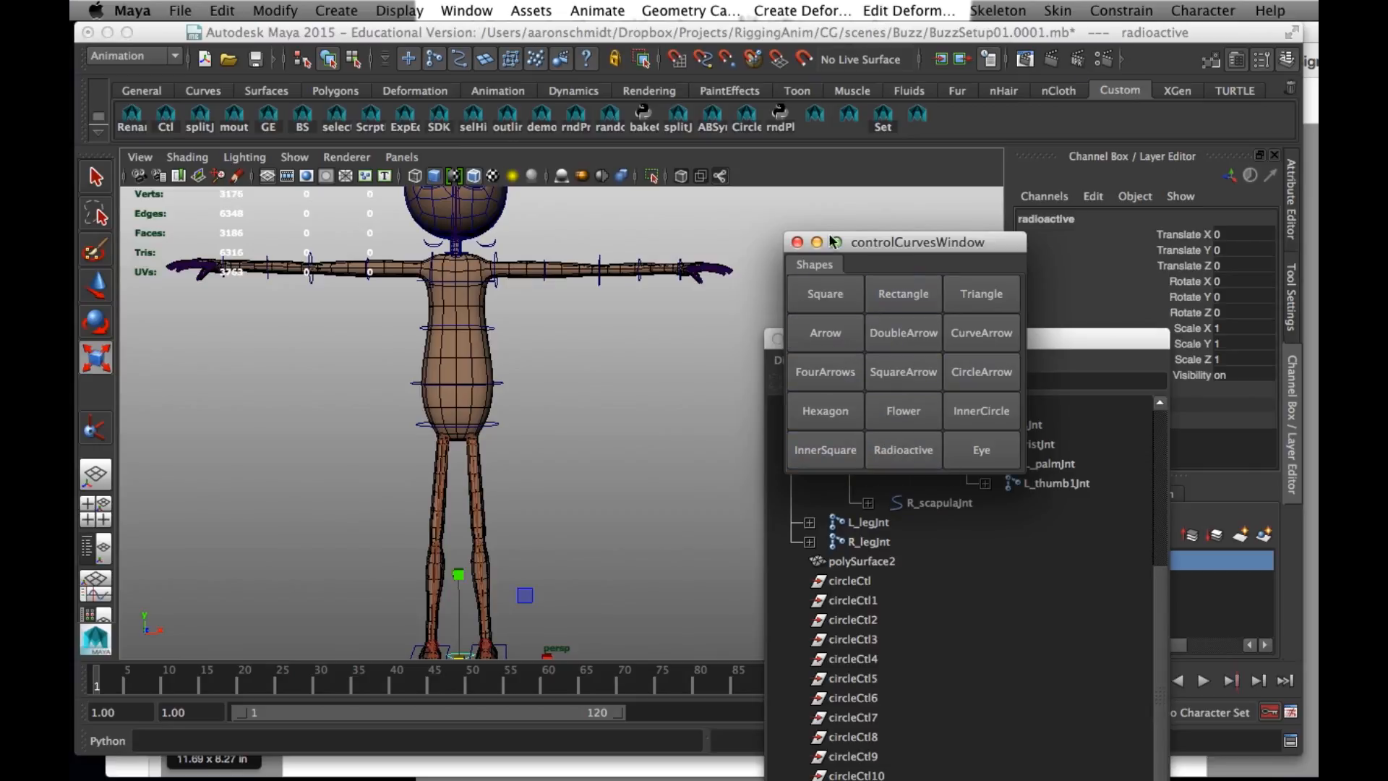
pyautogui.click(799, 242)
# - Rename the radioactive curve as L_handCtl
pyautogui.moveTo(883, 338); pyautogui.dragTo(814, 205)
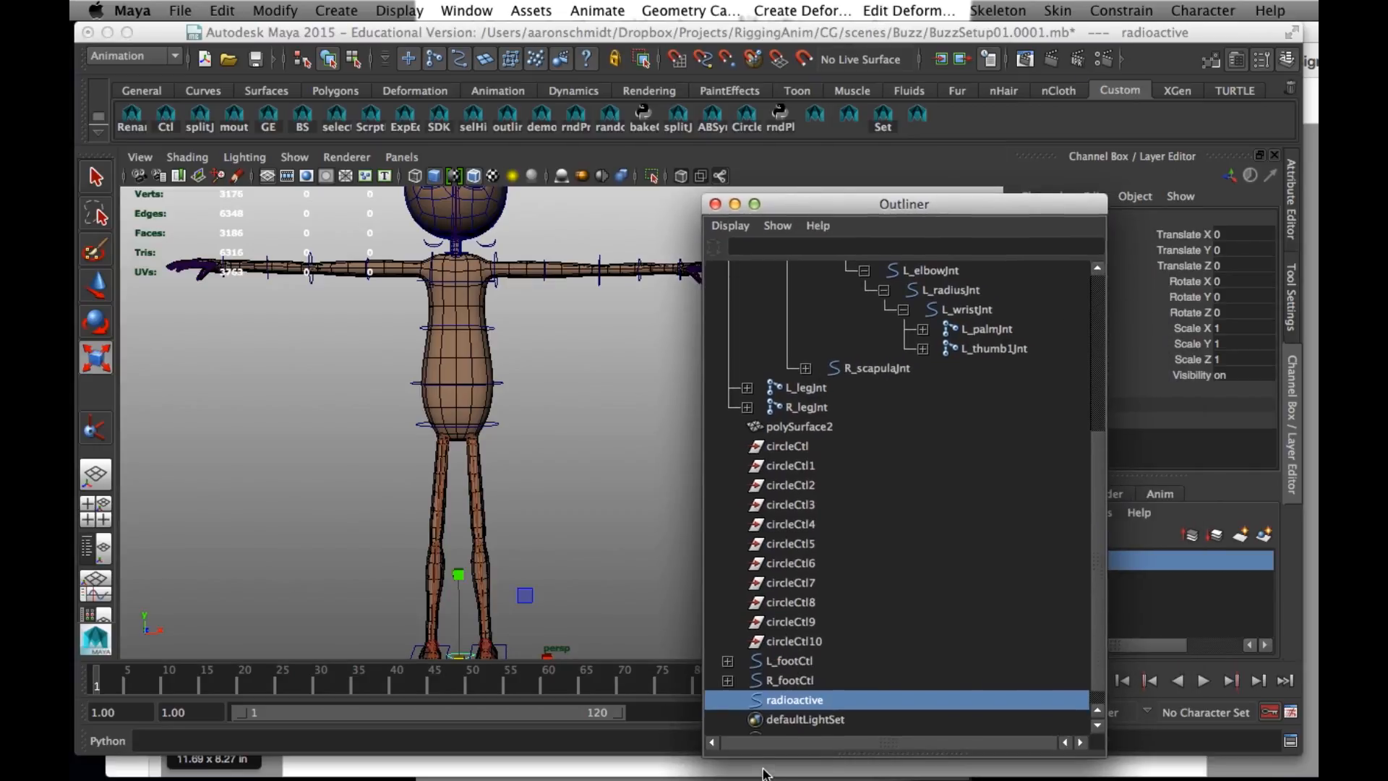
pyautogui.doubleClick(807, 700)
pyautogui.write('L_handC')
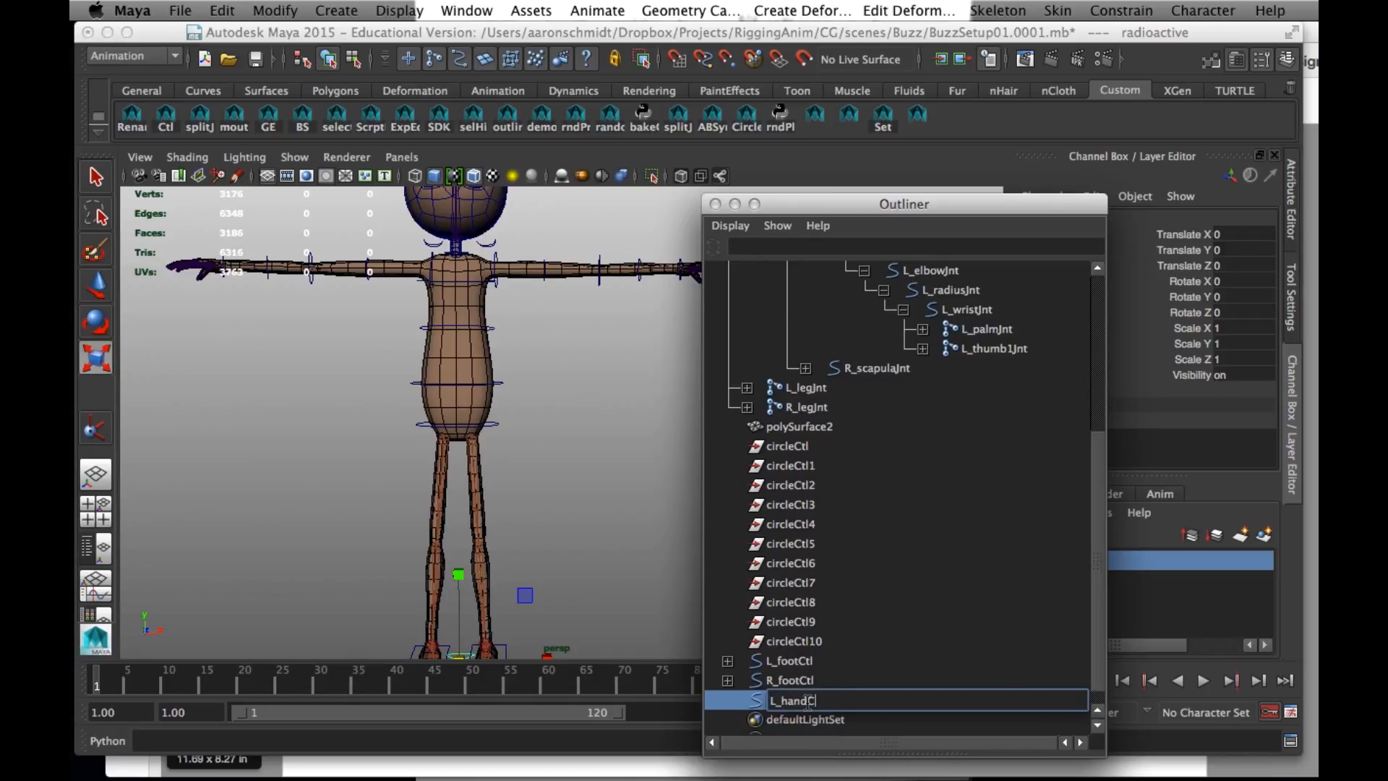
pyautogui.press('Return')
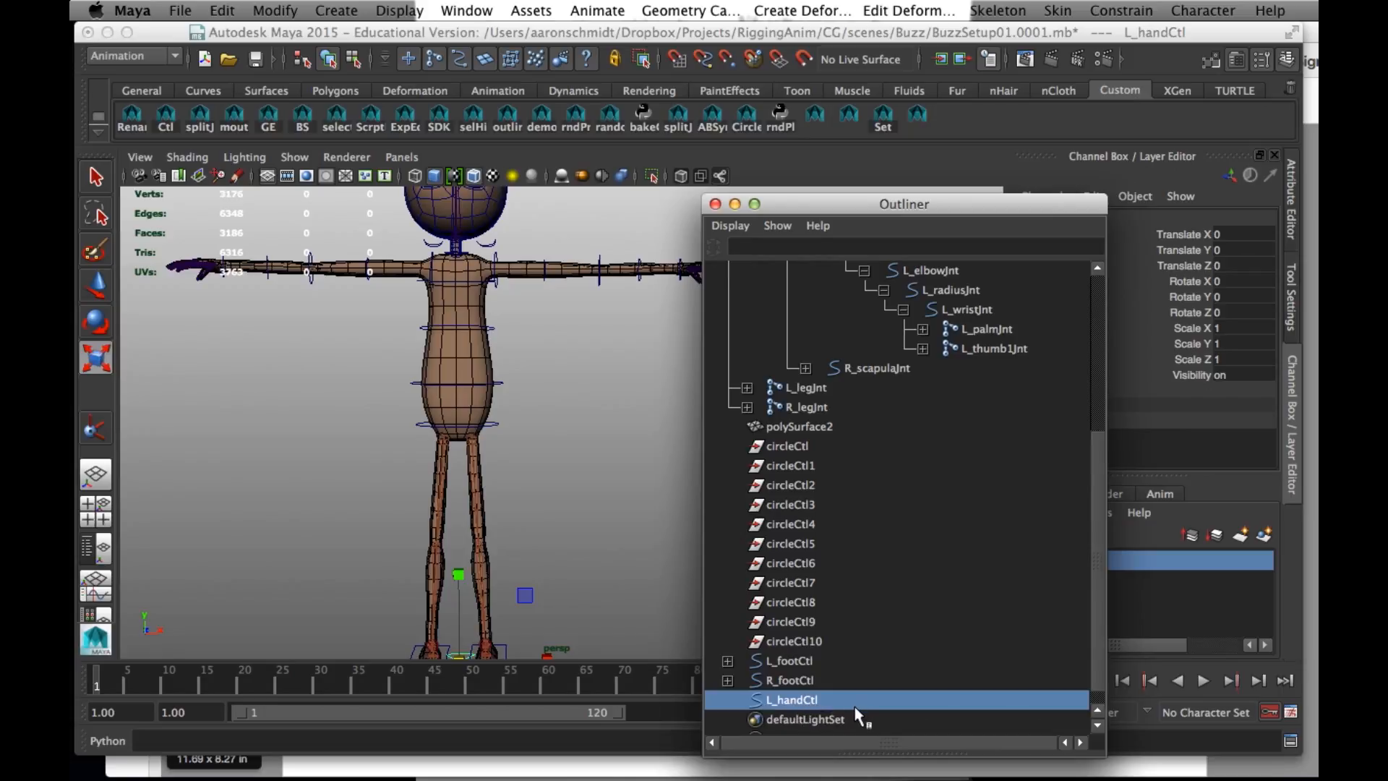
# - Group the L_handCtl curve and rename the group as L_handCtlCnt
pyautogui.hotkey('ctrl', 'g')
pyautogui.click(728, 700)
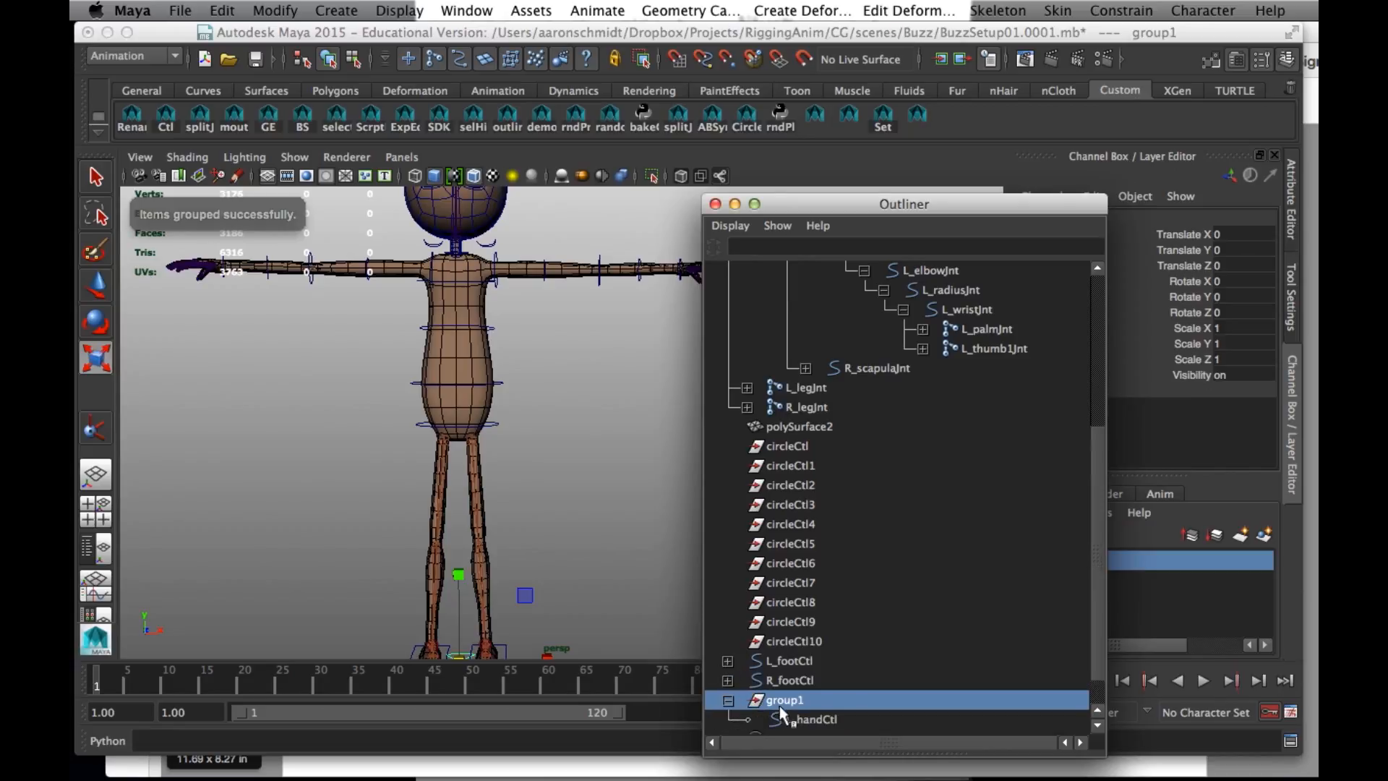
pyautogui.doubleClick(782, 700)
pyautogui.write('L_handCtlCnt')
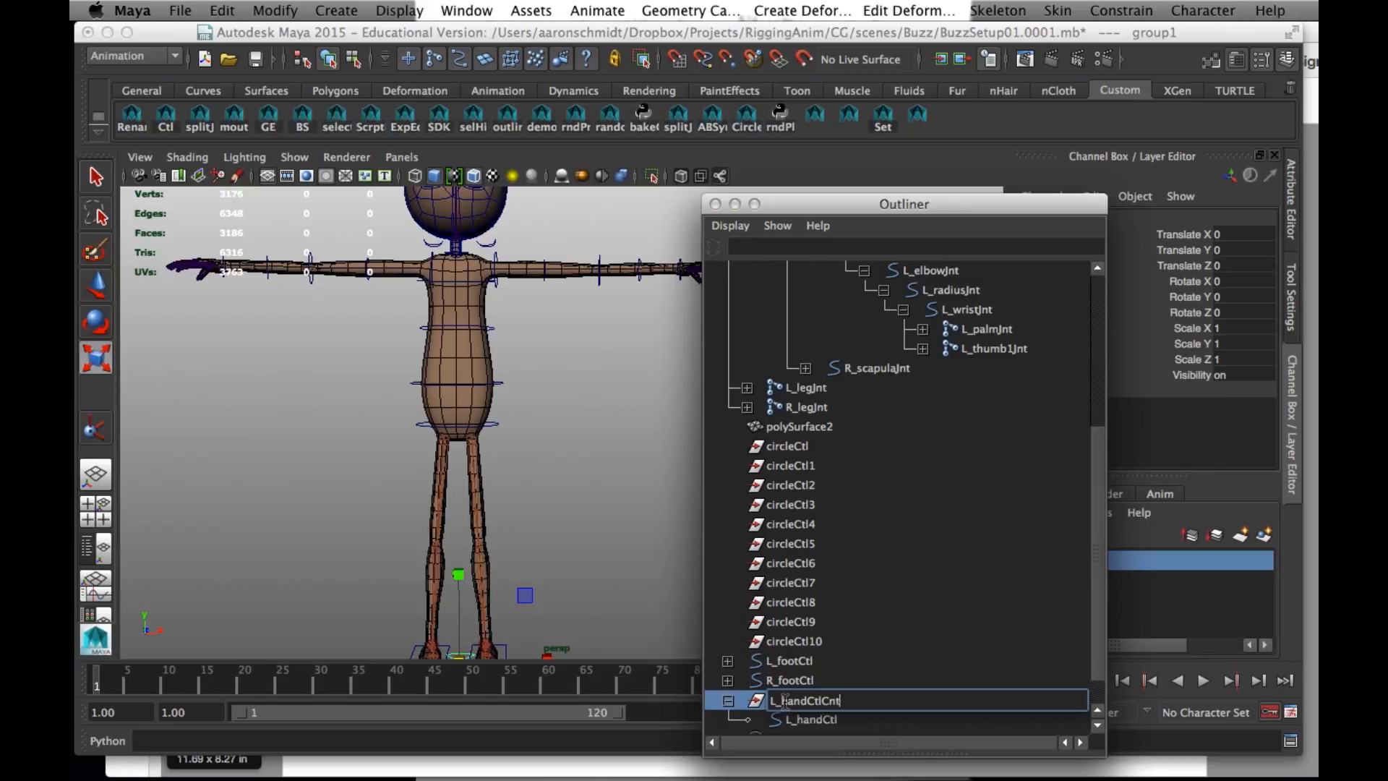
pyautogui.press('Return')
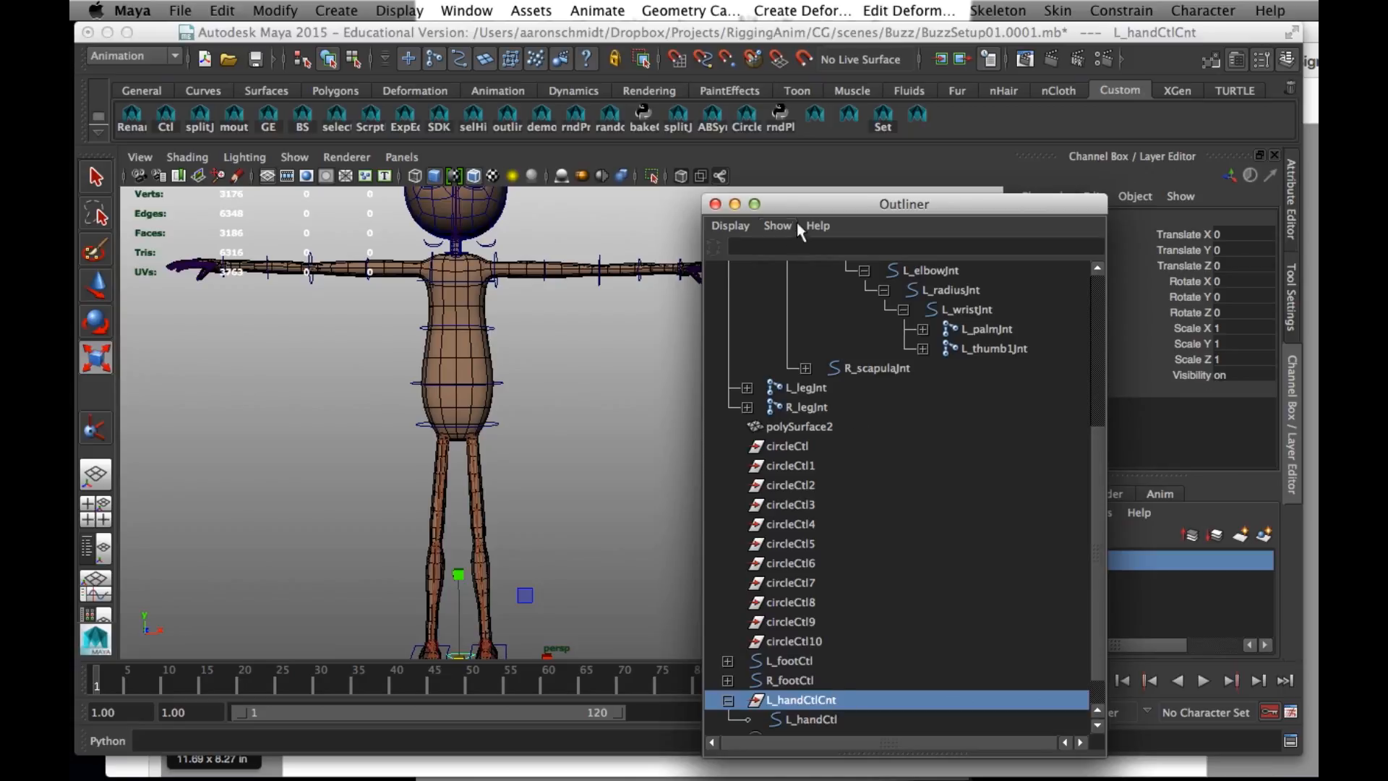
# - Parent-constrain L_handCtlCnt to L_wristJnt with Maintain offset off and all translate and rotate axes constrained
pyautogui.click(680, 282)
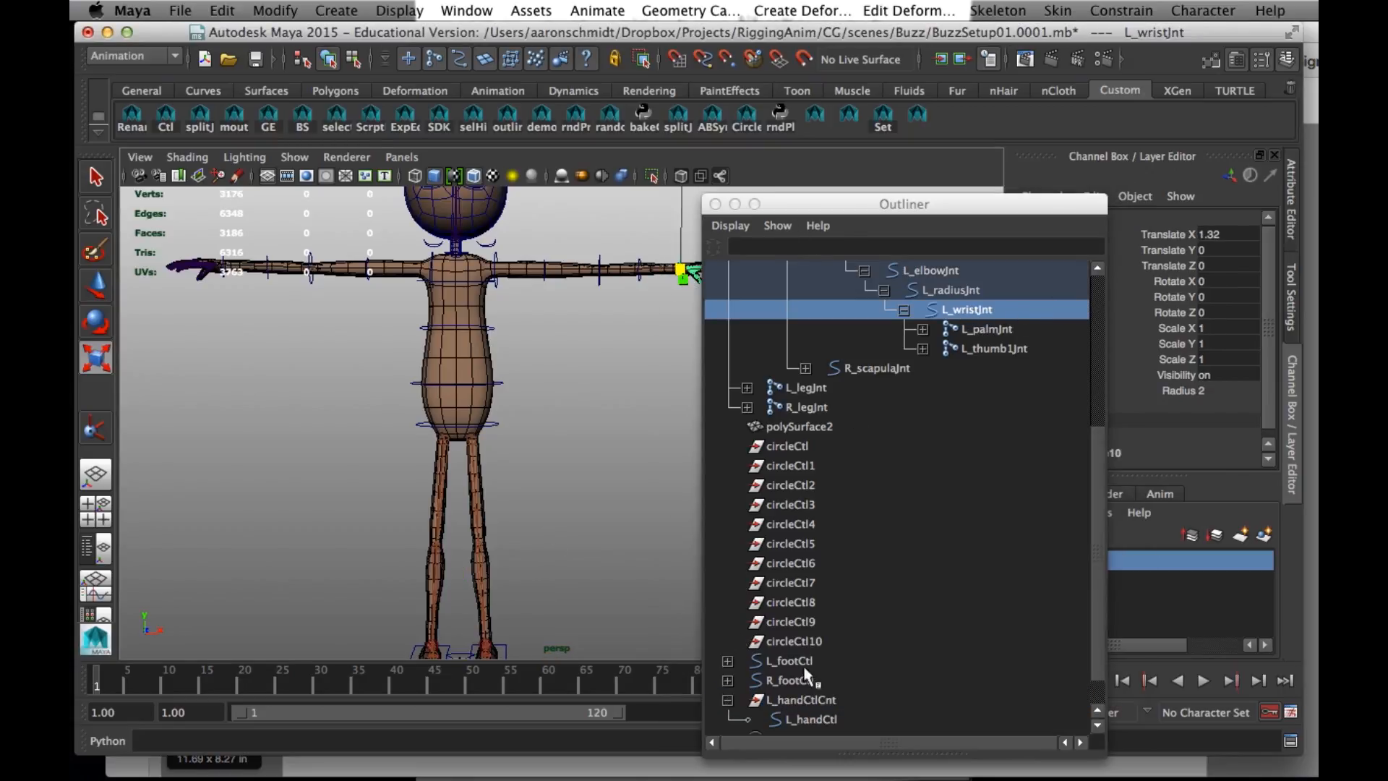
pyautogui.click(798, 699)
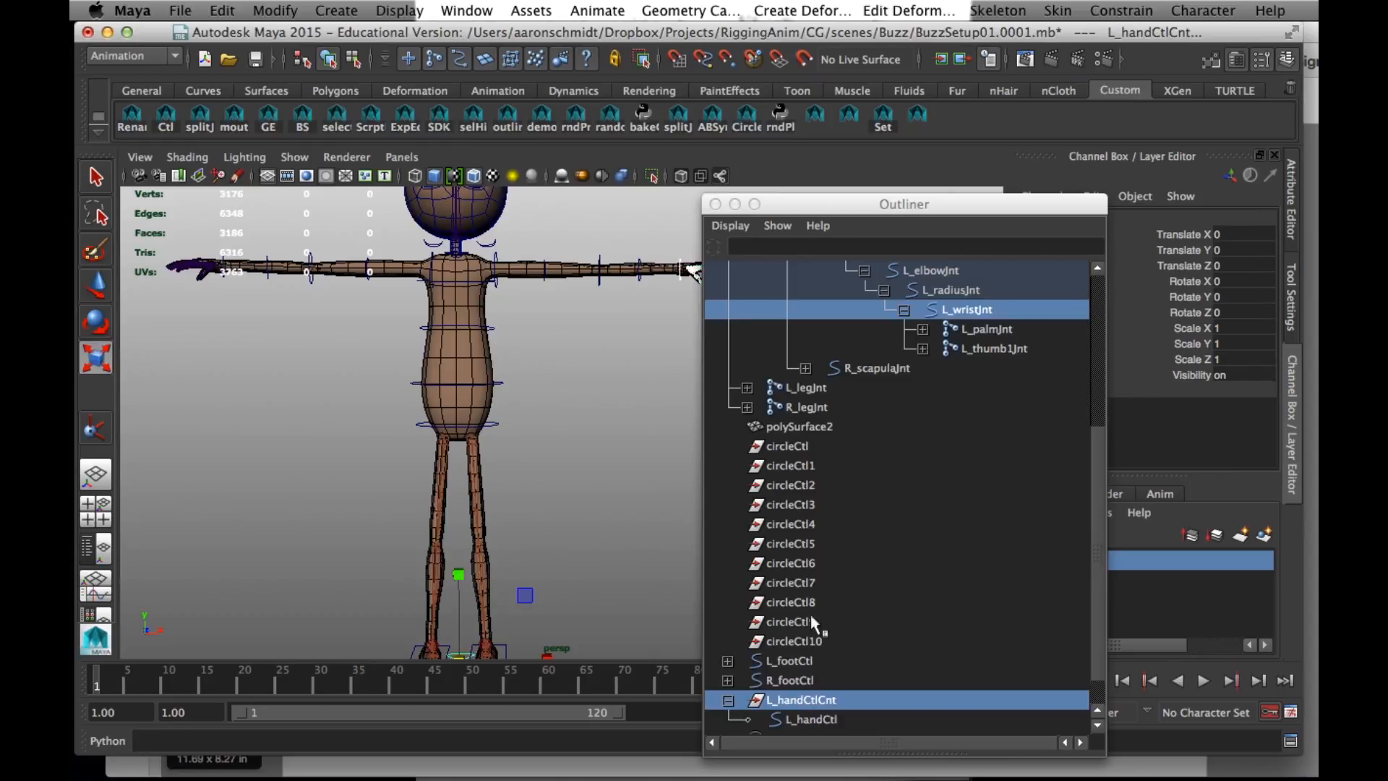
pyautogui.click(1117, 11)
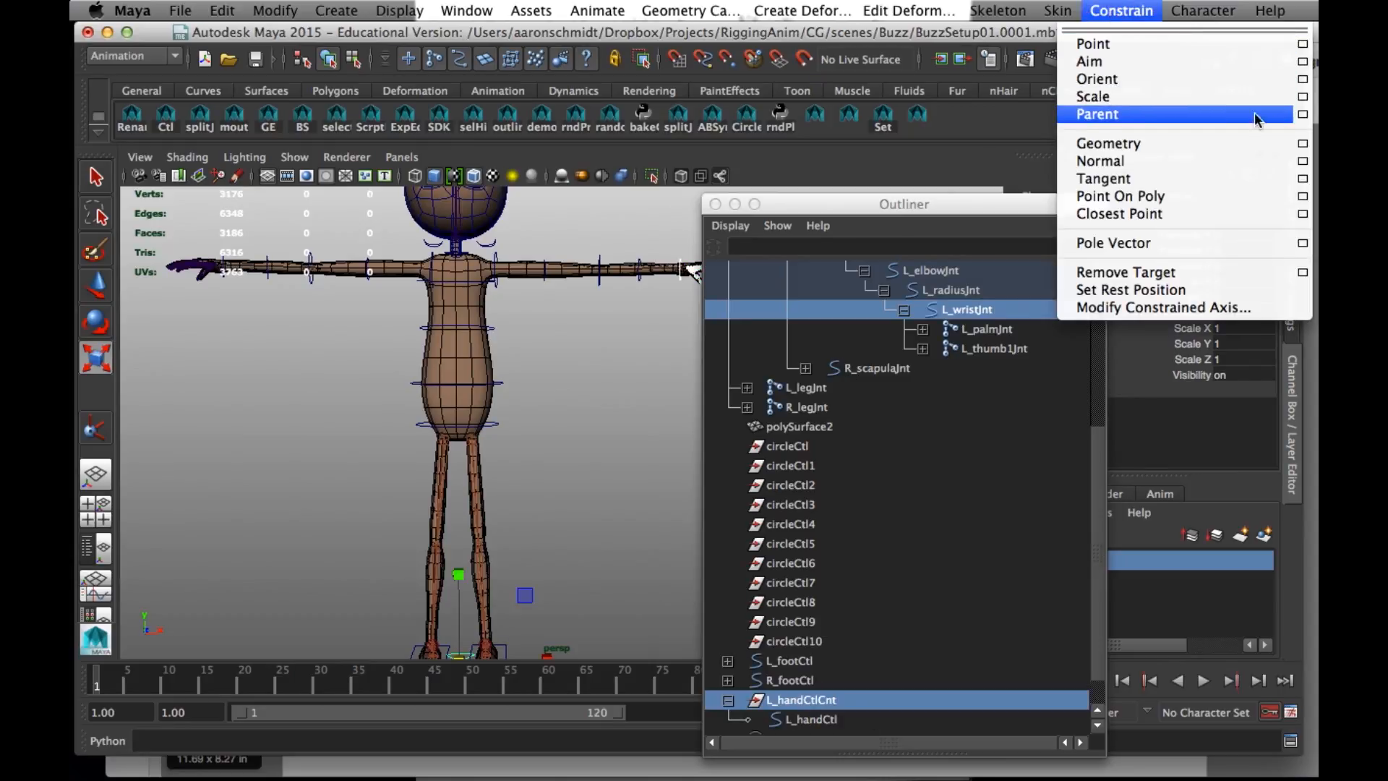
pyautogui.click(1295, 115)
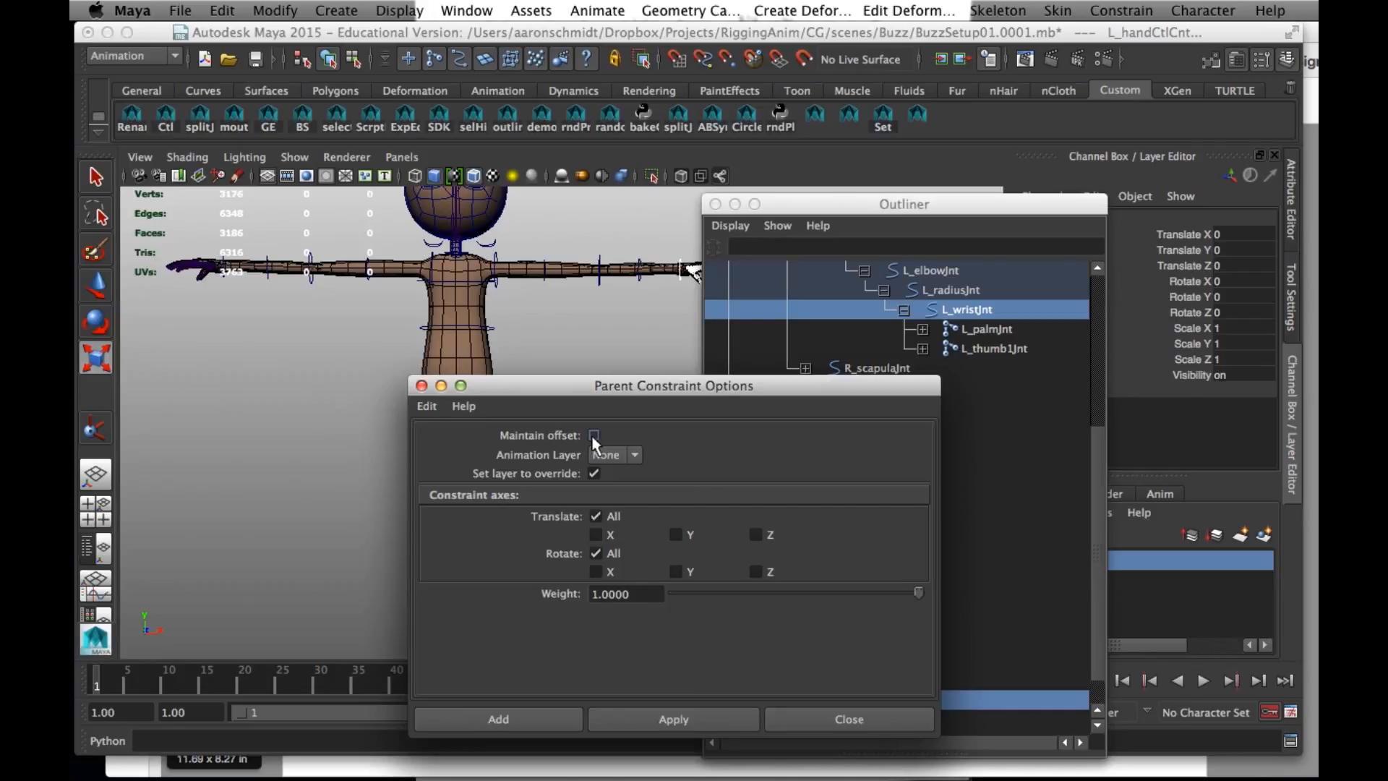
pyautogui.click(523, 720)
# - Test-rotate L_elbowJnt to check that the hand control follows the wrist, and undo the rotation
pyautogui.moveTo(793, 209); pyautogui.dragTo(416, 176)
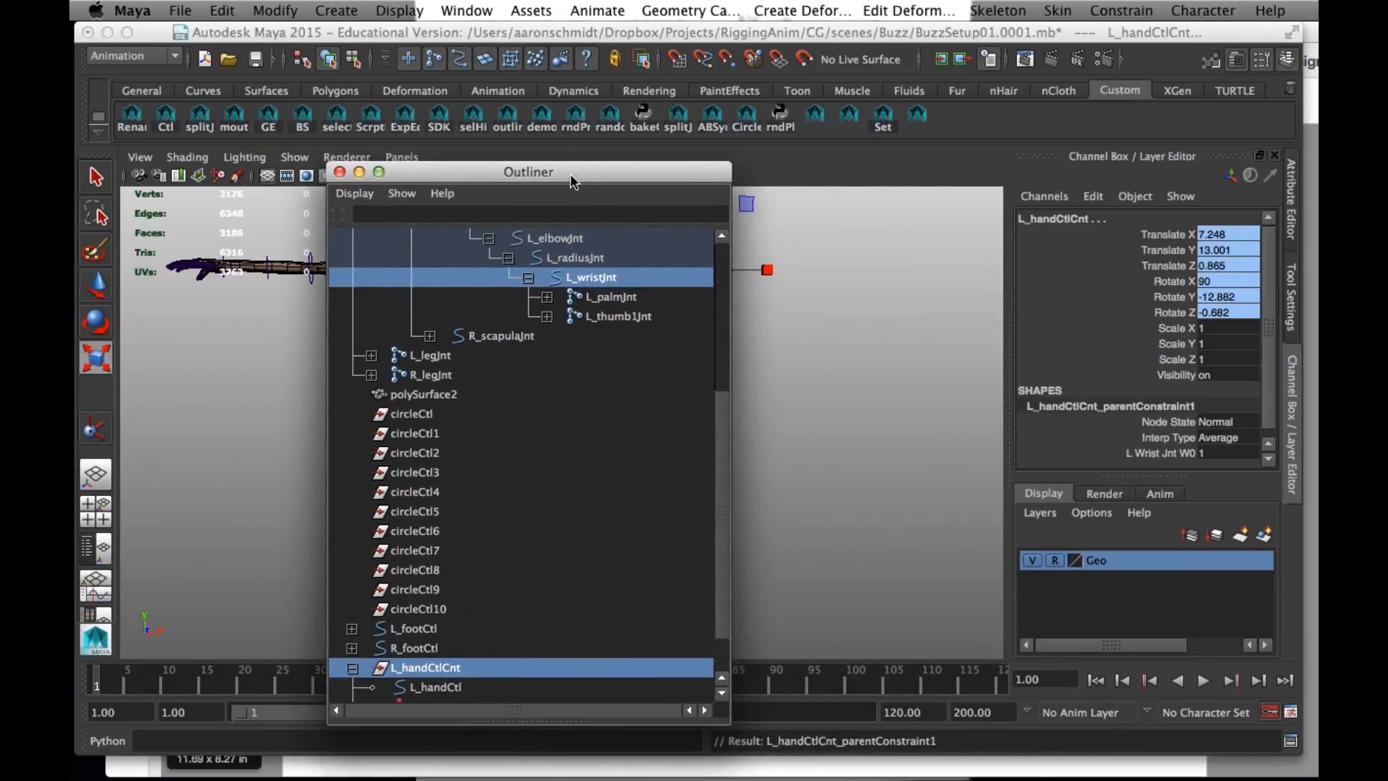
pyautogui.moveTo(571, 182); pyautogui.dragTo(613, 444)
pyautogui.click(620, 290)
pyautogui.click(599, 279)
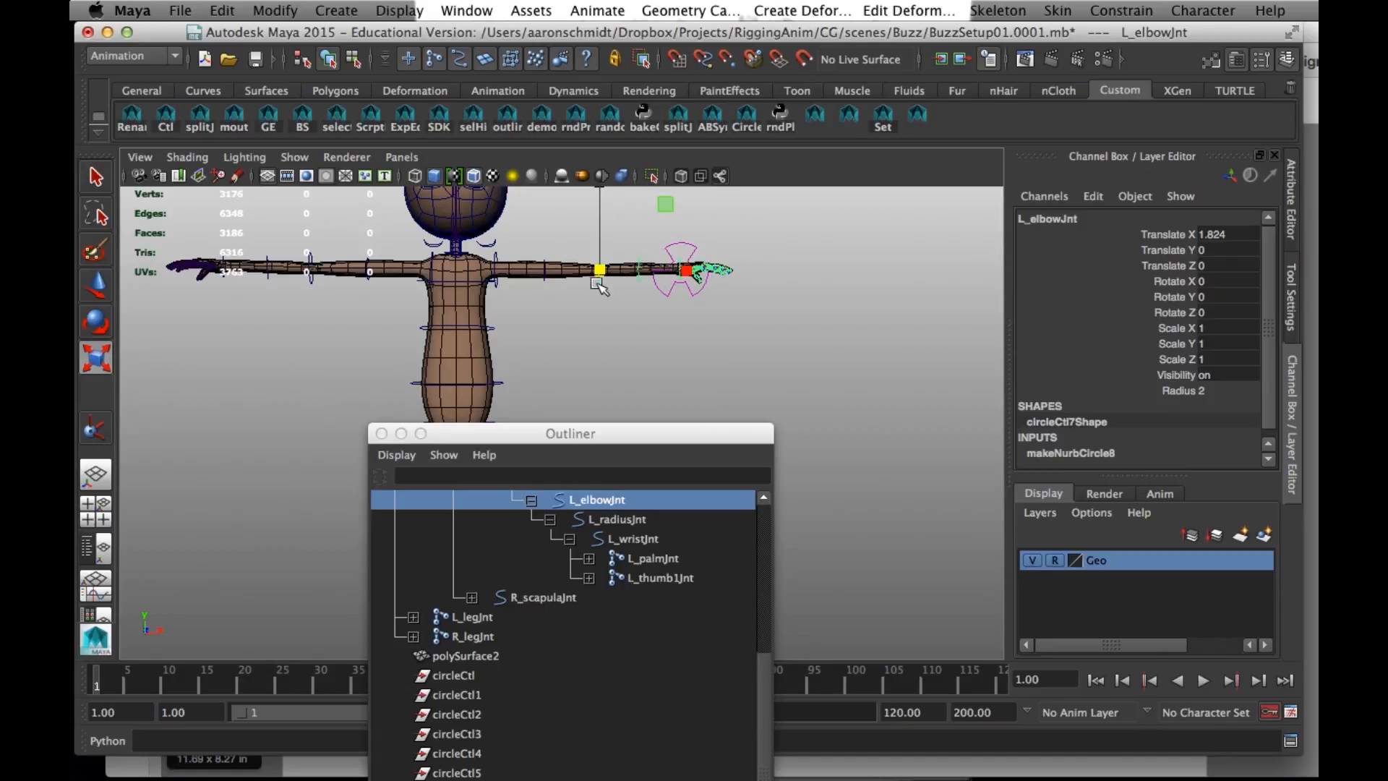
pyautogui.press('e')
pyautogui.moveTo(647, 258)
pyautogui.mouseDown()
pyautogui.moveTo(561, 250)
pyautogui.moveTo(639, 248)
pyautogui.mouseUp()
pyautogui.moveTo(694, 433); pyautogui.dragTo(1090, 297)
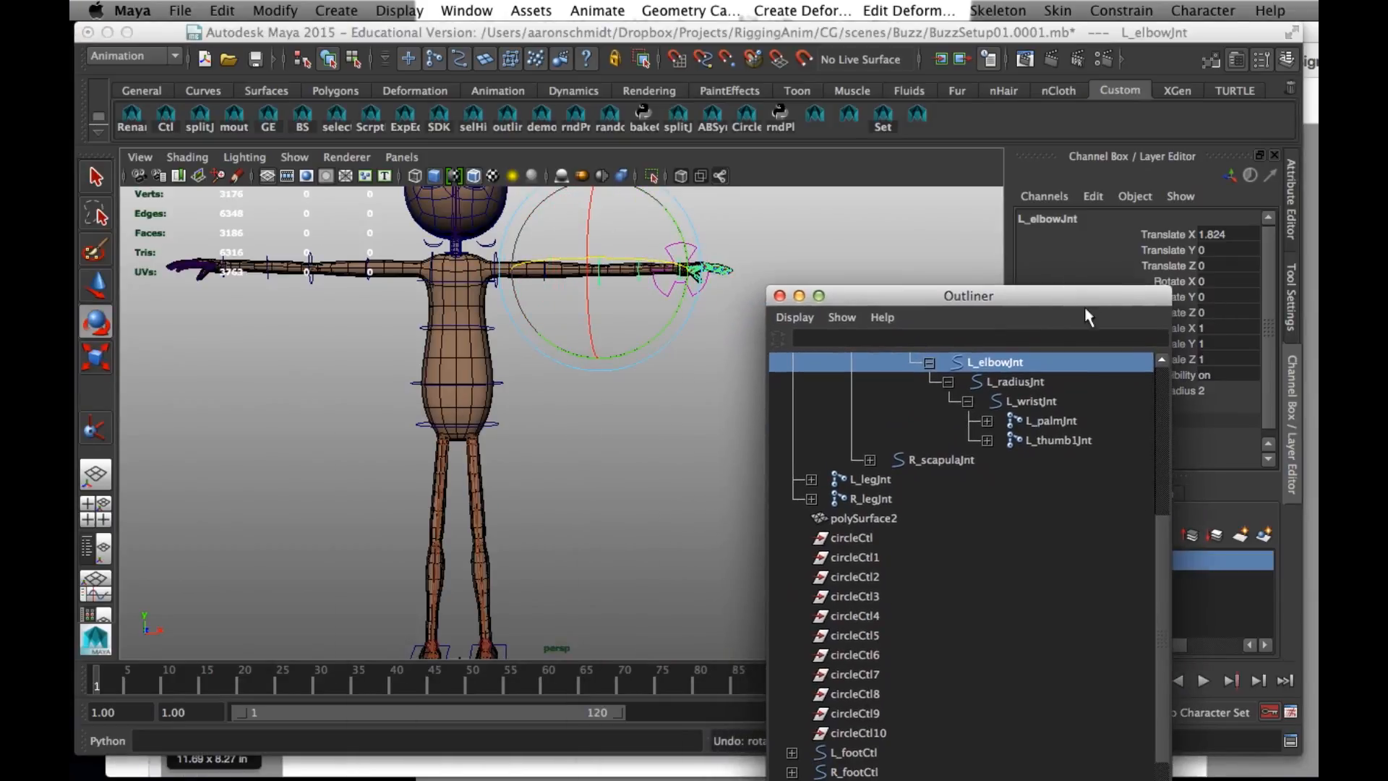
# - Select all control vertices of L_handCtl and move them up to float above the left wrist
pyautogui.scroll(-3, 943, 609)
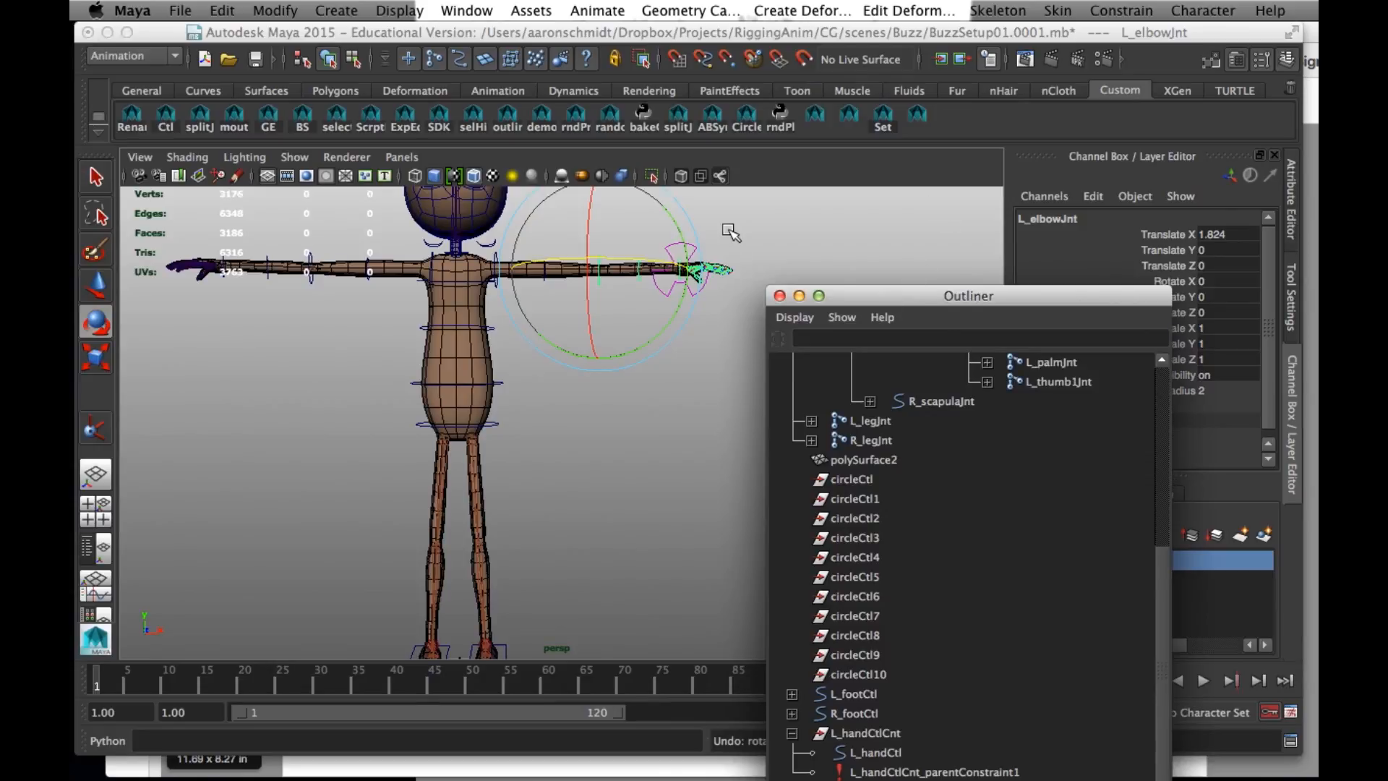
pyautogui.click(738, 261)
pyautogui.click(692, 298)
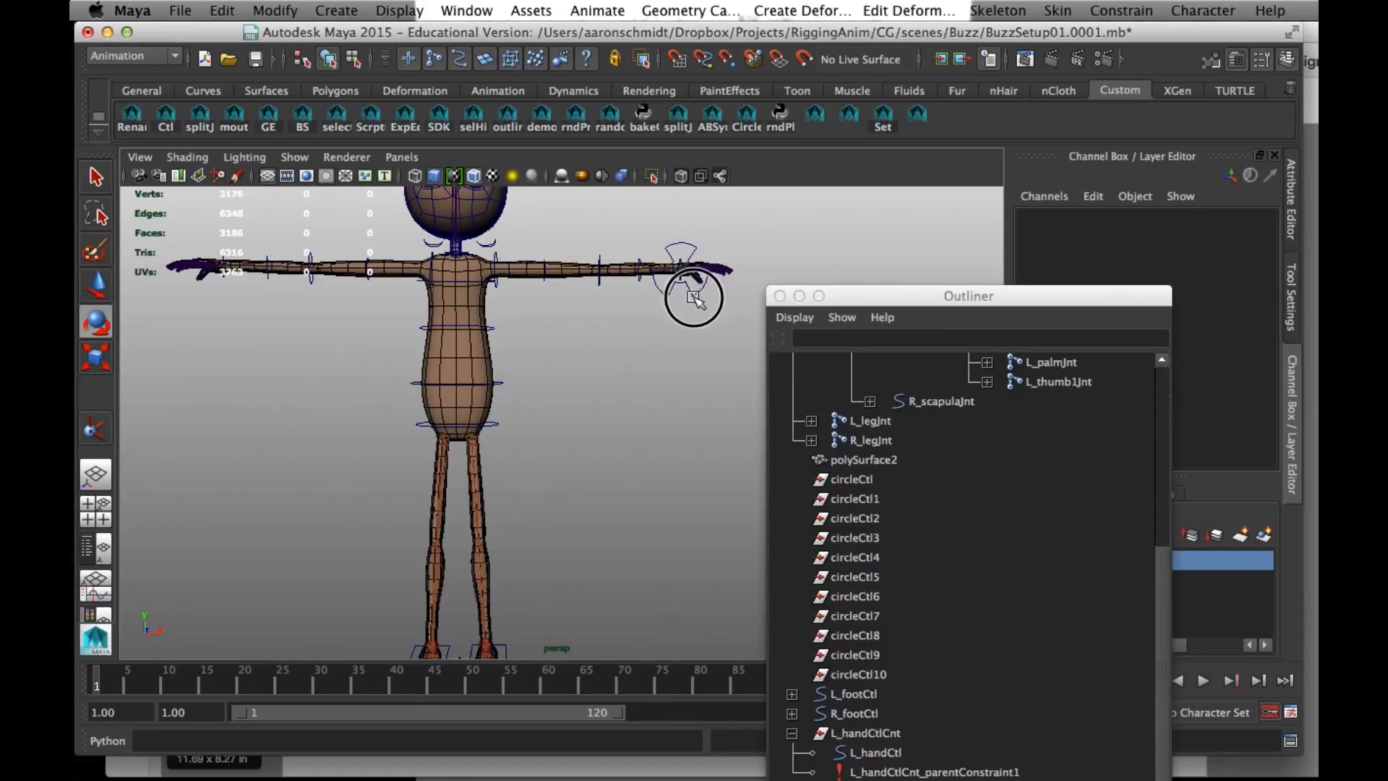
pyautogui.click(354, 60)
pyautogui.moveTo(600, 190); pyautogui.dragTo(772, 357)
pyautogui.press('w')
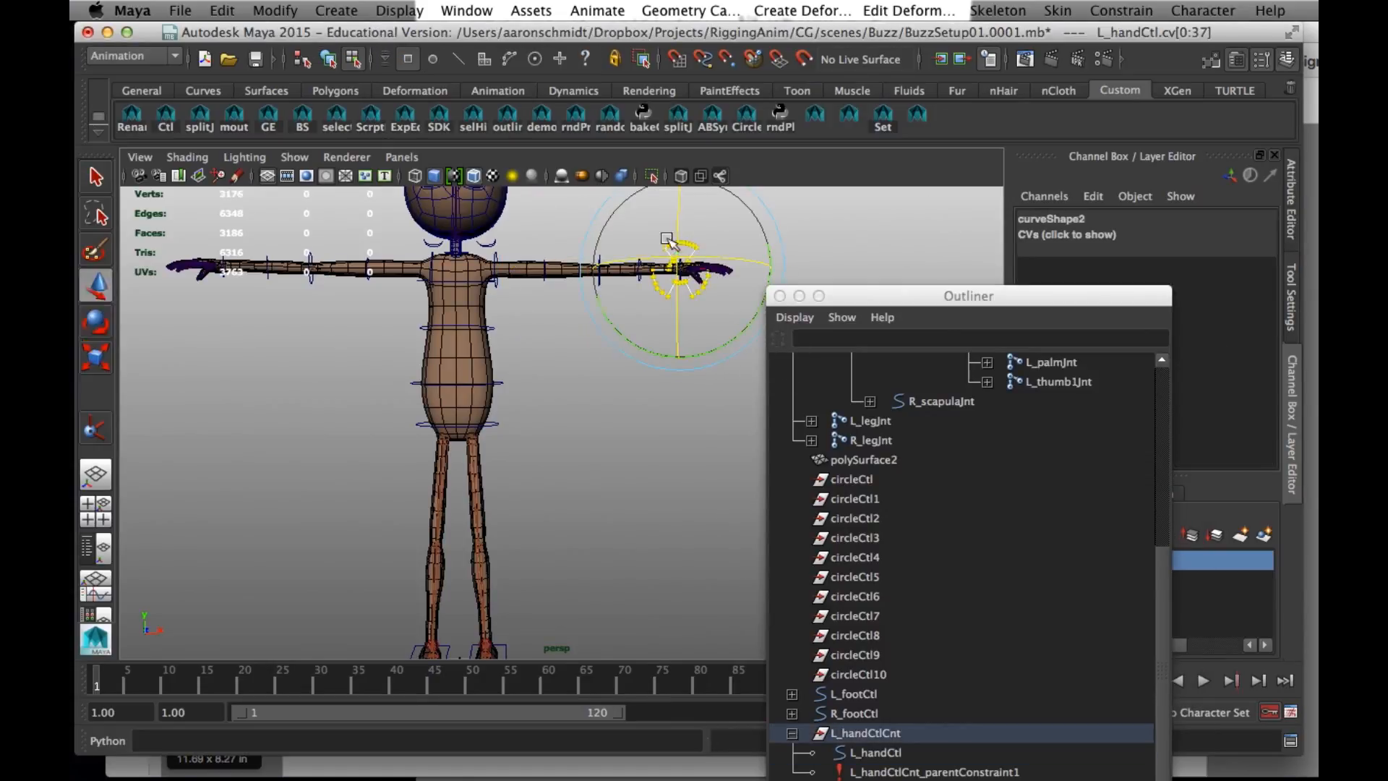
pyautogui.moveTo(678, 378); pyautogui.dragTo(675, 319)
pyautogui.keyDown('alt'); pyautogui.moveTo(675, 319); pyautogui.dragTo(605, 467, button='middle'); pyautogui.keyUp('alt')
pyautogui.keyDown('alt'); pyautogui.moveTo(692, 429); pyautogui.dragTo(727, 435, button='right'); pyautogui.keyUp('alt')
pyautogui.keyDown('alt'); pyautogui.moveTo(659, 369); pyautogui.dragTo(766, 398, button='right'); pyautogui.keyUp('alt')
pyautogui.keyDown('alt'); pyautogui.moveTo(653, 345); pyautogui.dragTo(579, 370, button='middle'); pyautogui.keyUp('alt')
pyautogui.keyDown('alt'); pyautogui.moveTo(651, 398); pyautogui.dragTo(752, 437, button='right'); pyautogui.keyUp('alt')
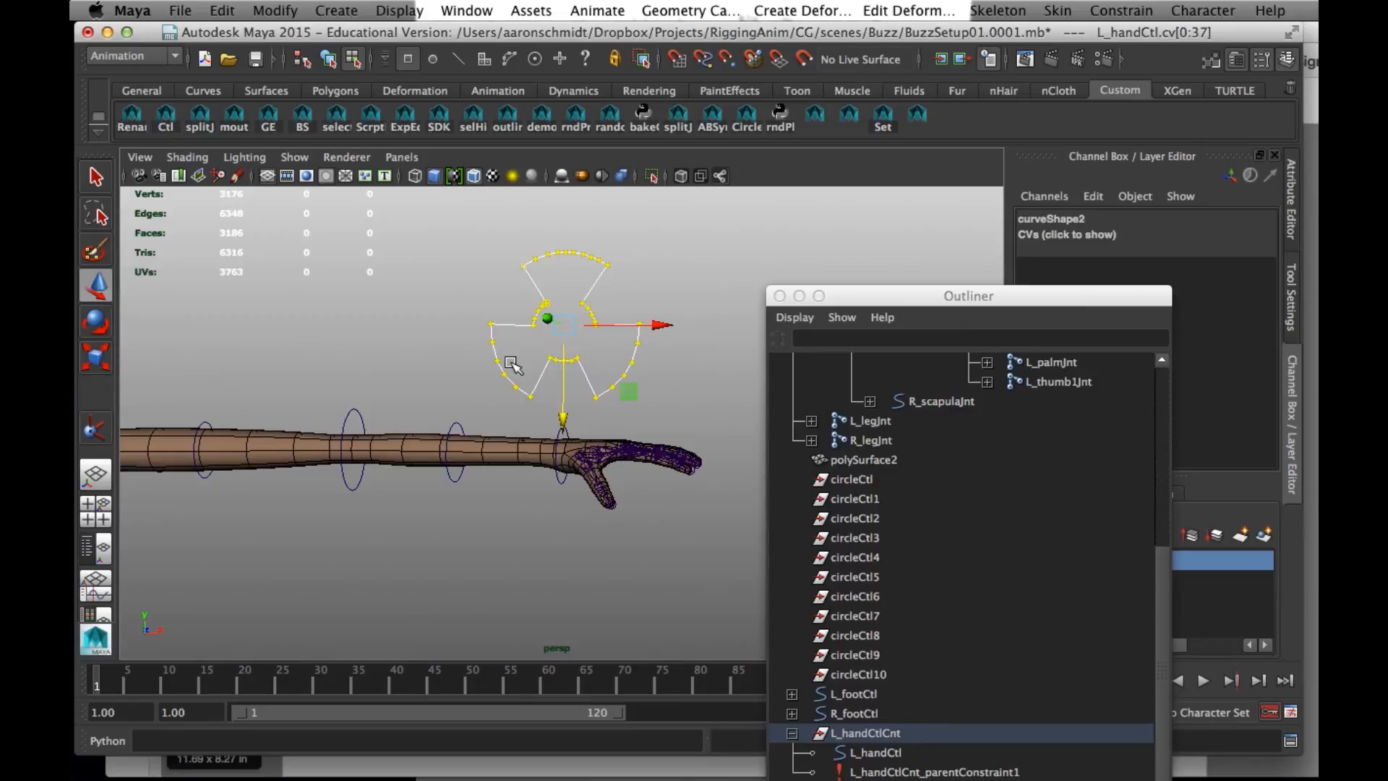
# - Rotate the L_handCtl control vertices about the vertical so the shape faces along the arm, and return to object selection
pyautogui.press('e')
pyautogui.moveTo(505, 316); pyautogui.dragTo(639, 320)
pyautogui.keyDown('alt'); pyautogui.moveTo(604, 332); pyautogui.dragTo(622, 335, button='middle'); pyautogui.keyUp('alt')
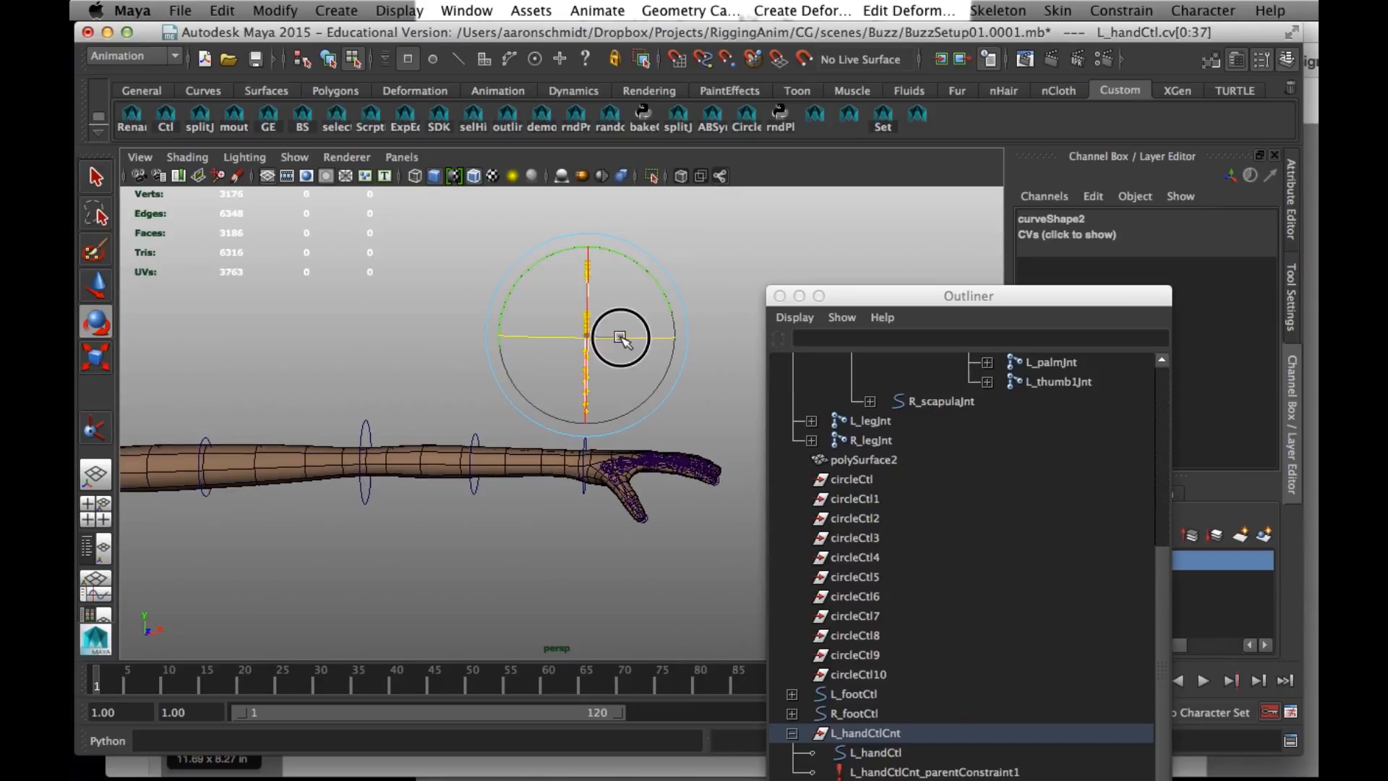
pyautogui.click(329, 65)
# - Scale down the L_handCtl control vertices, lower them closer to the wrist, and return to object selection
pyautogui.keyDown('alt'); pyautogui.moveTo(636, 506); pyautogui.dragTo(551, 501); pyautogui.keyUp('alt')
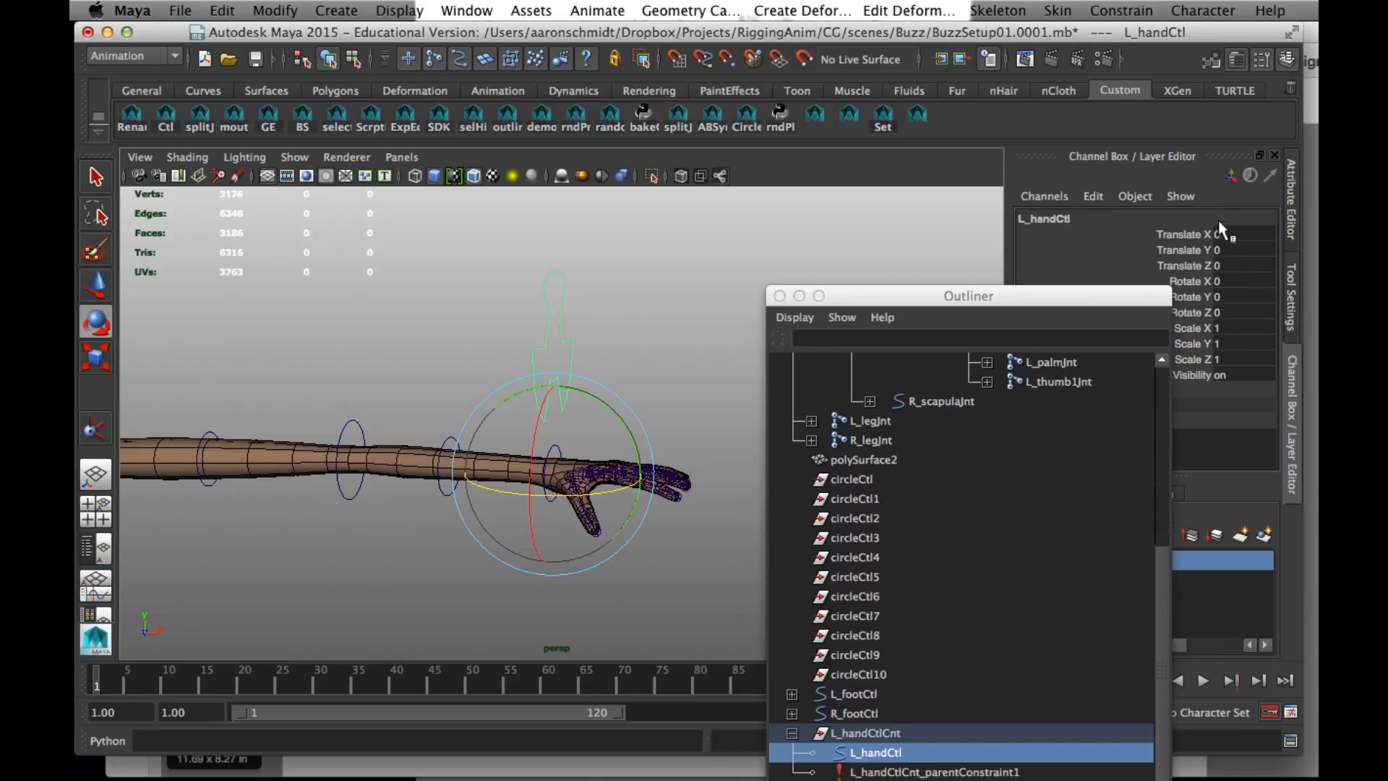
pyautogui.moveTo(1080, 300); pyautogui.dragTo(1037, 155)
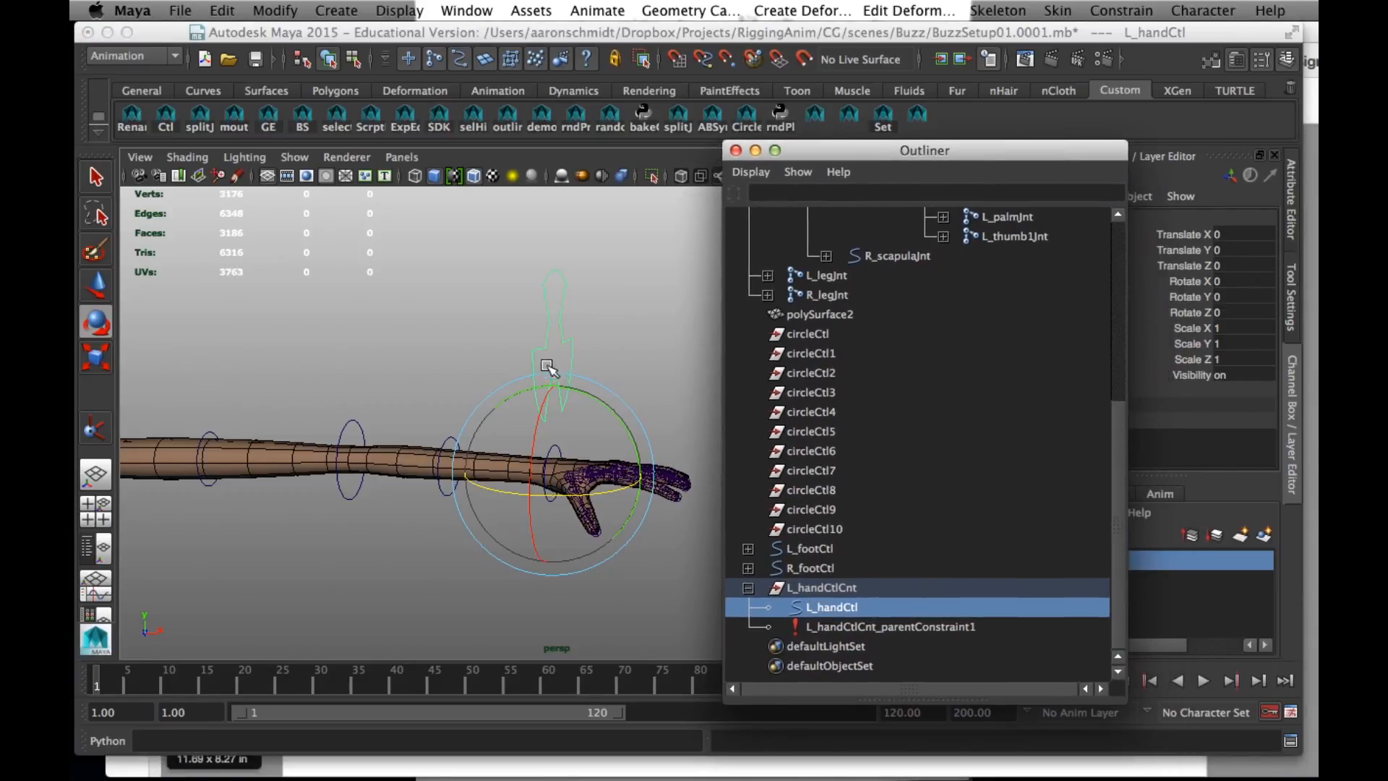
pyautogui.moveTo(555, 308); pyautogui.dragTo(438, 299, button='right')
pyautogui.moveTo(449, 232); pyautogui.dragTo(587, 419)
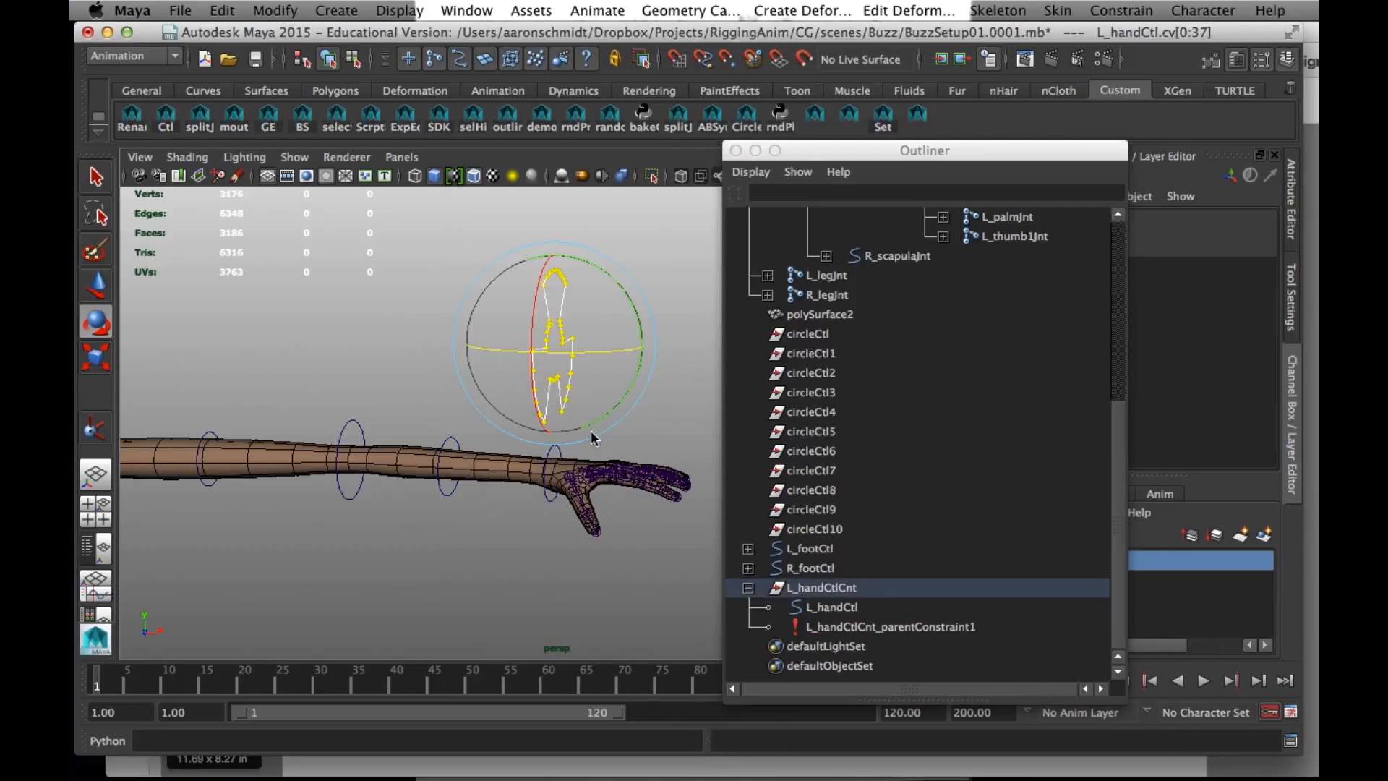
pyautogui.press('r')
pyautogui.moveTo(550, 341); pyautogui.dragTo(521, 347)
pyautogui.press('w')
pyautogui.moveTo(553, 435); pyautogui.dragTo(553, 459)
pyautogui.click(329, 59)
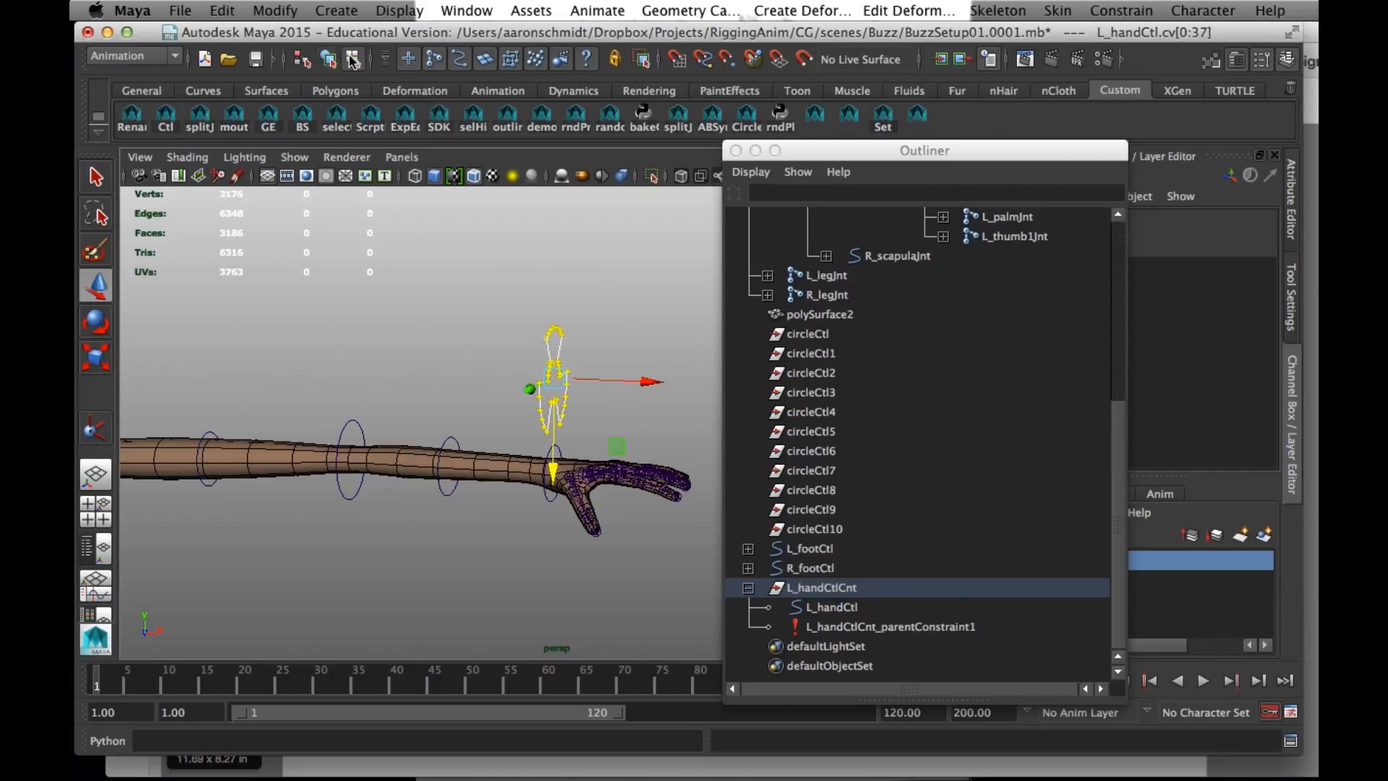
# - Examine the hand control's placement and the base joints of the left hand's fingers, including the index and middle
pyautogui.moveTo(889, 165); pyautogui.dragTo(814, 460)
pyautogui.keyDown('alt'); pyautogui.moveTo(648, 425); pyautogui.dragTo(611, 313); pyautogui.keyUp('alt')
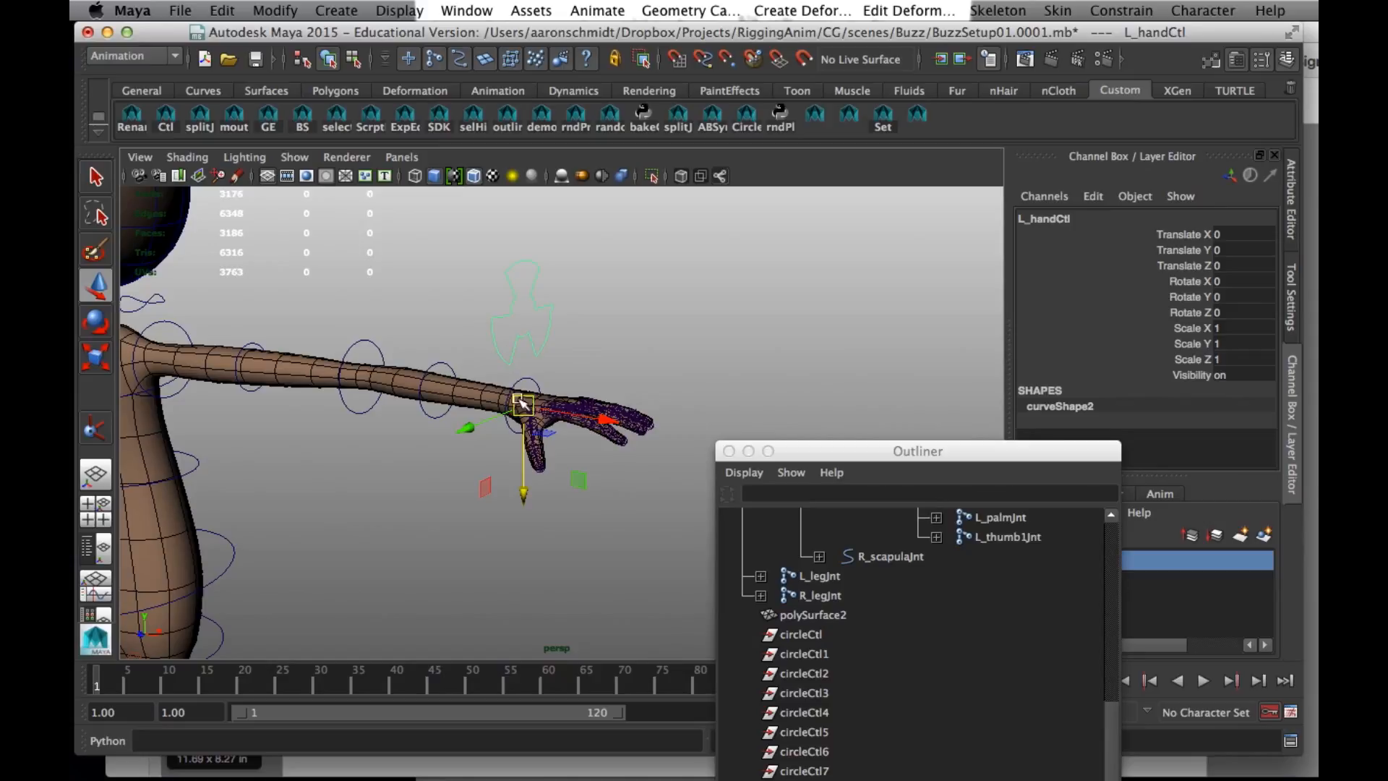
pyautogui.keyDown('alt'); pyautogui.moveTo(595, 460); pyautogui.dragTo(672, 582); pyautogui.keyUp('alt')
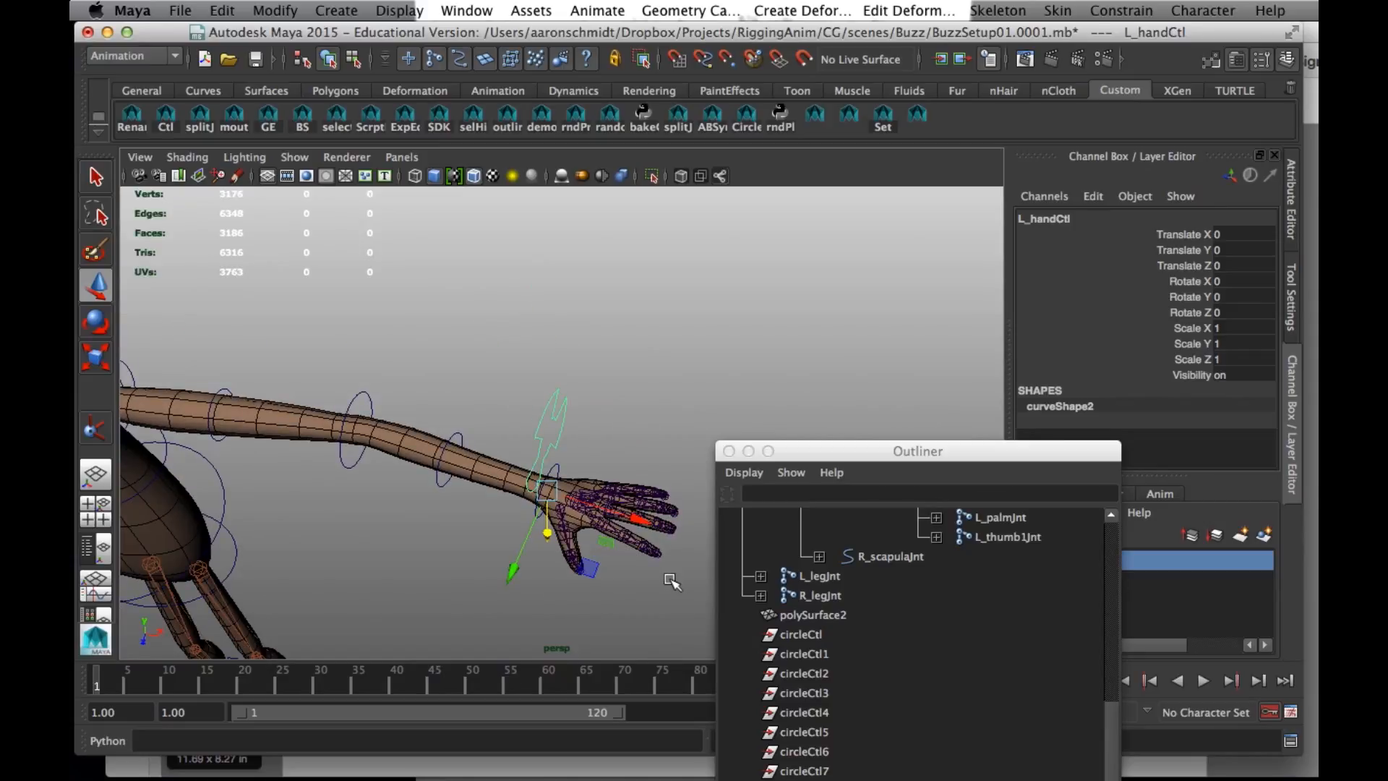
pyautogui.click(597, 527)
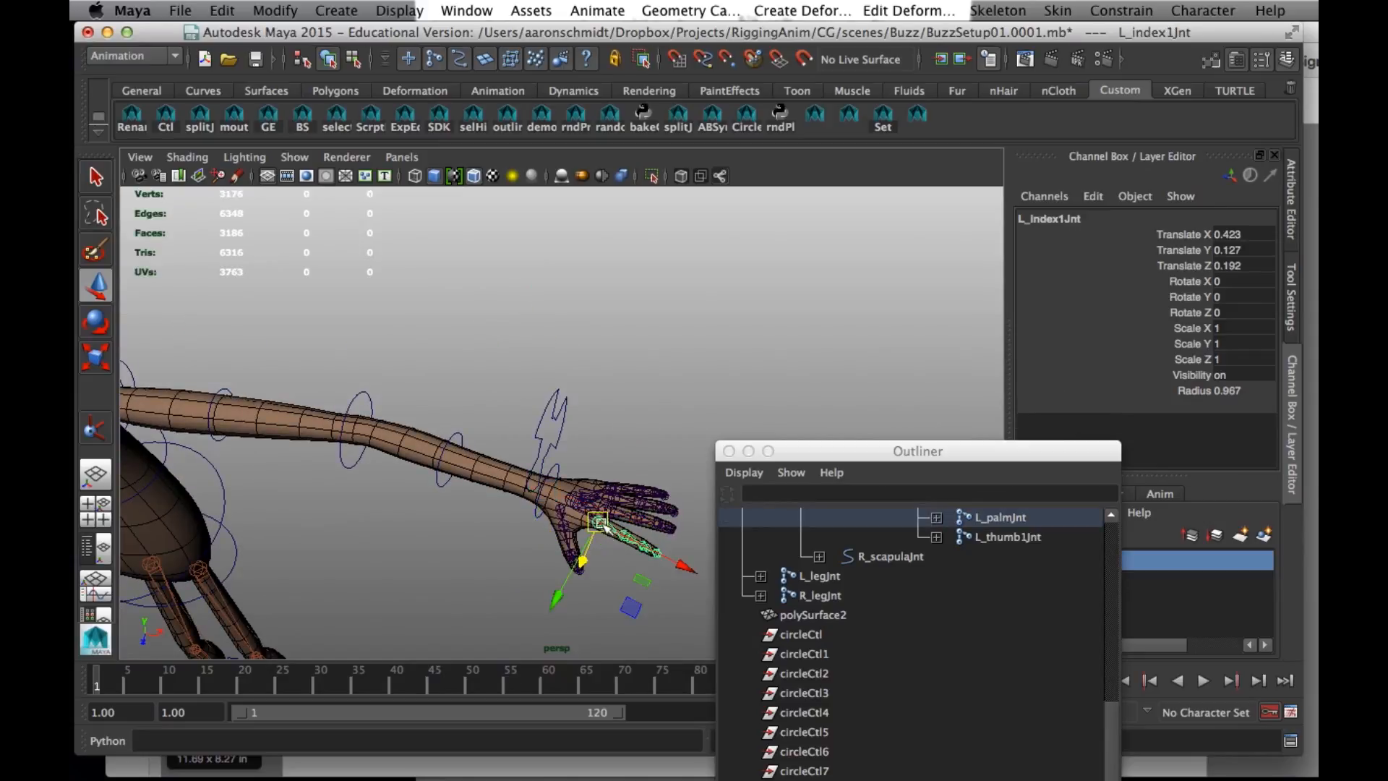
pyautogui.click(626, 515)
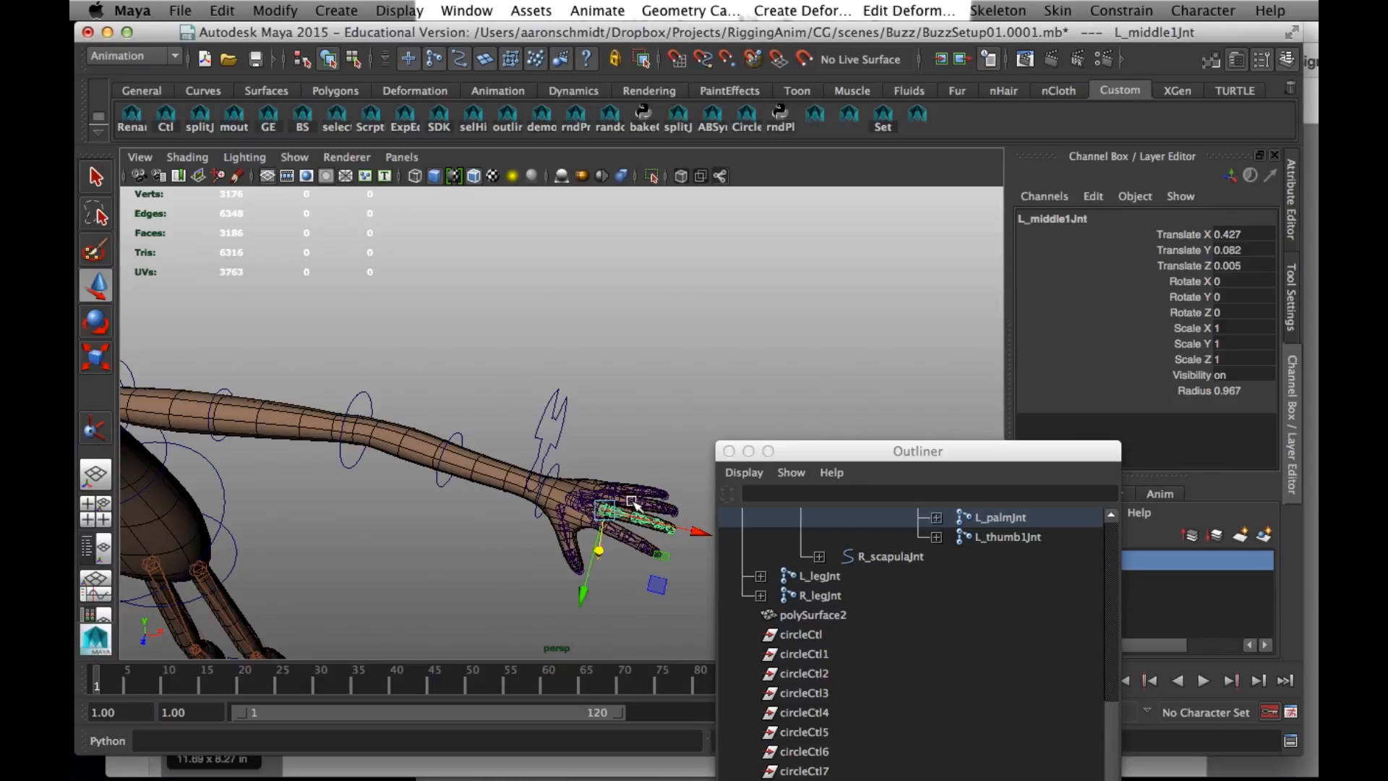
pyautogui.click(631, 505)
pyautogui.click(638, 426)
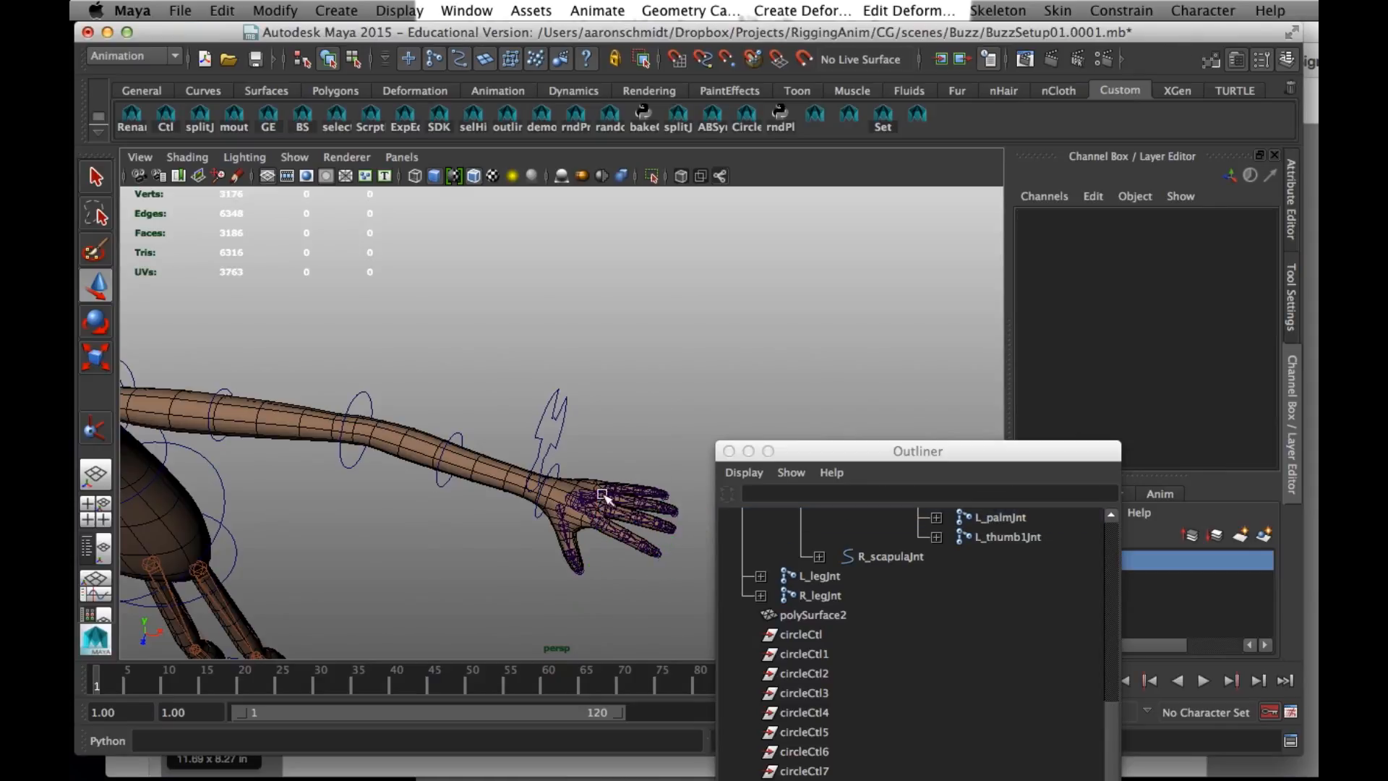
pyautogui.moveTo(481, 436)
pyautogui.keyDown('alt'); pyautogui.mouseDown()
pyautogui.moveTo(502, 406)
pyautogui.moveTo(402, 378)
pyautogui.moveTo(470, 416)
pyautogui.moveTo(468, 460)
pyautogui.mouseUp(); pyautogui.keyUp('alt')
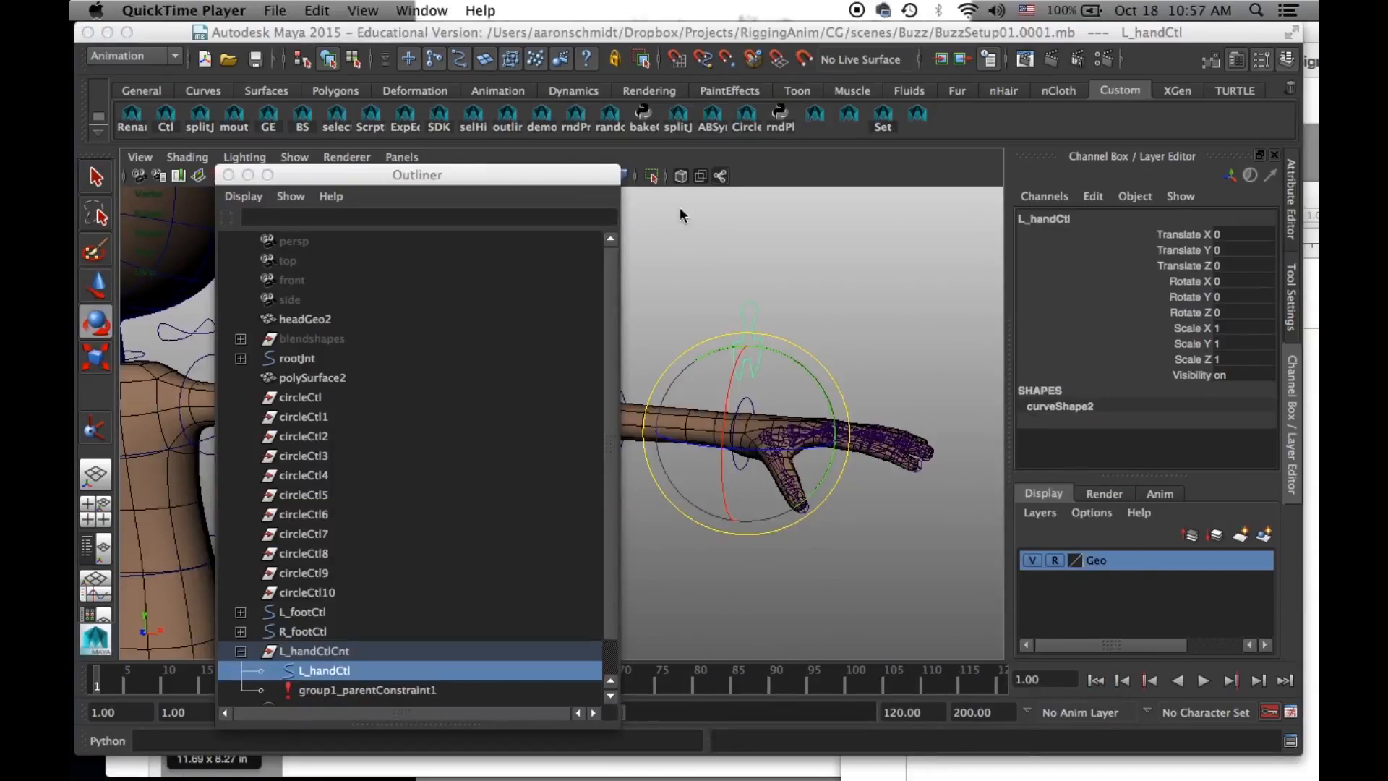
# - Add a keyable float attribute named palm to L_handCtl
pyautogui.click(279, 35)
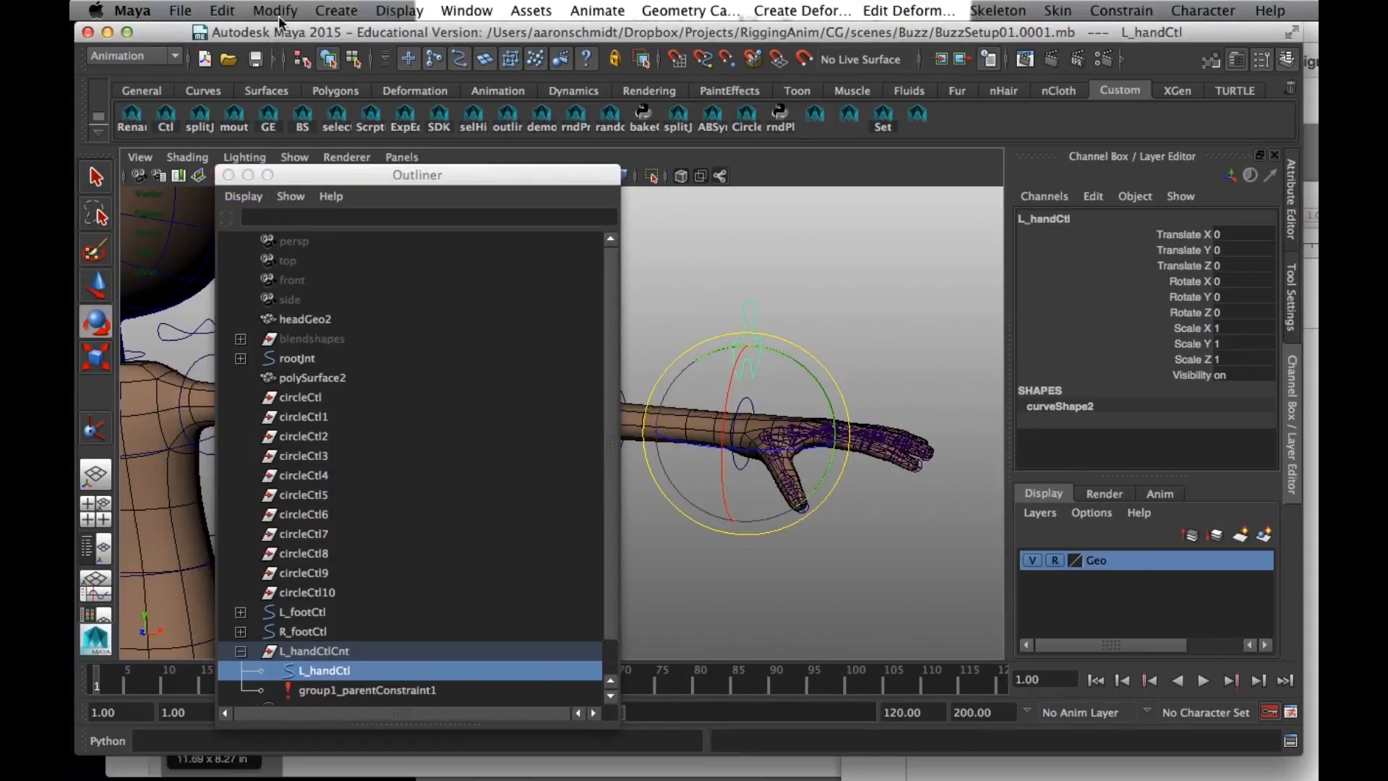
pyautogui.click(225, 12)
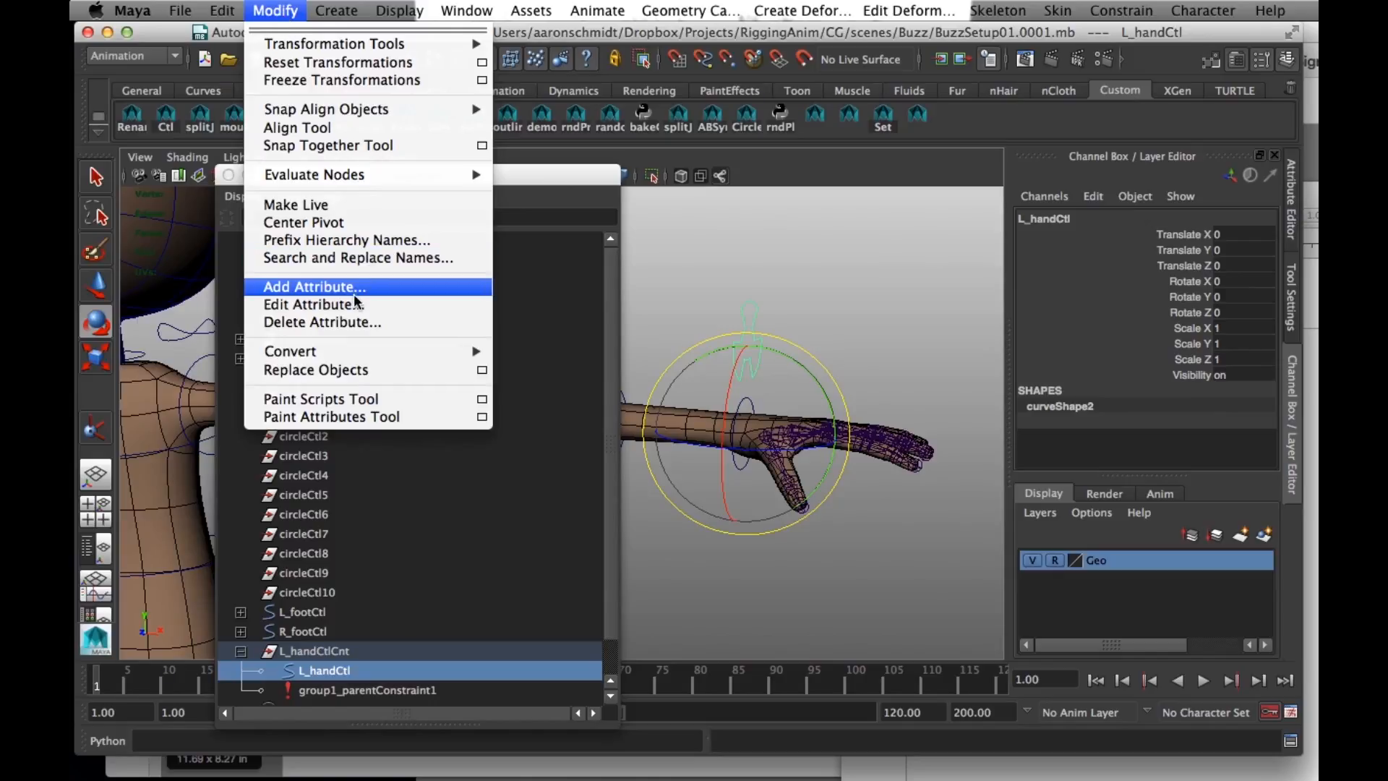
pyautogui.click(354, 289)
pyautogui.click(712, 152)
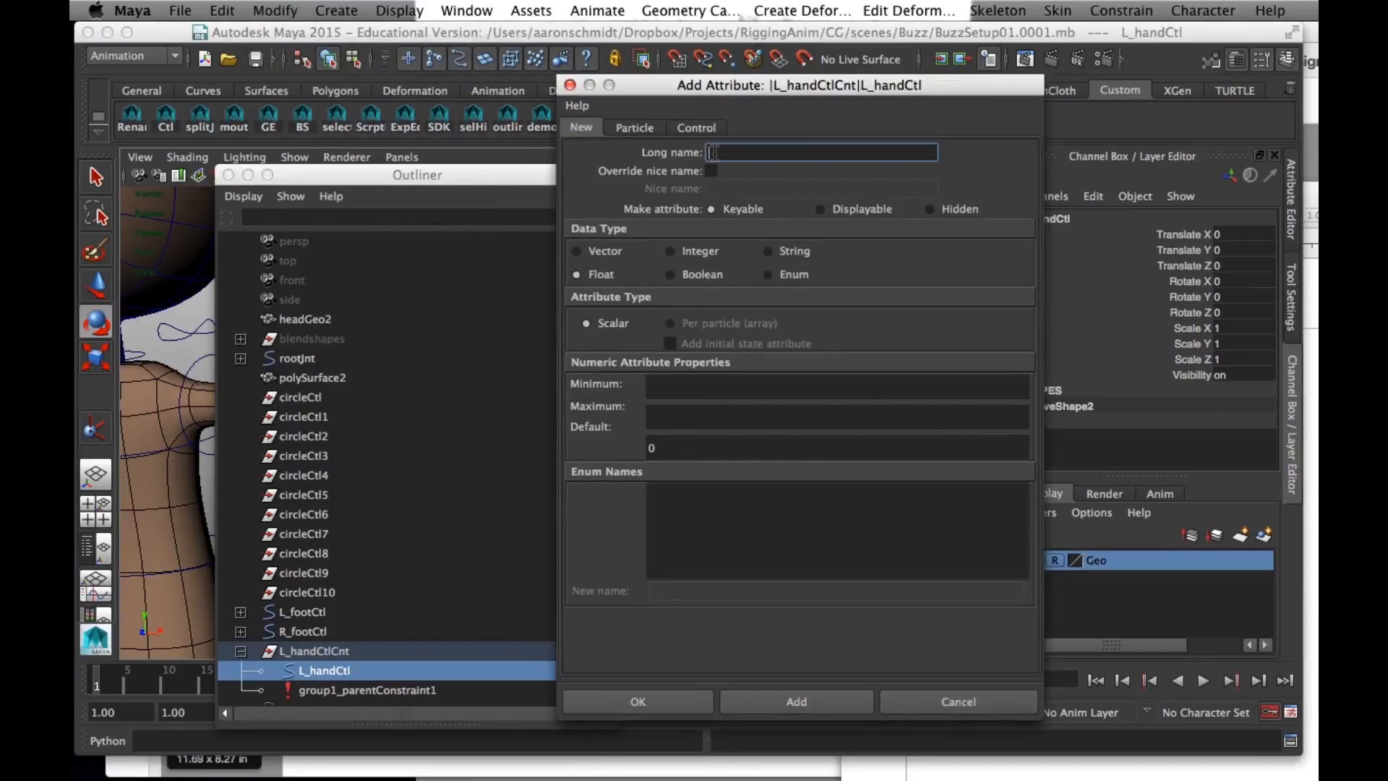
pyautogui.write('palm')
pyautogui.press('Tab')
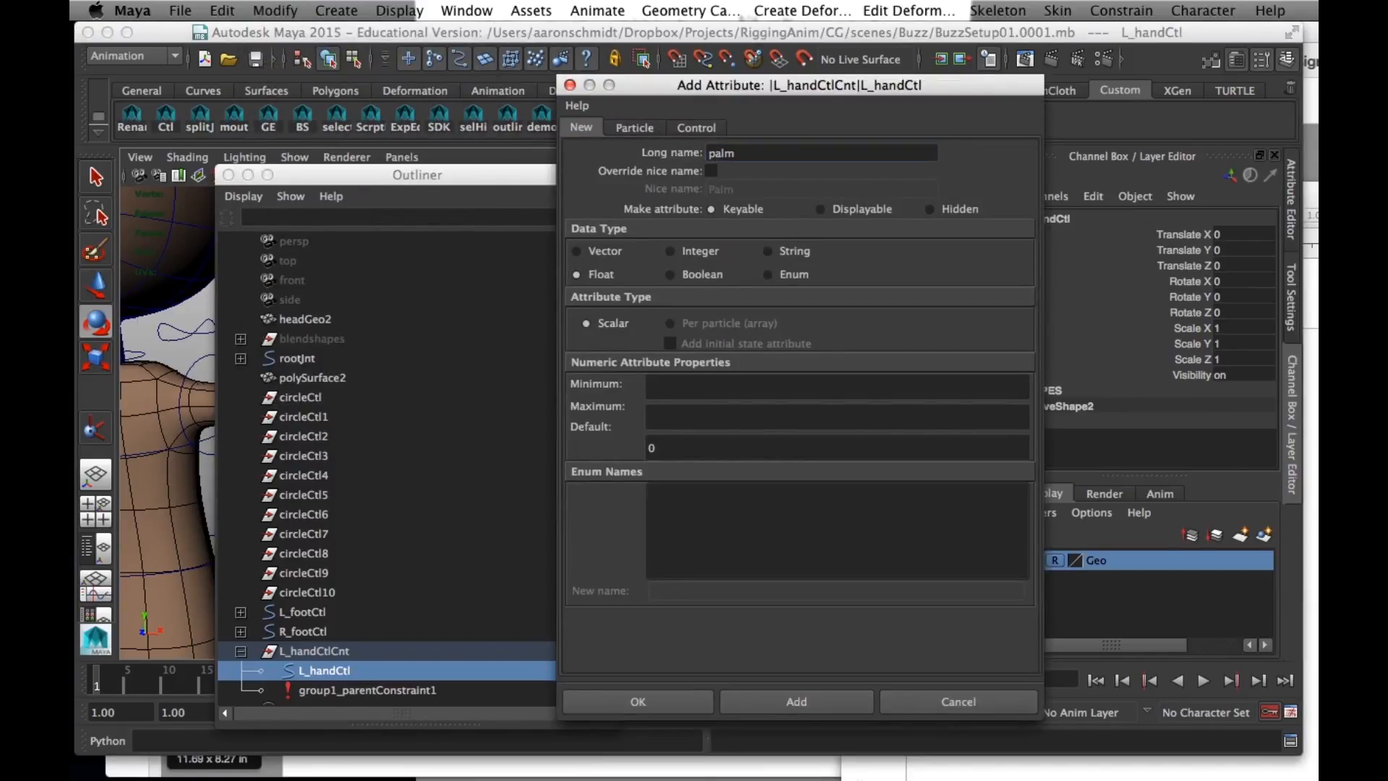
pyautogui.click(739, 706)
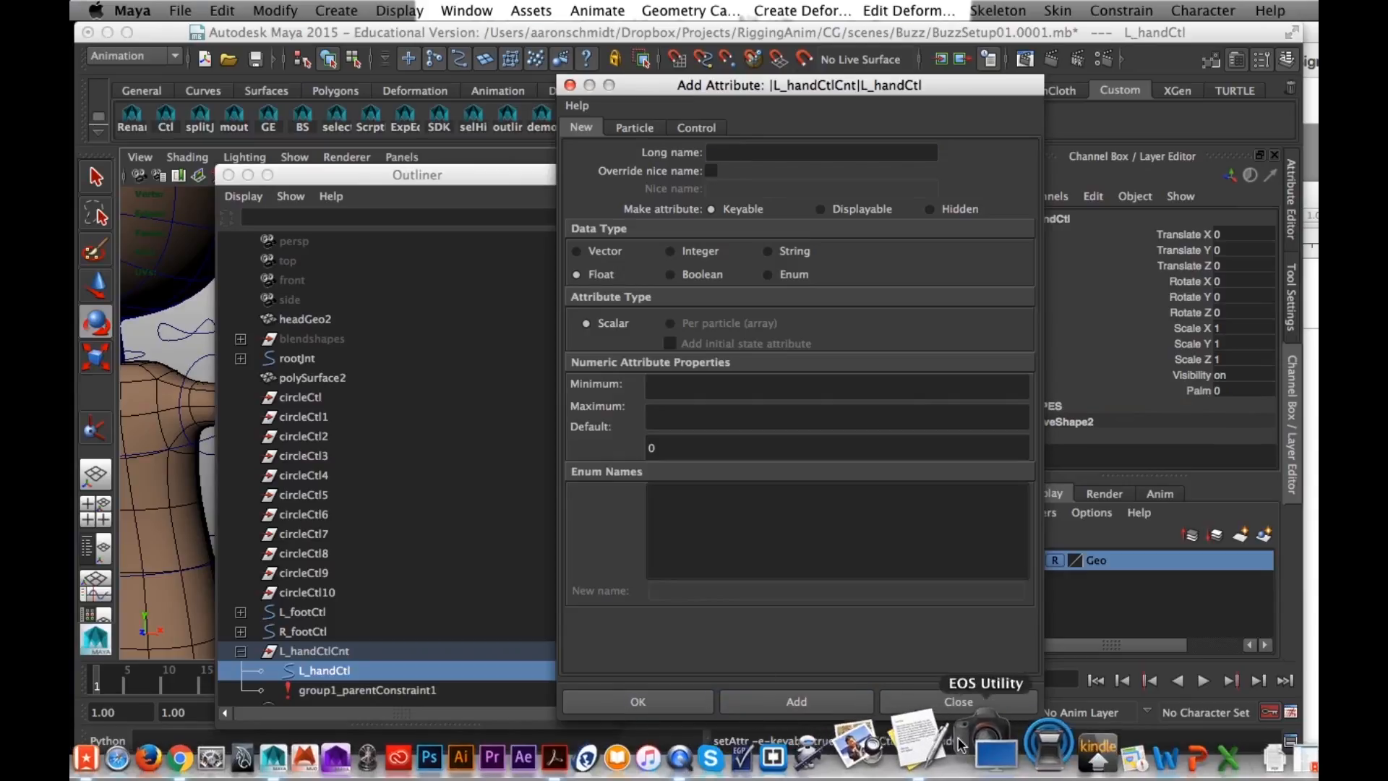
# - Copy thumbBaseRotX from the connectAttributes.rtf notes in TextEdit and add it in Maya as a float attribute on L_handCtl
pyautogui.click(1309, 492)
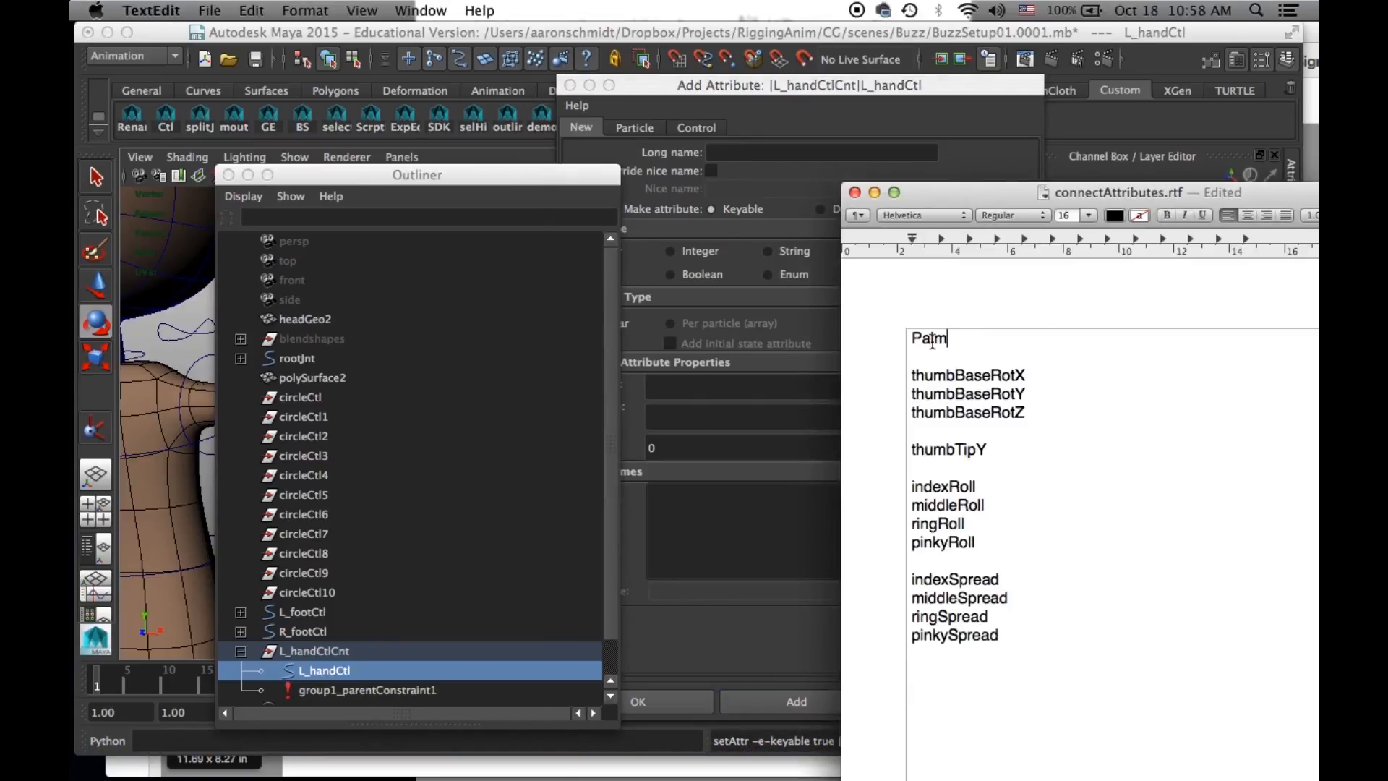
pyautogui.moveTo(1027, 375); pyautogui.dragTo(885, 385)
pyautogui.press('super+c')
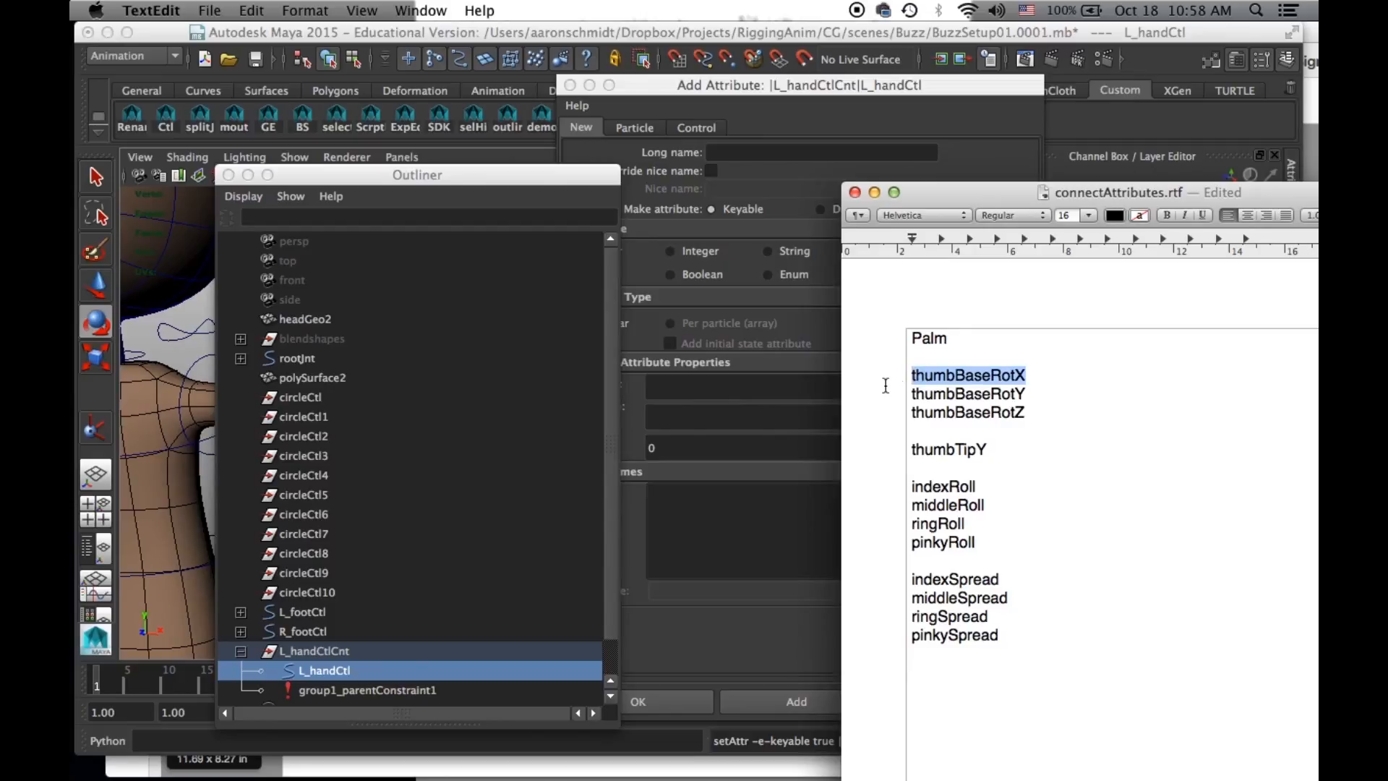
pyautogui.click(736, 151)
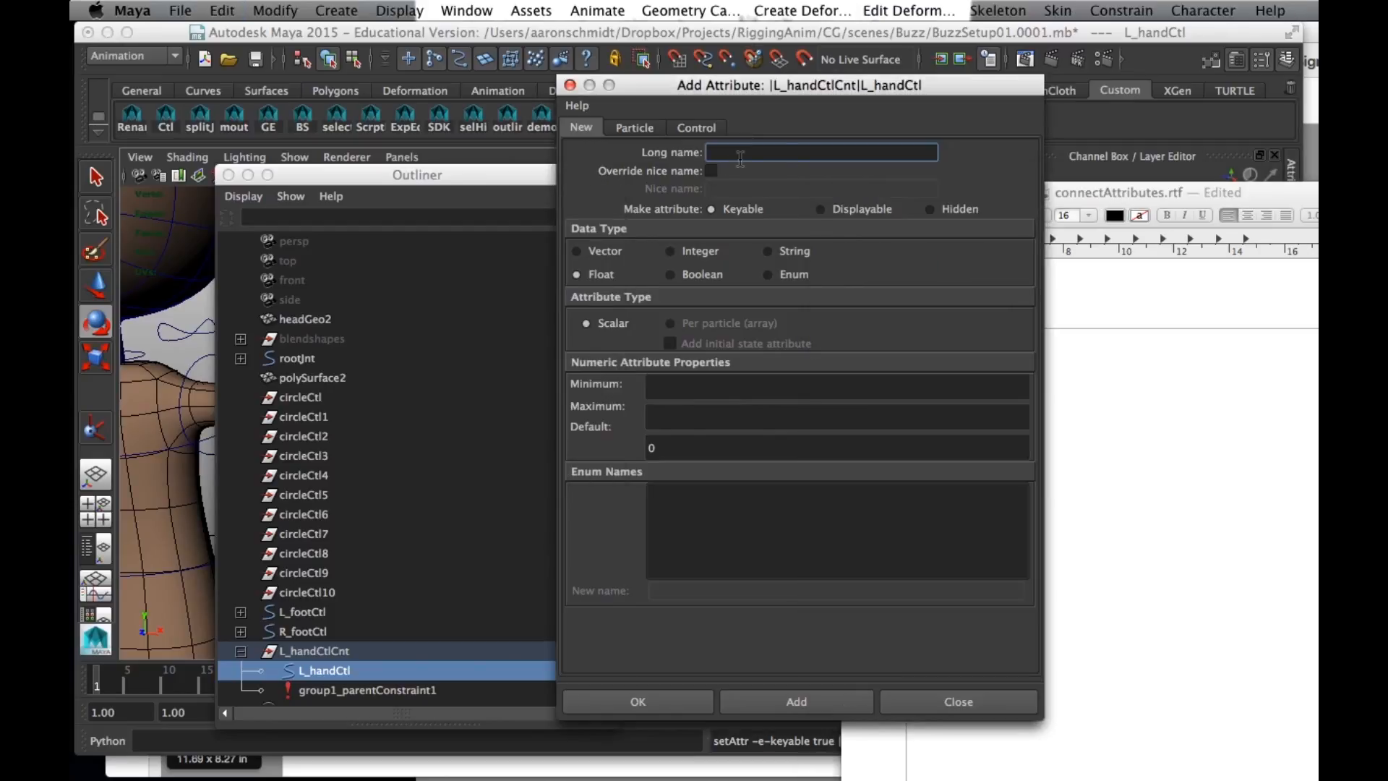
pyautogui.press('super+v')
pyautogui.click(824, 700)
# - Paste thumbBaseRotX over the thumbBaseRotY line in the TextEdit notes and try to add that name again as an attribute on L_handCtl
pyautogui.click(1112, 506)
pyautogui.doubleClick(940, 394)
pyautogui.press('super+v')
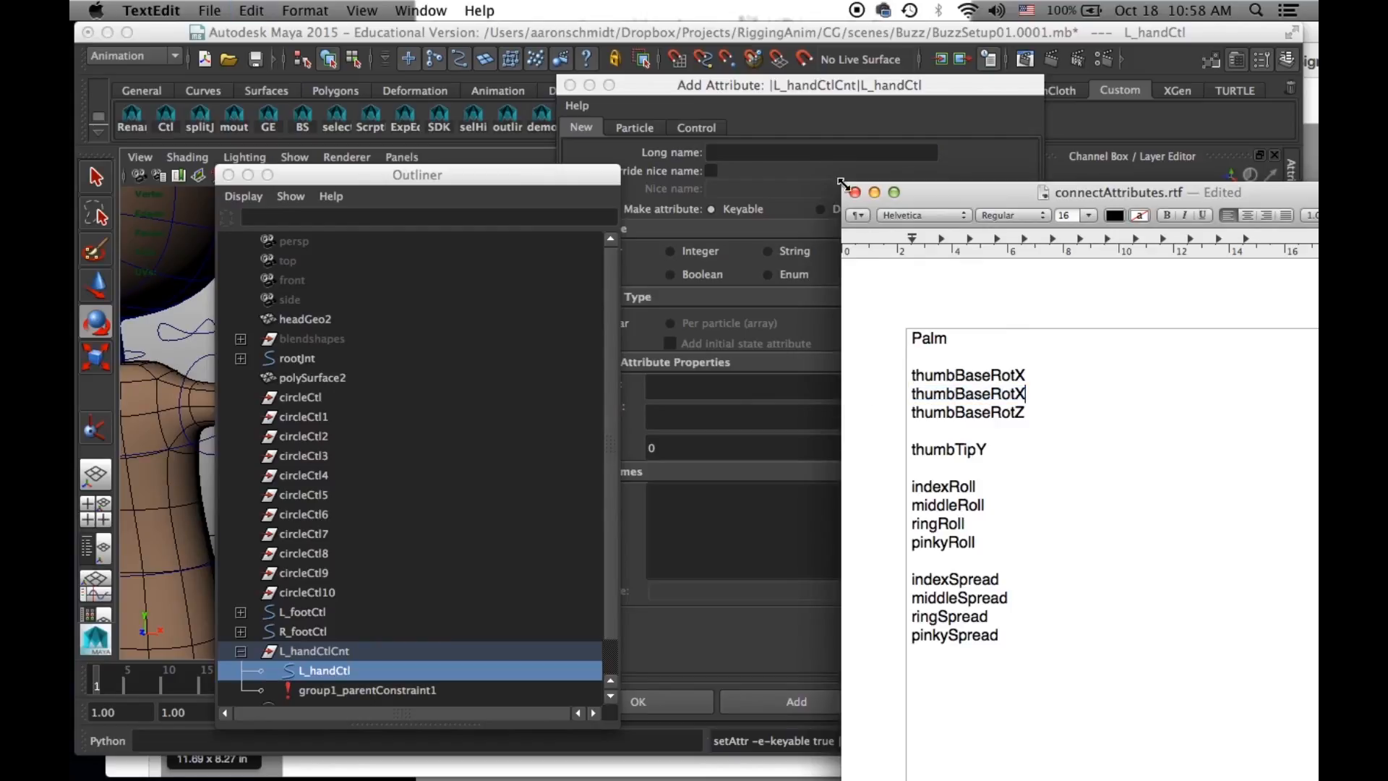
pyautogui.click(787, 153)
pyautogui.press('super+v')
pyautogui.click(809, 698)
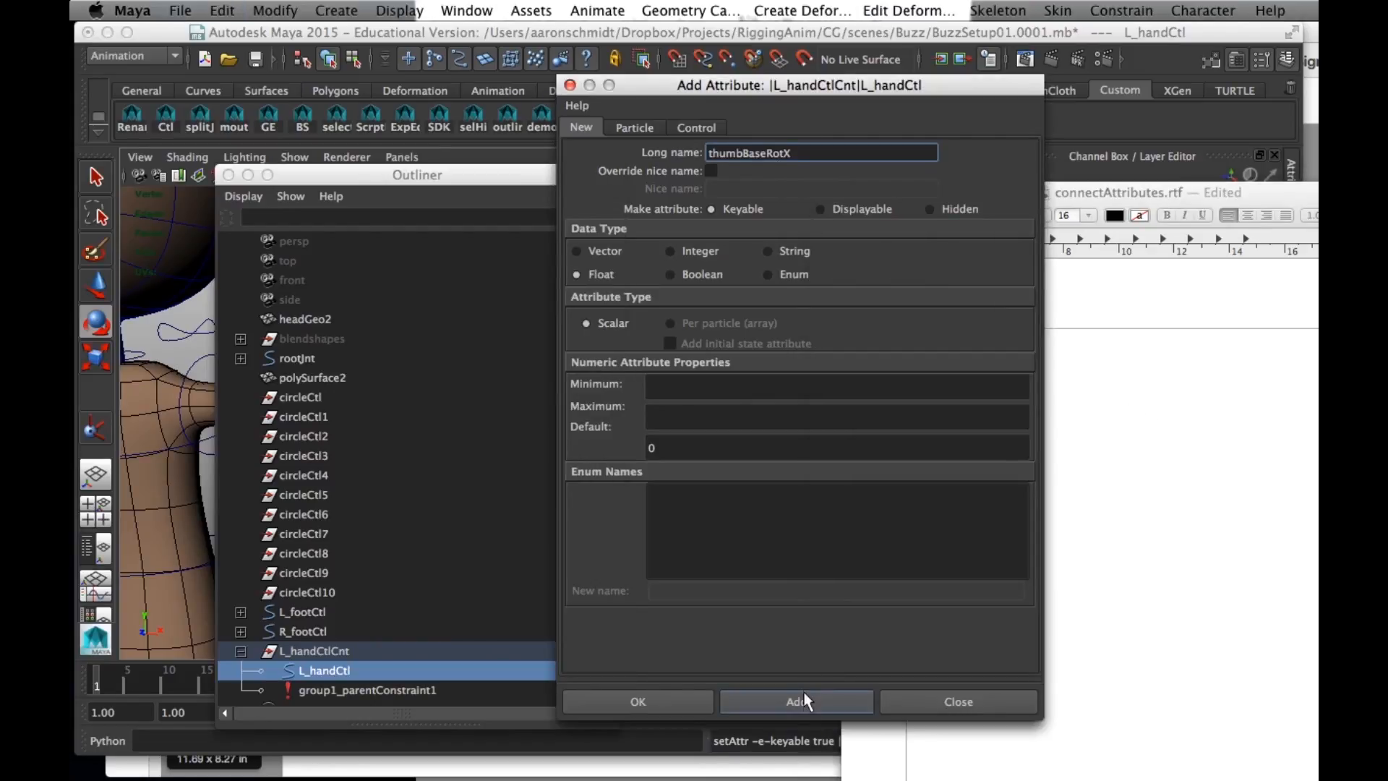
# - Restore the thumbBaseRotY line in the TextEdit notes and add thumbBaseRotY in Maya as a float attribute on L_handCtl
pyautogui.click(1166, 476)
pyautogui.moveTo(936, 204); pyautogui.dragTo(901, 232)
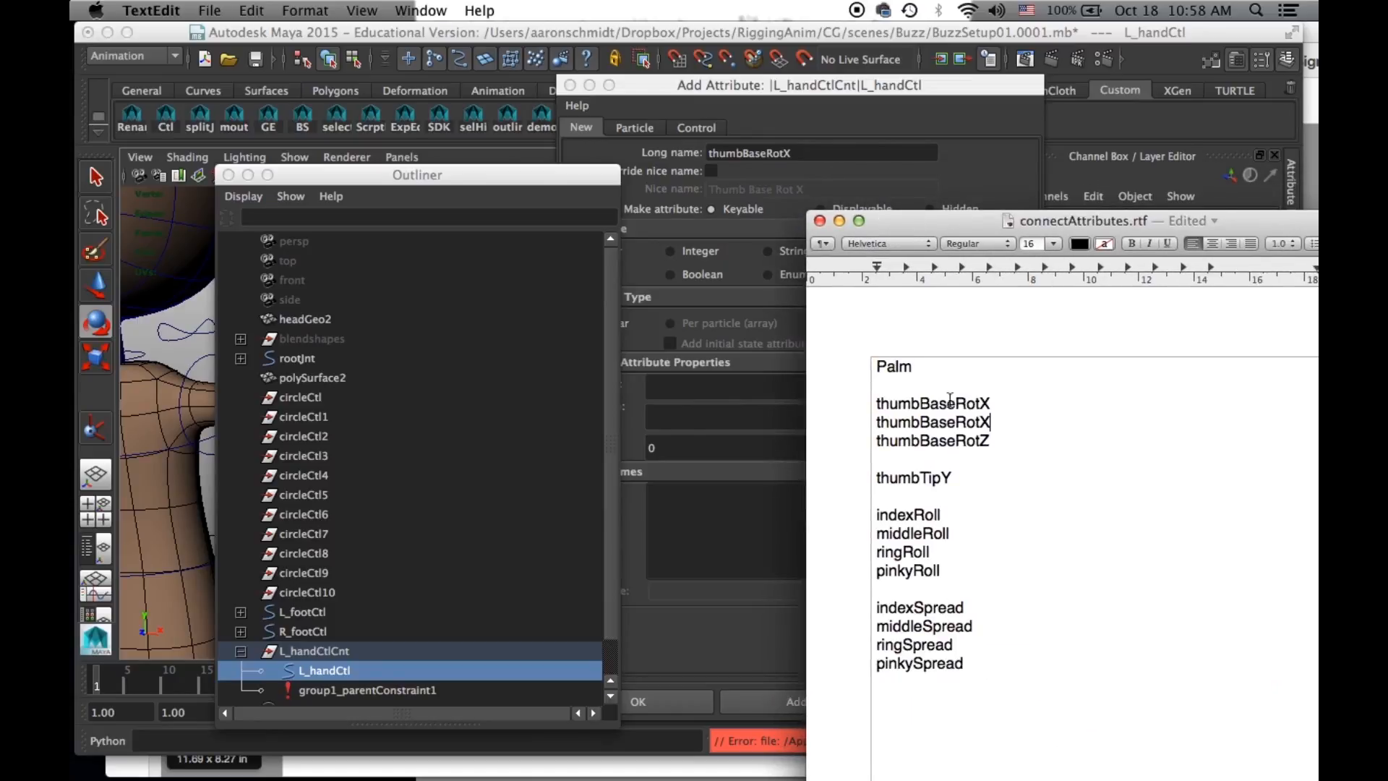
pyautogui.moveTo(992, 422); pyautogui.dragTo(980, 424)
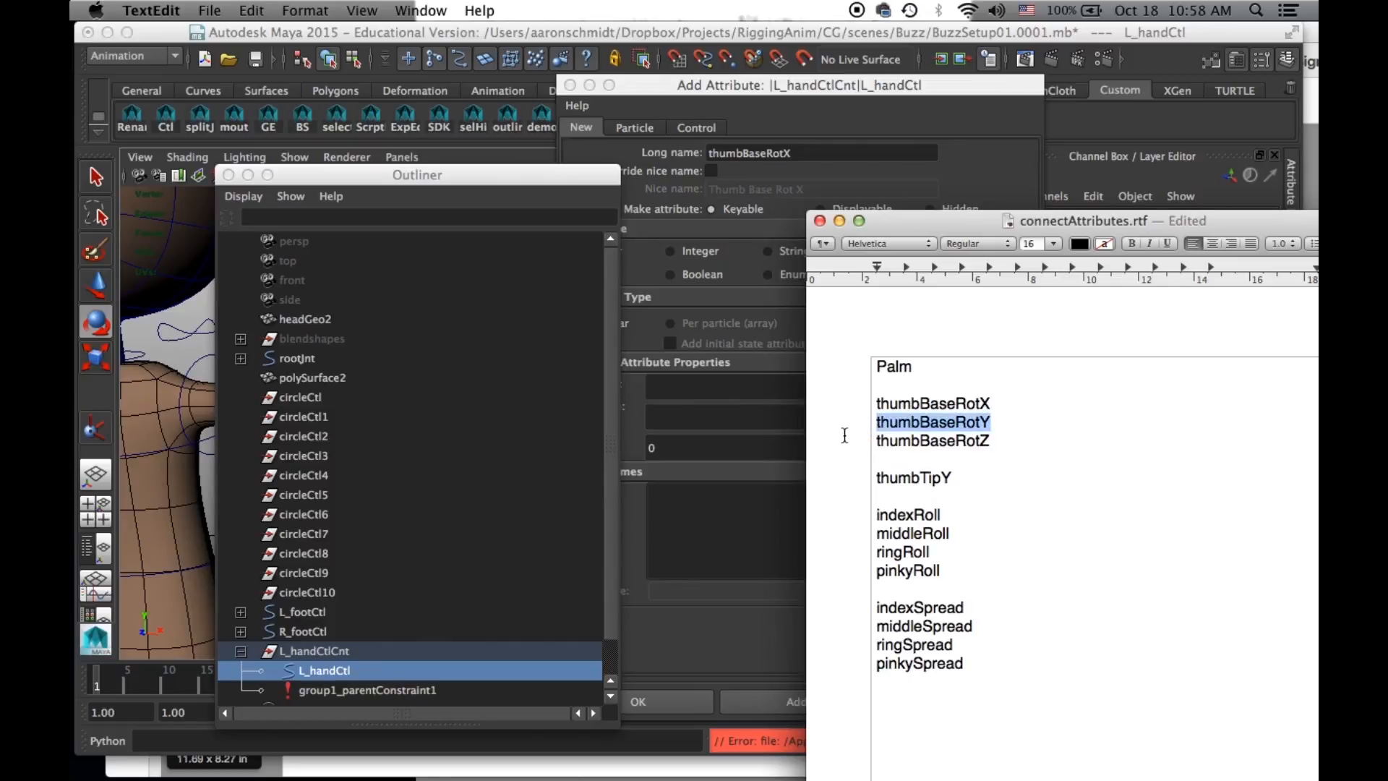
pyautogui.click(813, 150)
pyautogui.write('thumbBaseRotY')
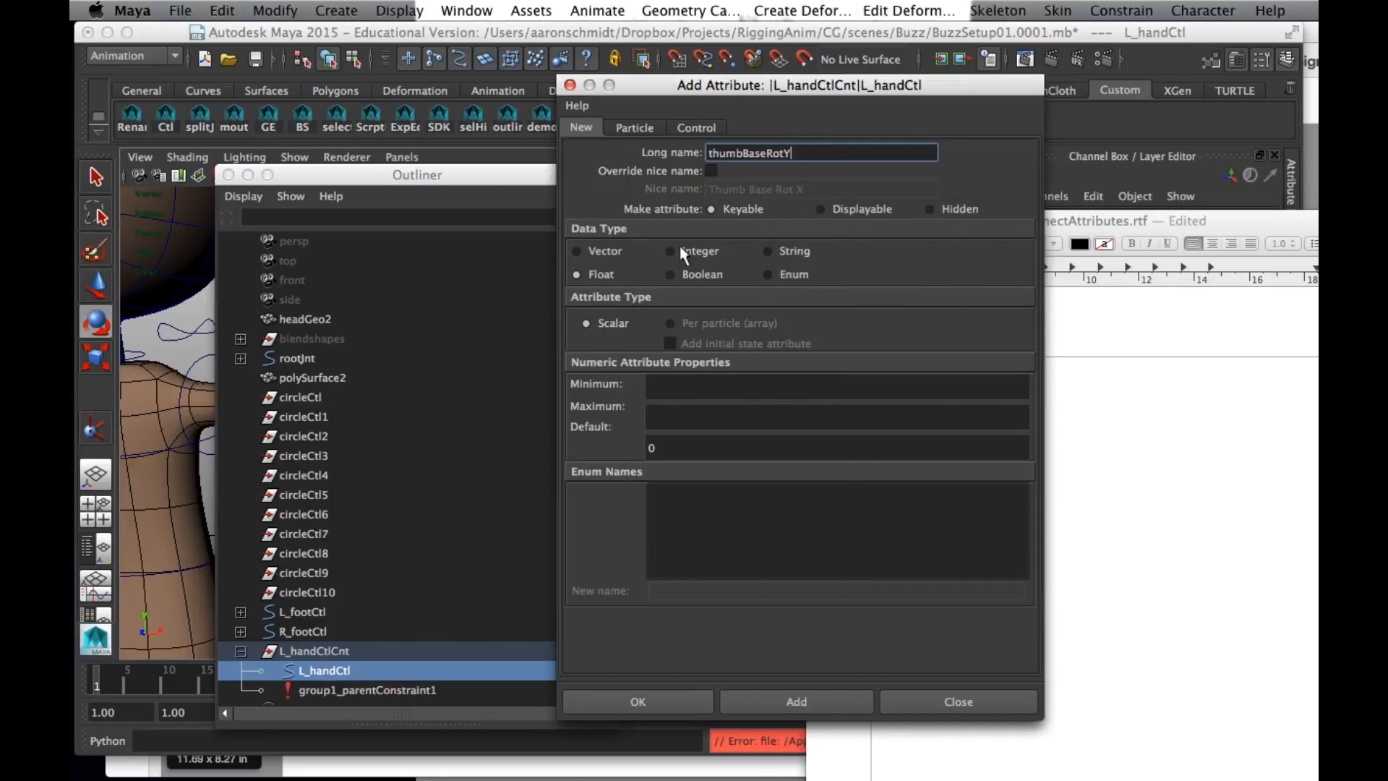
pyautogui.click(779, 701)
# - Copy thumbBaseRotZ from the TextEdit notes and add it in Maya as a float attribute on L_handCtl
pyautogui.click(1046, 509)
pyautogui.moveTo(1006, 442); pyautogui.dragTo(834, 437)
pyautogui.press('super+c')
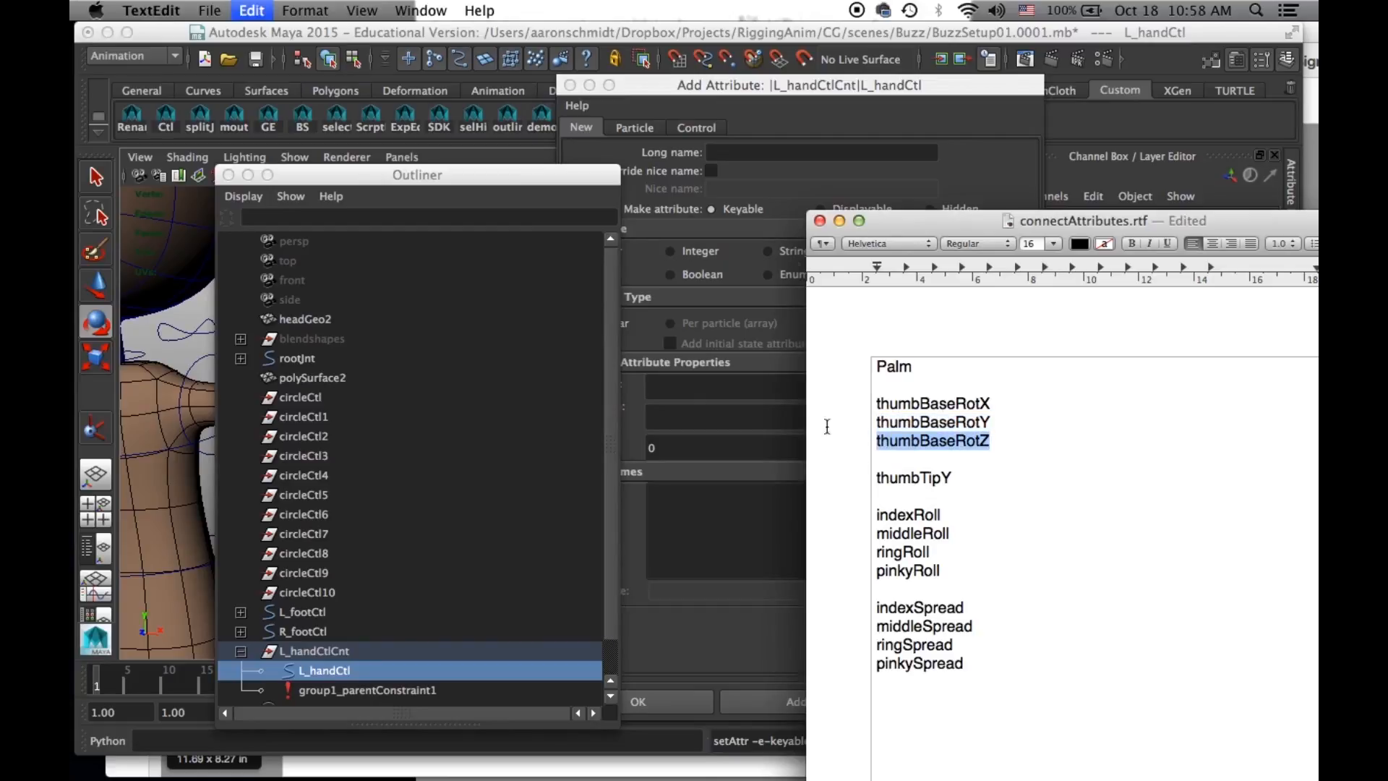
pyautogui.click(761, 157)
pyautogui.press('super+v')
pyautogui.click(797, 701)
# - Copy thumbTipY from the TextEdit notes and add it in Maya as a float attribute on L_handCtl
pyautogui.click(1115, 545)
pyautogui.click(953, 475)
pyautogui.moveTo(953, 476); pyautogui.dragTo(824, 468)
pyautogui.doubleClick(958, 477)
pyautogui.click(904, 478)
pyautogui.doubleClick(925, 479)
pyautogui.click(743, 152)
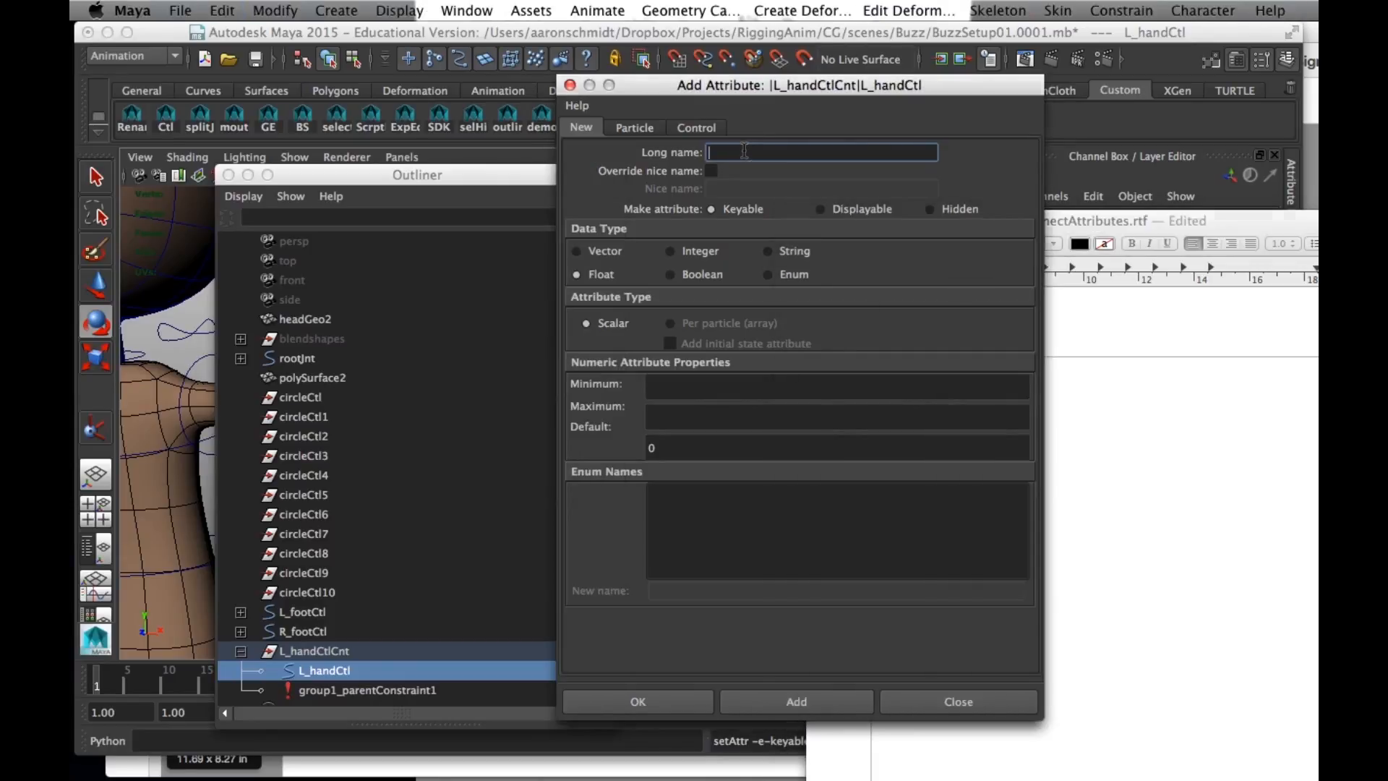
pyautogui.press('super+v')
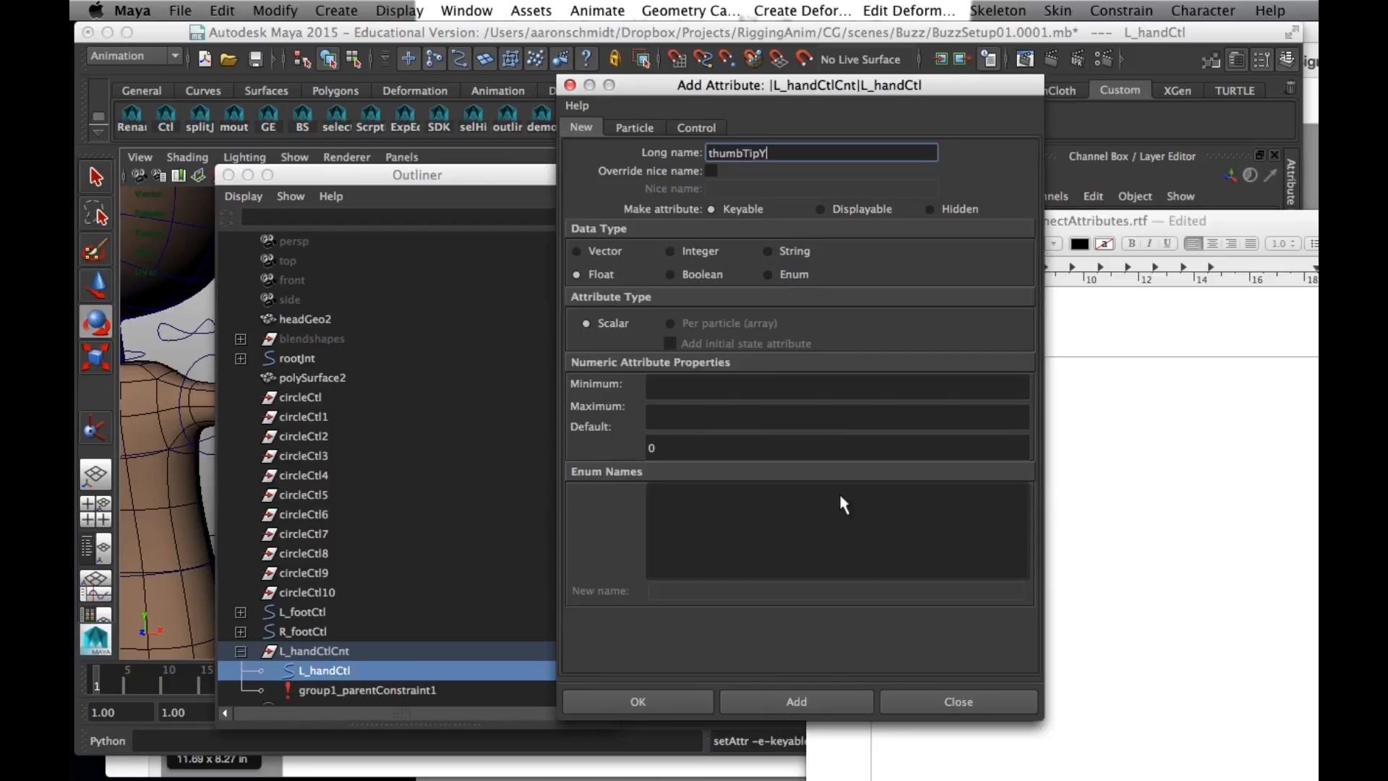
pyautogui.click(817, 701)
# - Copy indexRoll from the TextEdit notes and add it in Maya as a float attribute on L_handCtl
pyautogui.click(1267, 596)
pyautogui.moveTo(941, 515); pyautogui.dragTo(867, 516)
pyautogui.click(773, 151)
pyautogui.press('super+v')
pyautogui.click(866, 694)
# - Copy middleRoll from the TextEdit notes and add it in Maya as a float attribute on L_handCtl
pyautogui.click(1140, 614)
pyautogui.moveTo(954, 533); pyautogui.dragTo(829, 534)
pyautogui.press('super+c')
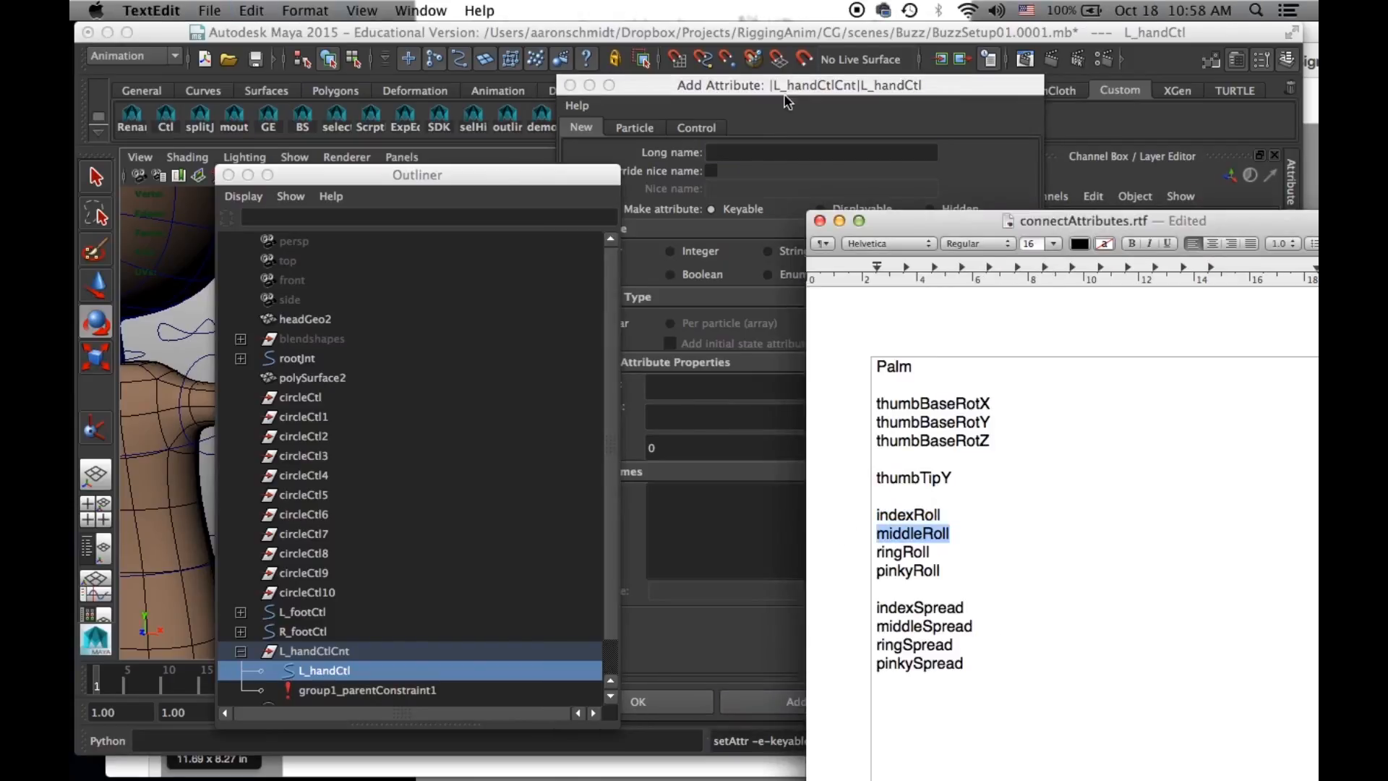
pyautogui.click(764, 151)
pyautogui.press('super+v')
pyautogui.click(855, 700)
# - Copy ringRoll from the TextEdit notes and add it in Maya as a float attribute on L_handCtl
pyautogui.click(1073, 631)
pyautogui.moveTo(934, 553); pyautogui.dragTo(861, 552)
pyautogui.press('super+c')
pyautogui.click(752, 153)
pyautogui.press('super+v')
pyautogui.click(858, 698)
# - Copy pinkyRoll from the TextEdit notes and add it in Maya as a float attribute on L_handCtl
pyautogui.click(1091, 652)
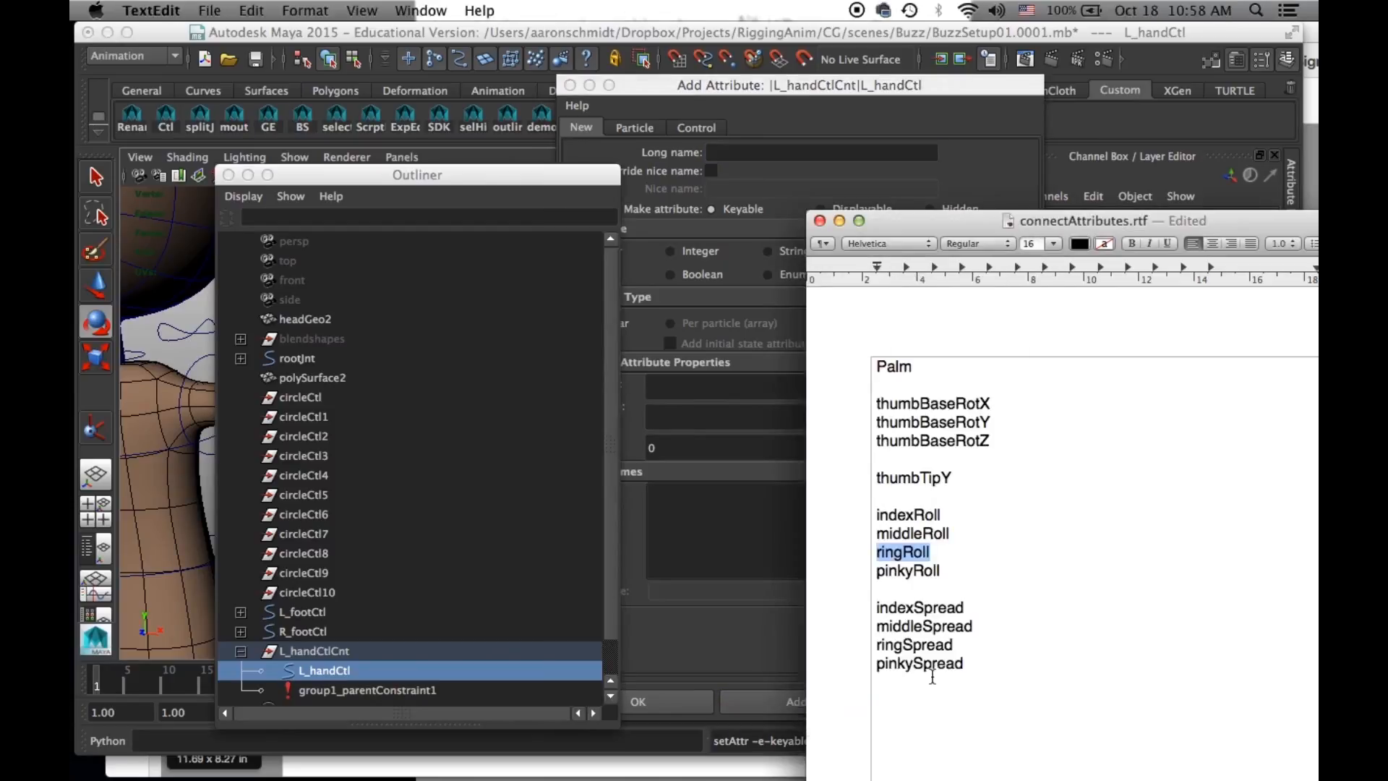
pyautogui.moveTo(949, 576); pyautogui.dragTo(861, 567)
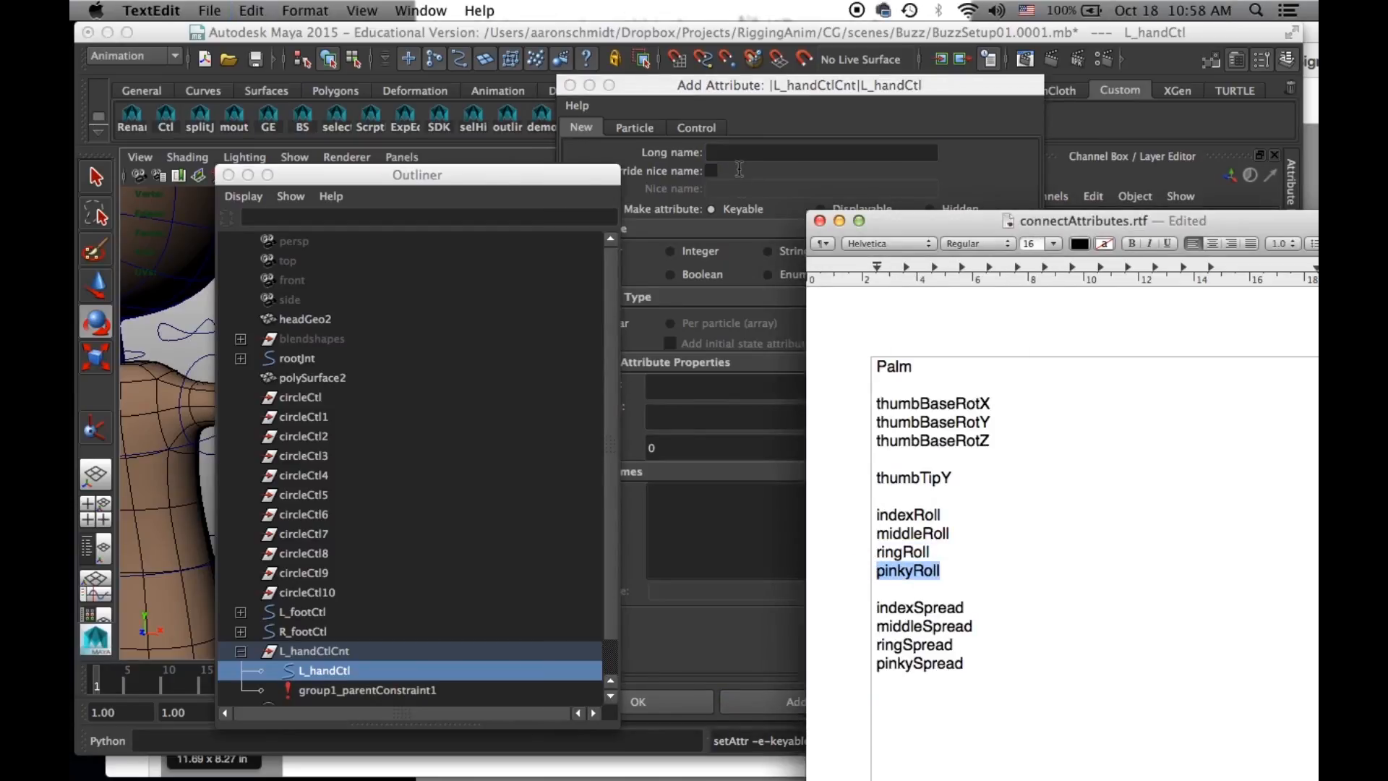
pyautogui.click(733, 152)
pyautogui.press('super+v')
pyautogui.click(802, 700)
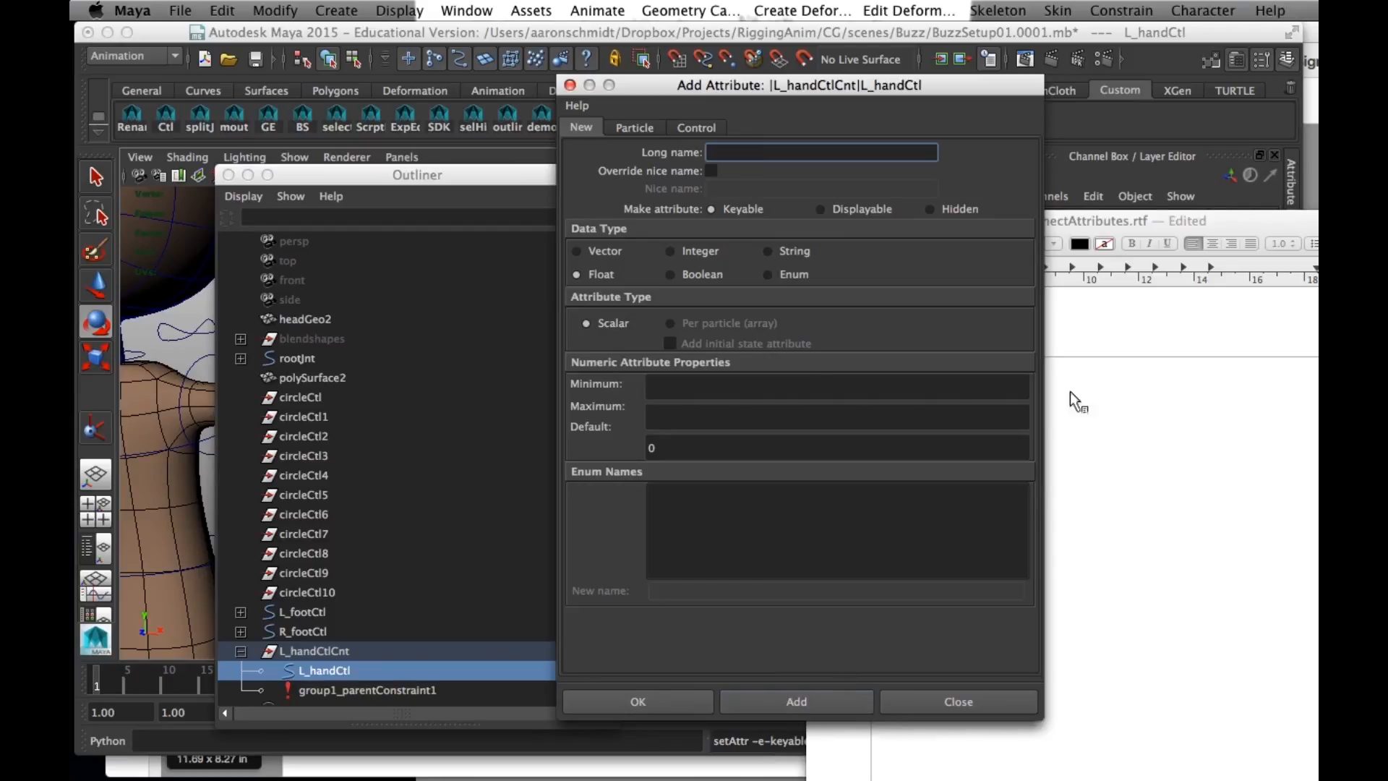
# - Check the attributes added so far, then copy indexSpread from the TextEdit notes and add it in Maya as a float attribute on L_handCtl
pyautogui.click(1095, 223)
pyautogui.moveTo(1095, 223); pyautogui.dragTo(1188, 615)
pyautogui.scroll(-4, 1188, 386)
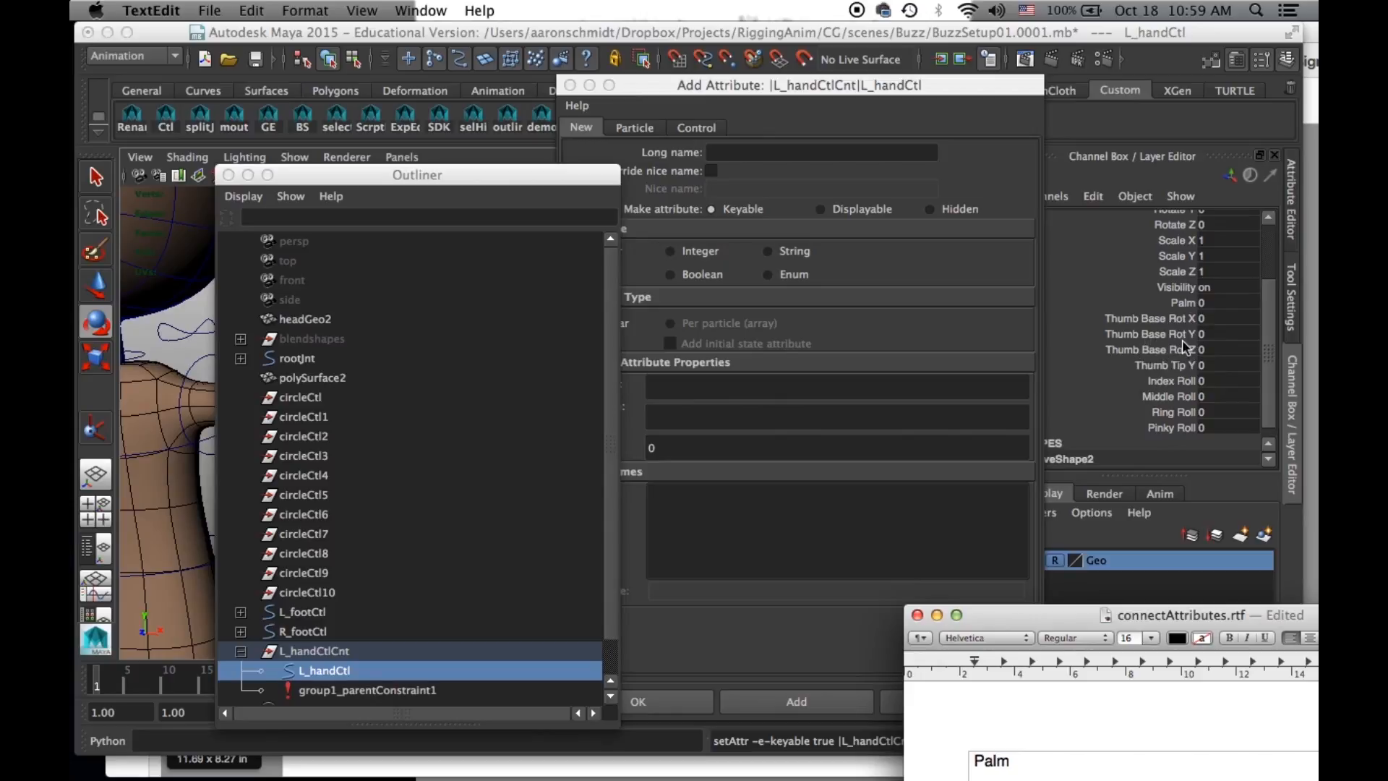
pyautogui.moveTo(1115, 624); pyautogui.dragTo(1115, 257)
pyautogui.moveTo(1066, 636); pyautogui.dragTo(954, 630)
pyautogui.click(719, 152)
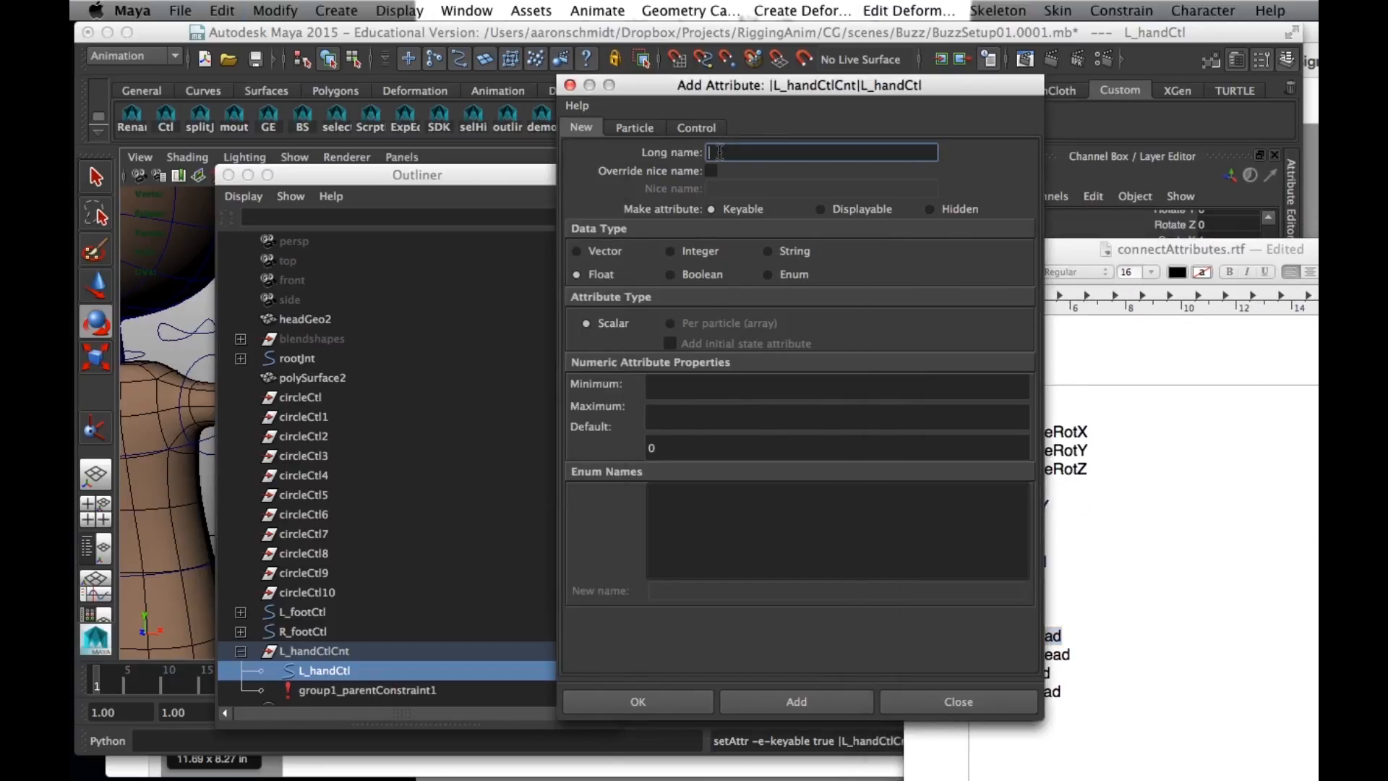
pyautogui.press('super+v')
pyautogui.click(796, 700)
# - Copy middleSpread from the TextEdit notes and add it in Maya as a float attribute on L_handCtl
pyautogui.click(1088, 677)
pyautogui.moveTo(1078, 656); pyautogui.dragTo(898, 653)
pyautogui.click(711, 152)
pyautogui.click(791, 707)
# - Copy ringSpread from the TextEdit notes and add it in Maya as a float attribute on L_handCtl
pyautogui.click(1085, 676)
pyautogui.moveTo(1052, 673); pyautogui.dragTo(929, 677)
pyautogui.press('super+c')
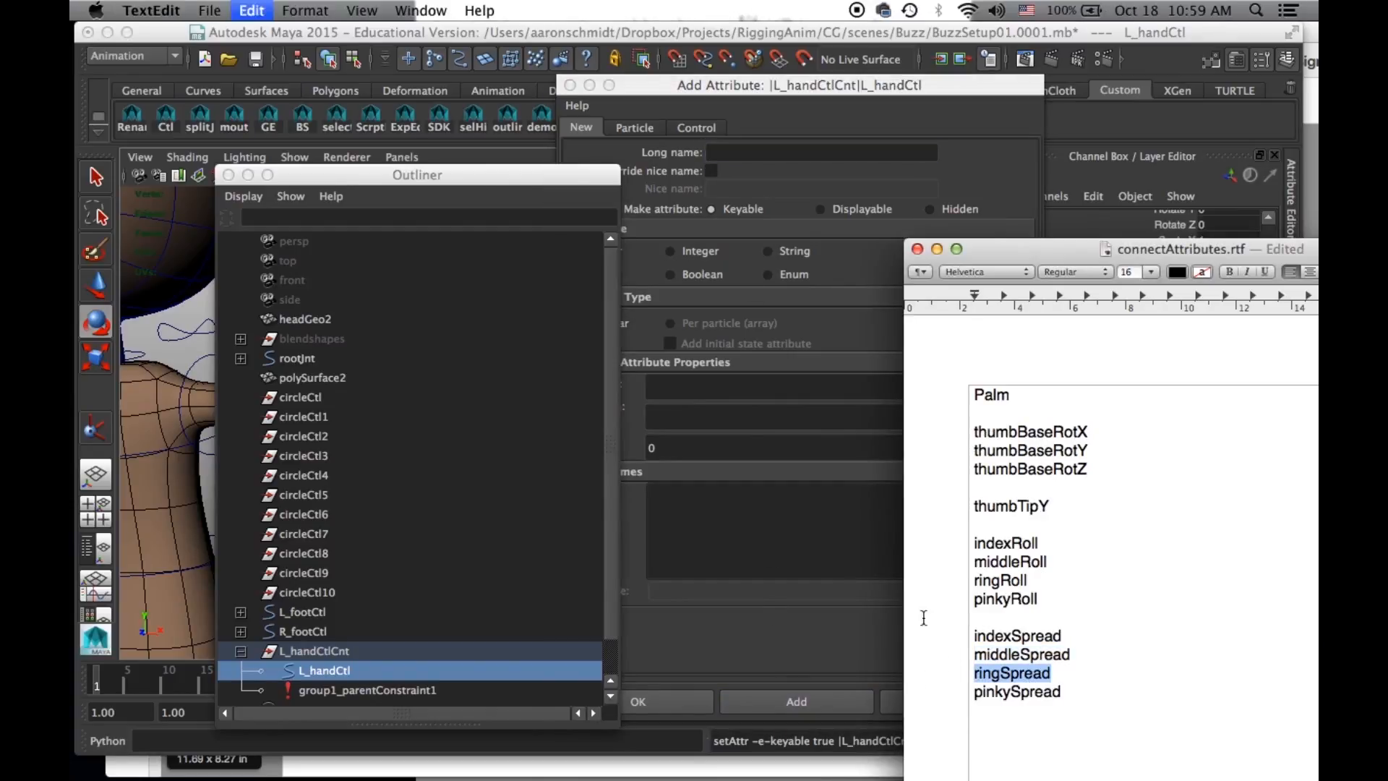
pyautogui.click(727, 151)
pyautogui.press('super+v')
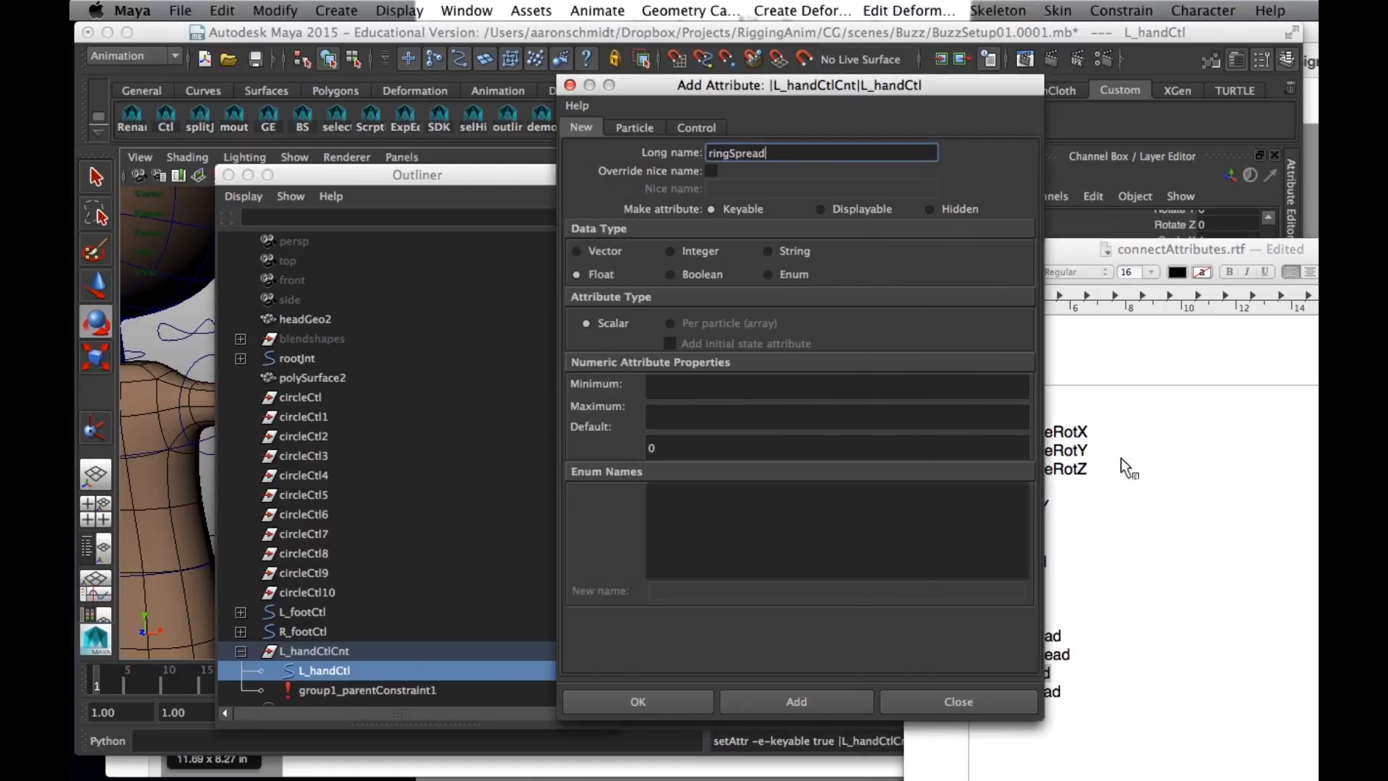
pyautogui.click(862, 700)
# - Copy pinkySpread from the TextEdit notes and add it in Maya as the last float attribute on L_handCtl, closing the attribute dialog
pyautogui.click(1076, 692)
pyautogui.moveTo(1077, 691); pyautogui.dragTo(901, 691)
pyautogui.press('super+c')
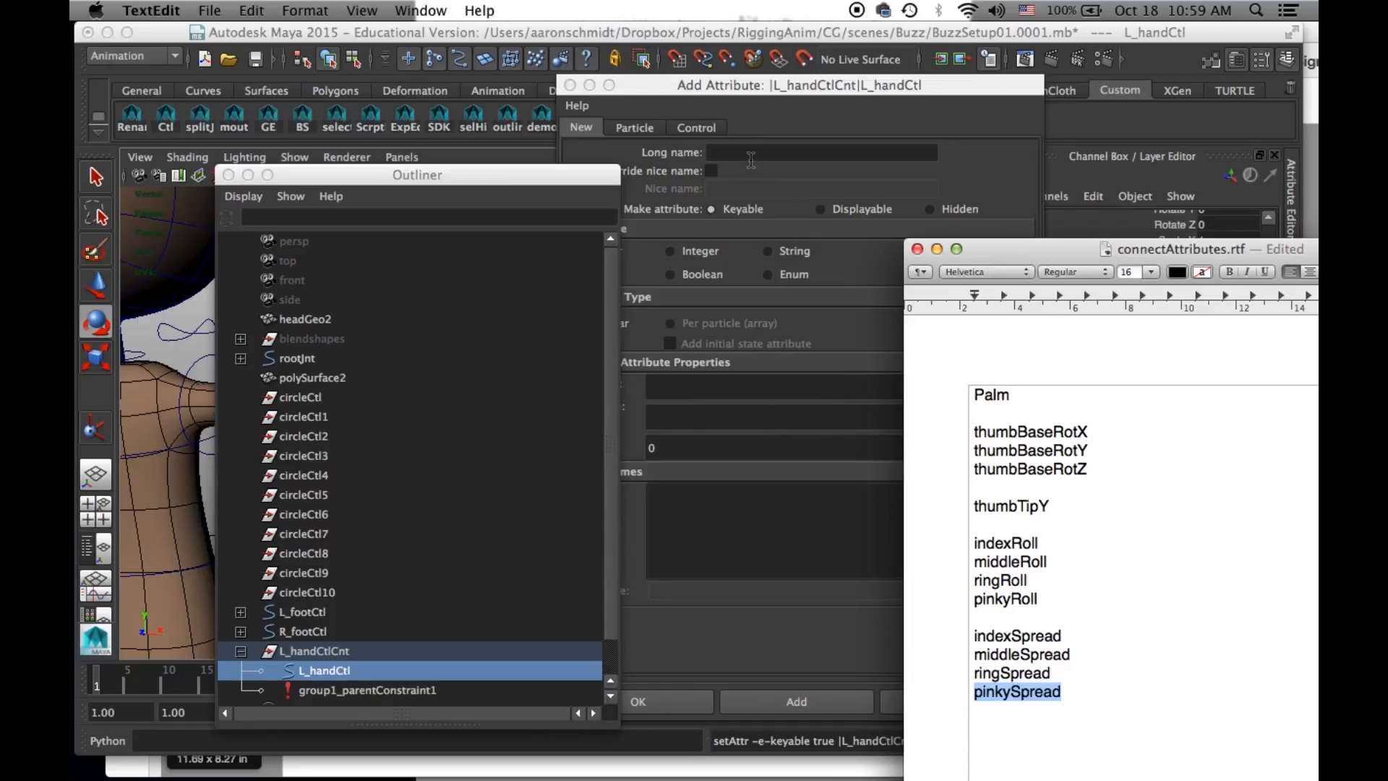
pyautogui.click(752, 160)
pyautogui.press('super+v')
pyautogui.moveTo(1071, 255); pyautogui.dragTo(1099, 576)
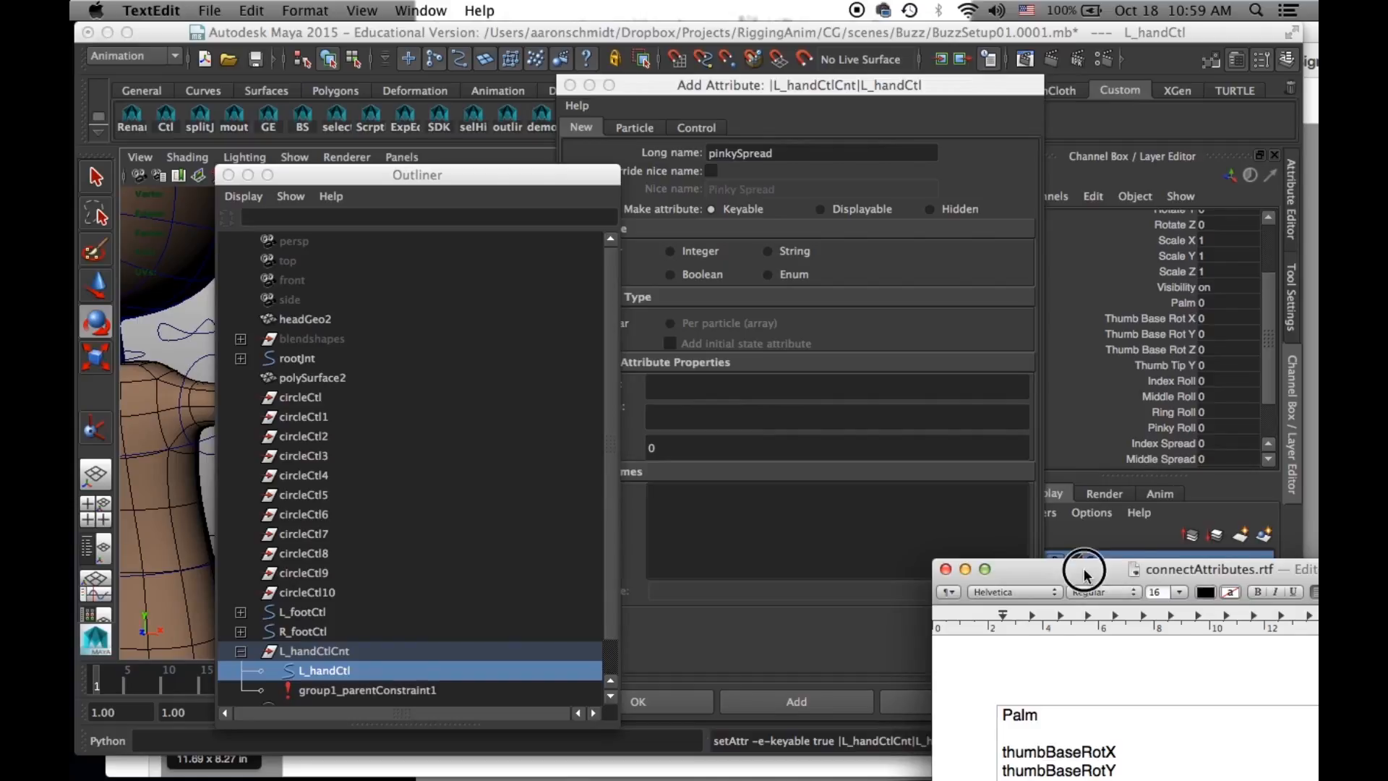
pyautogui.moveTo(1087, 576); pyautogui.dragTo(1044, 384)
pyautogui.click(732, 153)
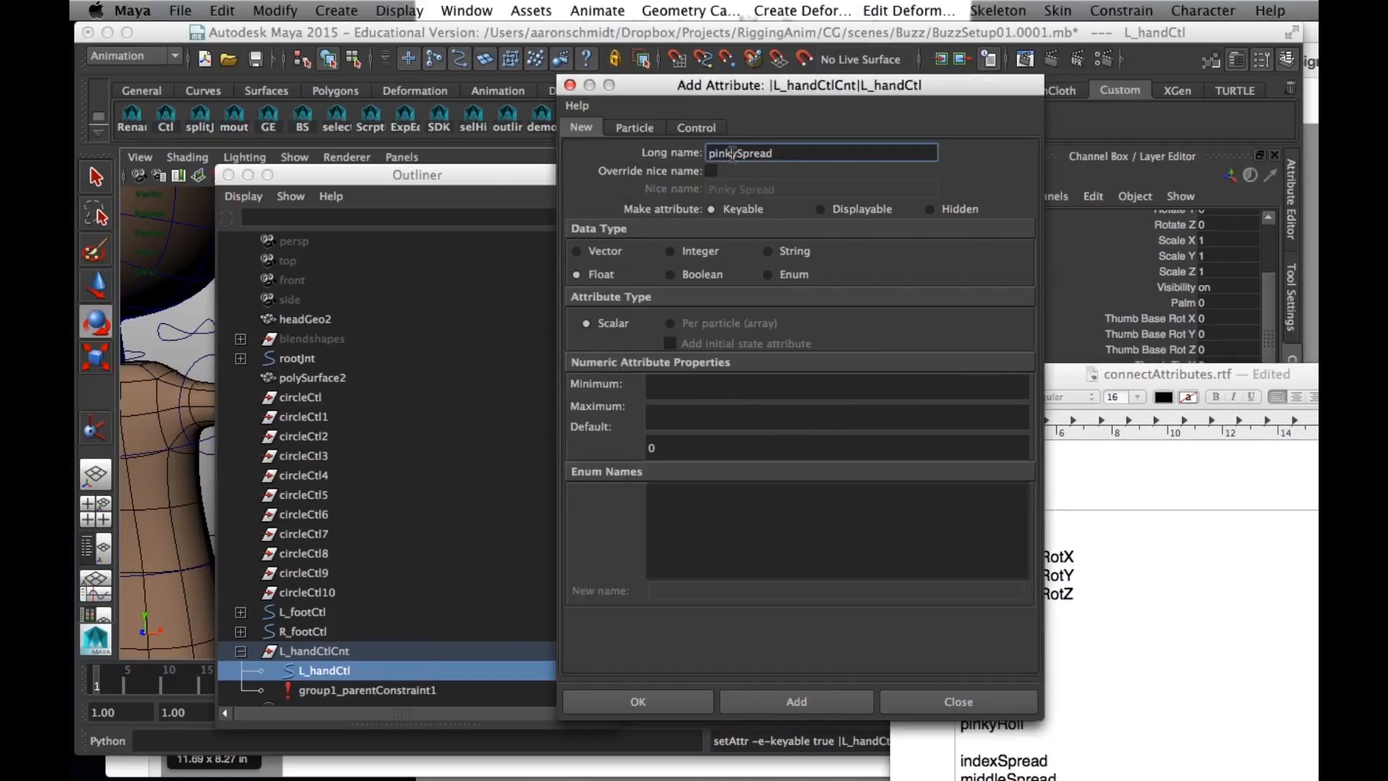
pyautogui.click(1134, 134)
pyautogui.moveTo(1265, 349); pyautogui.dragTo(1268, 396)
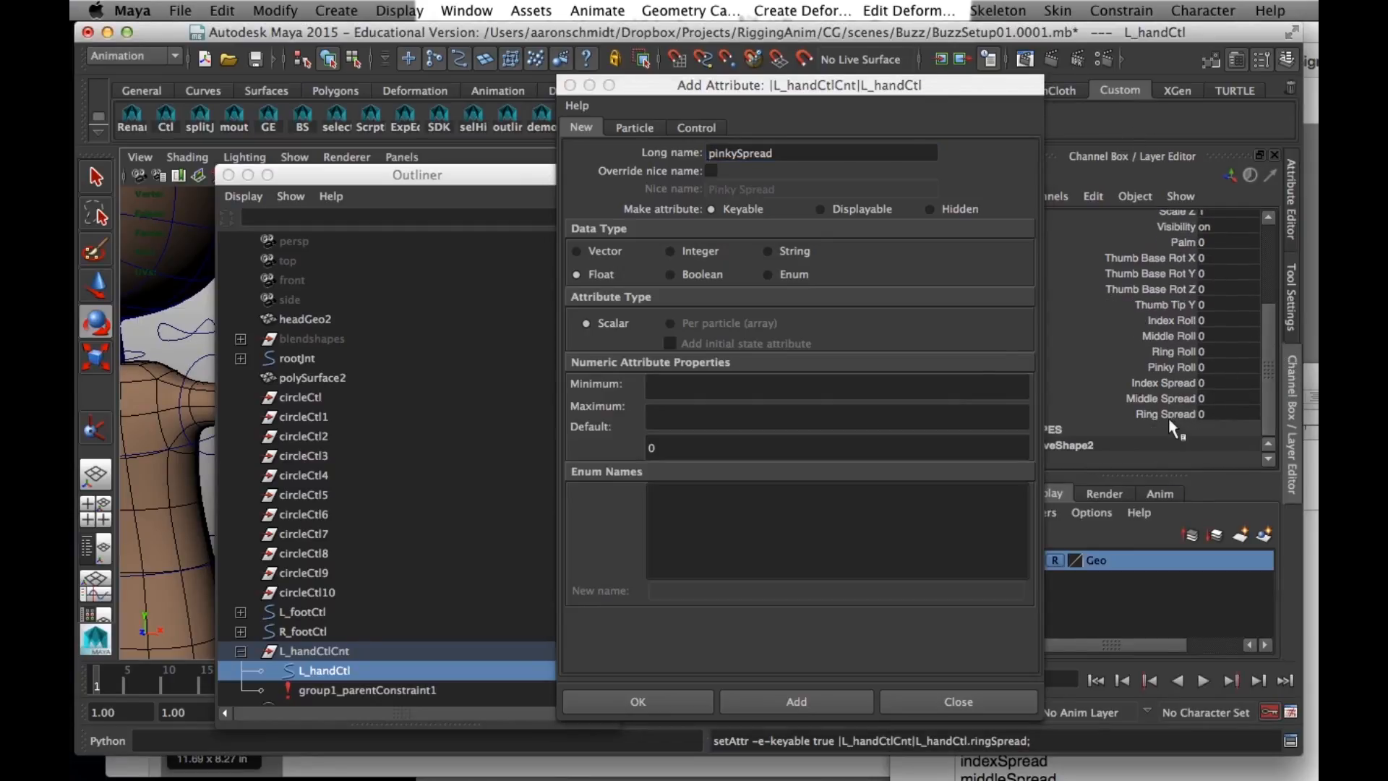
pyautogui.click(691, 703)
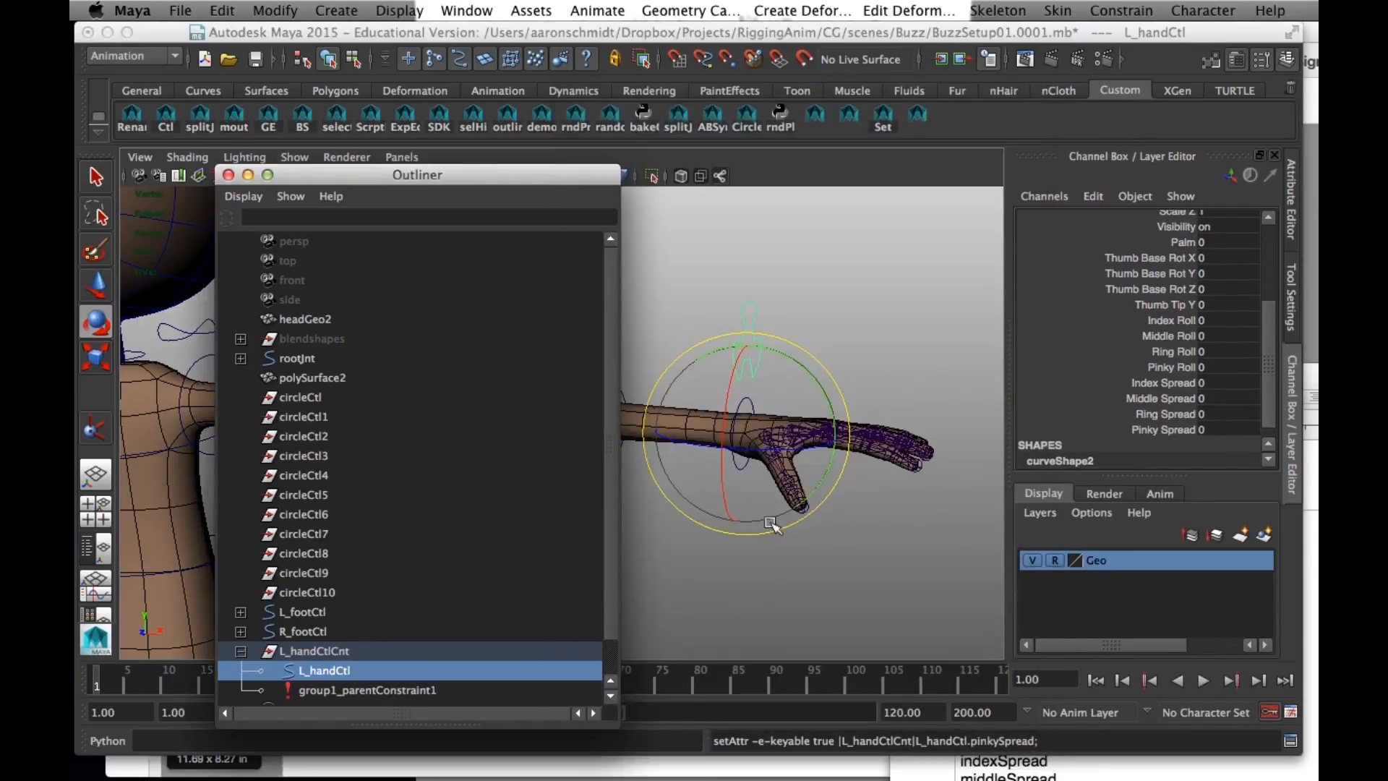
# - Lock the translate, rotate, scale and visibility channels of L_handCtl and reselect the control with the Rotate tool to check it
pyautogui.click(1273, 315)
pyautogui.scroll(2, 1273, 314)
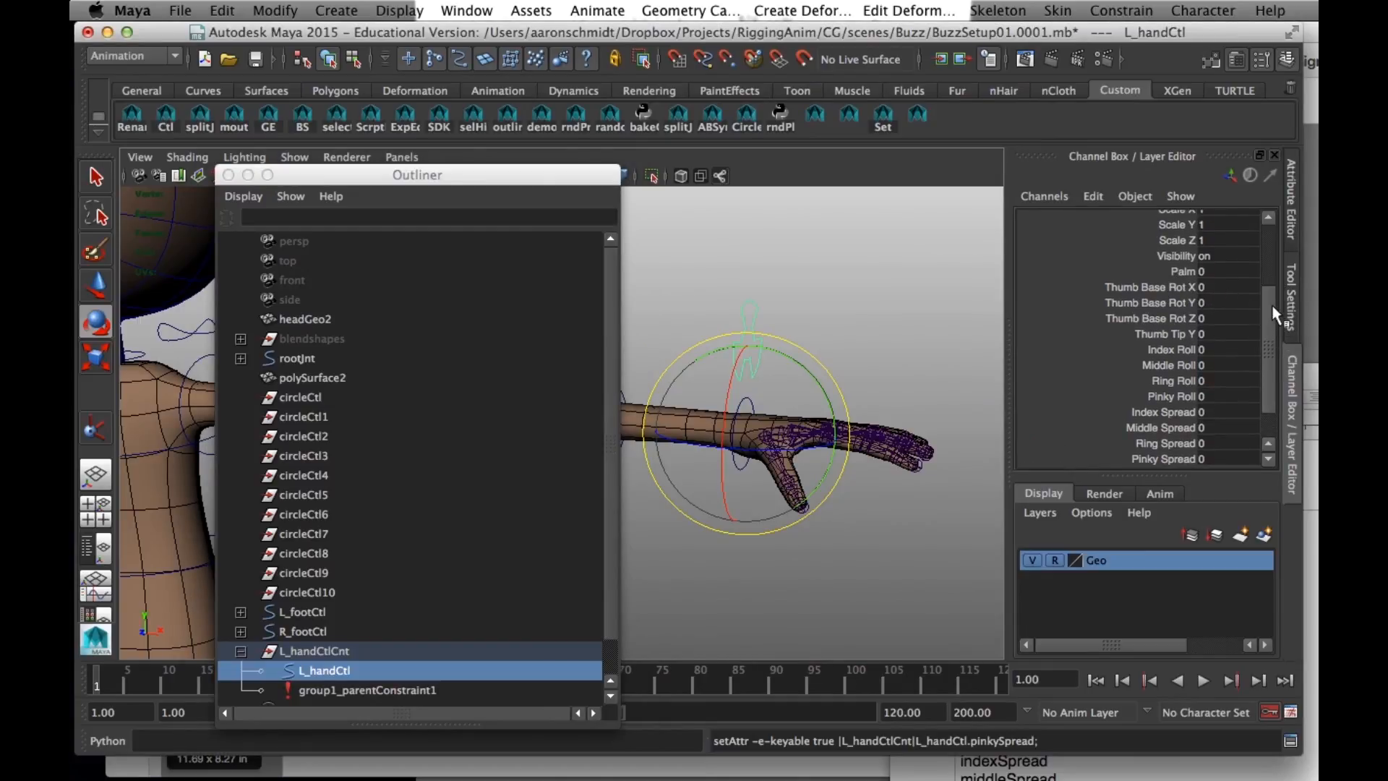
pyautogui.scroll(5, 1267, 289)
pyautogui.moveTo(1178, 231); pyautogui.dragTo(1177, 372)
pyautogui.rightClick(1179, 375)
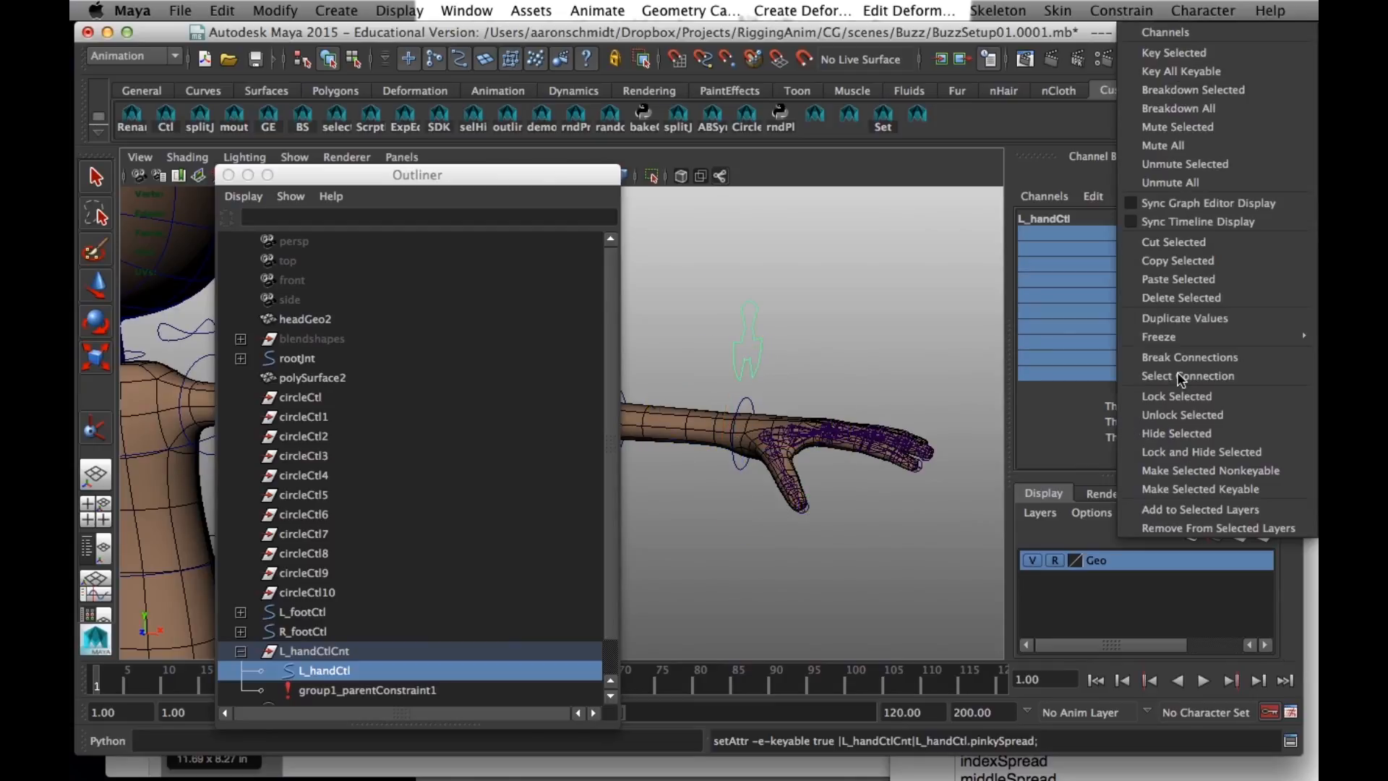
pyautogui.click(1177, 396)
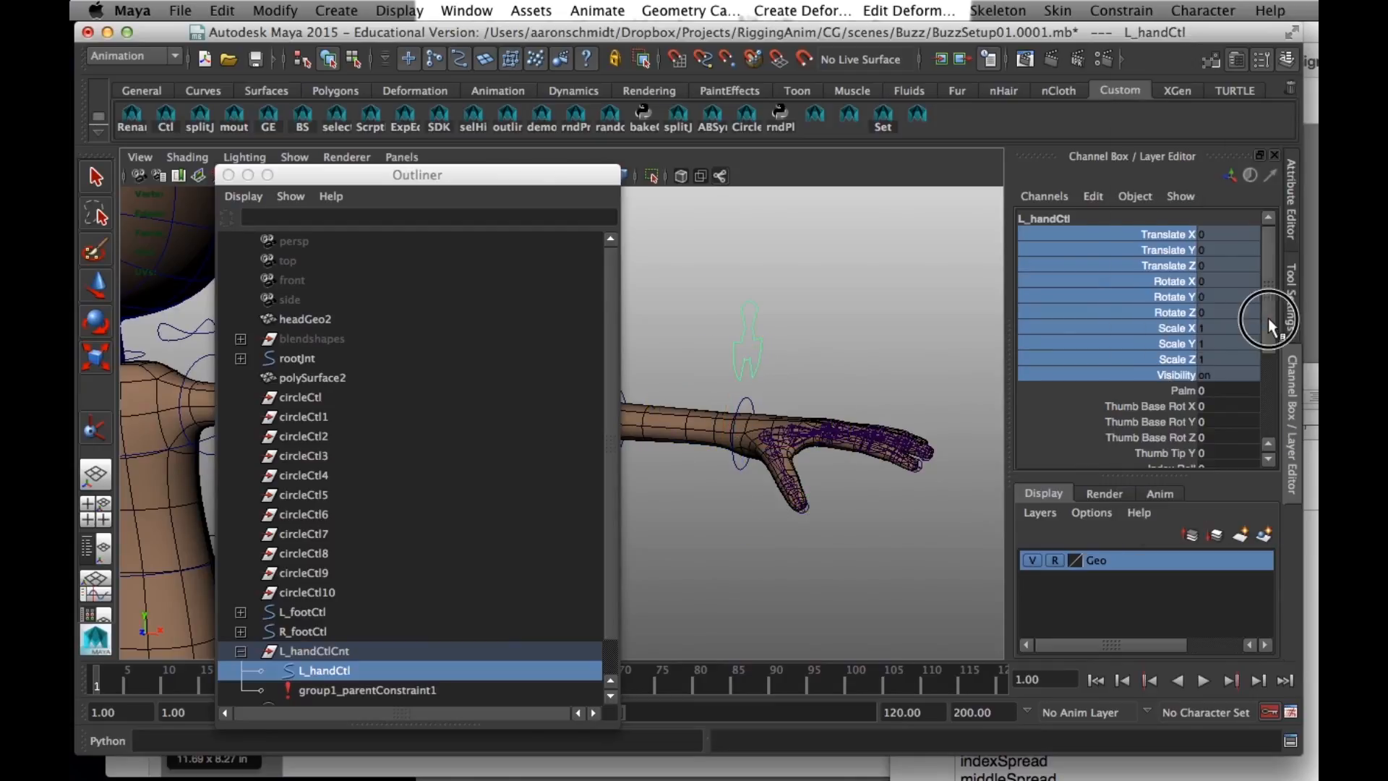
pyautogui.moveTo(1268, 318); pyautogui.dragTo(1253, 418)
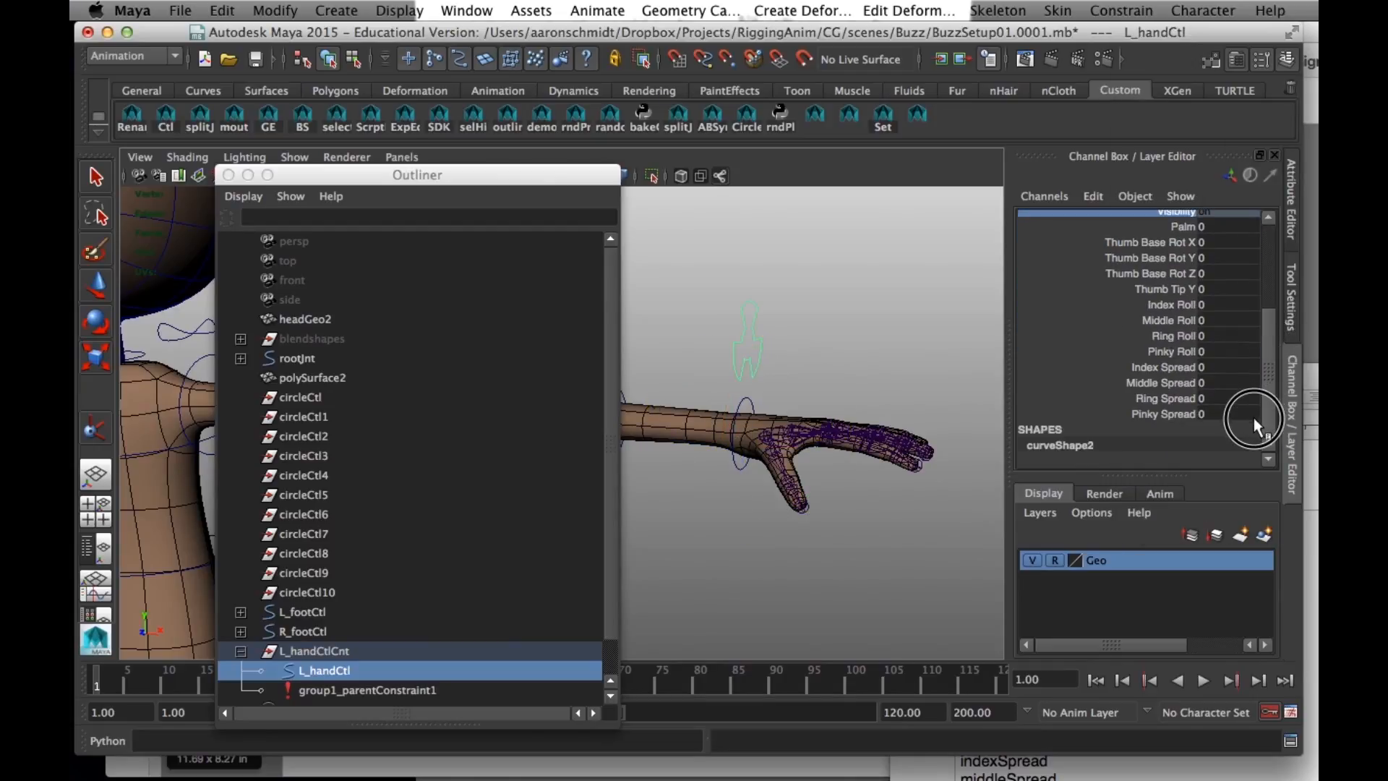
pyautogui.click(777, 360)
pyautogui.press('e')
pyautogui.click(761, 348)
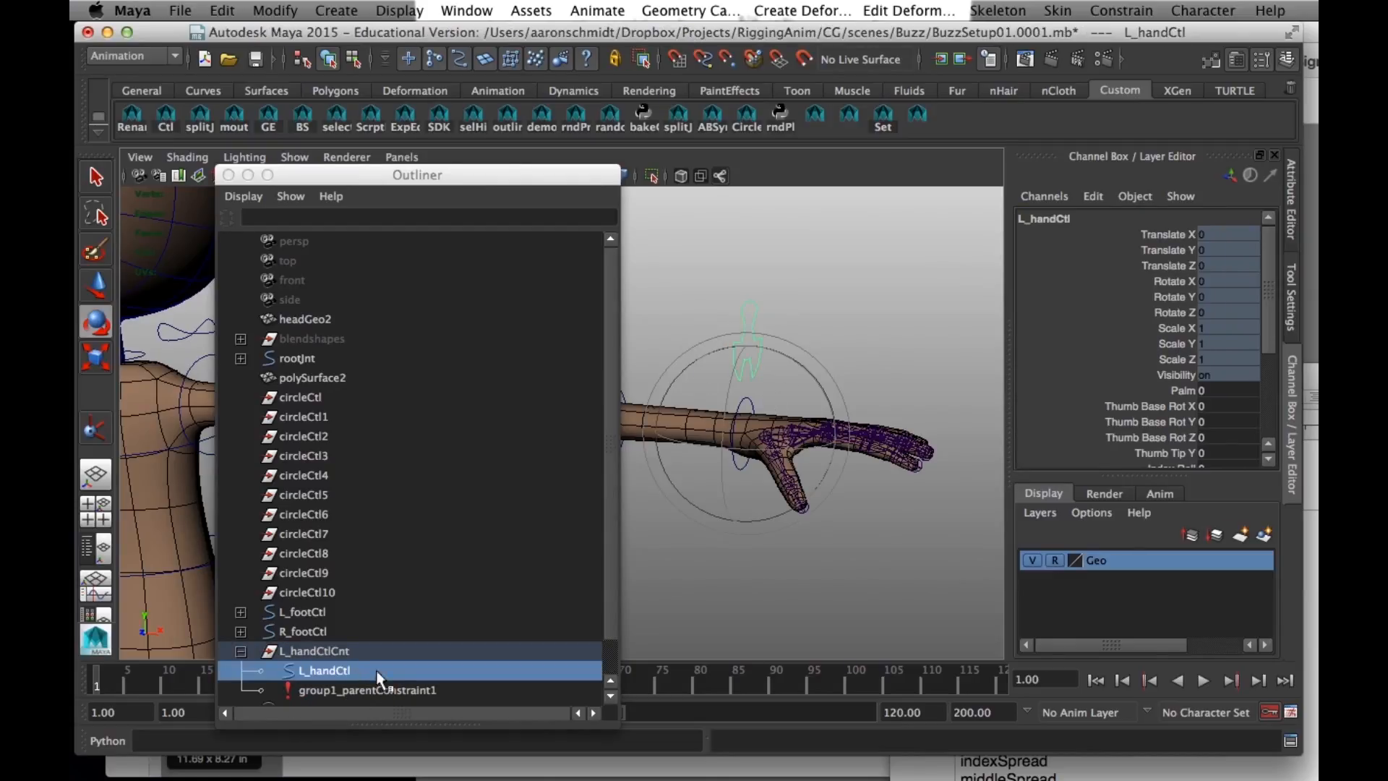
# - Lock the translate and rotate channels of the L_handCtlCnt group and reselect the hand control curve
pyautogui.click(342, 652)
pyautogui.moveTo(1166, 239); pyautogui.dragTo(1162, 311)
pyautogui.rightClick(1168, 316)
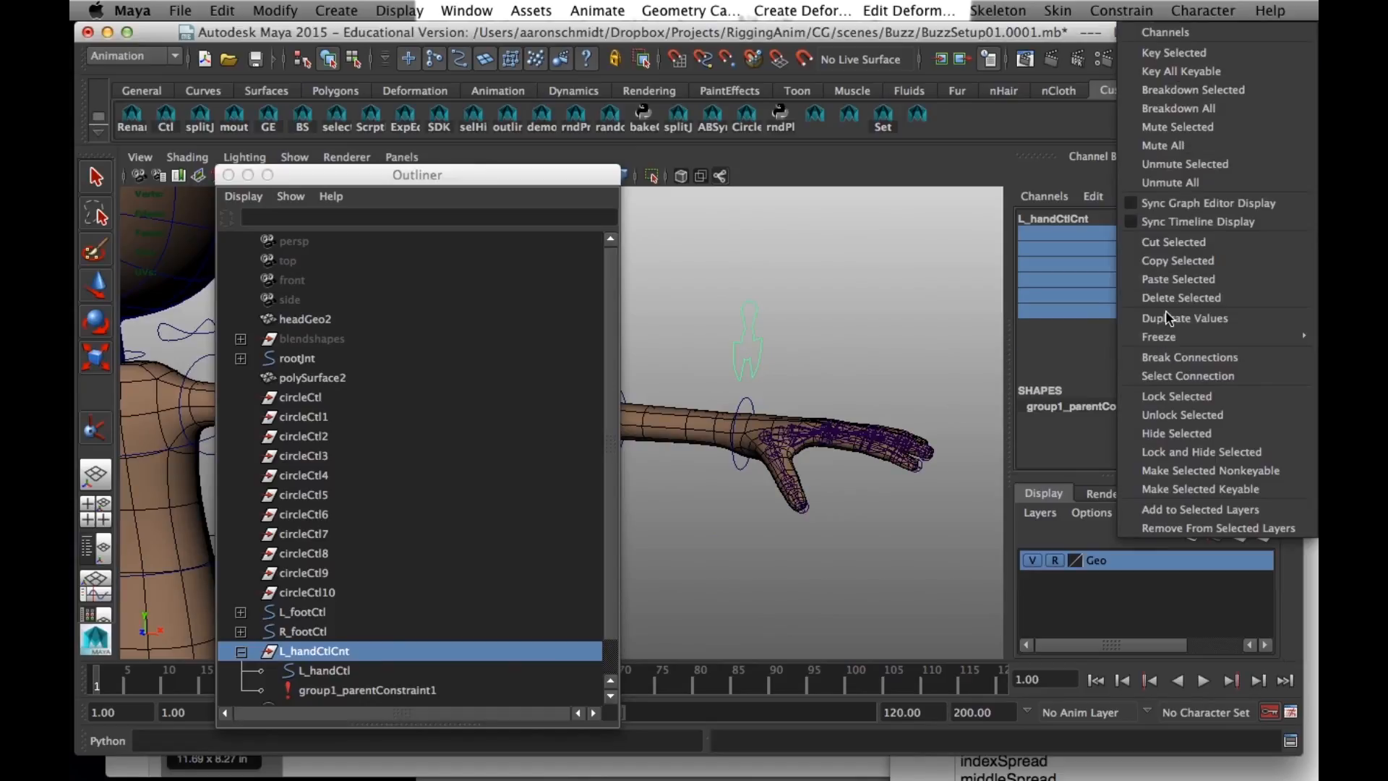
pyautogui.click(1178, 398)
pyautogui.click(793, 365)
pyautogui.click(750, 353)
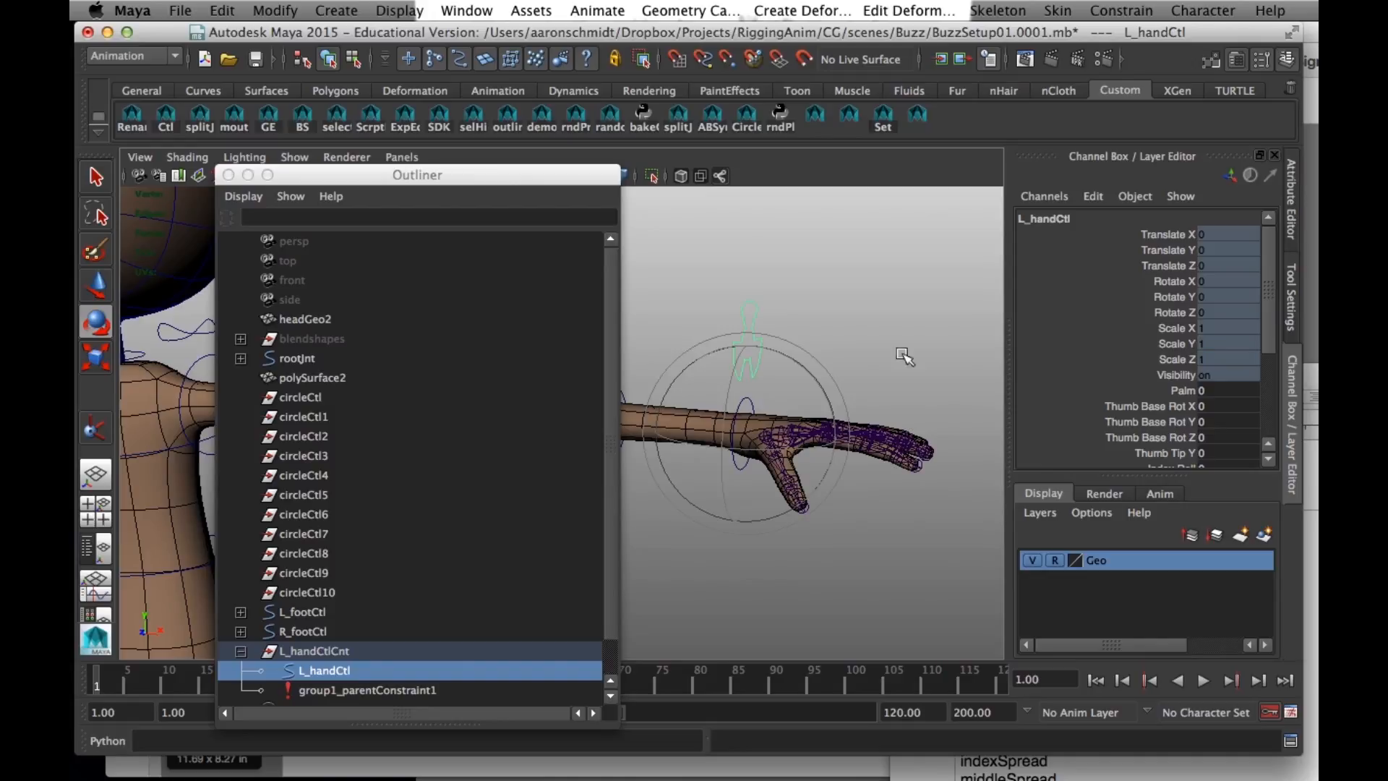
pyautogui.moveTo(1268, 328); pyautogui.dragTo(1243, 272)
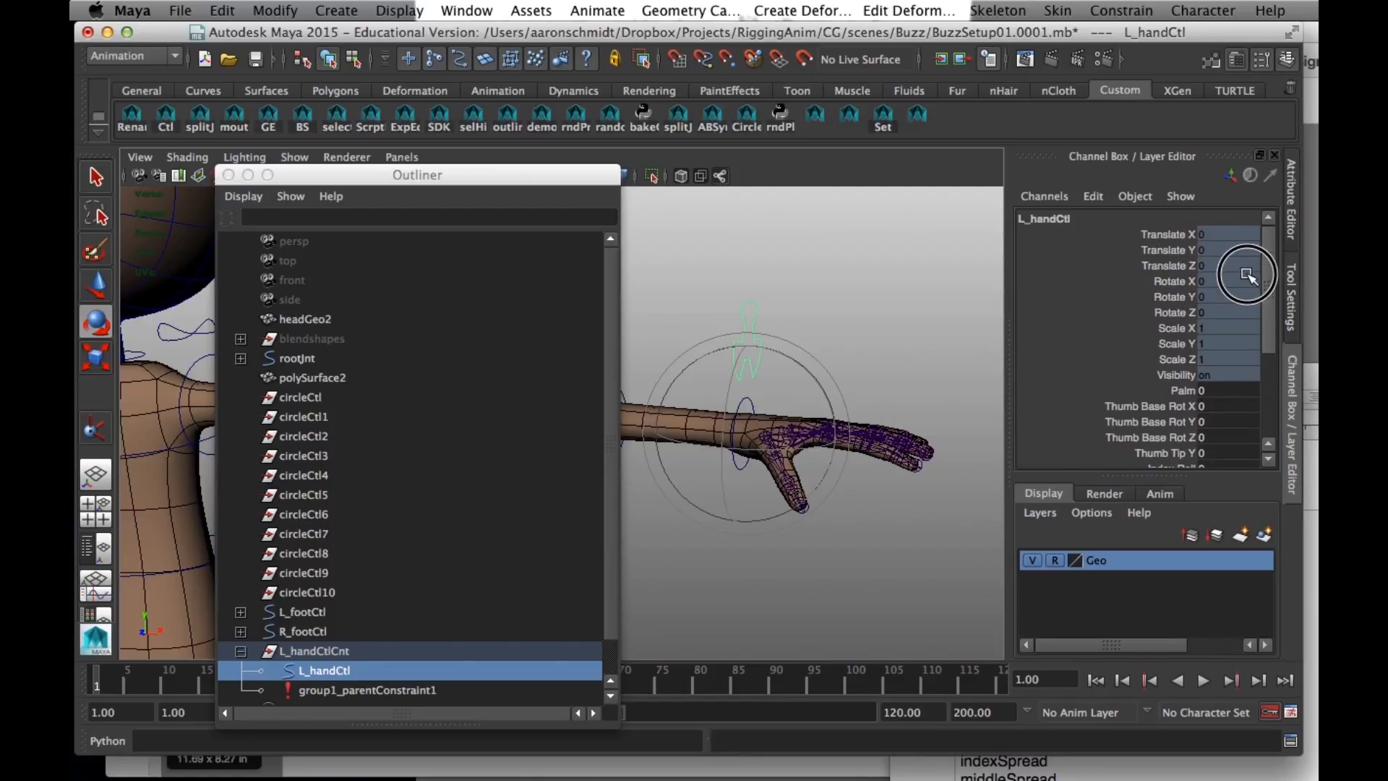
# - Duplicate the L_handCtlCnt group and rename the copy R_handCtlCnt
pyautogui.moveTo(546, 187); pyautogui.dragTo(561, 127)
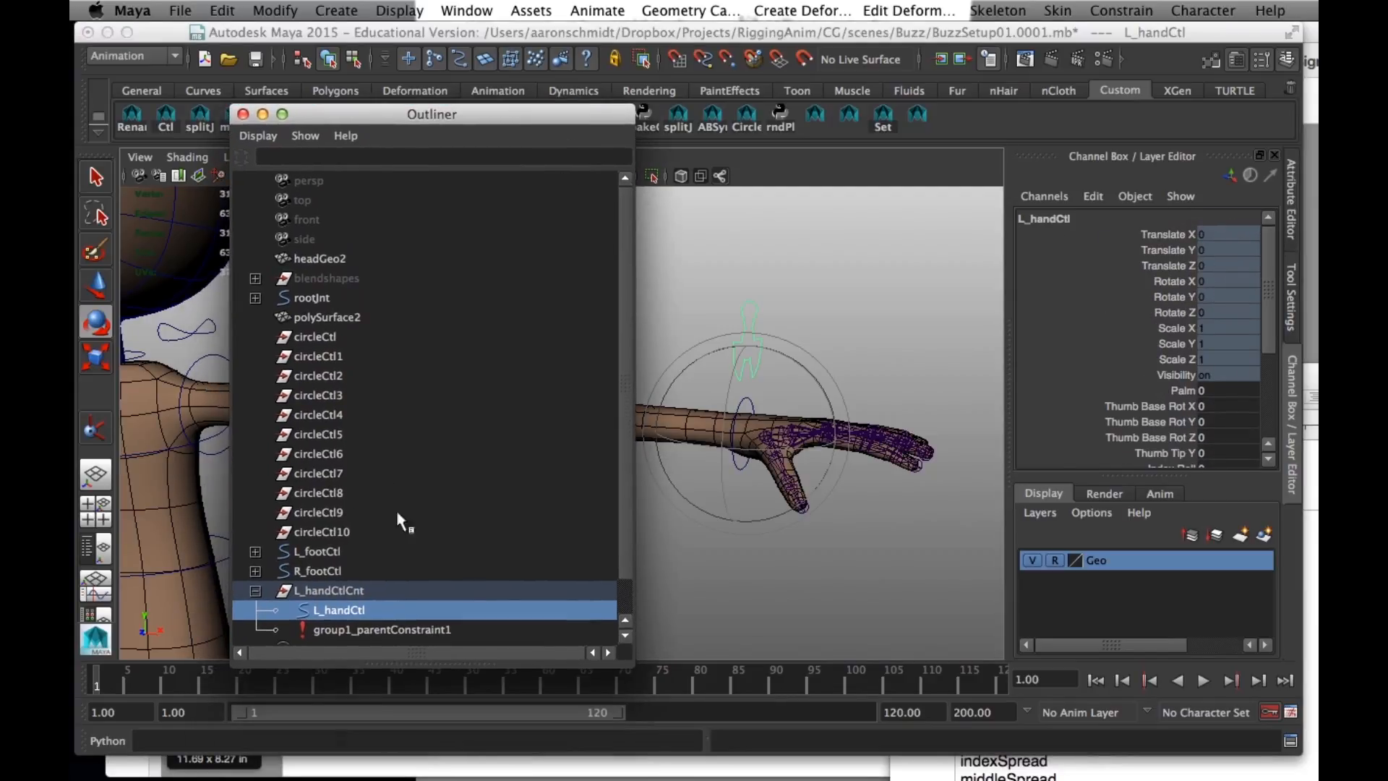
pyautogui.click(316, 567)
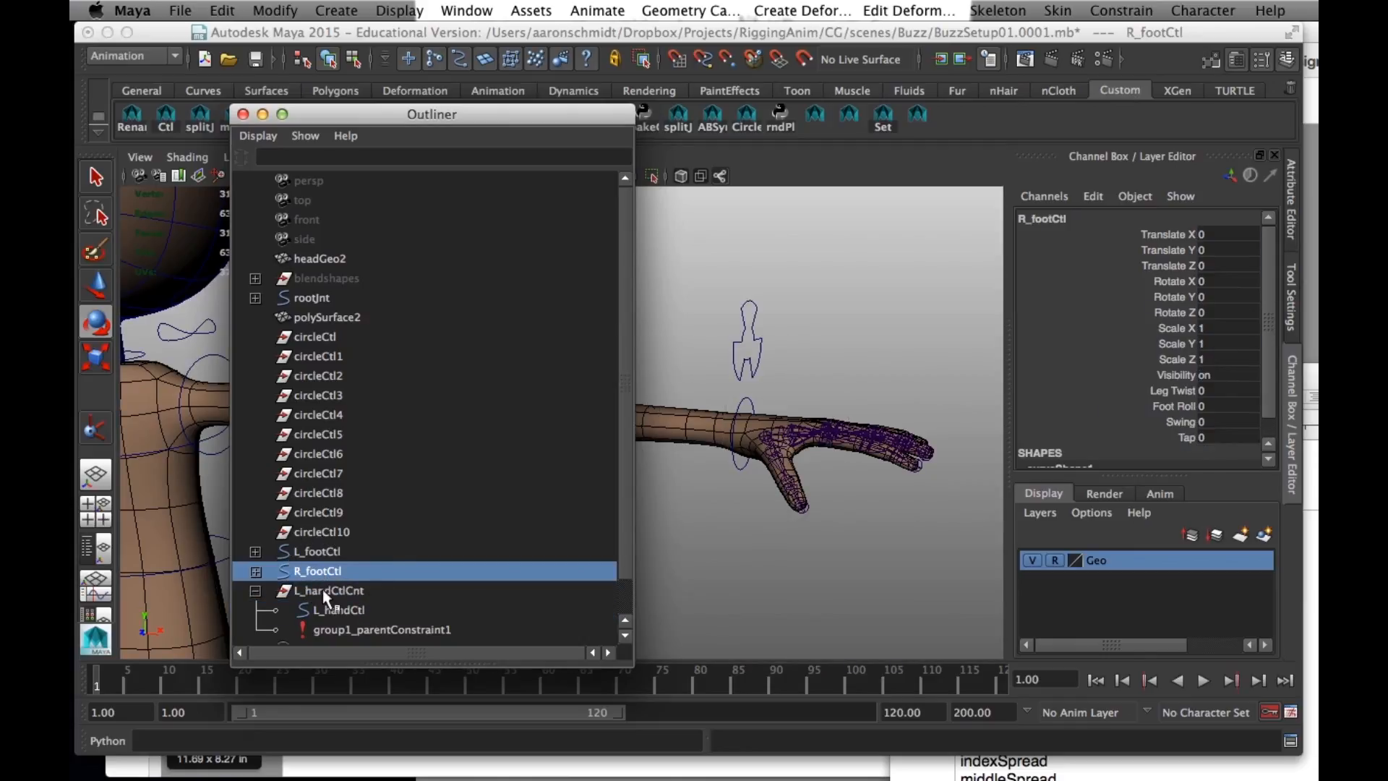
pyautogui.click(328, 590)
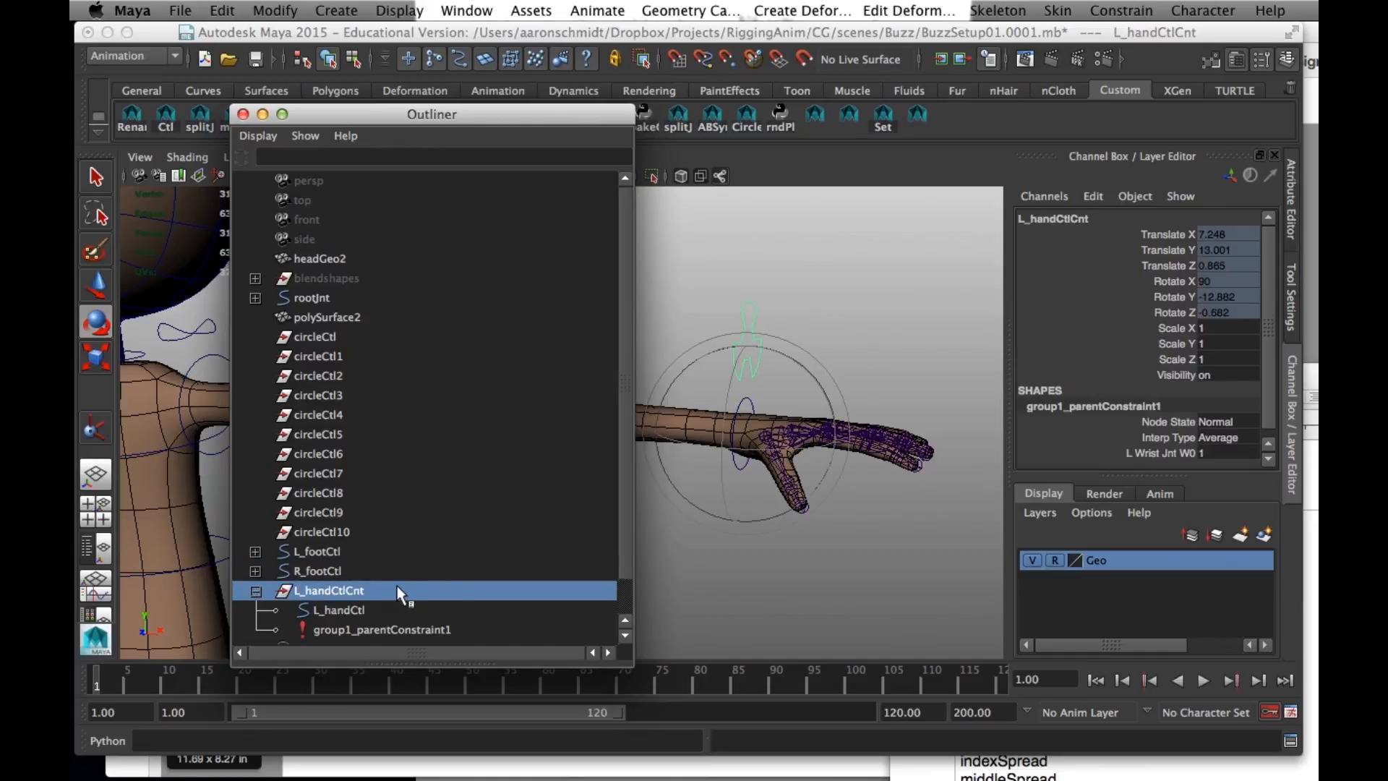
pyautogui.hotkey('ctrl', 'd')
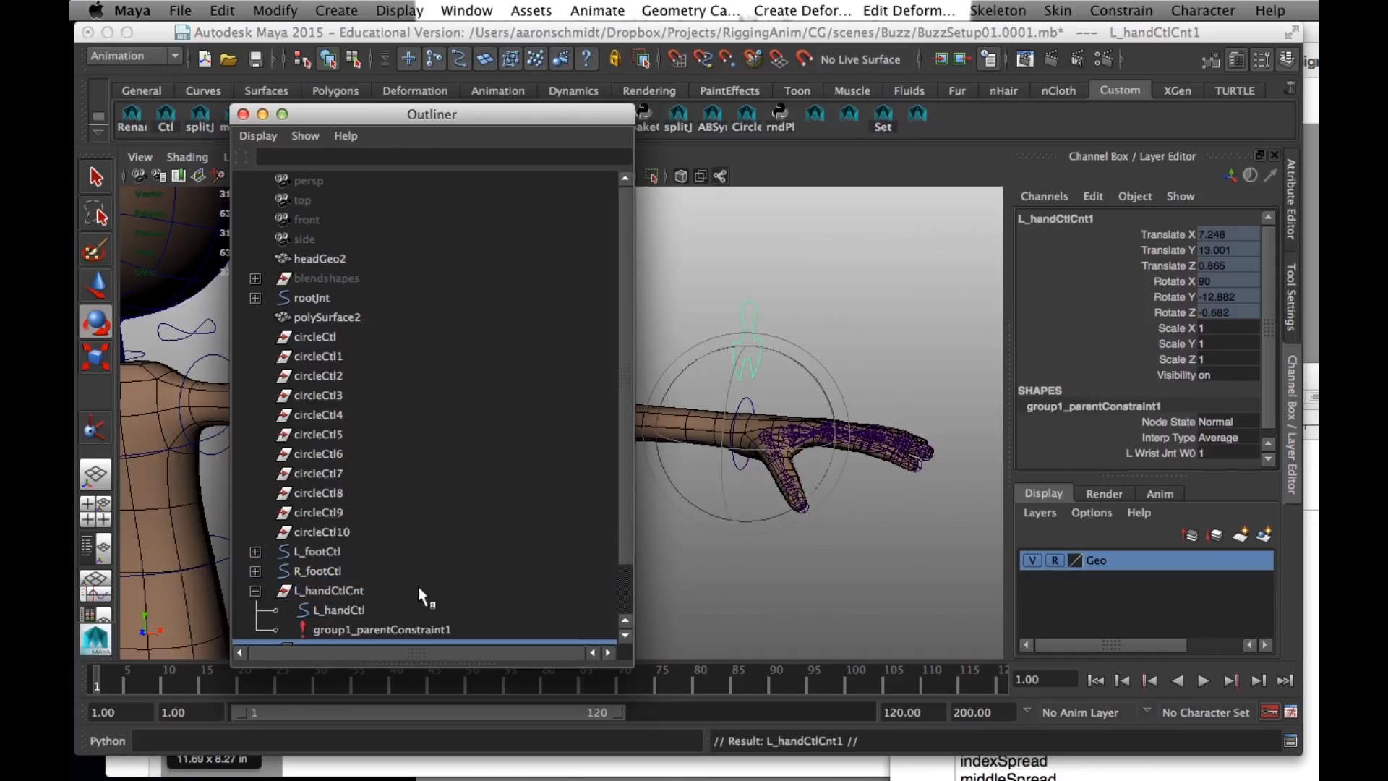
pyautogui.scroll(-1, 418, 586)
pyautogui.doubleClick(310, 588)
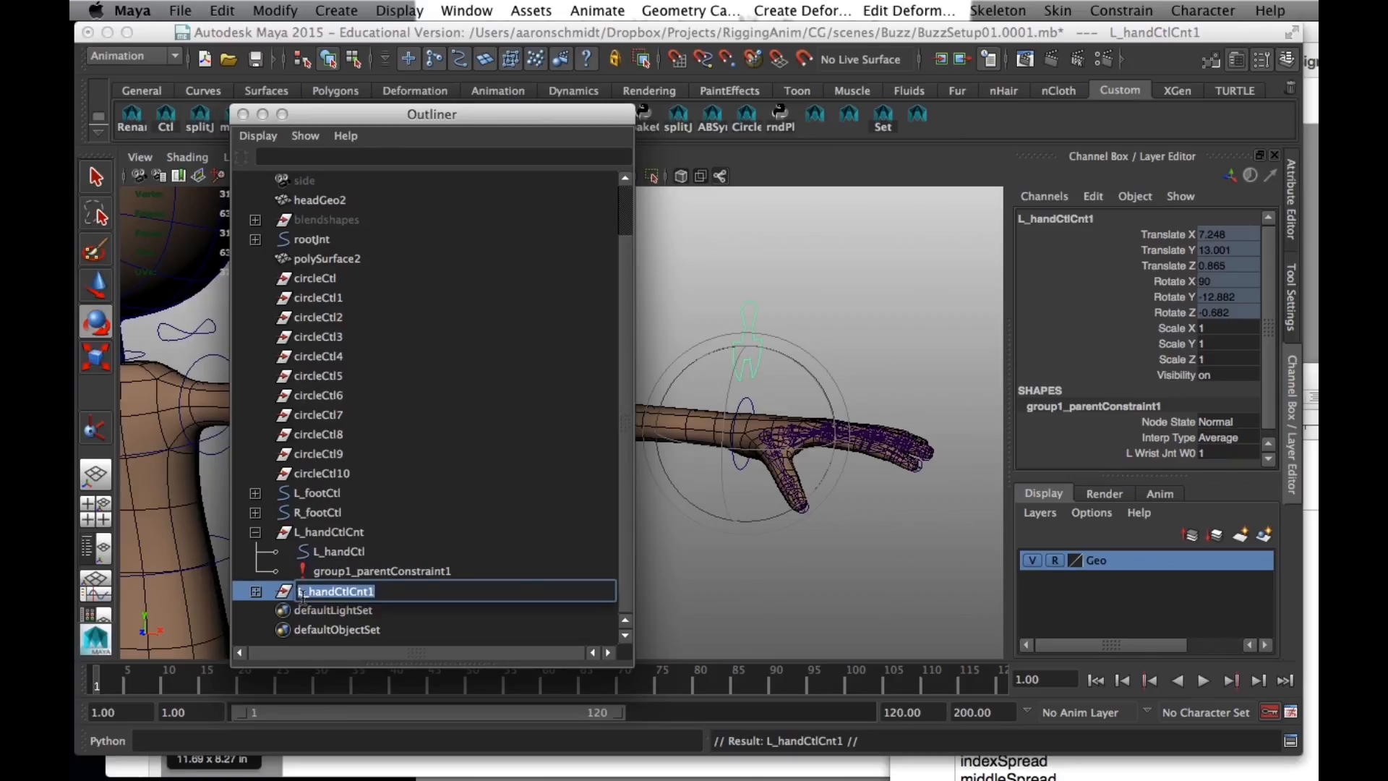
pyautogui.click(304, 593)
pyautogui.press('BackSpace')
pyautogui.write('R')
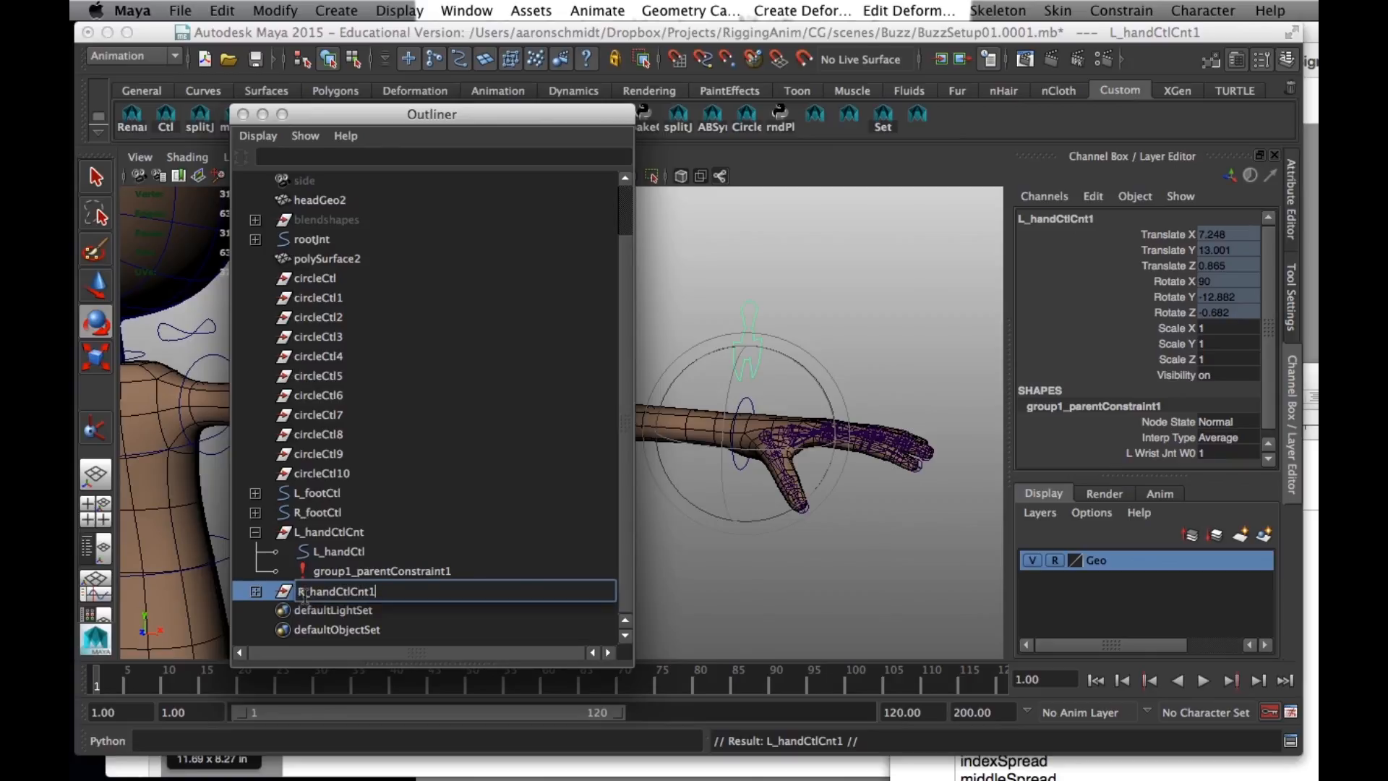
pyautogui.press('Return')
# - Unlock the translate and rotate channels of R_handCtlCnt and bring the character's right arm into view
pyautogui.moveTo(1166, 236); pyautogui.dragTo(1166, 307)
pyautogui.rightClick(1166, 307)
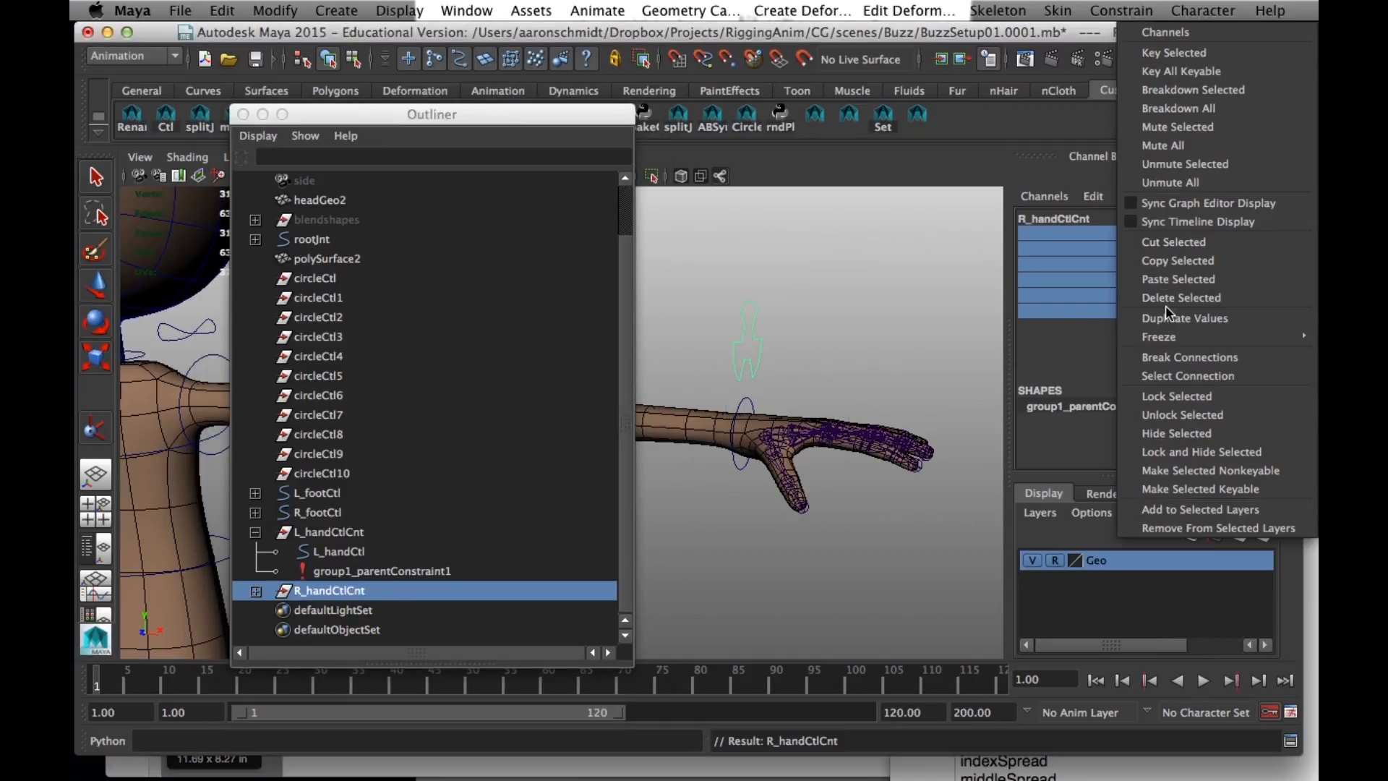
pyautogui.click(1178, 414)
pyautogui.moveTo(535, 116); pyautogui.dragTo(754, 148)
pyautogui.keyDown('alt'); pyautogui.moveTo(202, 524); pyautogui.dragTo(552, 475, button='middle'); pyautogui.keyUp('alt')
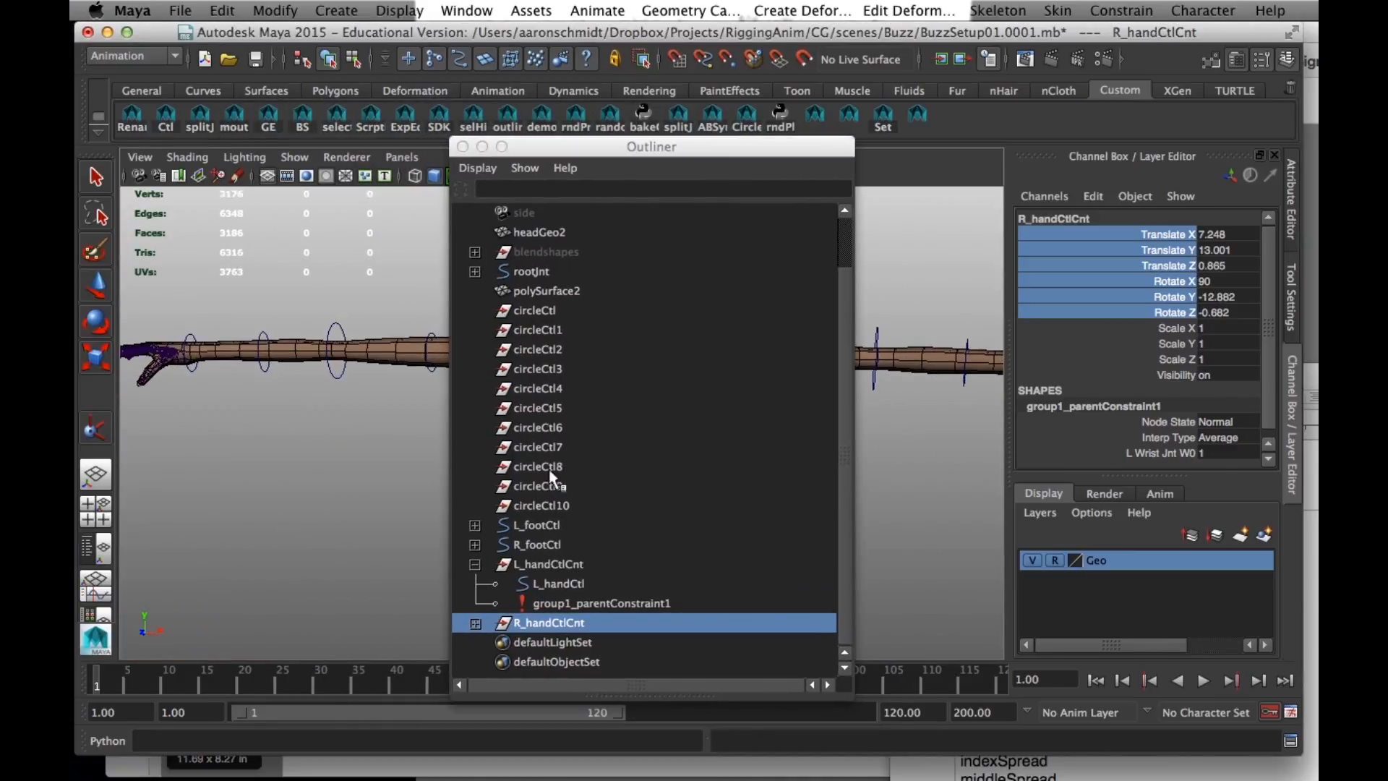
# - Parent-constrain the R_handCtlCnt group to the right wrist joint with Maintain offset off
pyautogui.scroll(-2, 261, 441)
pyautogui.click(261, 381)
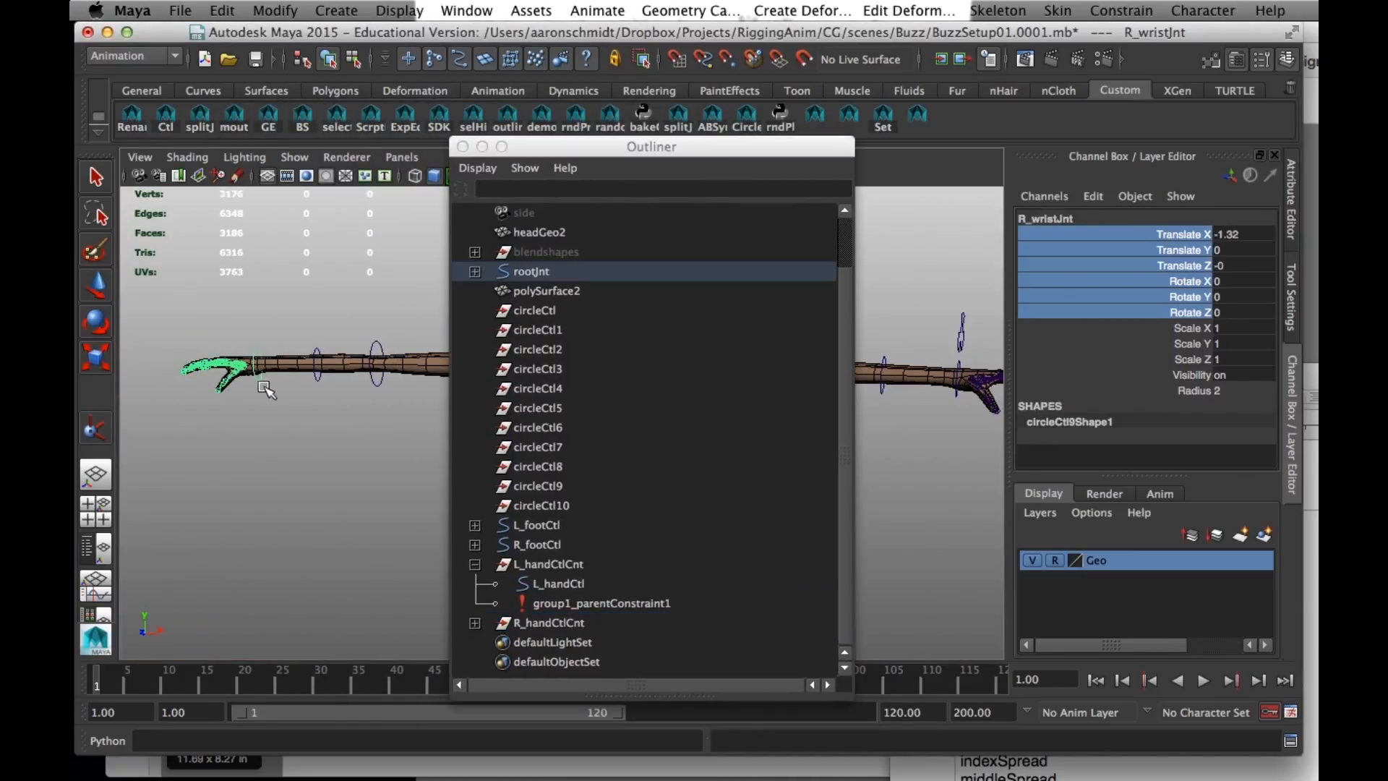
pyautogui.click(546, 622)
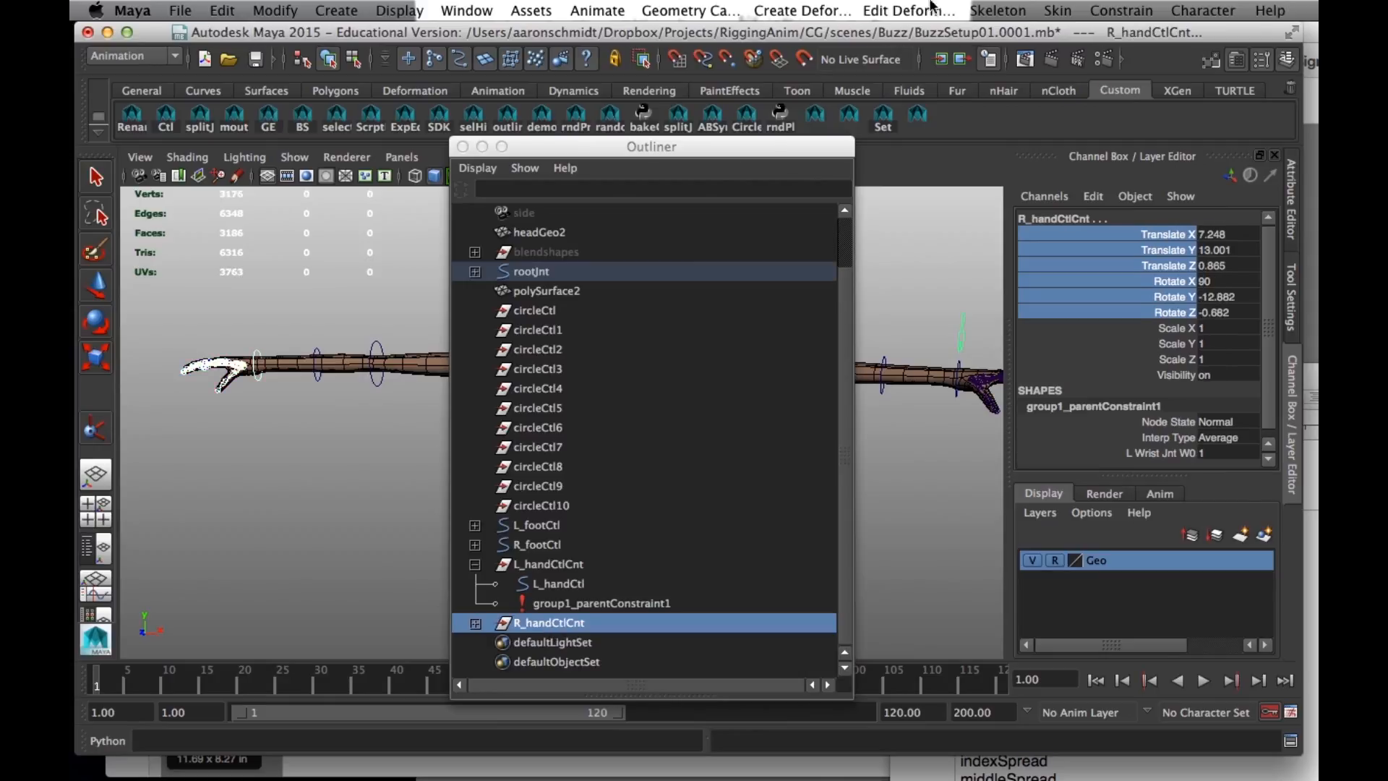
pyautogui.click(1105, 12)
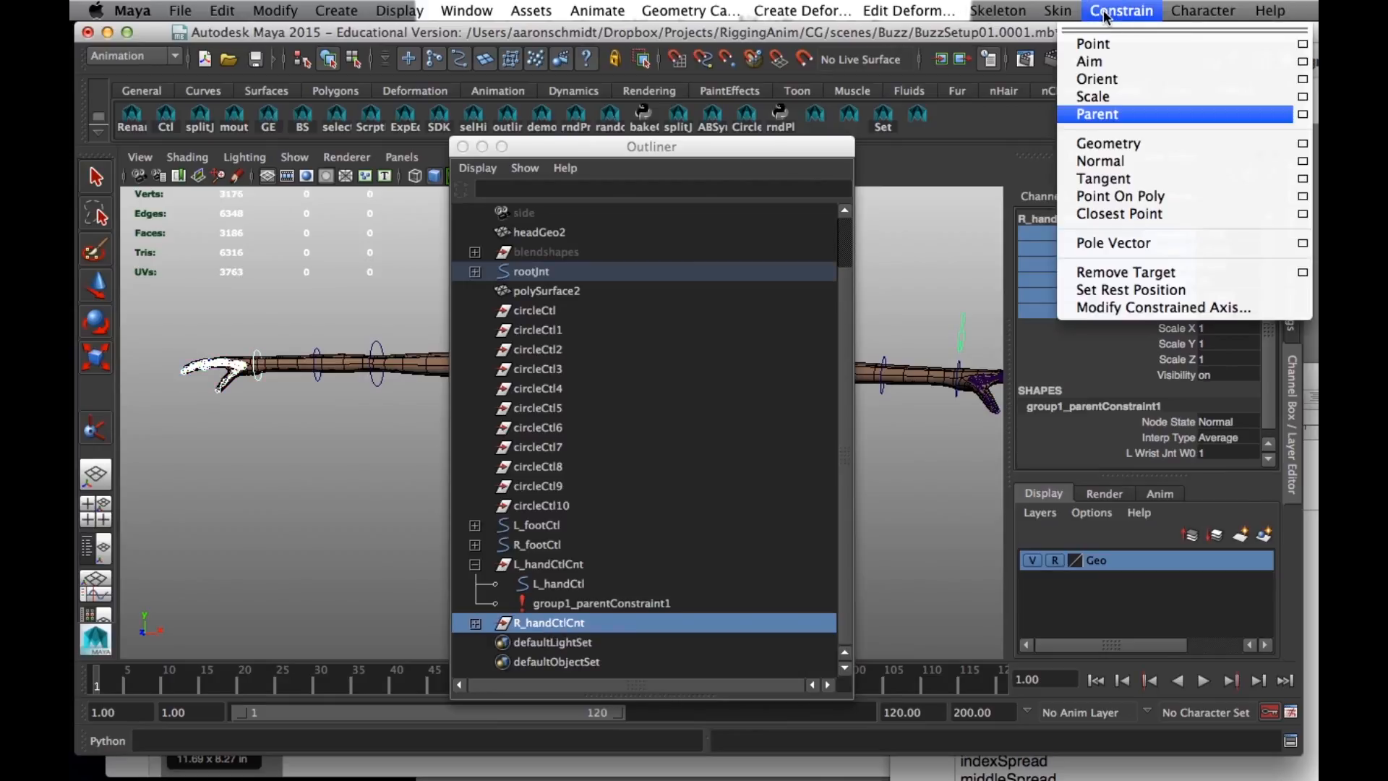
pyautogui.click(1287, 115)
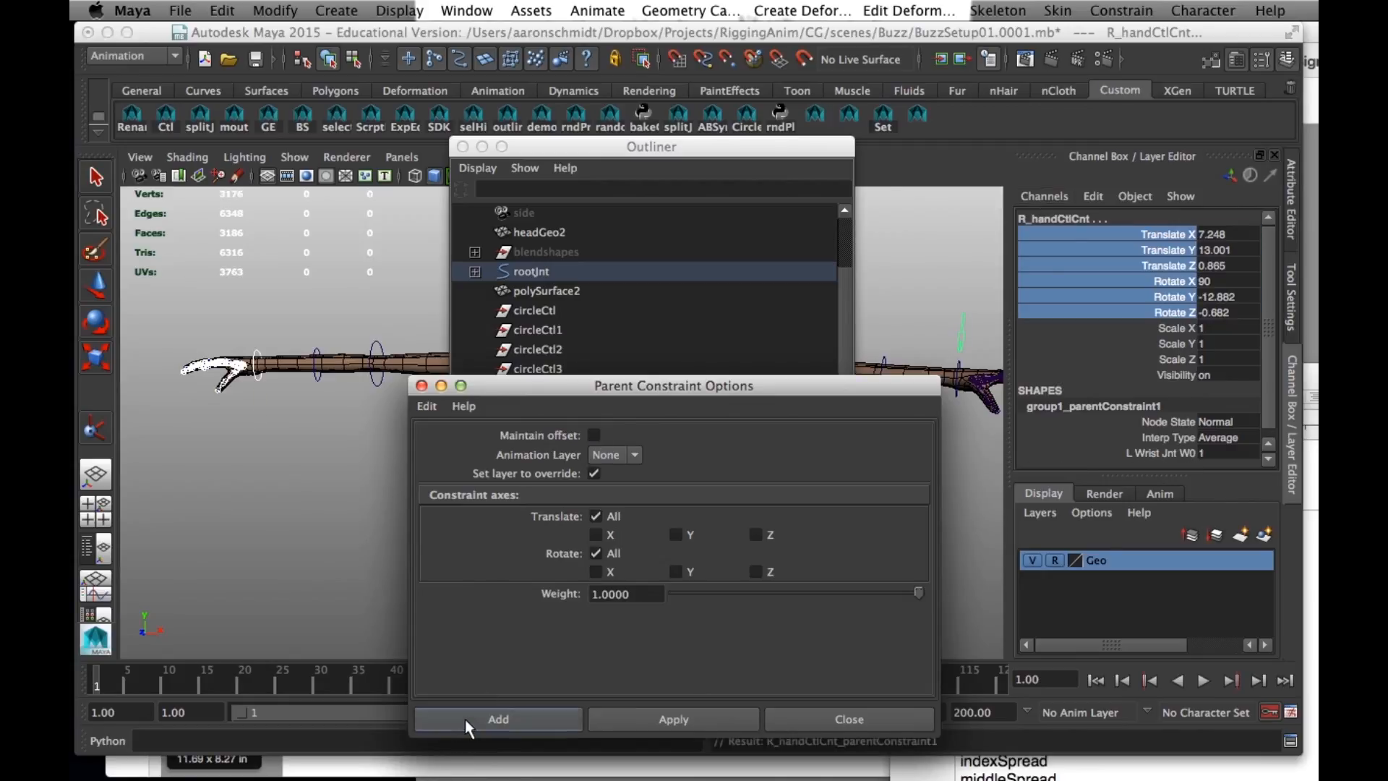
pyautogui.click(466, 718)
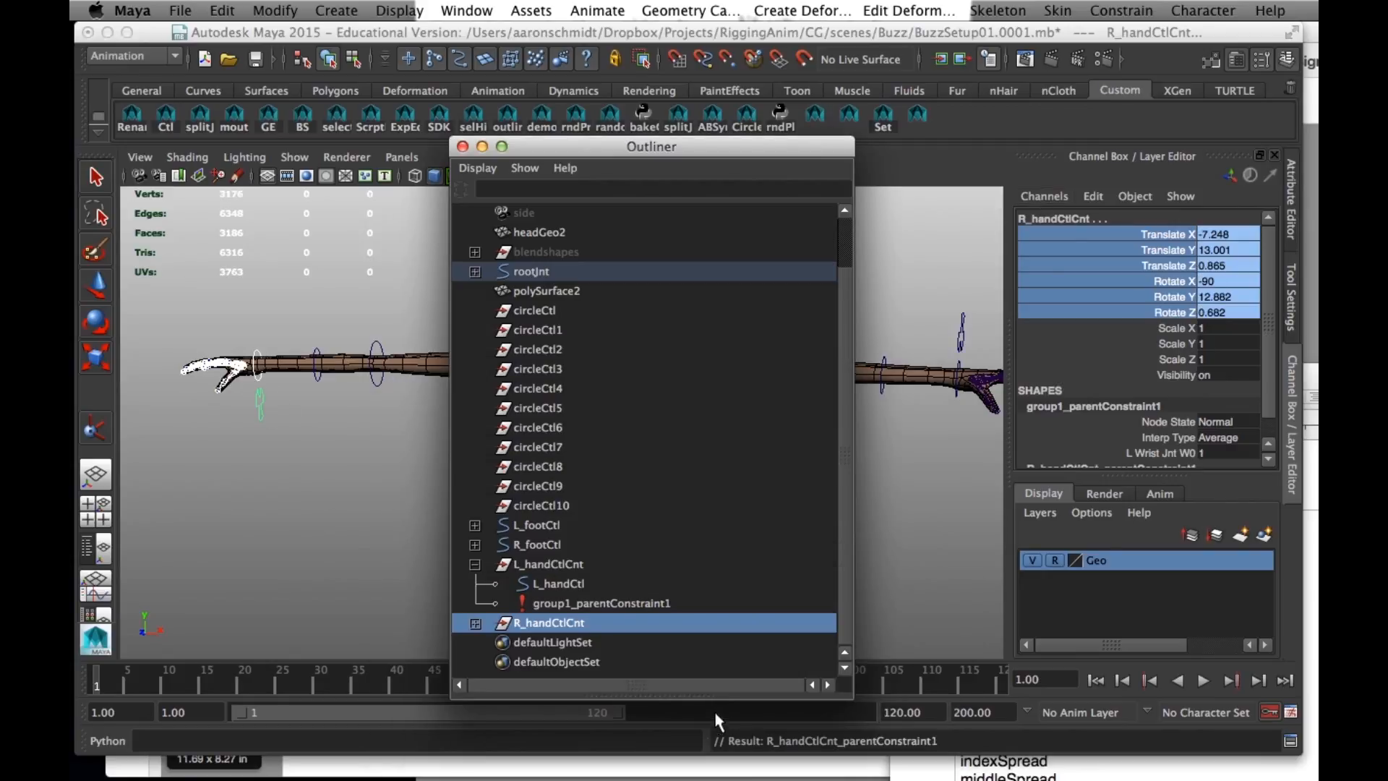
pyautogui.click(295, 402)
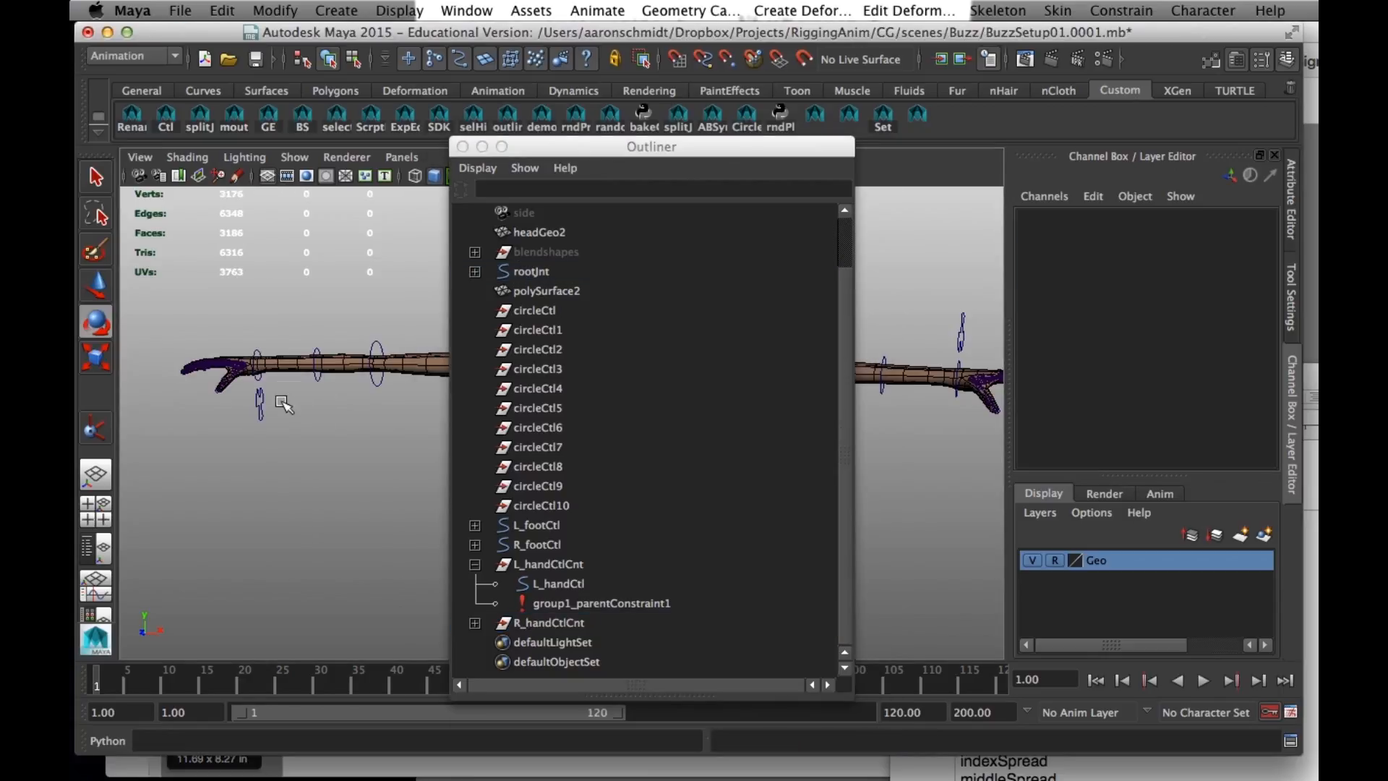
# - Move all the CVs of the right hand control curve up so the shape sits above the right wrist
pyautogui.click(353, 59)
pyautogui.moveTo(287, 441); pyautogui.dragTo(233, 373)
pyautogui.press('w')
pyautogui.moveTo(258, 312); pyautogui.dragTo(255, 225)
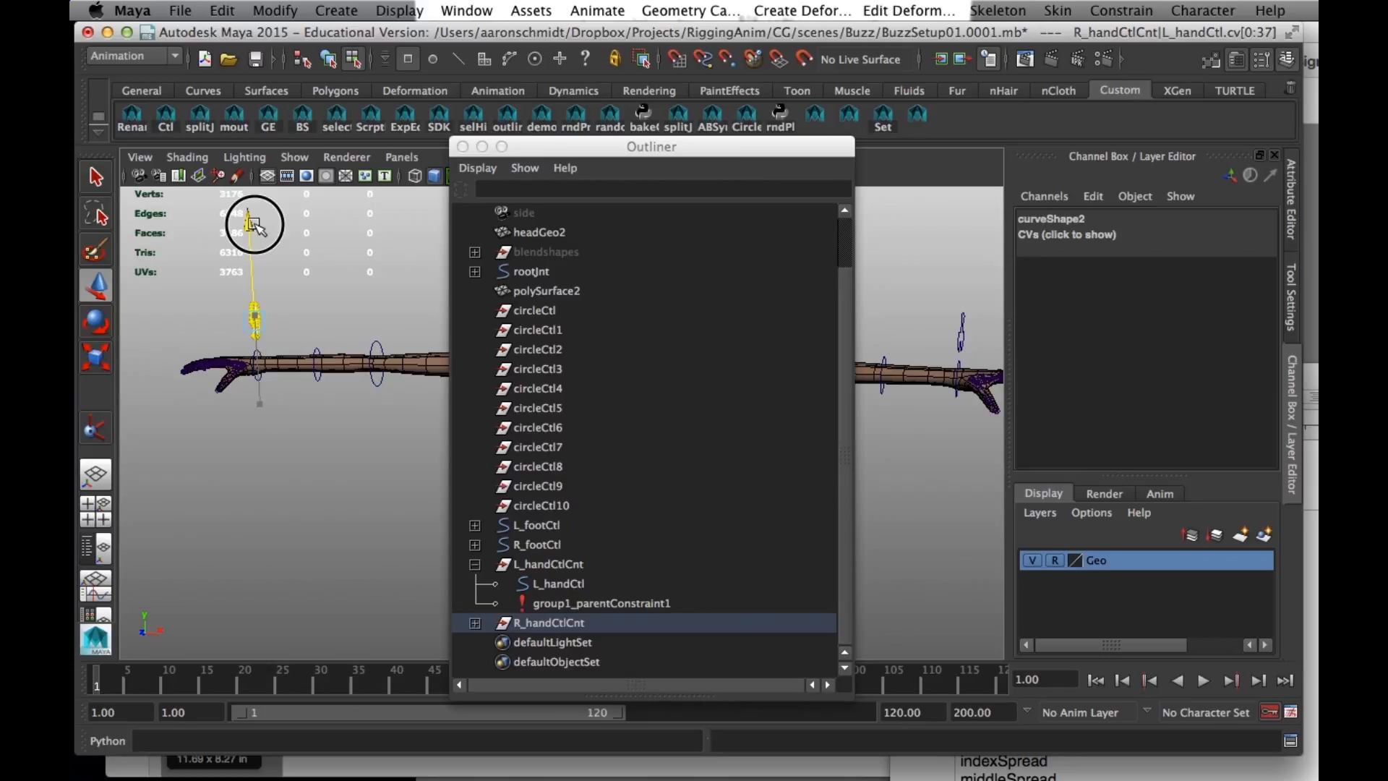
pyautogui.click(328, 60)
# - Select the control curve above the right hand and rename it R_handCtl
pyautogui.click(272, 614)
pyautogui.moveTo(544, 148); pyautogui.dragTo(409, 604)
pyautogui.keyDown('alt'); pyautogui.moveTo(405, 434); pyautogui.dragTo(515, 296); pyautogui.keyUp('alt')
pyautogui.click(434, 232)
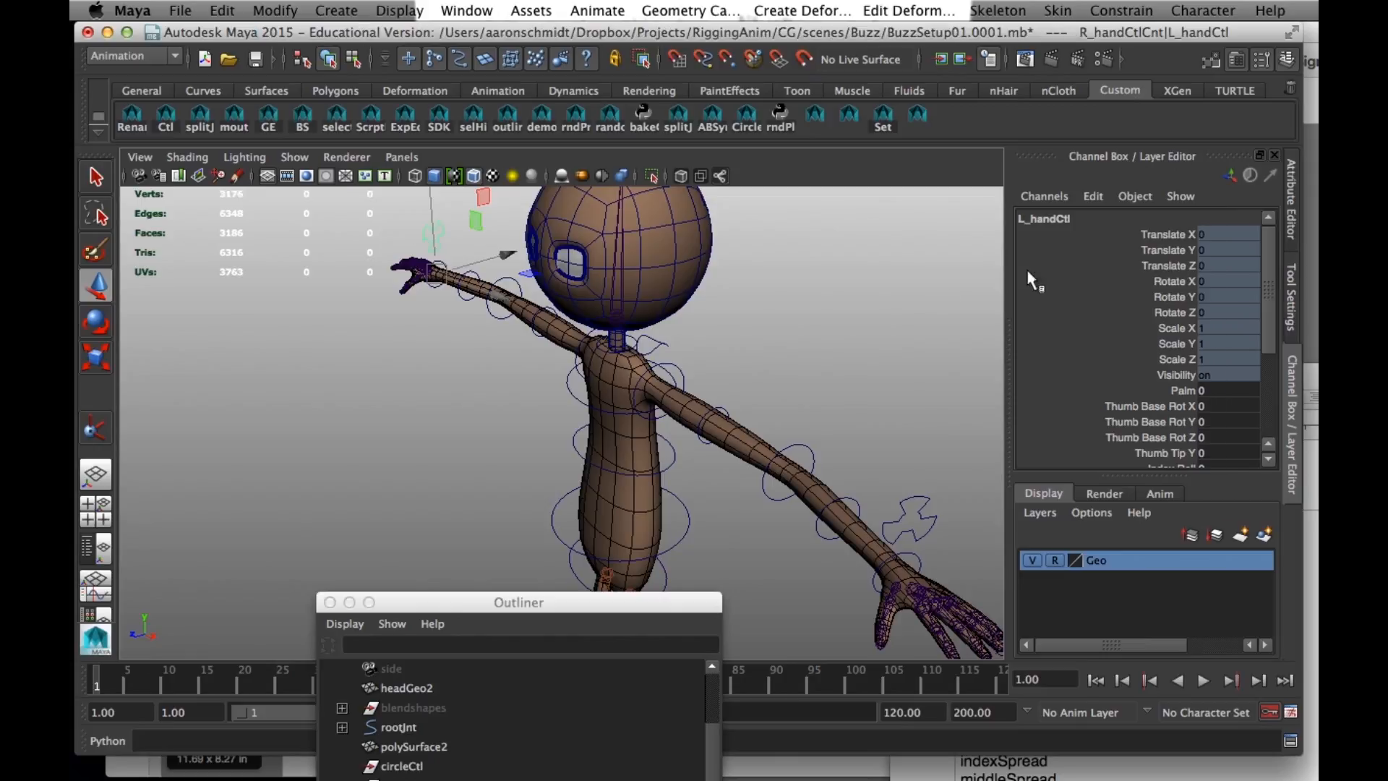
pyautogui.scroll(-3, 1179, 397)
pyautogui.scroll(3, 1185, 347)
pyautogui.click(1028, 218)
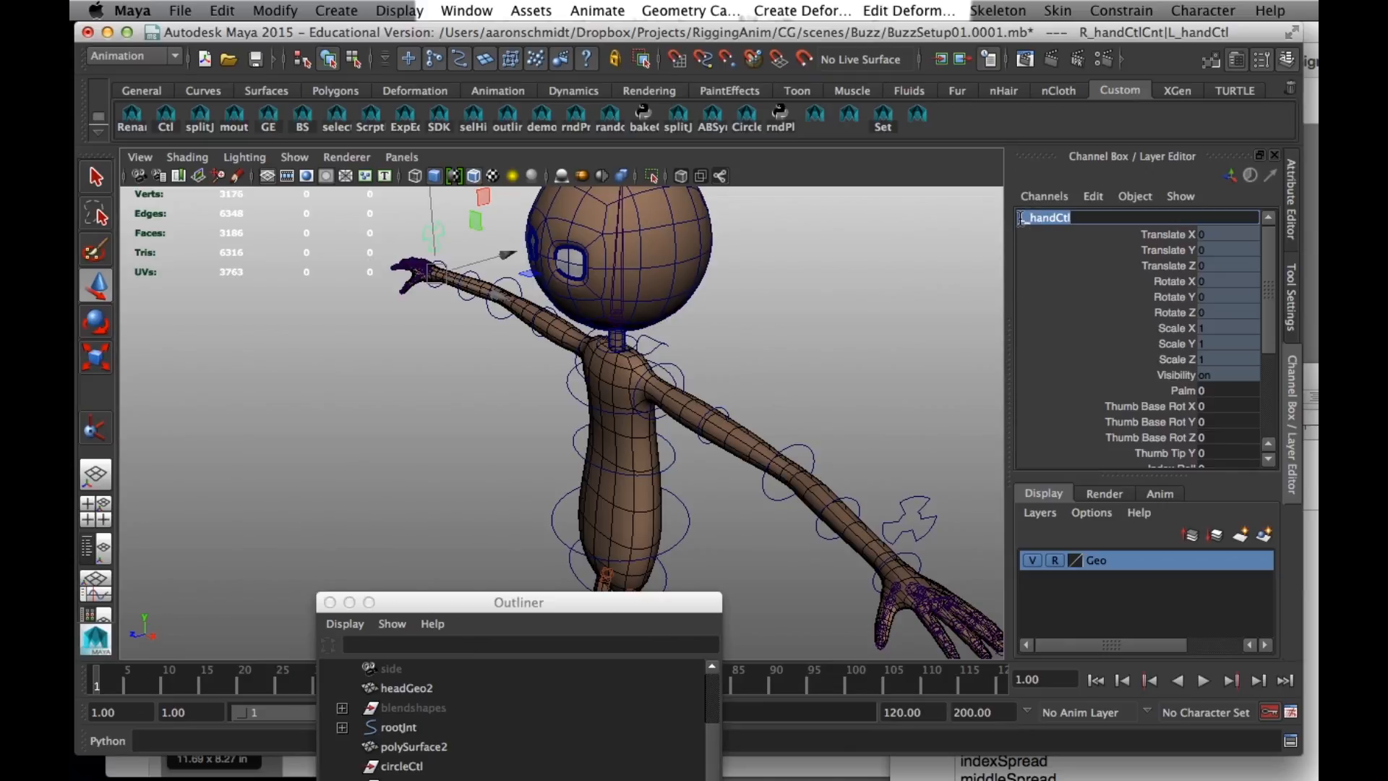
pyautogui.click(1036, 219)
pyautogui.press('BackSpace')
pyautogui.write('R')
pyautogui.press('Return')
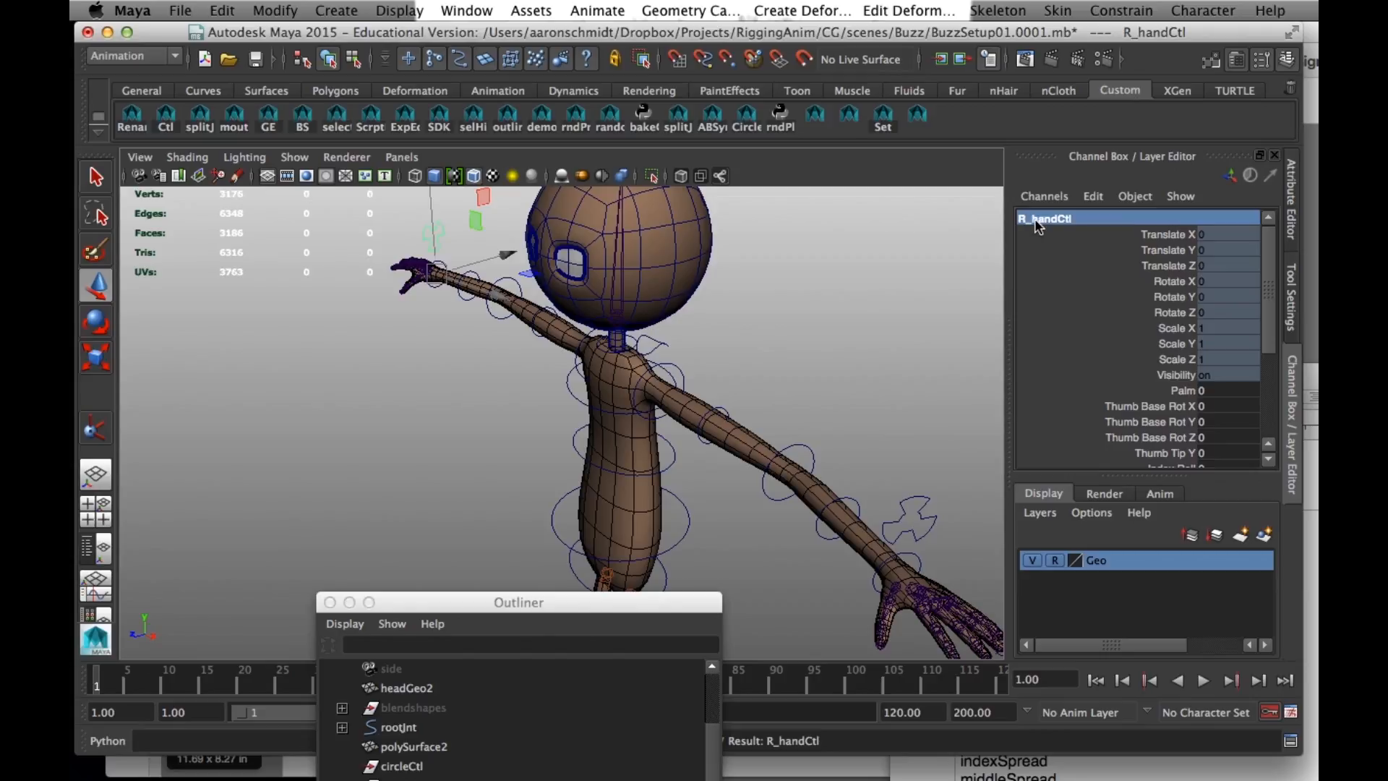
# - Inspect the R_handCtlCnt group's channels and constraints by selecting it in the Outliner
pyautogui.moveTo(548, 608); pyautogui.dragTo(414, 212)
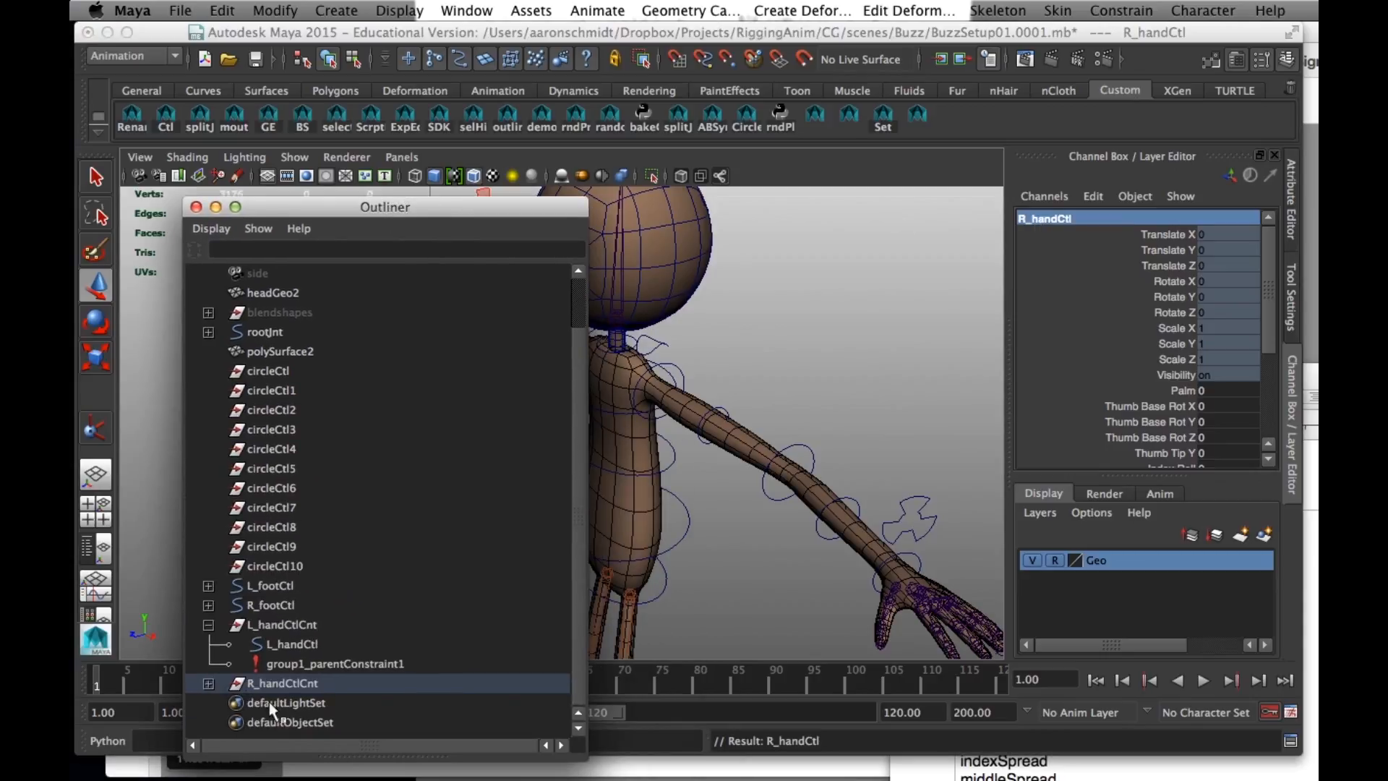
pyautogui.click(259, 626)
pyautogui.click(273, 683)
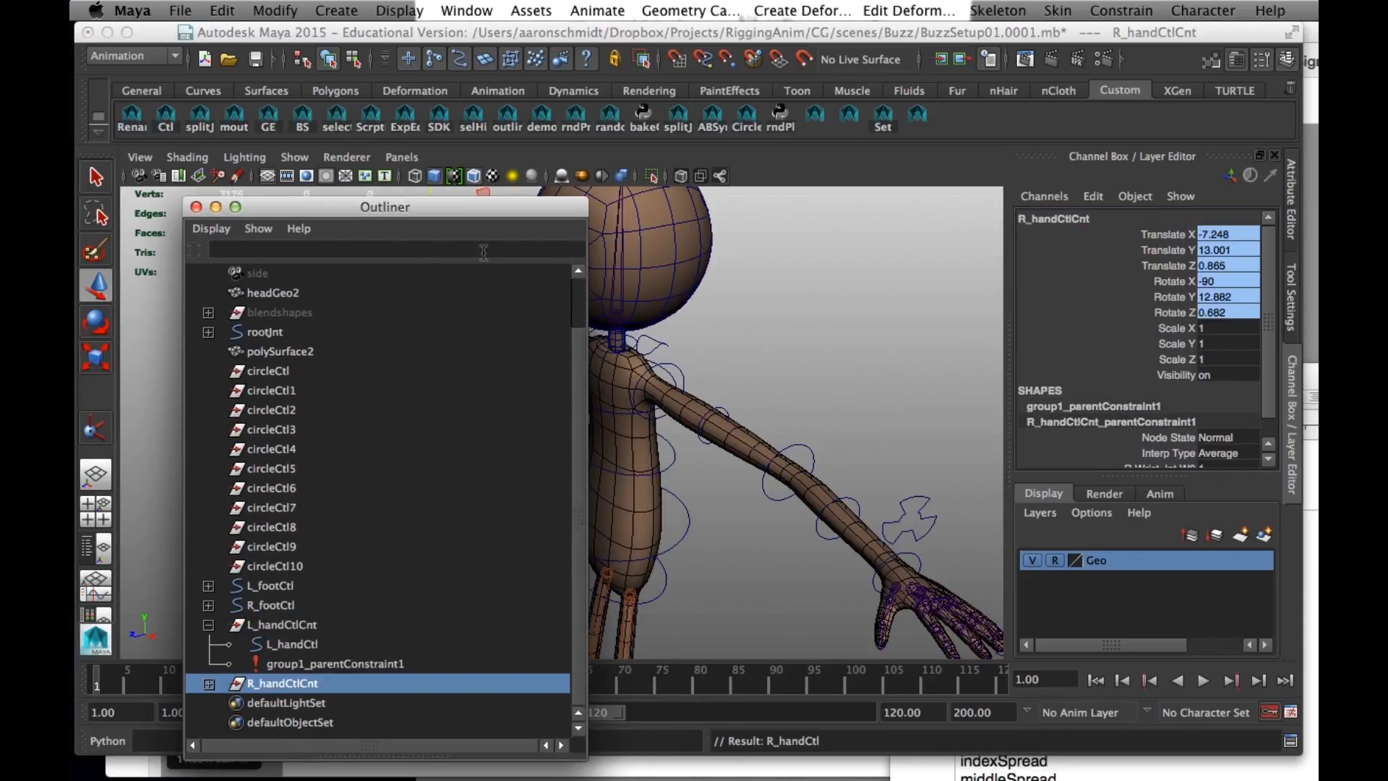
pyautogui.moveTo(484, 218); pyautogui.dragTo(416, 500)
pyautogui.click(495, 318)
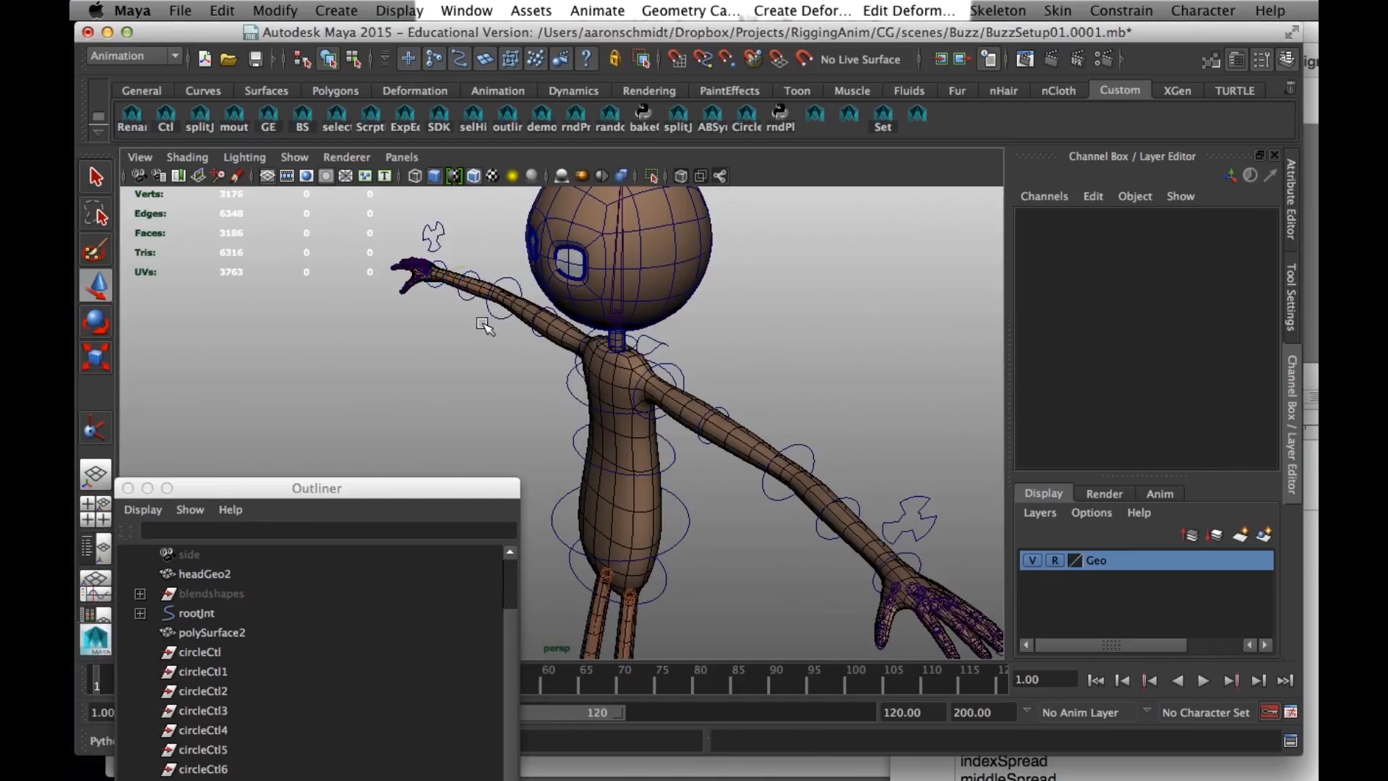
# - Test-rotate the right elbow joint to check whether the hand control follows the arm, and undo the rotation
pyautogui.click(497, 317)
pyautogui.press('e')
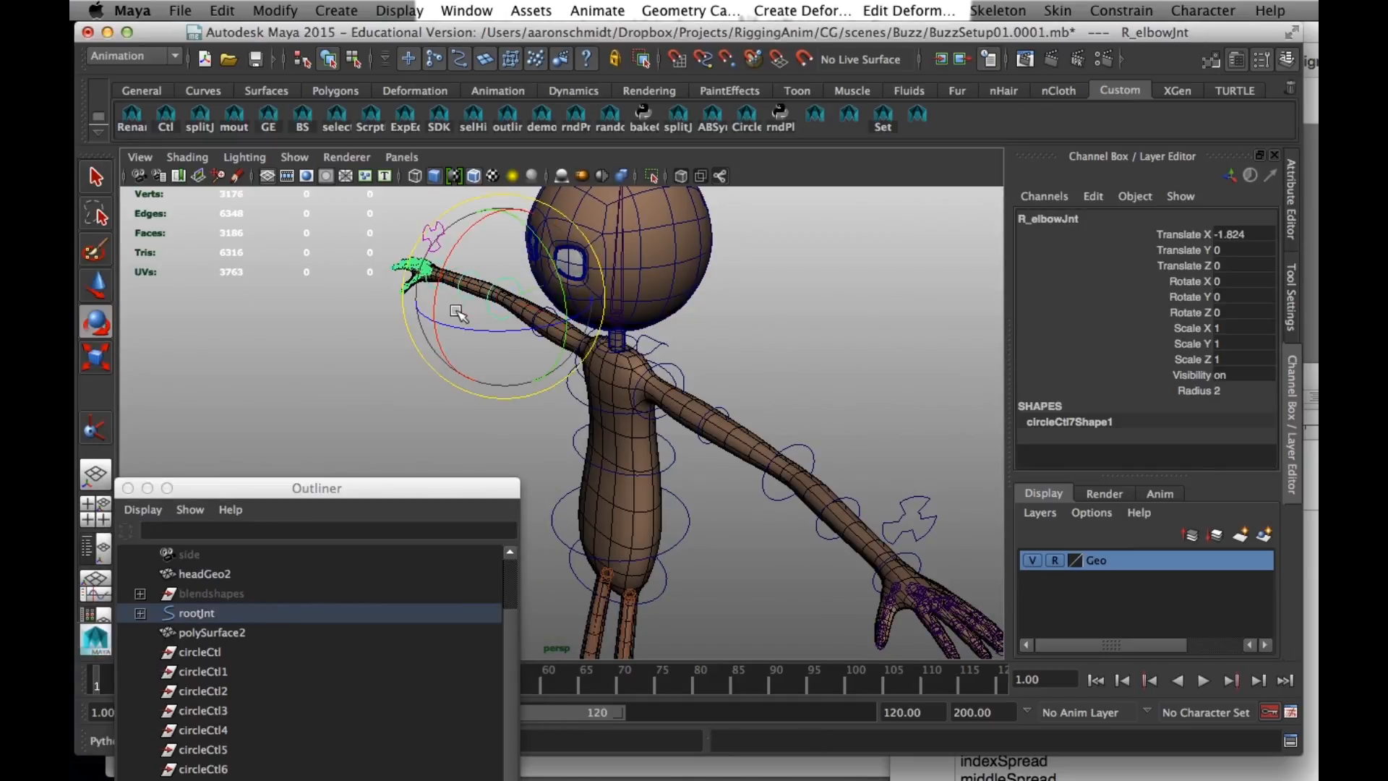
pyautogui.moveTo(456, 324); pyautogui.dragTo(523, 328)
pyautogui.press('z')
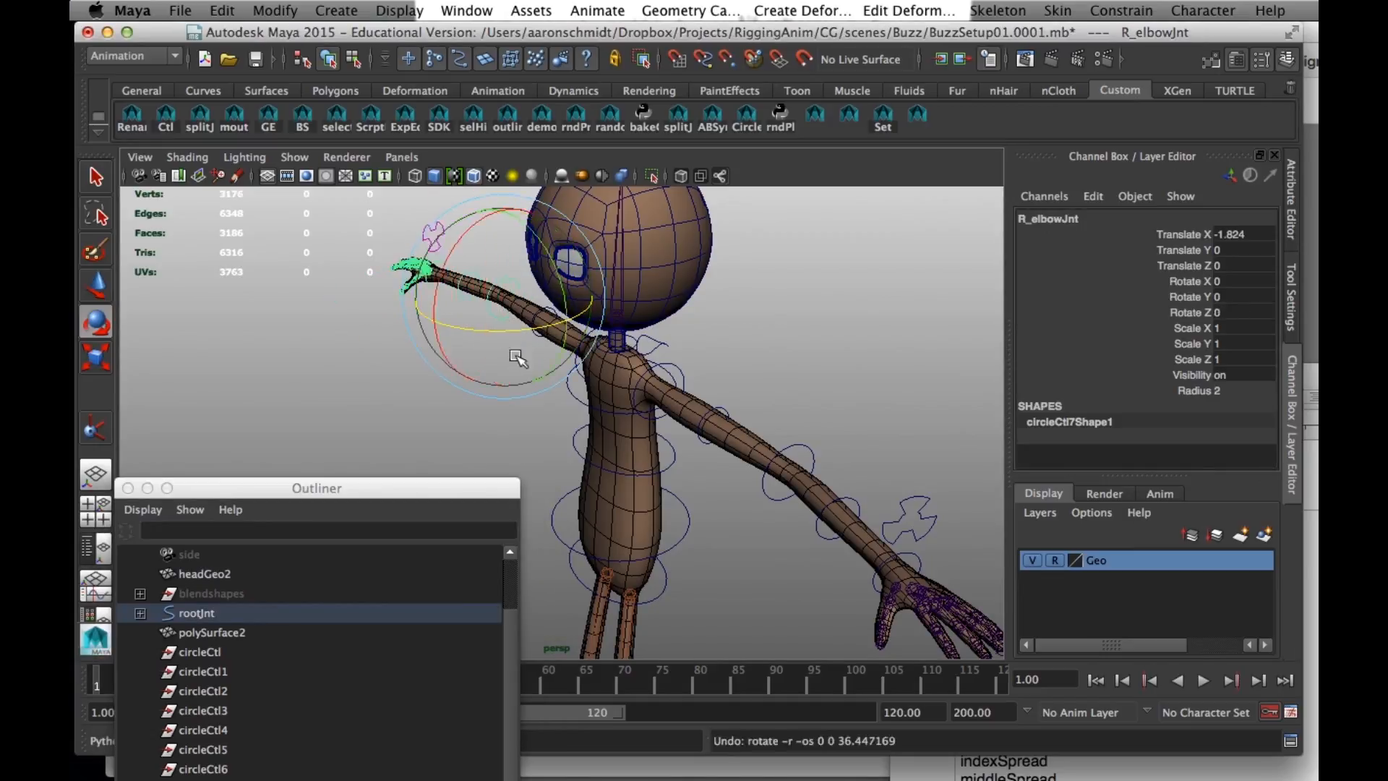
# - Bring the character's left arm and hand into view and save the scene
pyautogui.keyDown('alt'); pyautogui.moveTo(501, 437); pyautogui.dragTo(434, 412, button='right'); pyautogui.keyUp('alt')
pyautogui.keyDown('alt'); pyautogui.moveTo(433, 413); pyautogui.dragTo(498, 421); pyautogui.keyUp('alt')
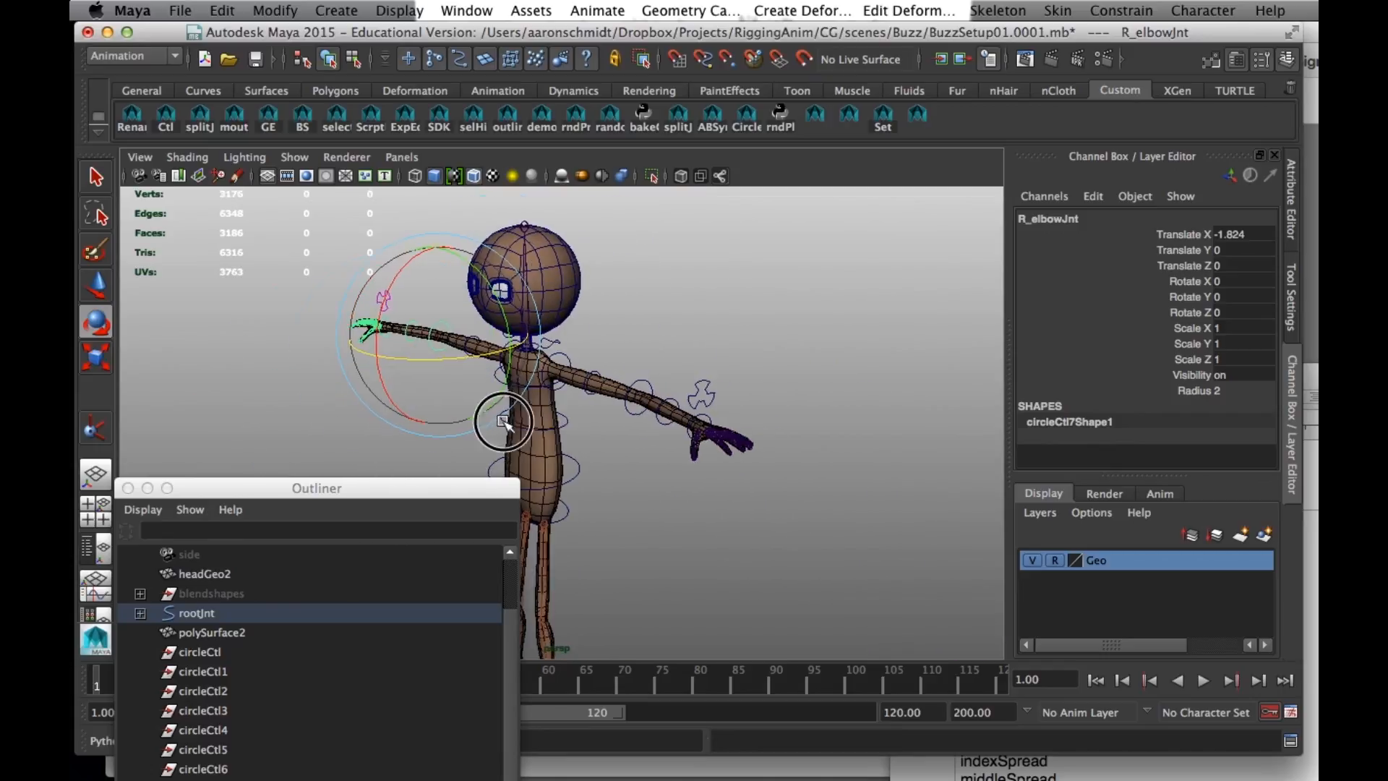
pyautogui.keyDown('alt'); pyautogui.moveTo(499, 421); pyautogui.dragTo(748, 480, button='right'); pyautogui.keyUp('alt')
pyautogui.keyDown('alt'); pyautogui.moveTo(749, 480); pyautogui.dragTo(744, 423); pyautogui.keyUp('alt')
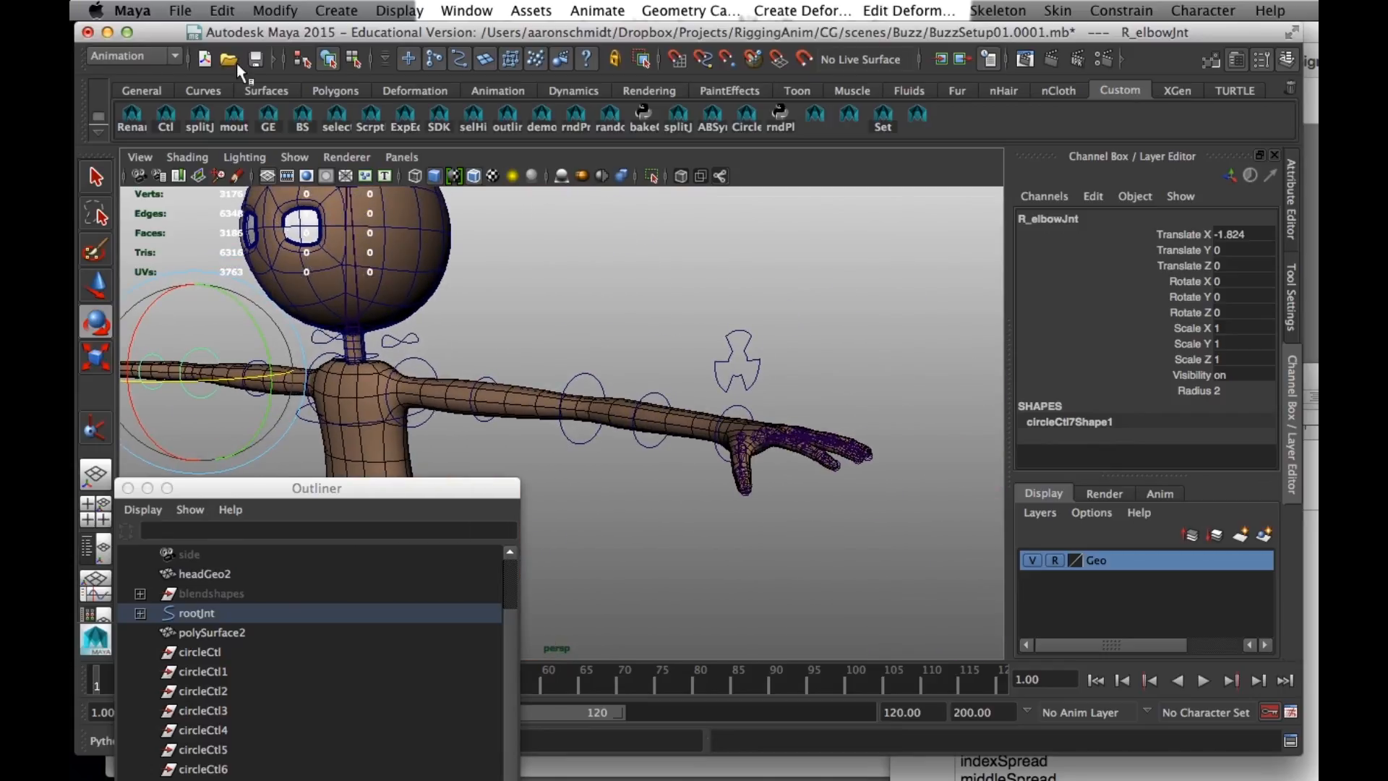
pyautogui.click(257, 60)
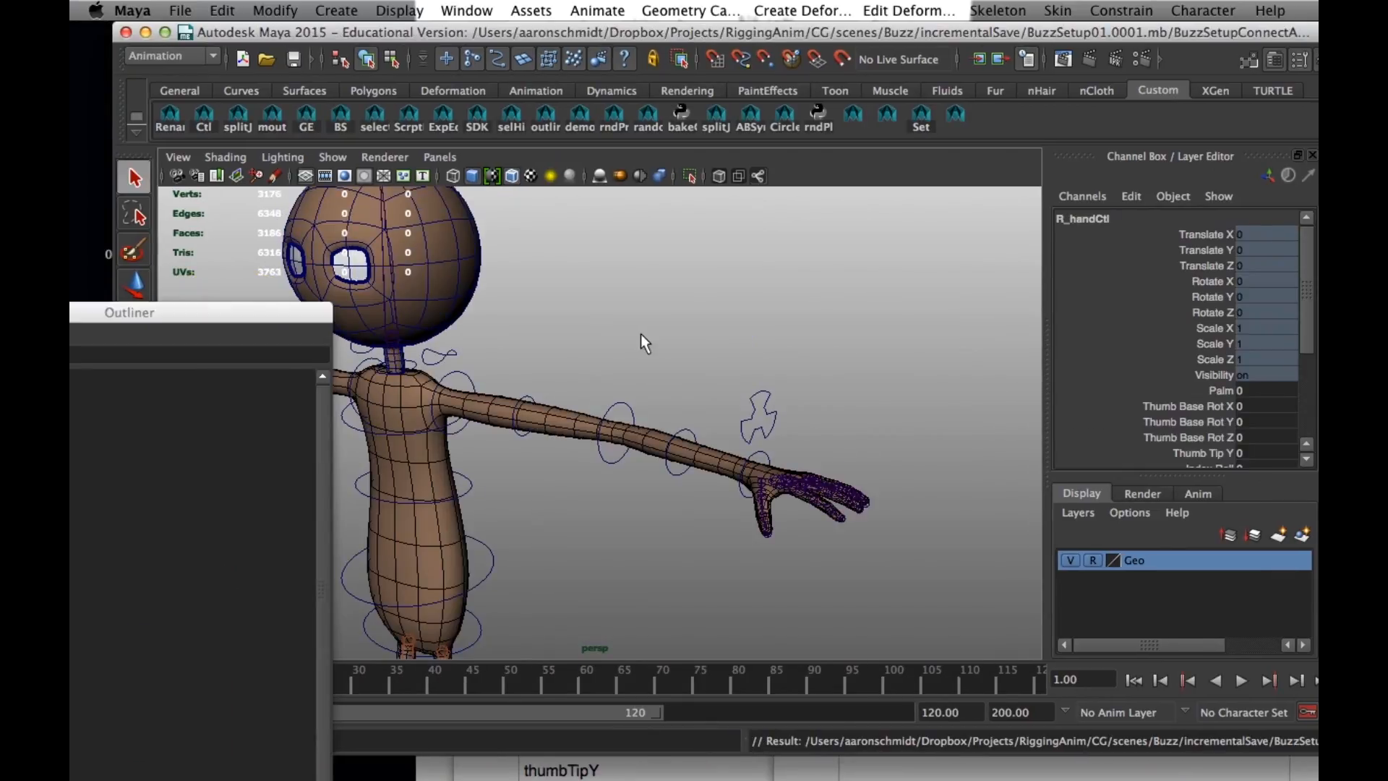
# - Select the left hand control L_handCtl and open the Connection Editor with it loaded as the output object
pyautogui.keyDown('alt'); pyautogui.moveTo(661, 346); pyautogui.dragTo(713, 345); pyautogui.keyUp('alt')
pyautogui.keyDown('alt'); pyautogui.moveTo(713, 344); pyautogui.dragTo(565, 335, button='middle'); pyautogui.keyUp('alt')
pyautogui.keyDown('alt'); pyautogui.moveTo(564, 334); pyautogui.dragTo(688, 379, button='right'); pyautogui.keyUp('alt')
pyautogui.keyDown('alt'); pyautogui.moveTo(688, 379); pyautogui.dragTo(609, 370); pyautogui.keyUp('alt')
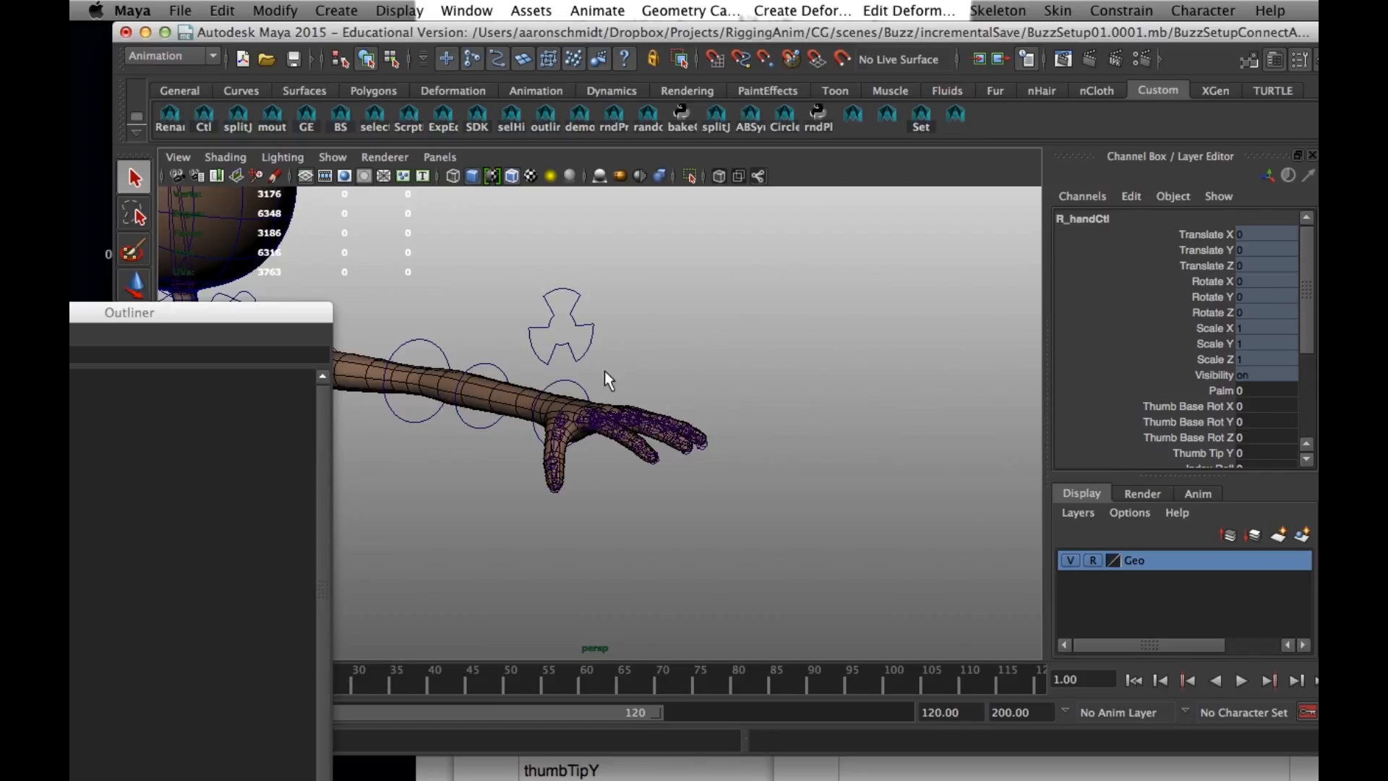
pyautogui.keyDown('alt'); pyautogui.moveTo(595, 412); pyautogui.dragTo(558, 449); pyautogui.keyUp('alt')
pyautogui.keyDown('alt'); pyautogui.moveTo(558, 449); pyautogui.dragTo(557, 432, button='middle'); pyautogui.keyUp('alt')
pyautogui.keyDown('alt'); pyautogui.moveTo(557, 432); pyautogui.dragTo(610, 375); pyautogui.keyUp('alt')
pyautogui.click(571, 291)
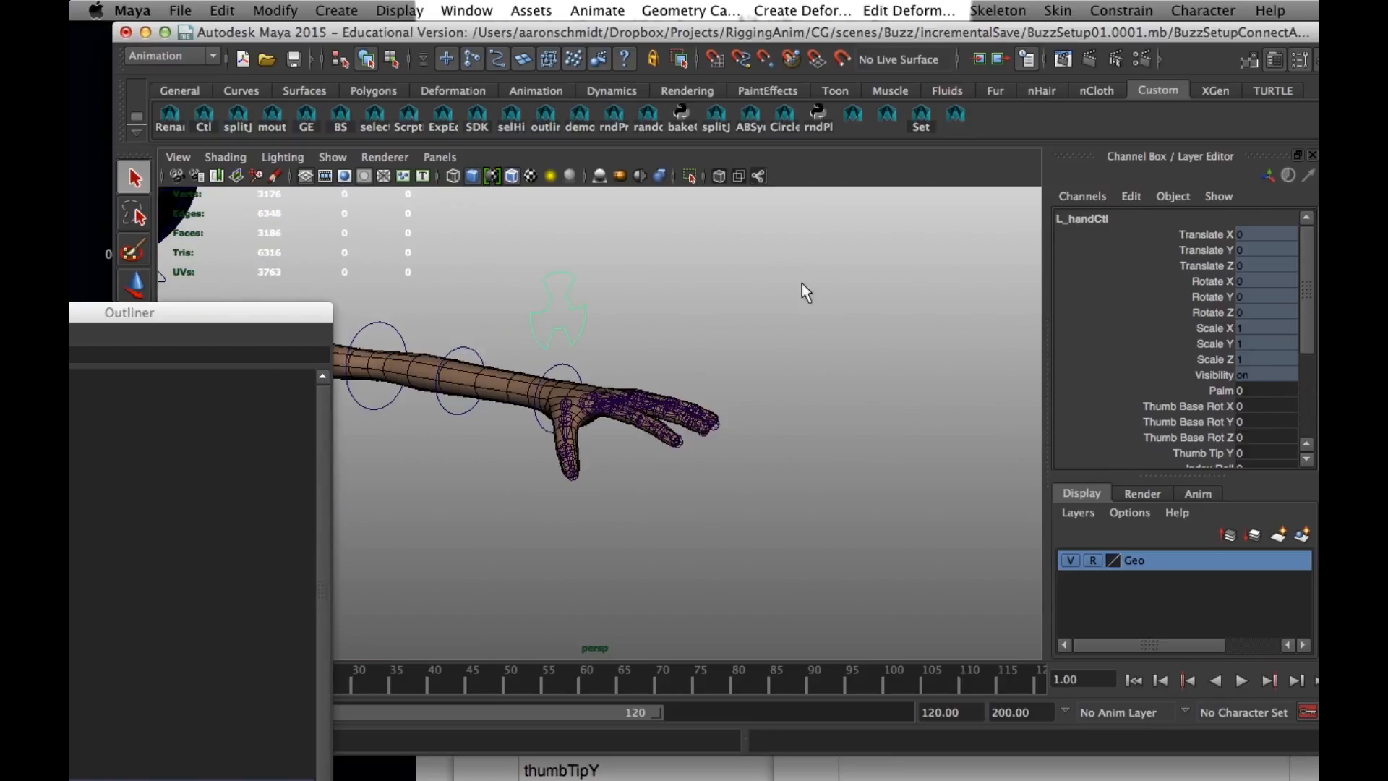
pyautogui.click(449, 10)
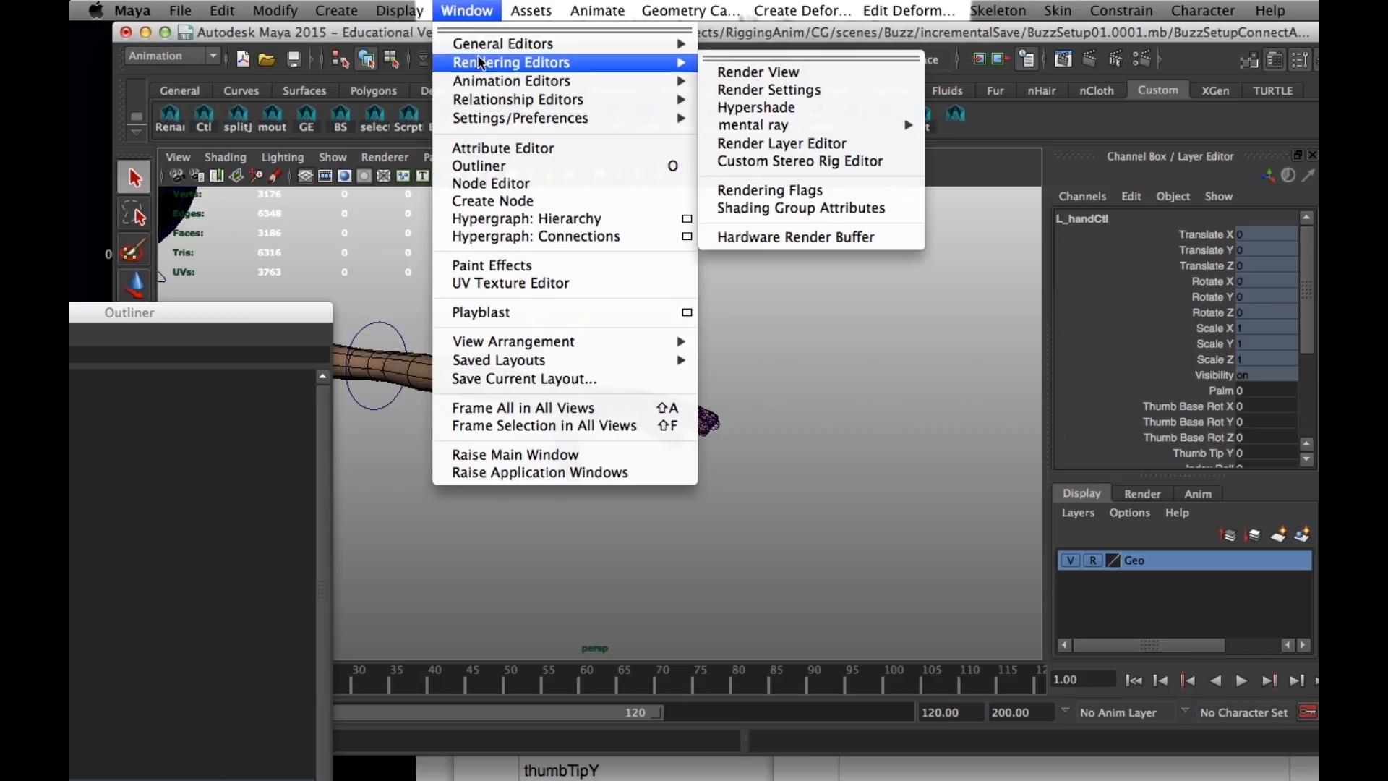
pyautogui.moveTo(627, 44)
pyautogui.click(754, 87)
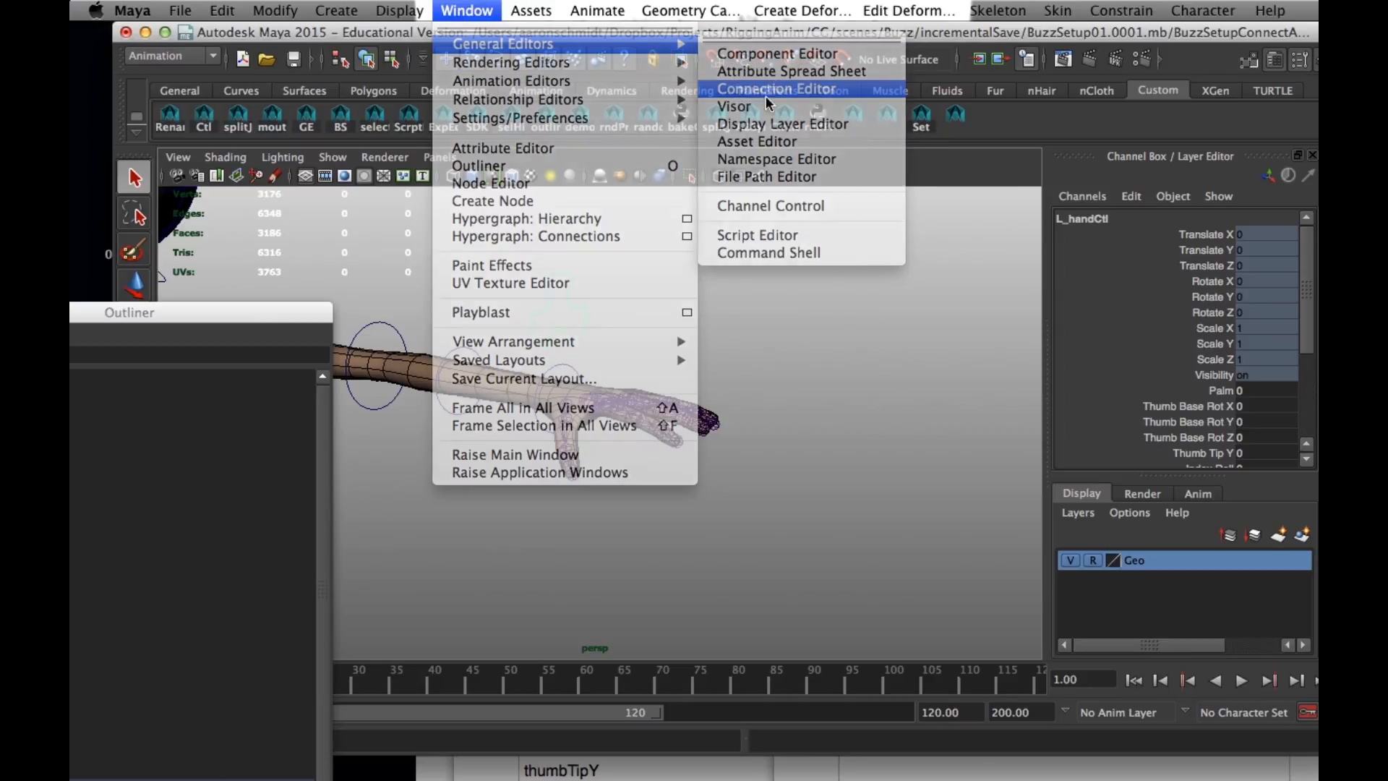
pyautogui.moveTo(1221, 36); pyautogui.dragTo(1180, 37)
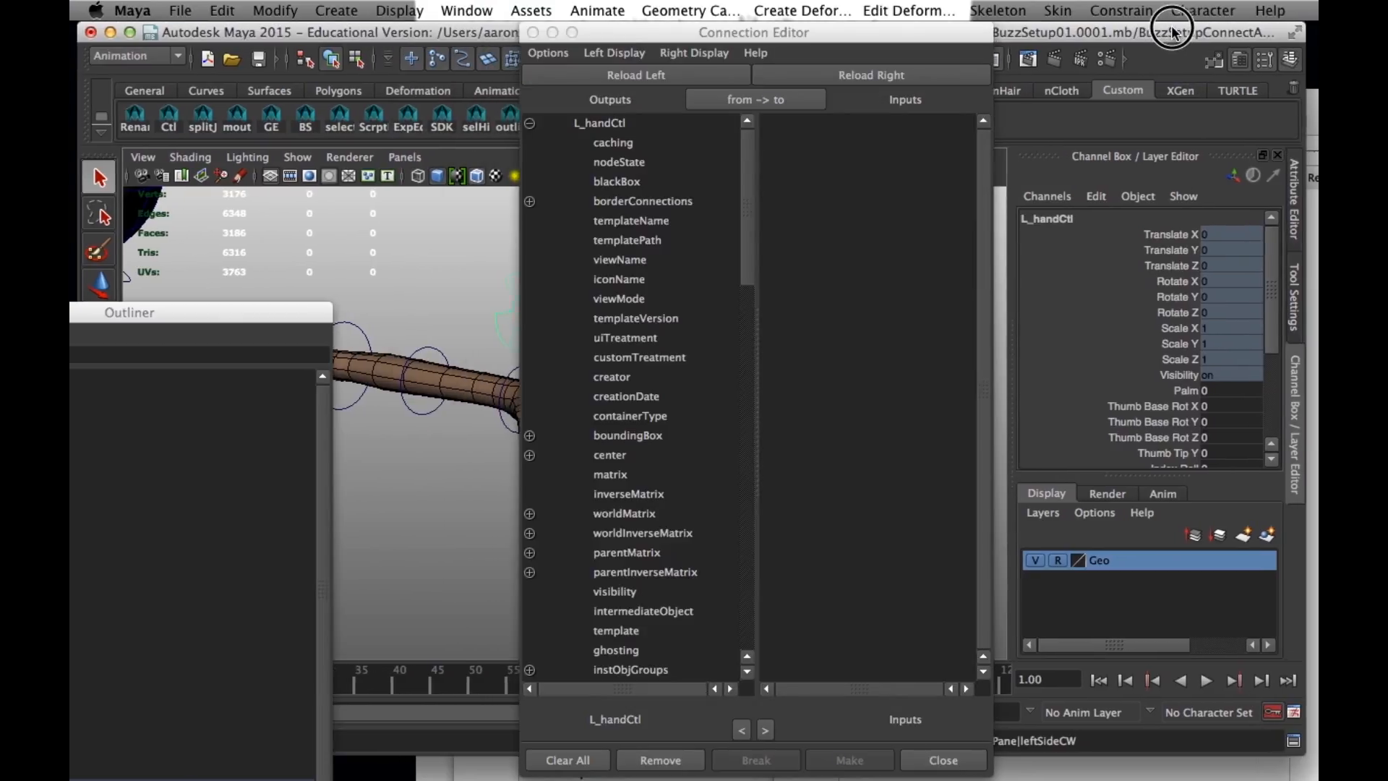
# - Open the Script Editor, clear all its contents and move its window clear of the Connection Editor
pyautogui.click(1287, 743)
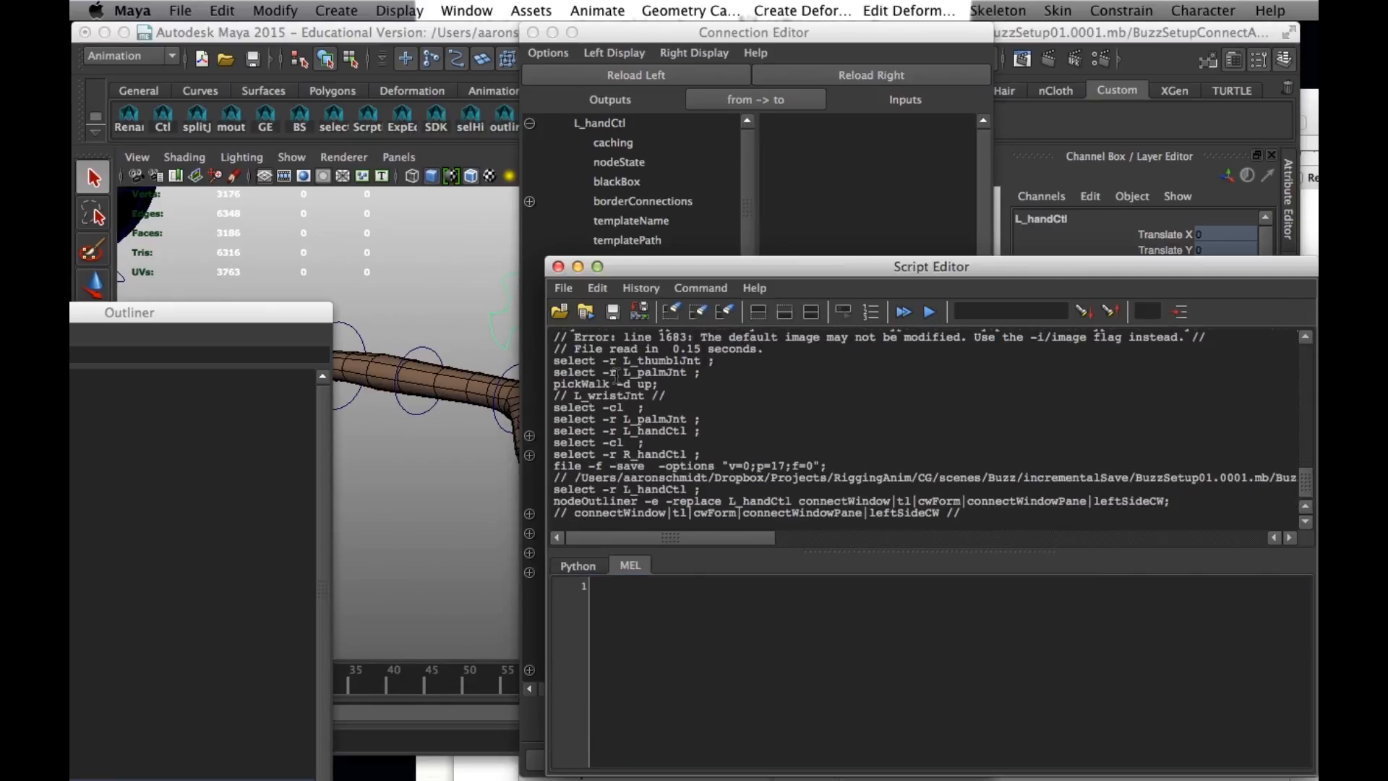
pyautogui.click(613, 288)
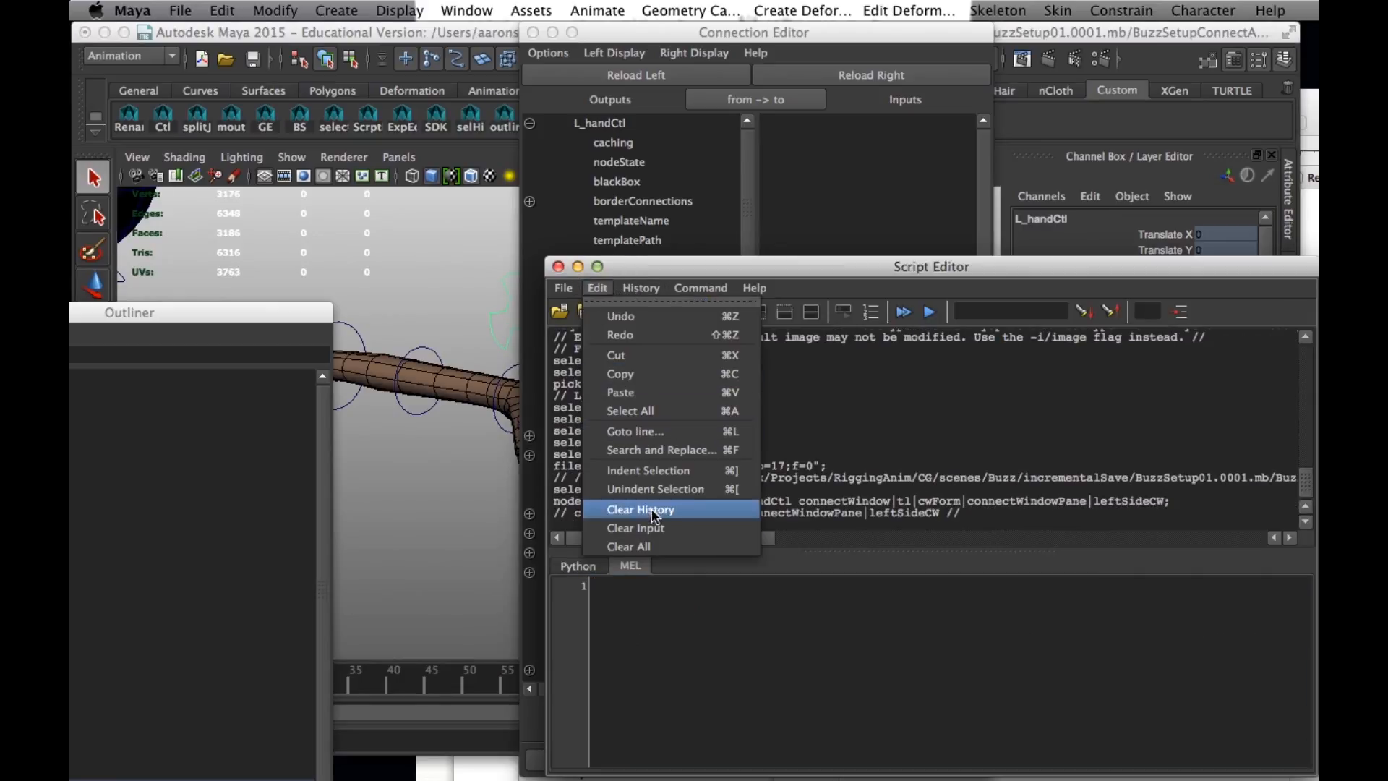
pyautogui.click(636, 545)
pyautogui.moveTo(723, 270); pyautogui.dragTo(607, 256)
pyautogui.click(466, 10)
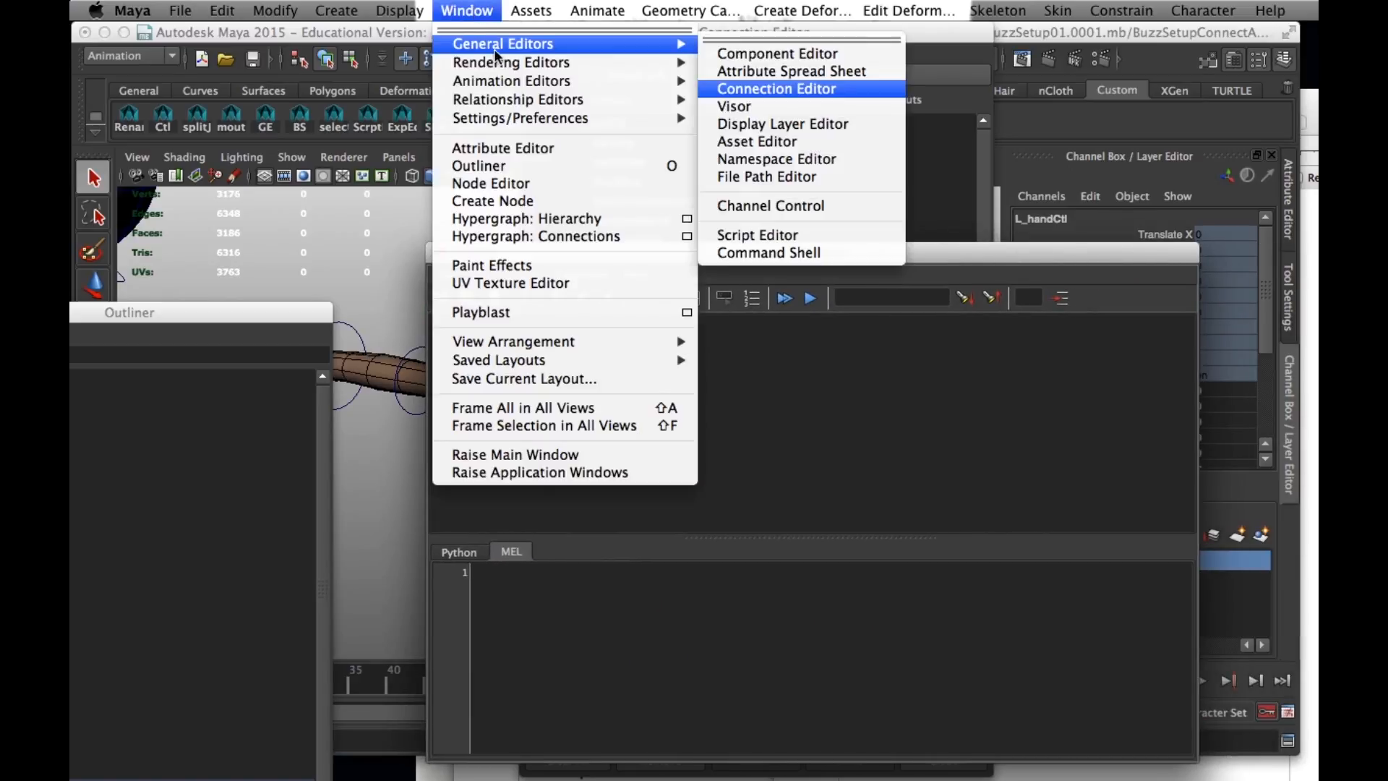
pyautogui.moveTo(597, 44)
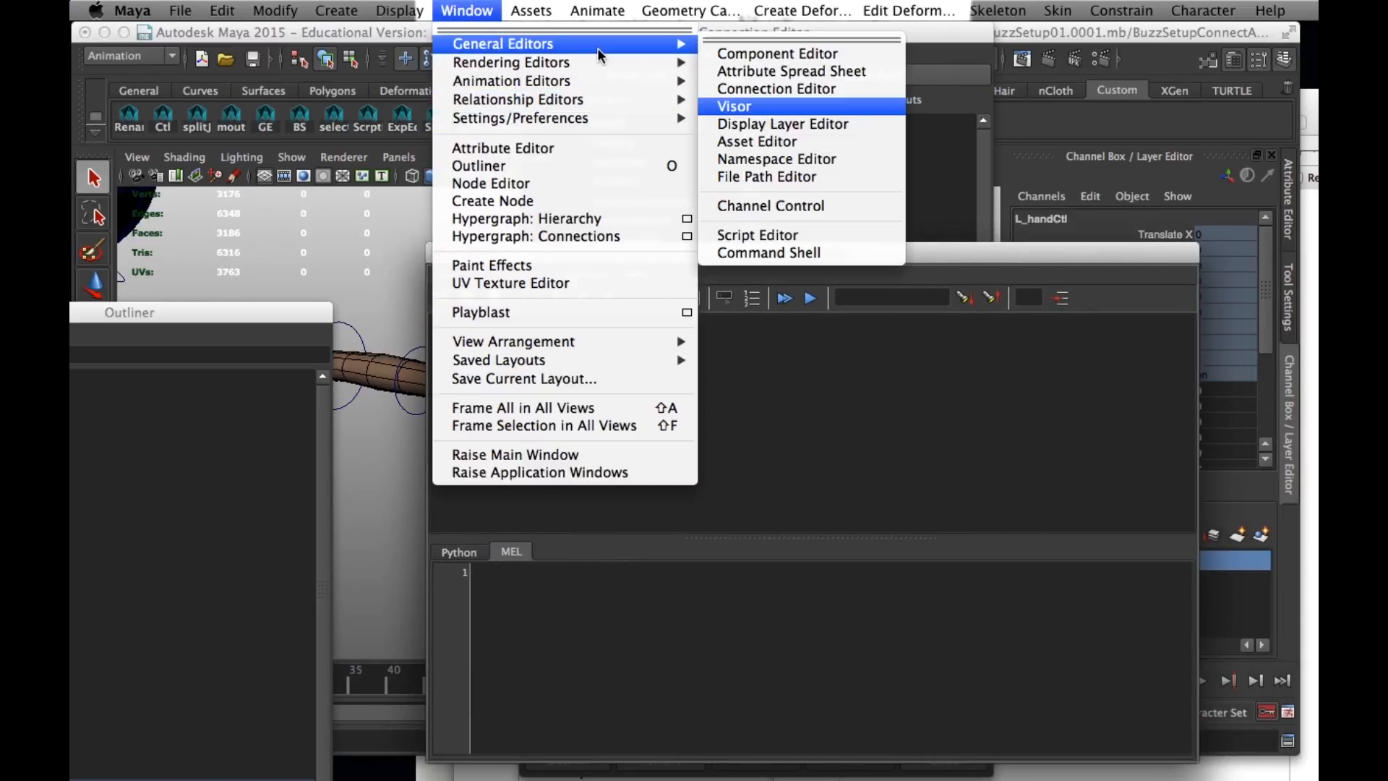
pyautogui.click(967, 255)
pyautogui.moveTo(888, 259); pyautogui.dragTo(1176, 683)
# - Choose L_handCtl's palm attribute as the output in the Connection Editor
pyautogui.click(744, 210)
pyautogui.moveTo(743, 210); pyautogui.dragTo(749, 561)
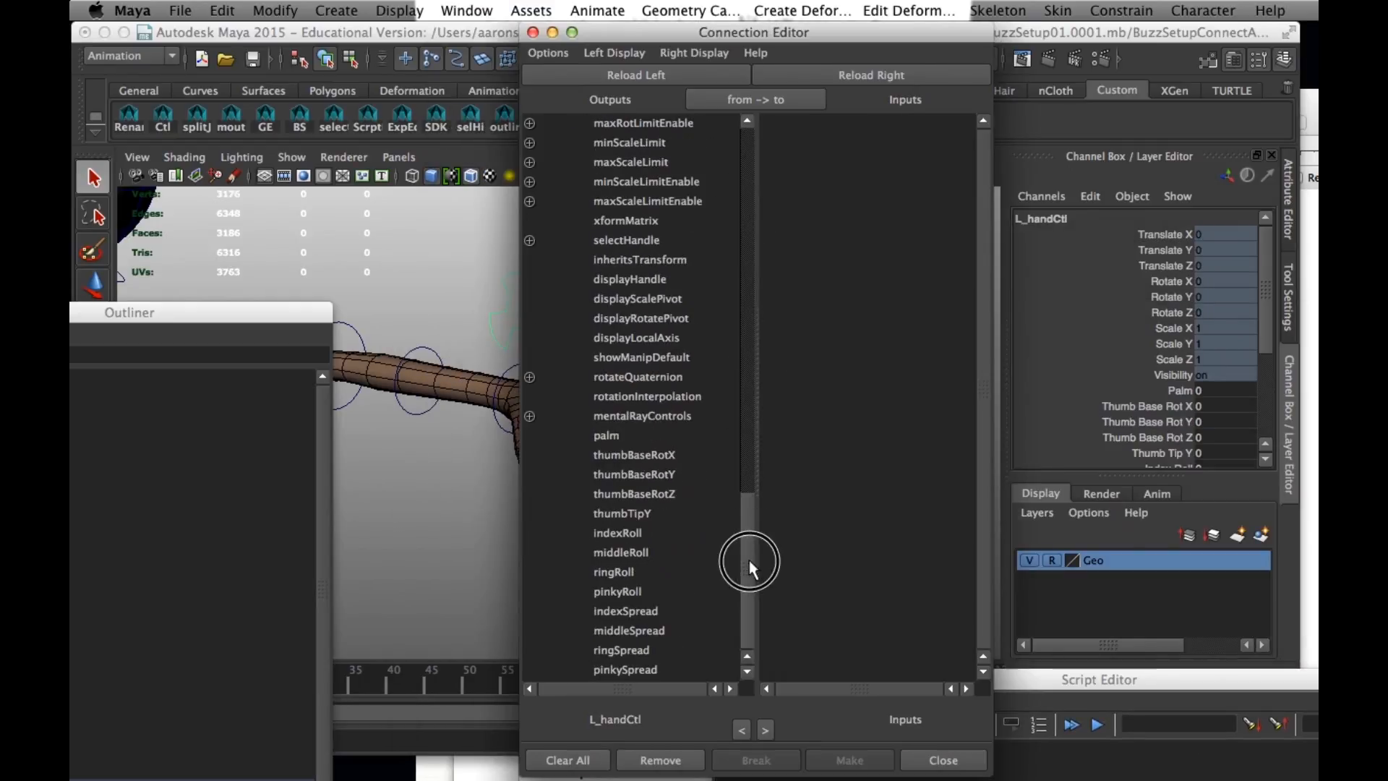
pyautogui.click(609, 436)
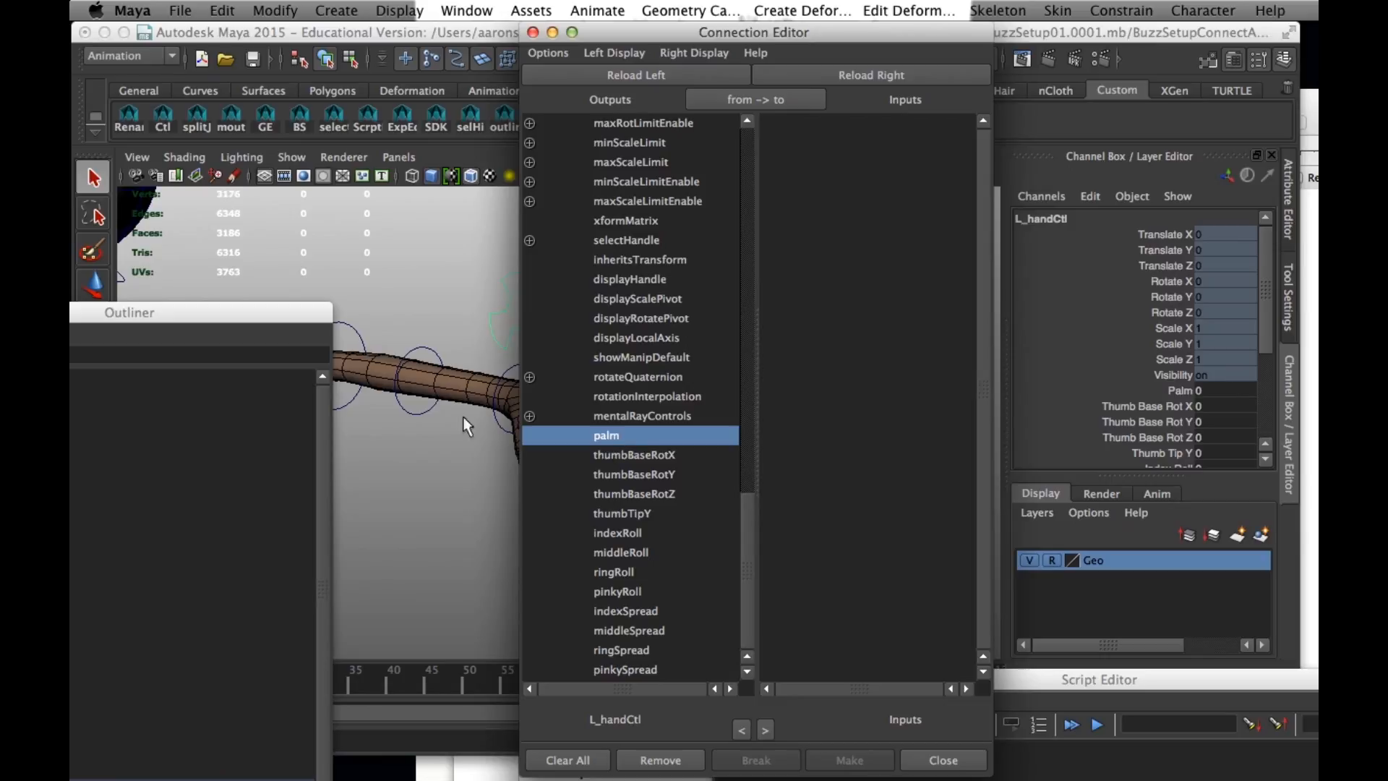
# - Bring the left hand into clear view and select its palm joint, L_palmJnt
pyautogui.moveTo(192, 311); pyautogui.dragTo(322, 518)
pyautogui.keyDown('alt'); pyautogui.moveTo(196, 367); pyautogui.dragTo(282, 486); pyautogui.keyUp('alt')
pyautogui.click(275, 432)
pyautogui.keyDown('alt'); pyautogui.moveTo(282, 485); pyautogui.dragTo(305, 379, button='middle'); pyautogui.keyUp('alt')
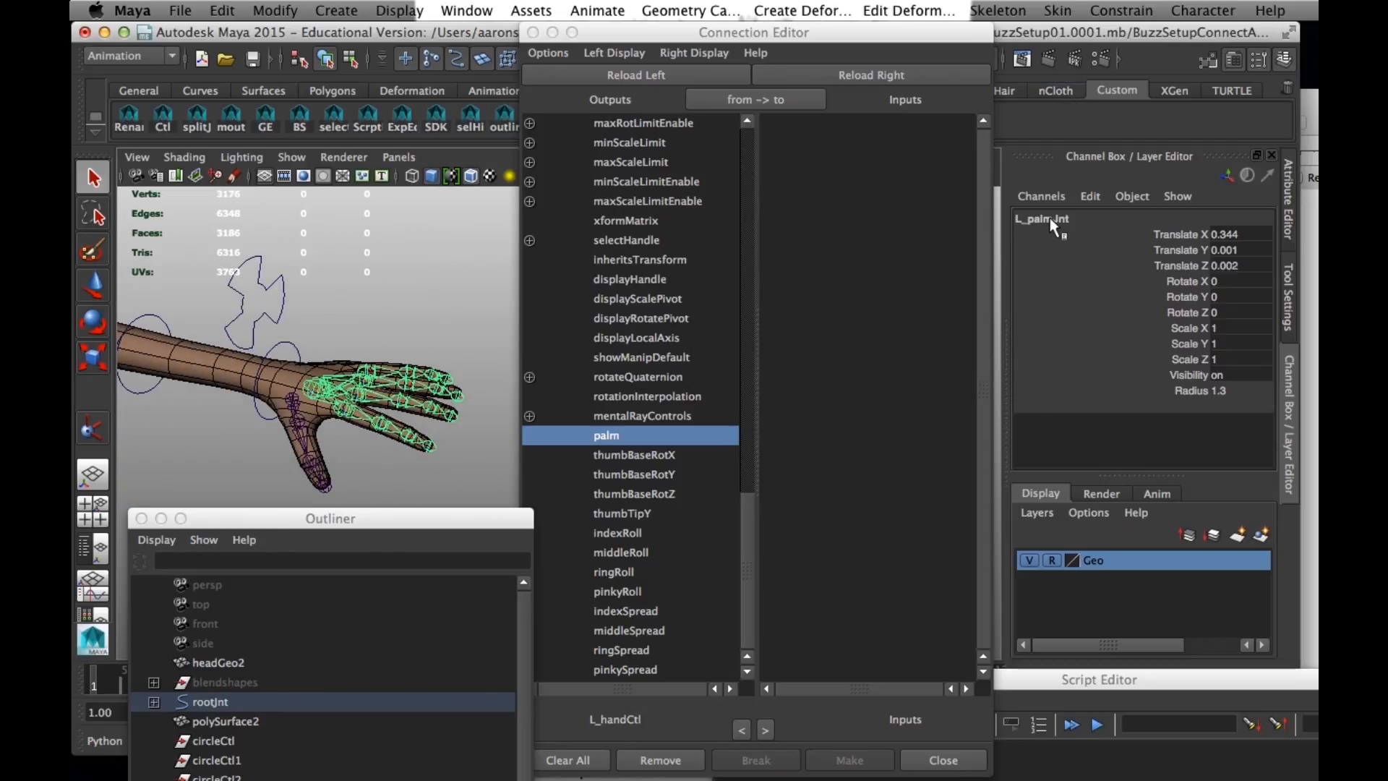
# - Test-rotate the left palm joint to find its bending axis, and undo the rotation
pyautogui.press('e')
pyautogui.moveTo(300, 329); pyautogui.dragTo(343, 361)
pyautogui.press('z')
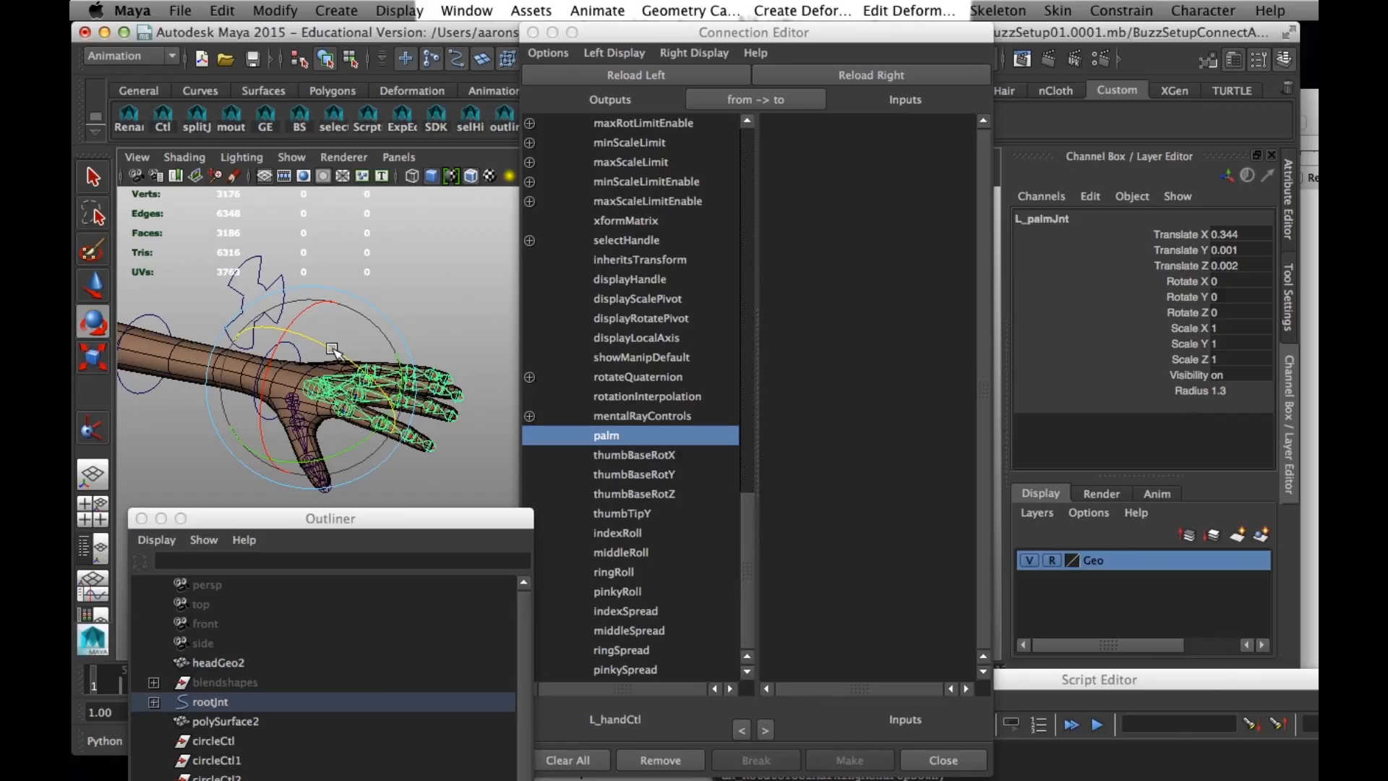
# - Load L_palmJnt as the input object and connect L_handCtl's palm attribute to its rotateZ
pyautogui.click(781, 77)
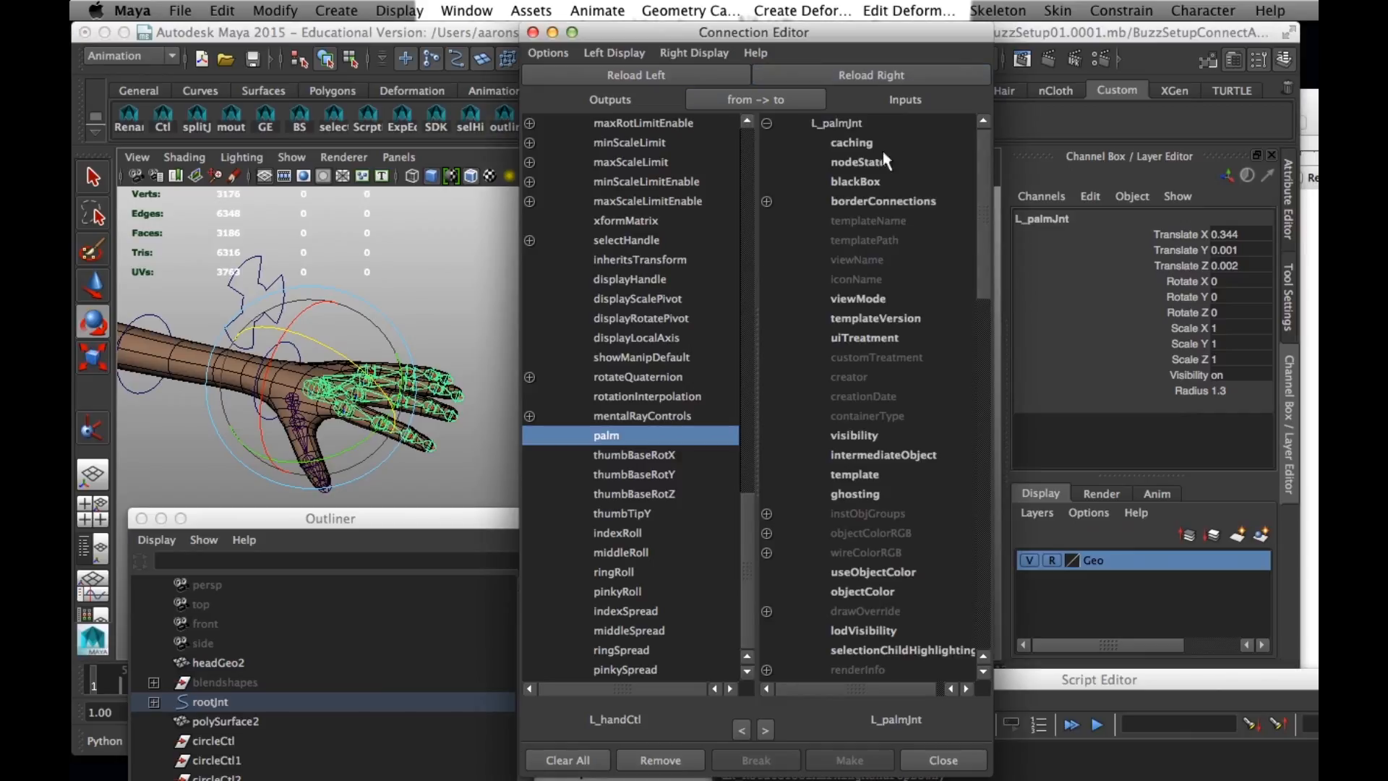
pyautogui.scroll(-2, 964, 292)
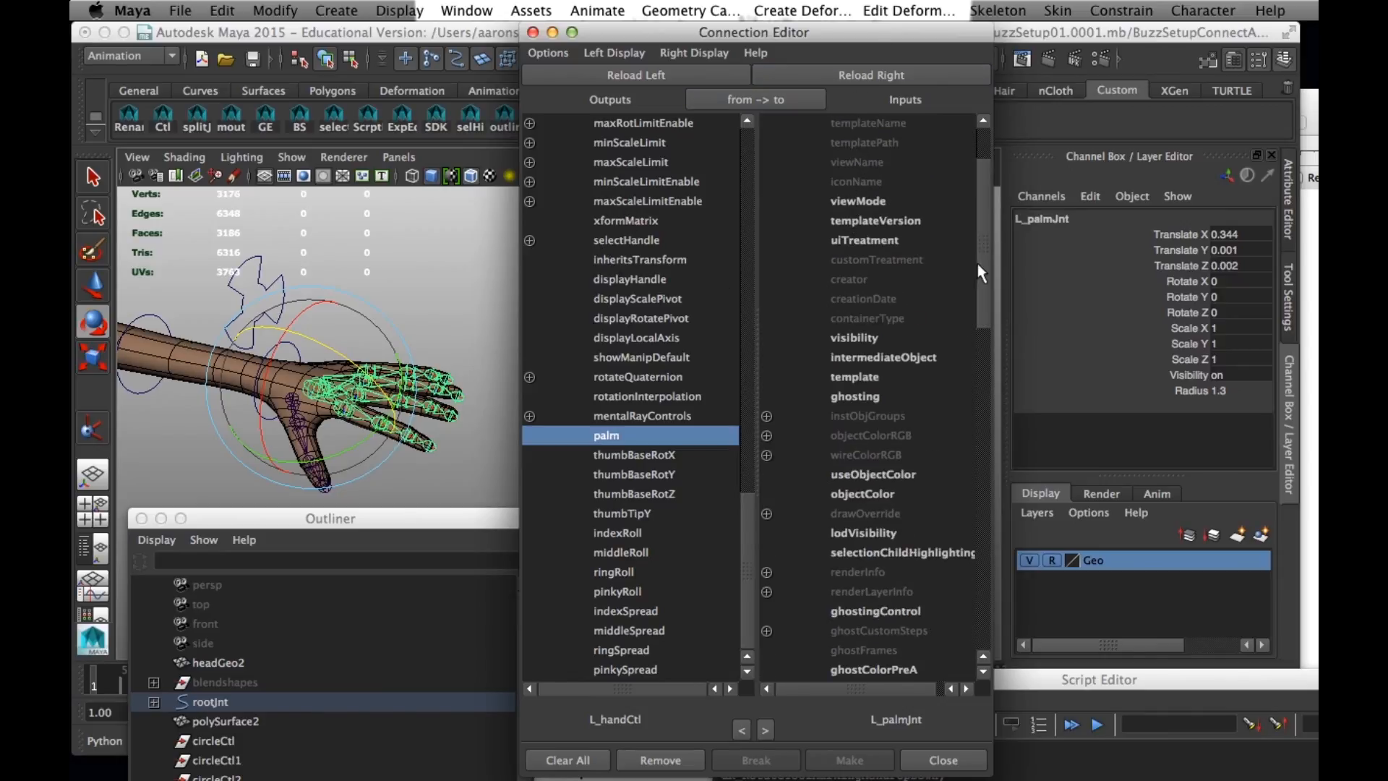
pyautogui.scroll(-6, 979, 273)
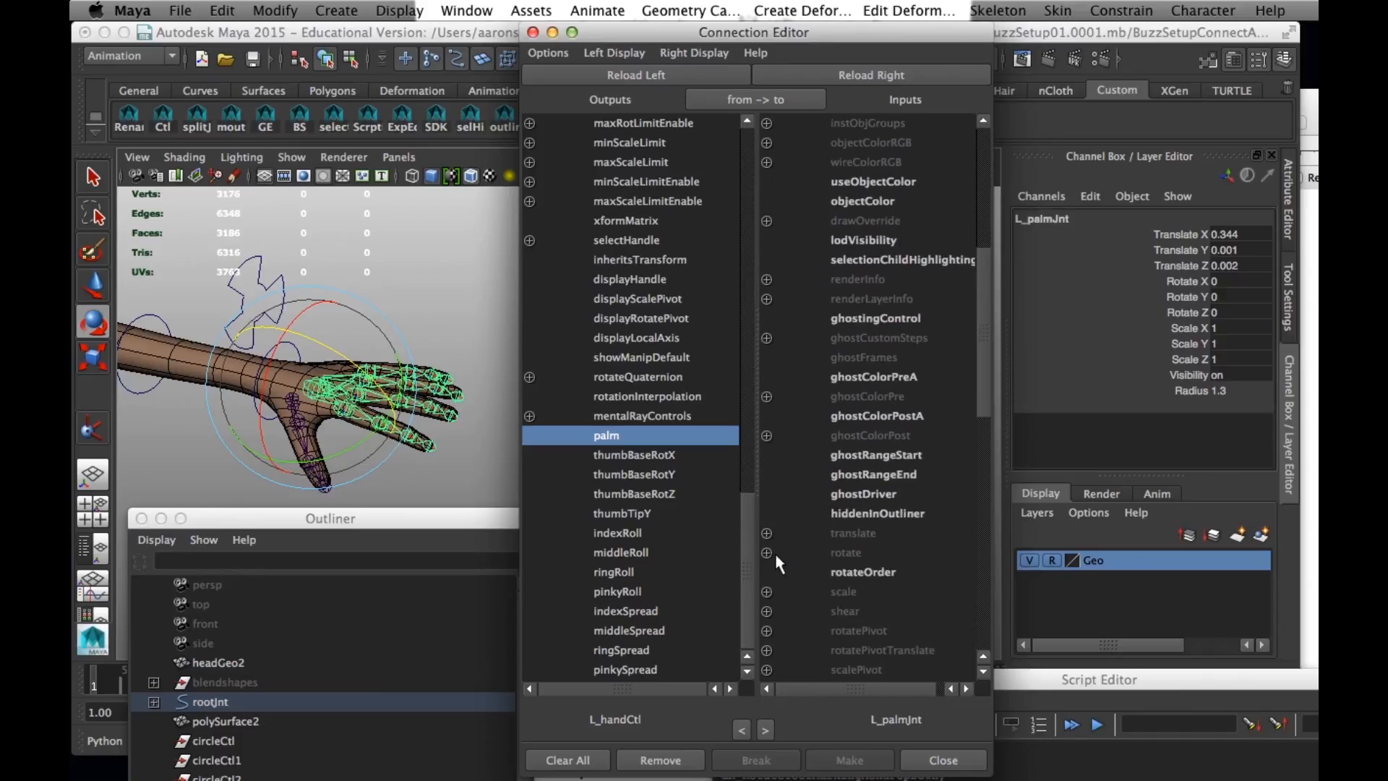
pyautogui.click(767, 553)
pyautogui.click(866, 614)
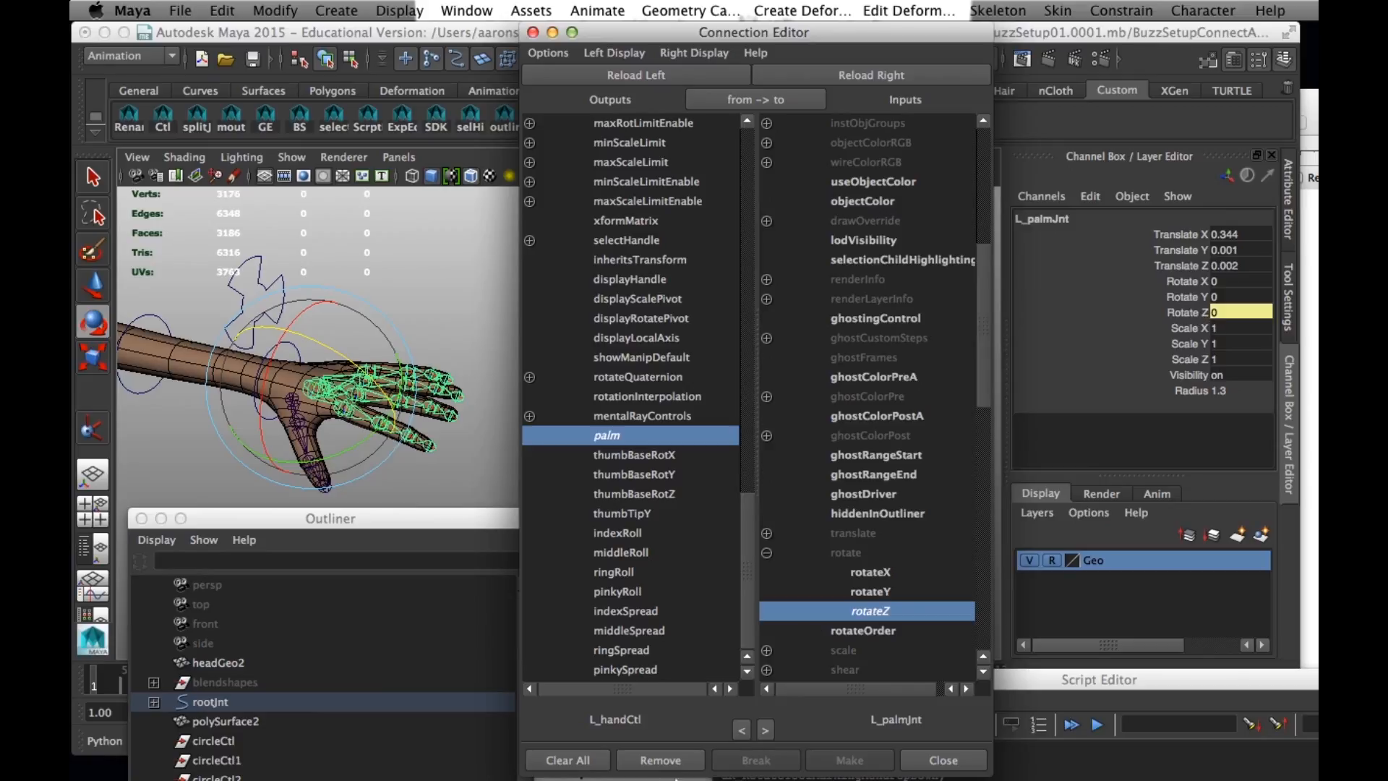
# - Close the Connection Editor and copy the logged connectAttr command linking L_handCtl.palm to L_palmJnt.rotateZ from the Script Editor
pyautogui.click(905, 757)
pyautogui.moveTo(925, 682); pyautogui.dragTo(800, 335)
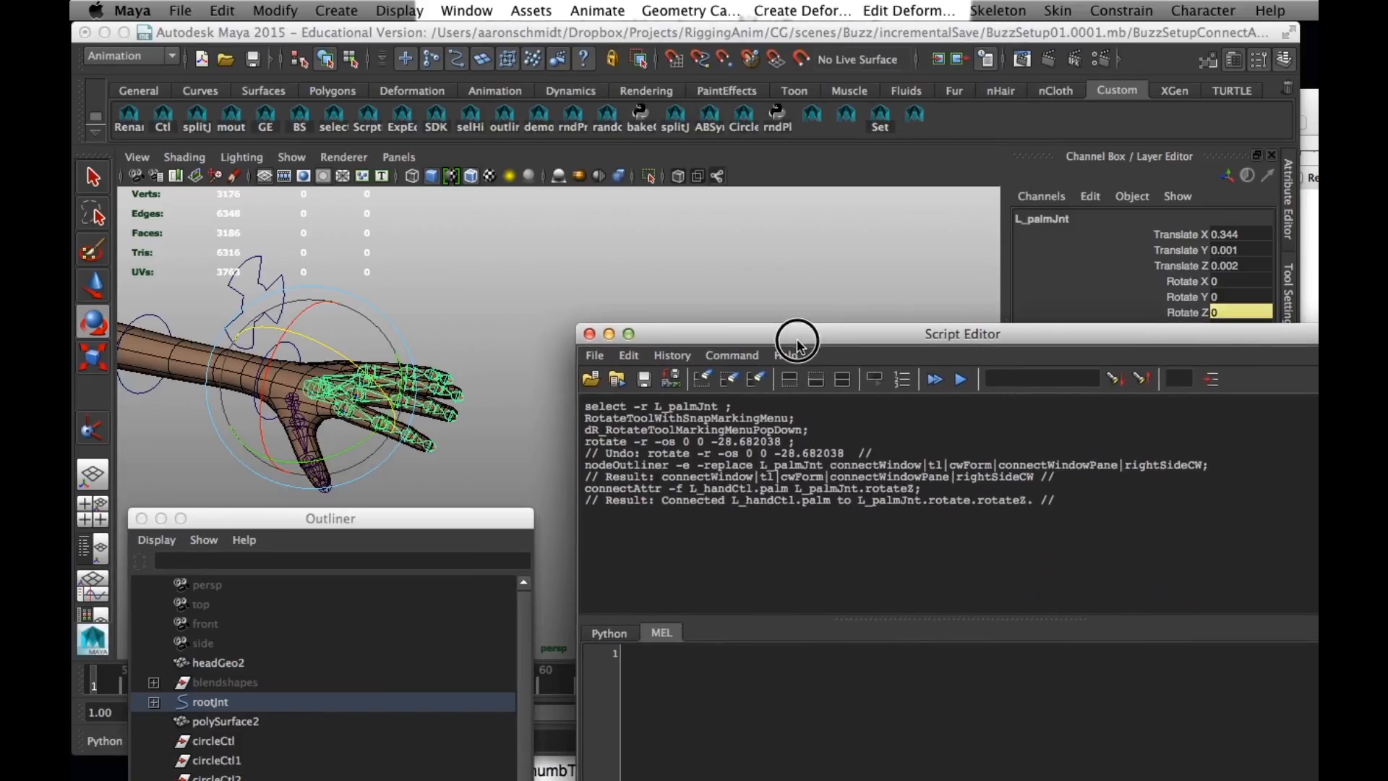
pyautogui.moveTo(935, 488); pyautogui.dragTo(557, 488)
pyautogui.press('super+c')
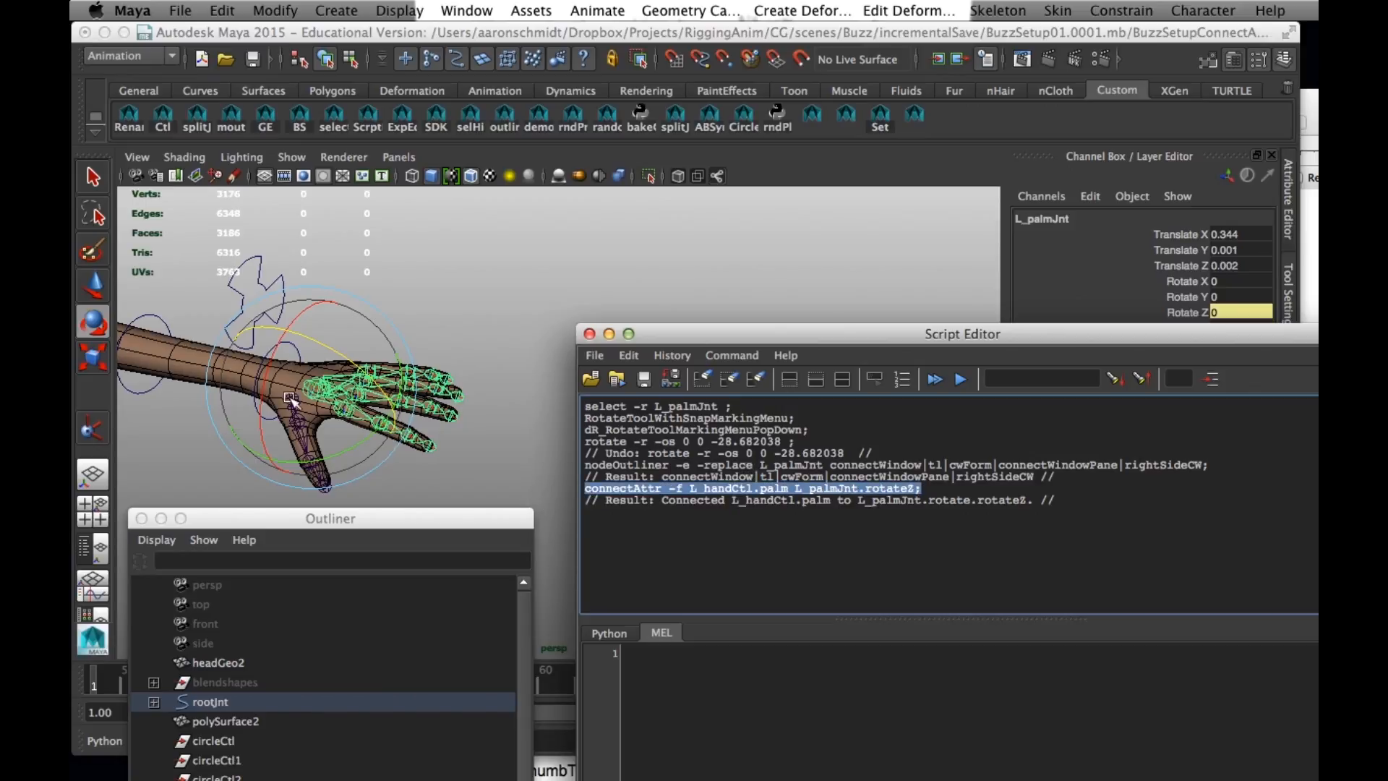
pyautogui.moveTo(672, 335); pyautogui.dragTo(536, 293)
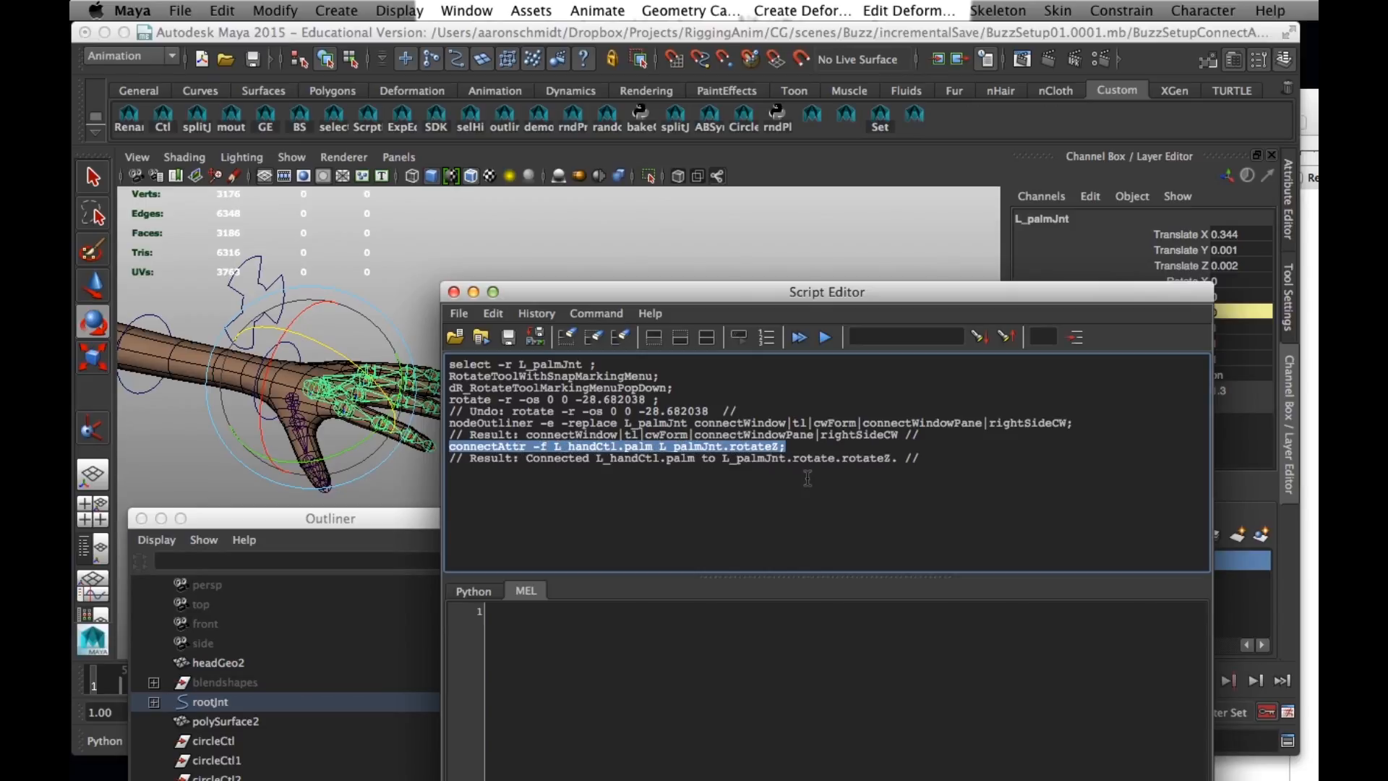
# - Switch to connectAttributes2.rtf in TextEdit and paste the palm connectAttr command on its own line above the thumb commands, matching the document's style
pyautogui.click(1312, 241)
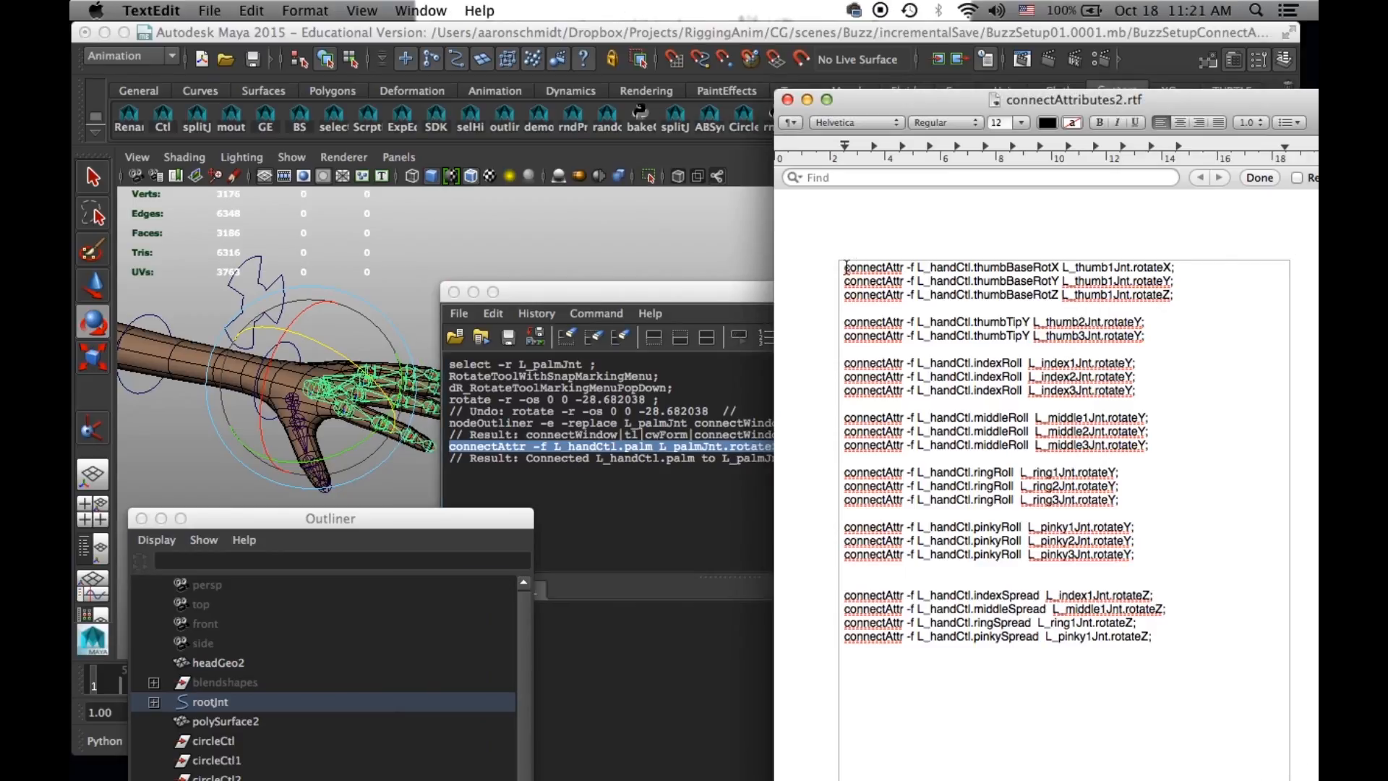
pyautogui.press('Return')
pyautogui.press('Return')
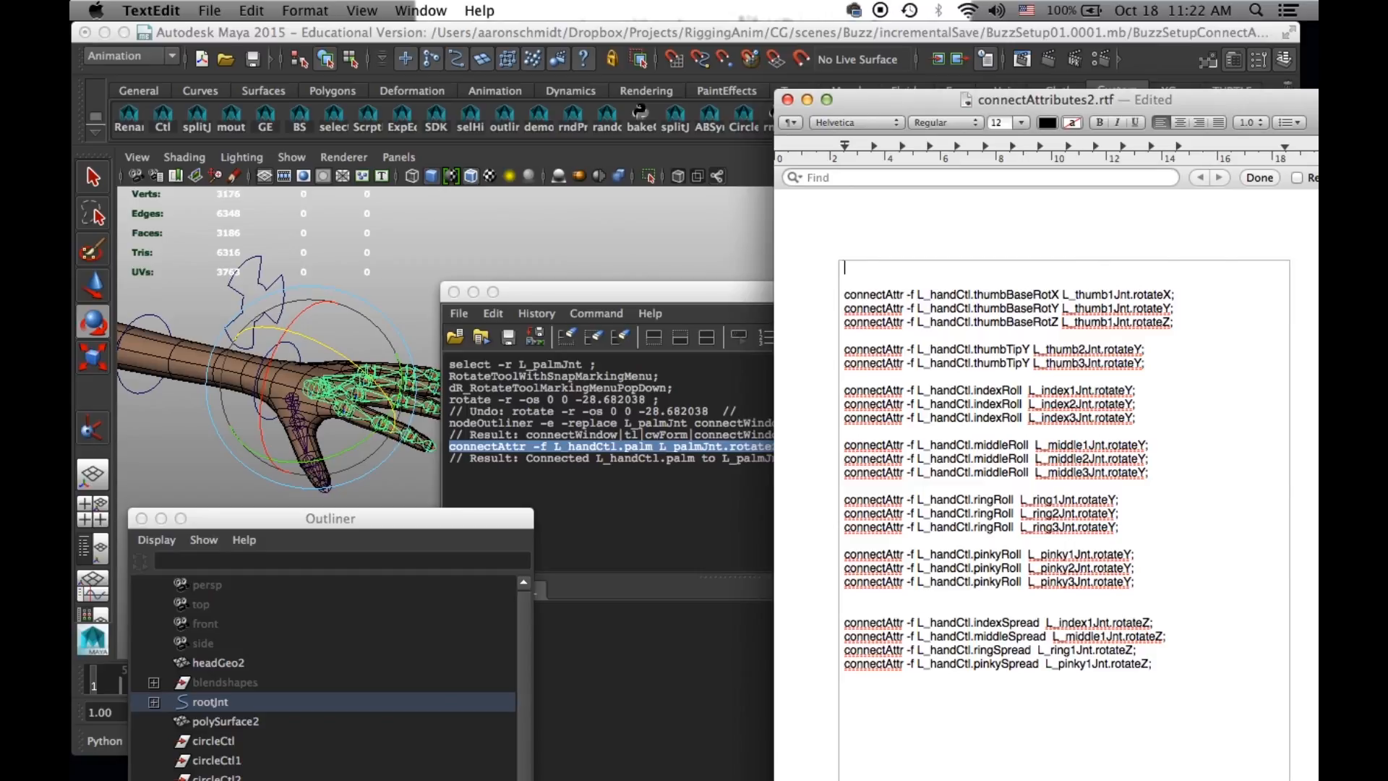
pyautogui.click(263, 11)
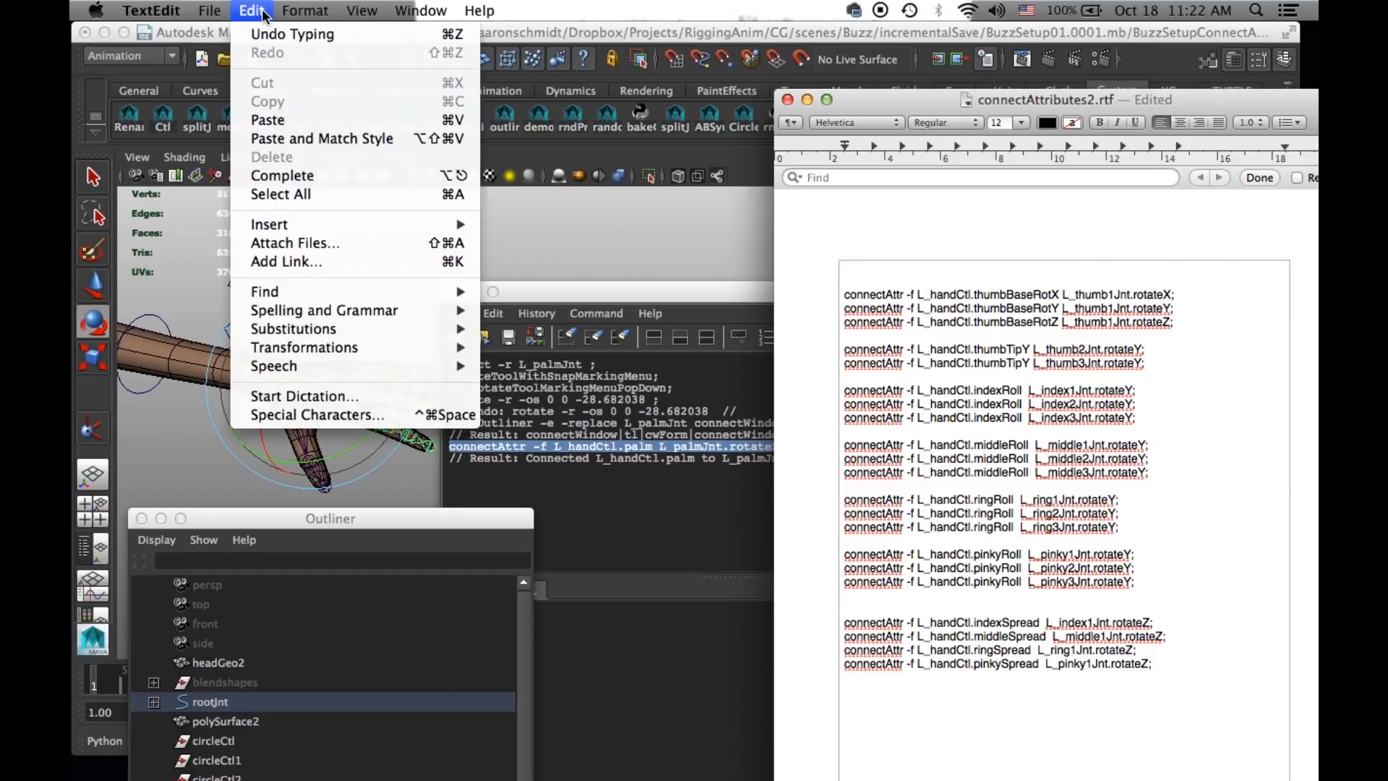
pyautogui.click(304, 138)
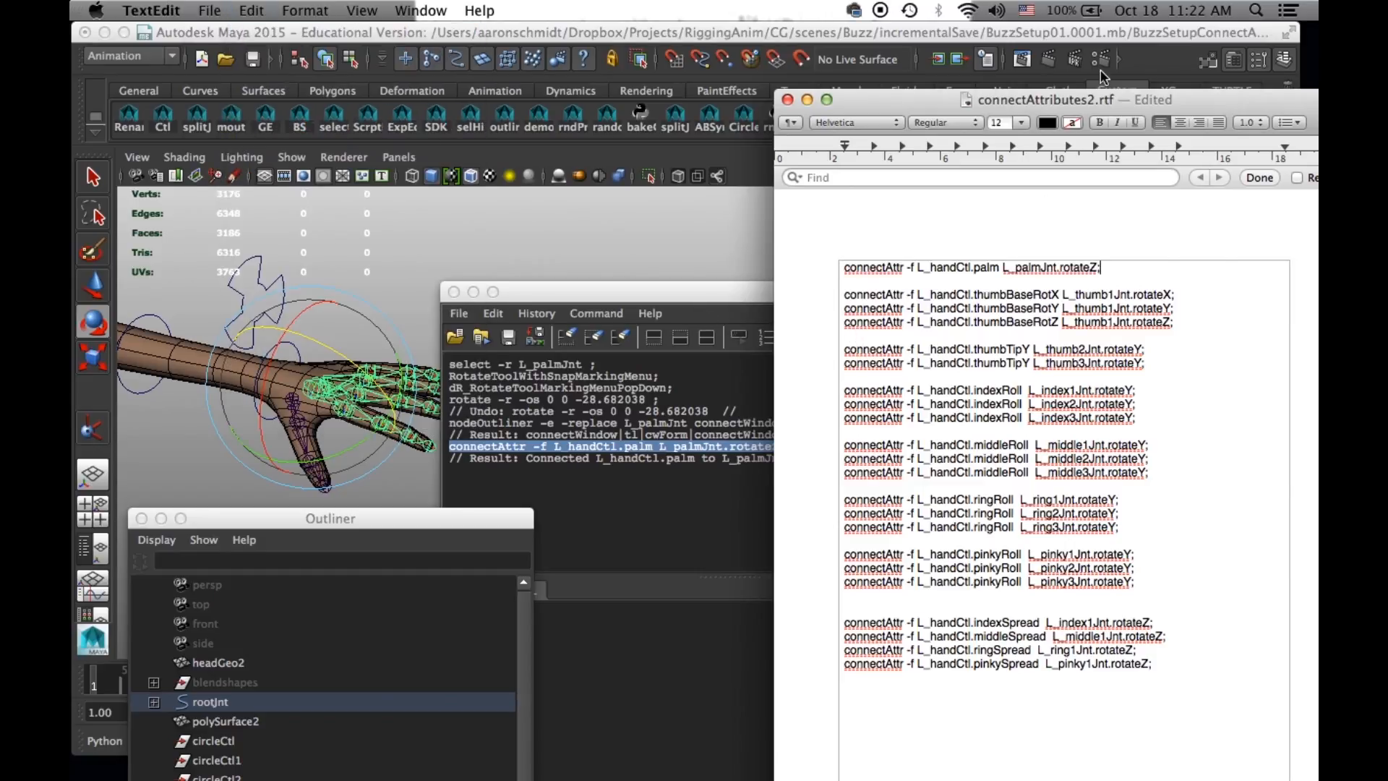
# - Arrange connectAttributes.rtf beside connectAttributes2.rtf and compare the attributes from thumbBaseRotX to pinkySpread with the prepared commands
pyautogui.moveTo(907, 124); pyautogui.dragTo(896, 118)
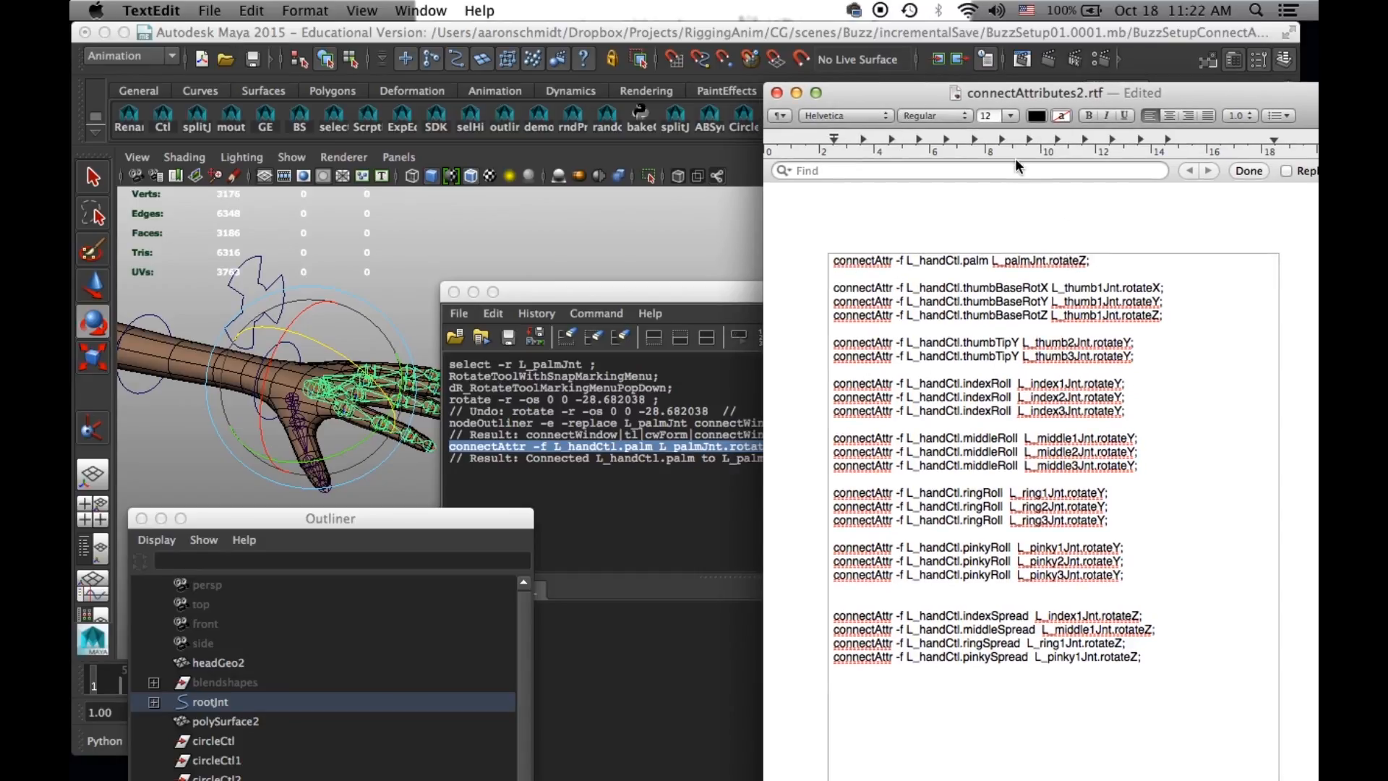
pyautogui.moveTo(904, 93); pyautogui.dragTo(966, 90)
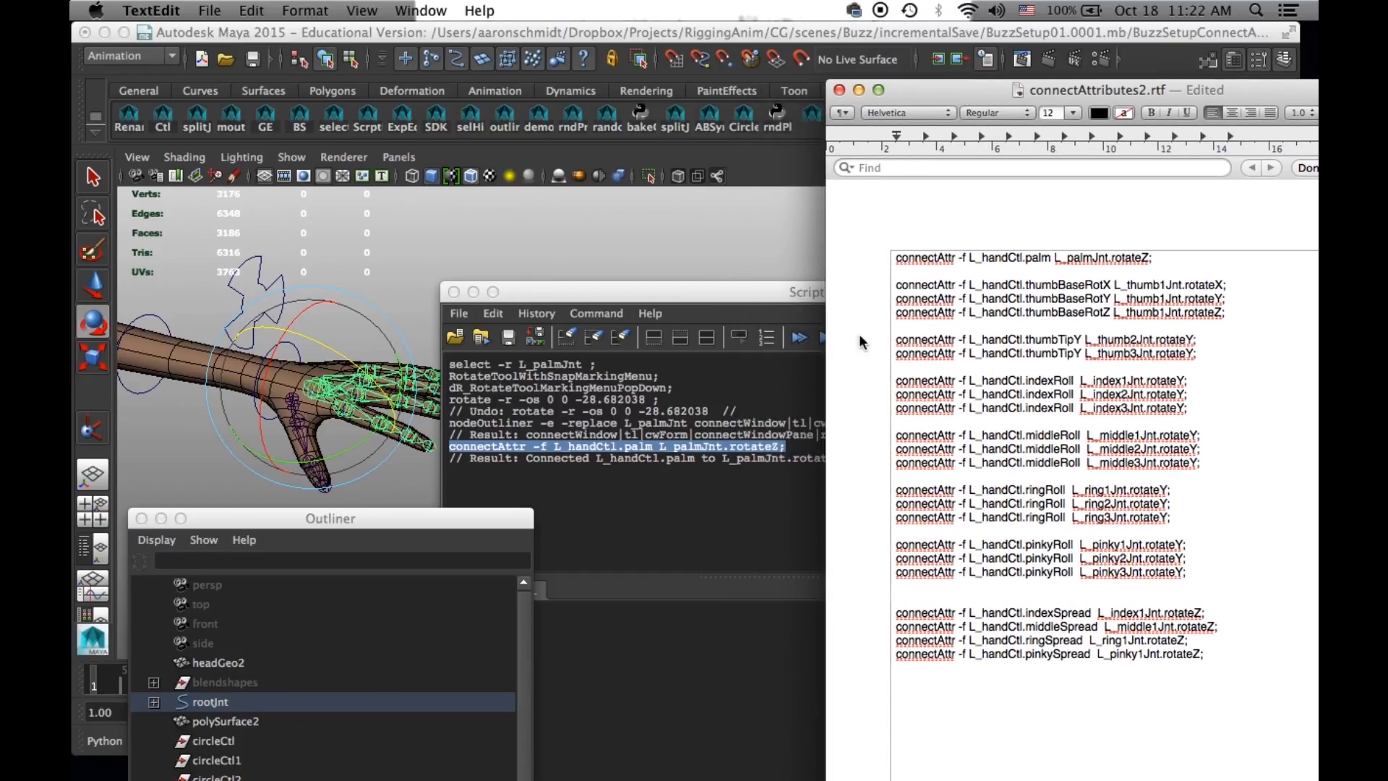
pyautogui.moveTo(923, 776)
pyautogui.click(875, 741)
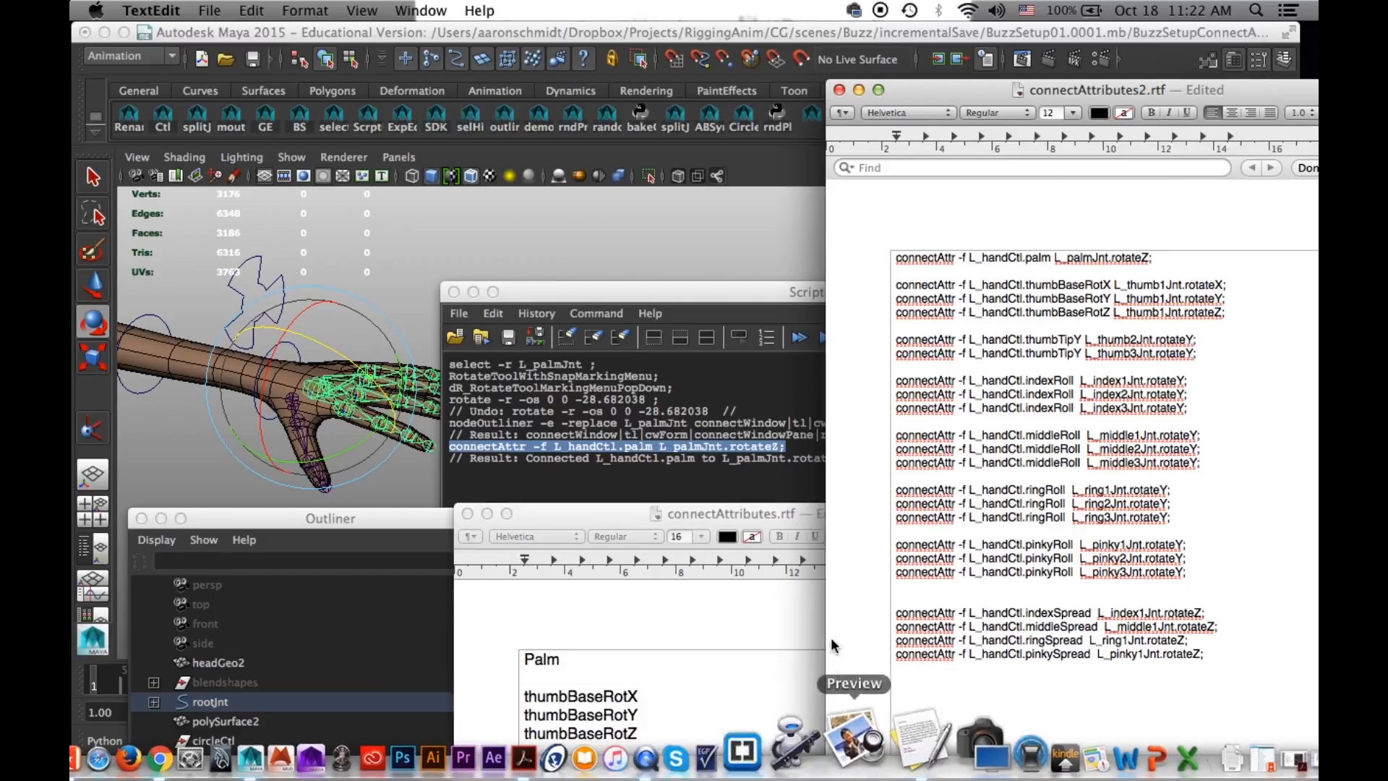
pyautogui.moveTo(595, 536); pyautogui.dragTo(356, 93)
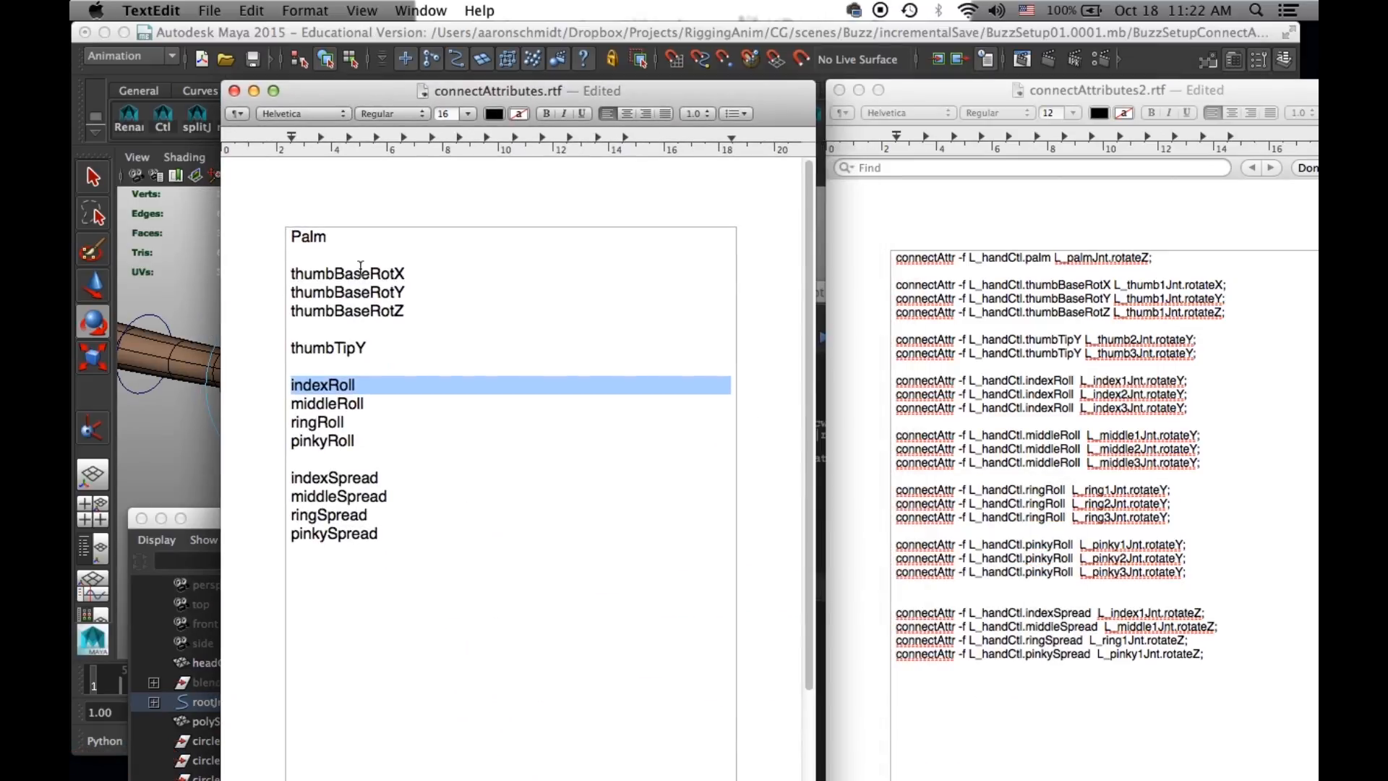
pyautogui.moveTo(289, 273); pyautogui.dragTo(377, 535)
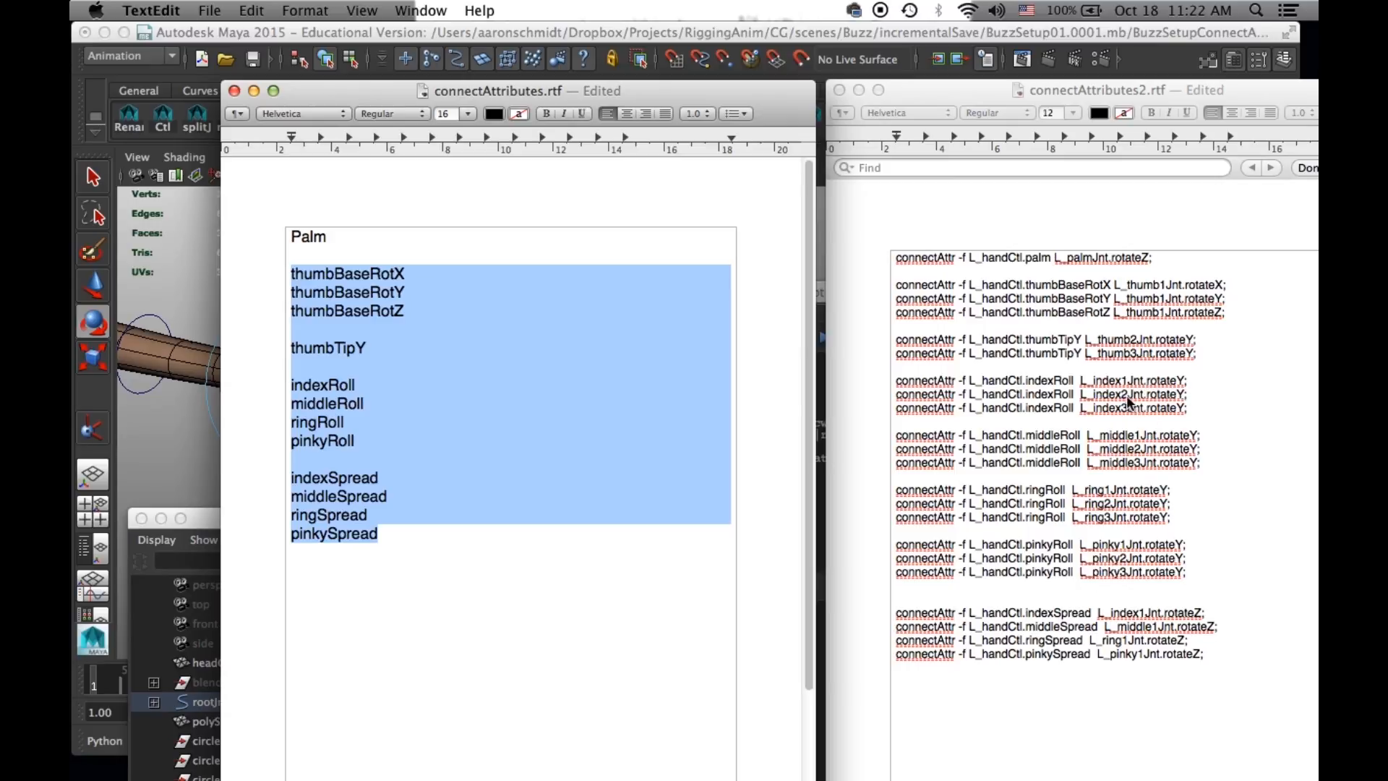
# - Switch to Maya, select L_index1Jnt, test-rotate it about Y, and undo the rotation
pyautogui.moveTo(695, 90); pyautogui.dragTo(603, 530)
pyautogui.moveTo(526, 299); pyautogui.dragTo(422, 558)
pyautogui.click(479, 412)
pyautogui.click(355, 409)
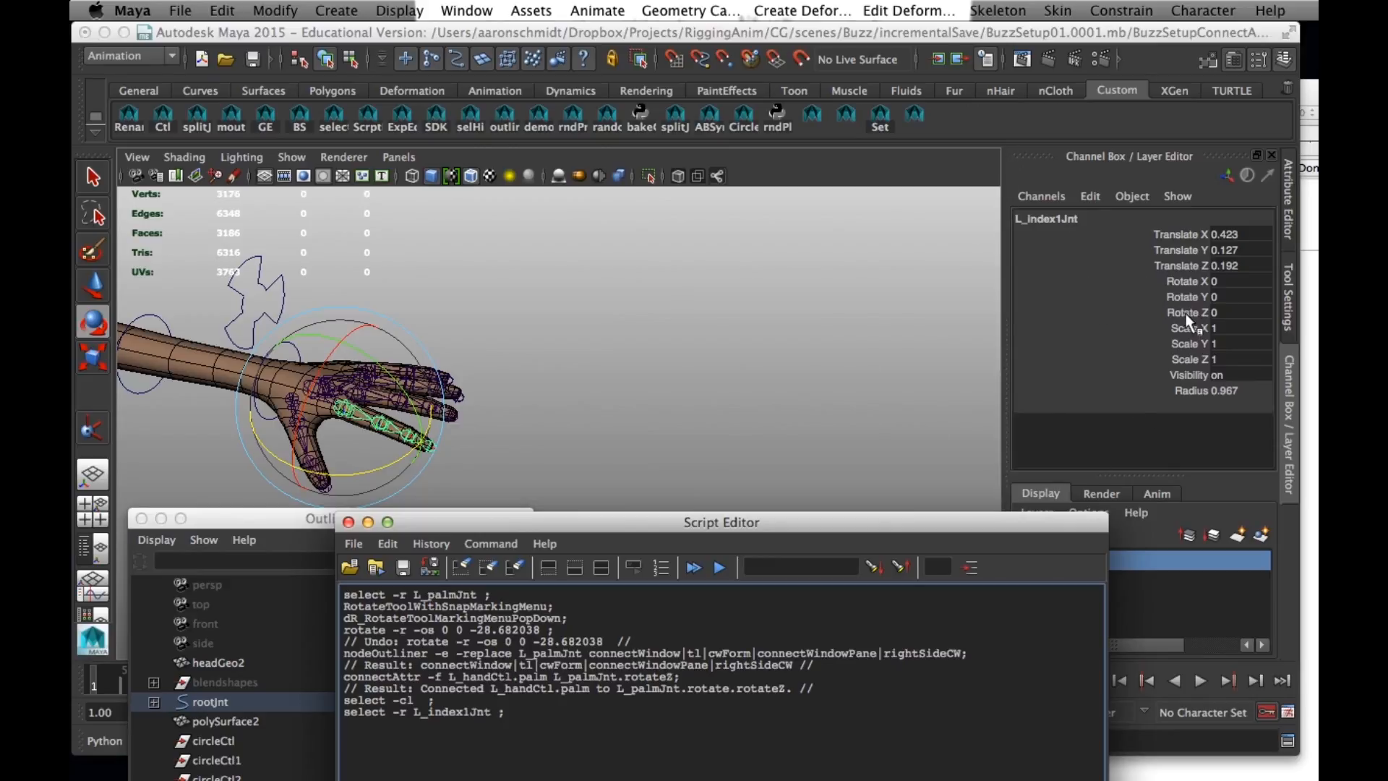
pyautogui.click(1190, 293)
pyautogui.moveTo(556, 397); pyautogui.dragTo(613, 399, button='middle')
pyautogui.hotkey('ctrl', 'z')
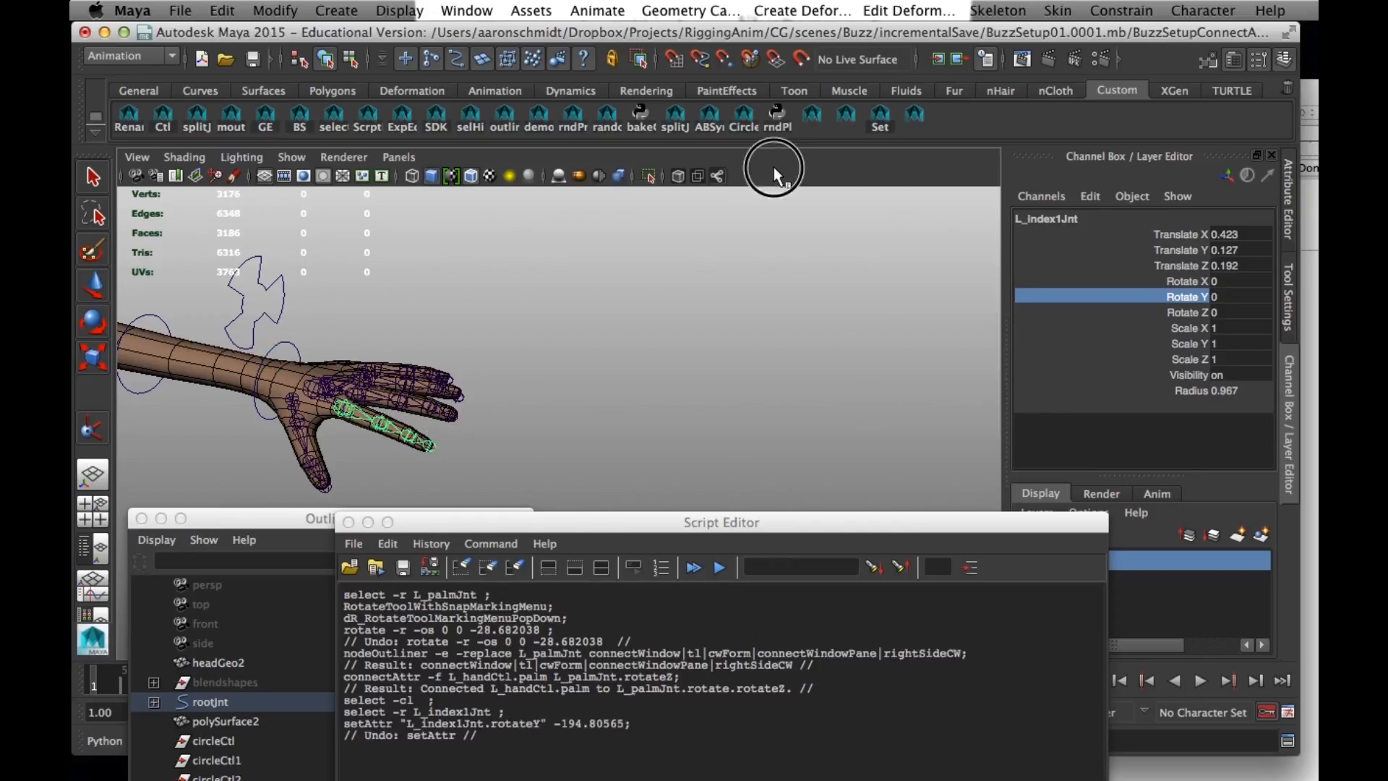
# - Walk down the left index finger chain to L_index2Jnt and L_index3Jnt to check the joint names
pyautogui.press('Down')
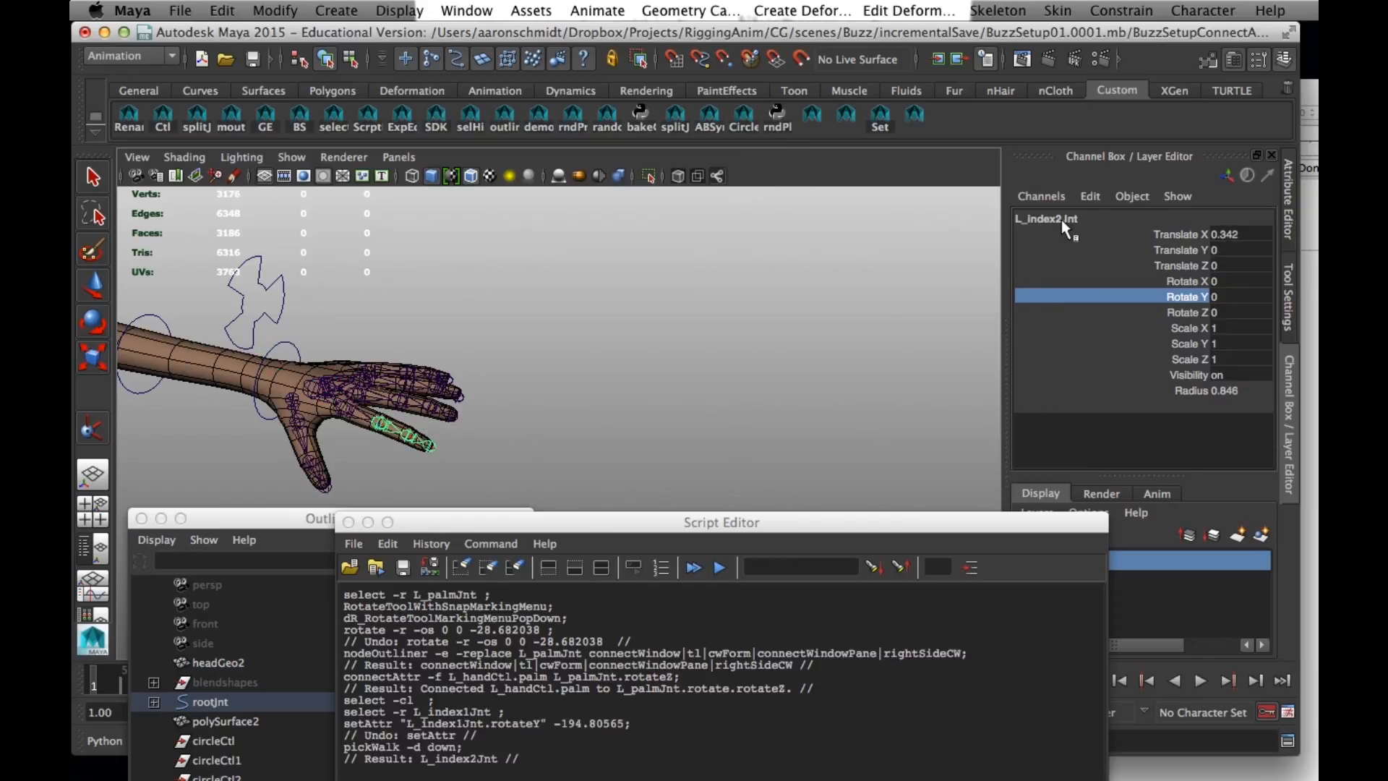
pyautogui.press('Down')
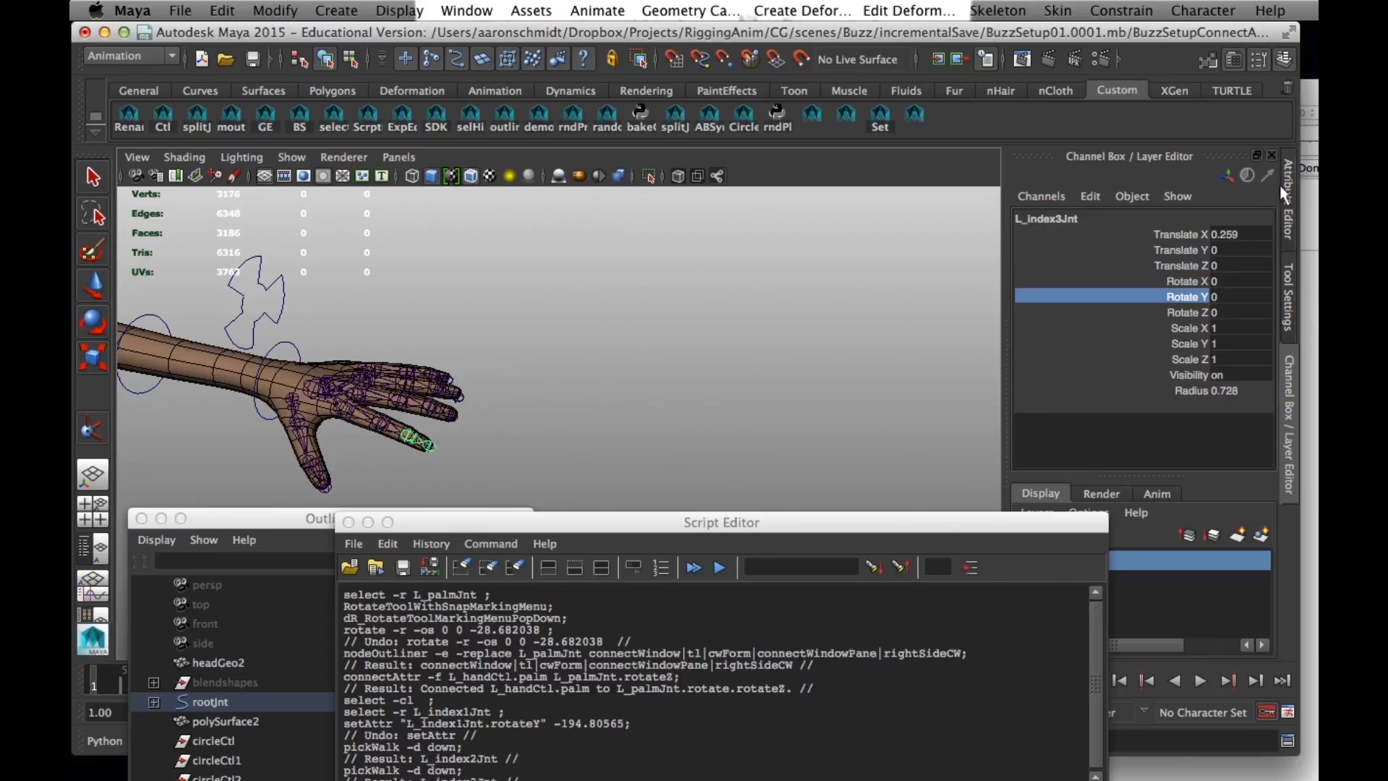
pyautogui.moveTo(734, 529); pyautogui.dragTo(910, 677)
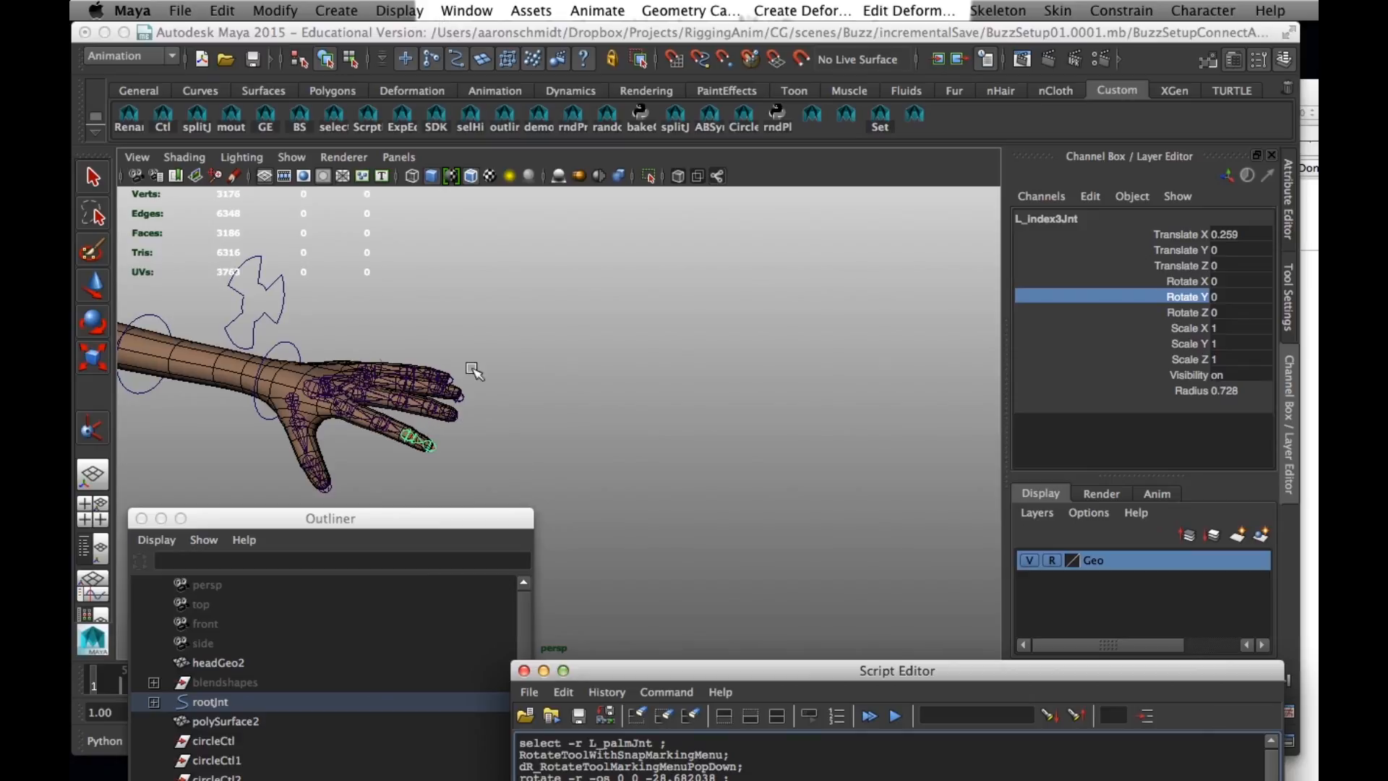
# - Examine the character's arms and both hands, ending with the left hand in close view
pyautogui.keyDown('alt'); pyautogui.moveTo(491, 425); pyautogui.dragTo(380, 435, button='right'); pyautogui.keyUp('alt')
pyautogui.keyDown('alt'); pyautogui.moveTo(380, 435); pyautogui.dragTo(846, 399, button='middle'); pyautogui.keyUp('alt')
pyautogui.keyDown('alt'); pyautogui.moveTo(782, 411); pyautogui.dragTo(548, 433, button='right'); pyautogui.keyUp('alt')
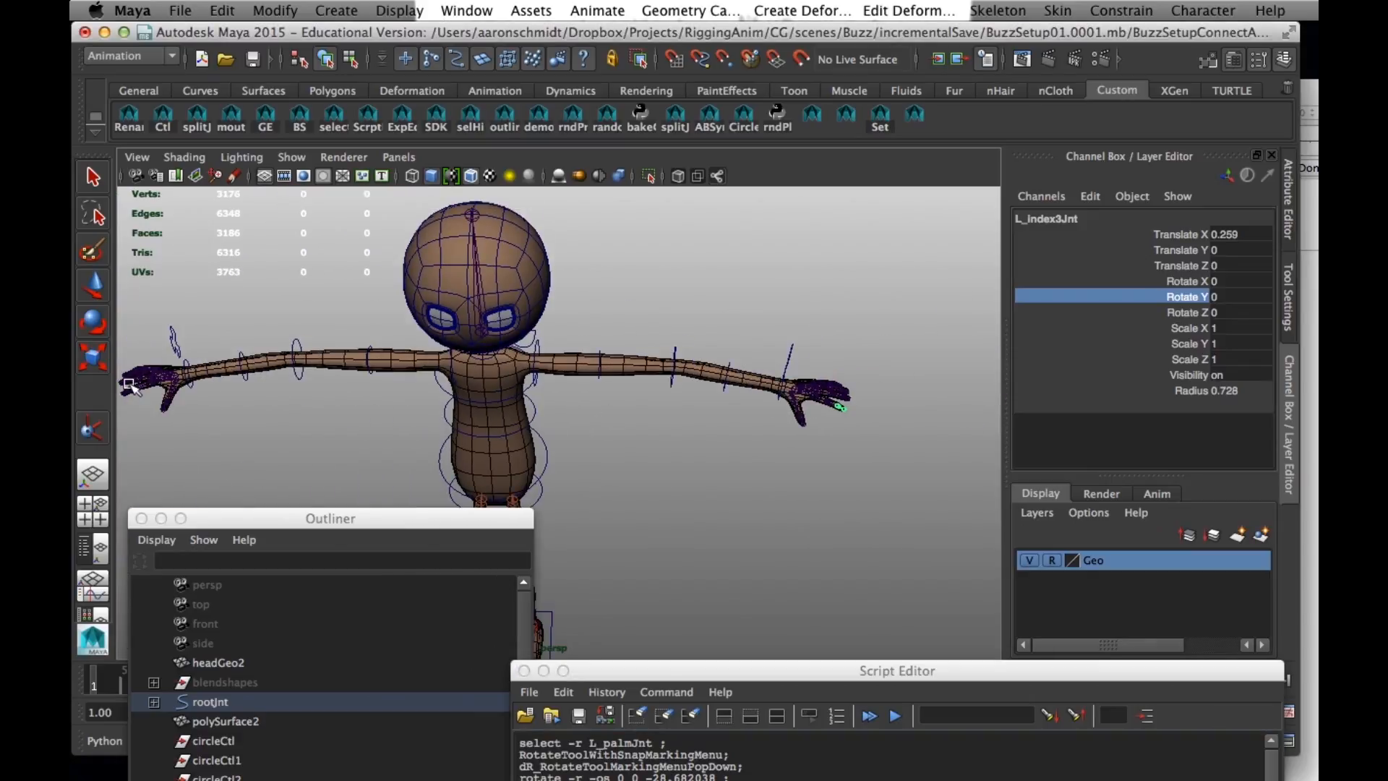
pyautogui.keyDown('alt'); pyautogui.moveTo(552, 372); pyautogui.dragTo(501, 348); pyautogui.keyUp('alt')
pyautogui.keyDown('alt'); pyautogui.moveTo(516, 350); pyautogui.dragTo(260, 256, button='middle'); pyautogui.keyUp('alt')
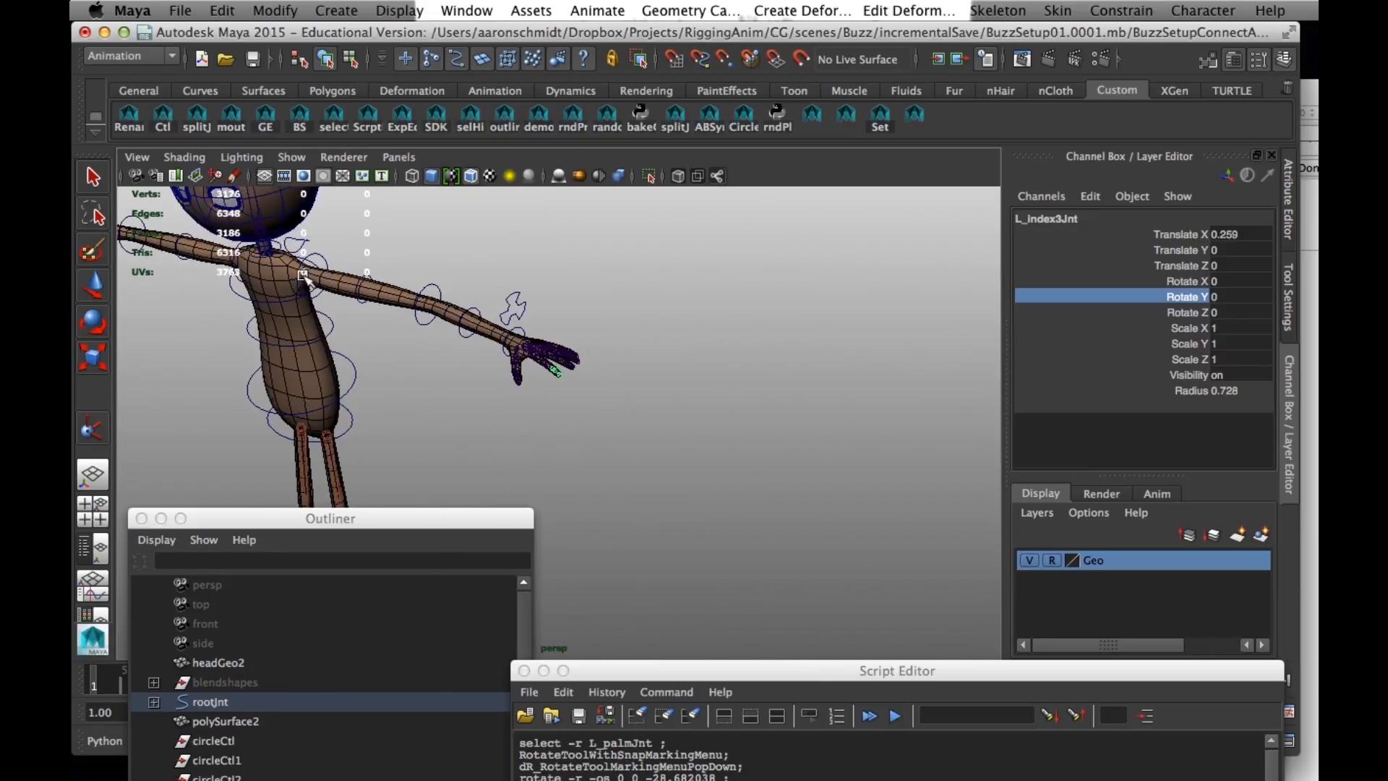
pyautogui.keyDown('alt'); pyautogui.moveTo(261, 257); pyautogui.dragTo(469, 376, button='right'); pyautogui.keyUp('alt')
pyautogui.keyDown('alt'); pyautogui.moveTo(479, 379); pyautogui.dragTo(604, 514, button='middle'); pyautogui.keyUp('alt')
pyautogui.keyDown('alt'); pyautogui.moveTo(604, 514); pyautogui.dragTo(627, 521, button='right'); pyautogui.keyUp('alt')
pyautogui.keyDown('alt'); pyautogui.moveTo(626, 520); pyautogui.dragTo(663, 484); pyautogui.keyUp('alt')
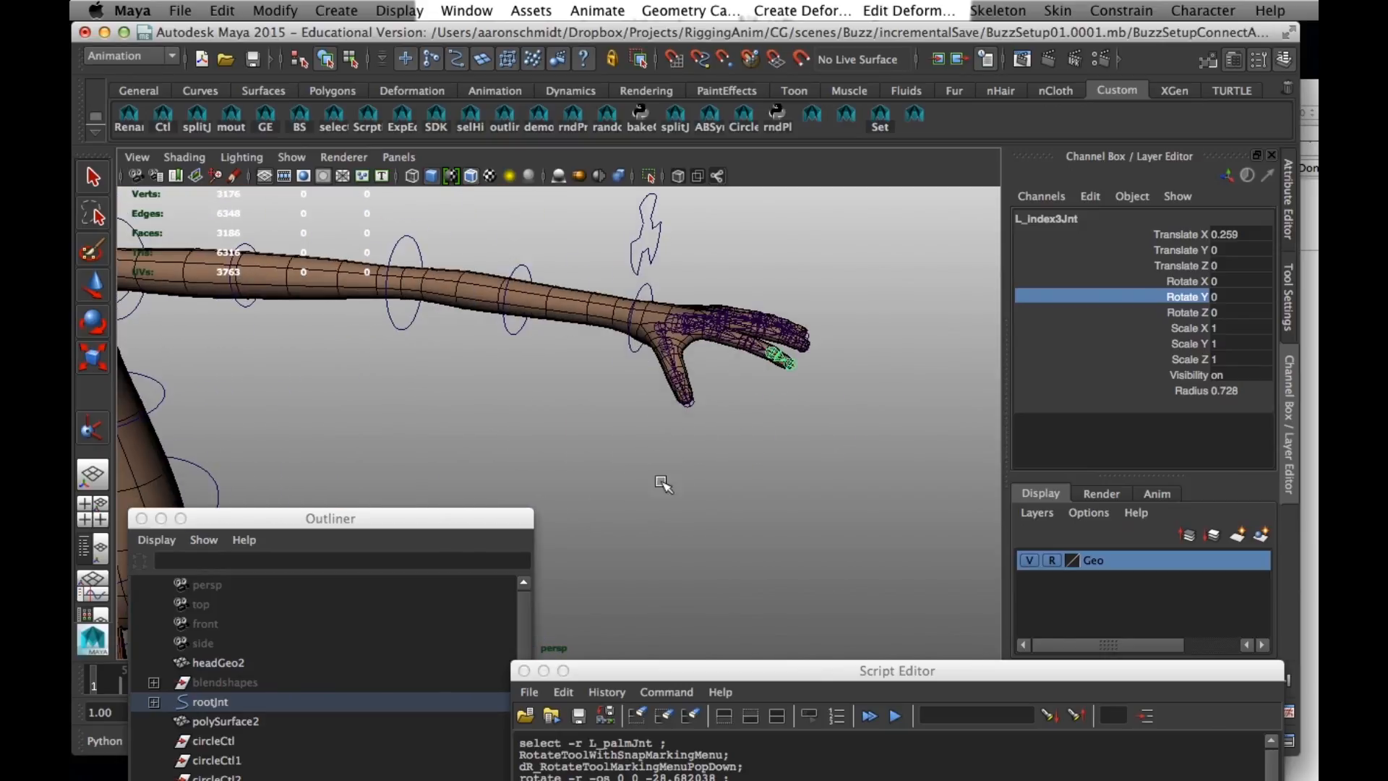
# - Examine the palm command's connectAttr -f and L_handCtl parts in connectAttributes2.rtf, and select the left hand control in Maya to check its name
pyautogui.click(1312, 90)
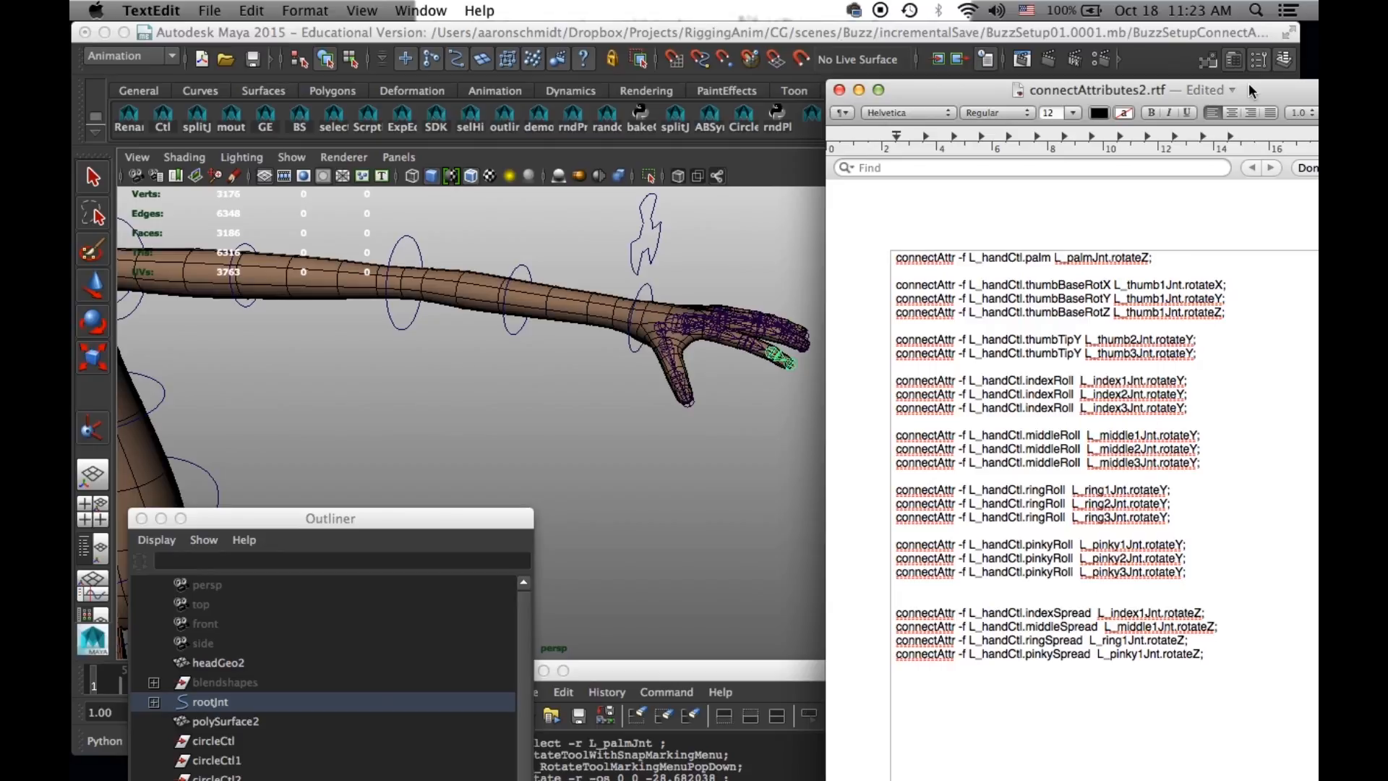
pyautogui.moveTo(1247, 86); pyautogui.dragTo(1166, 89)
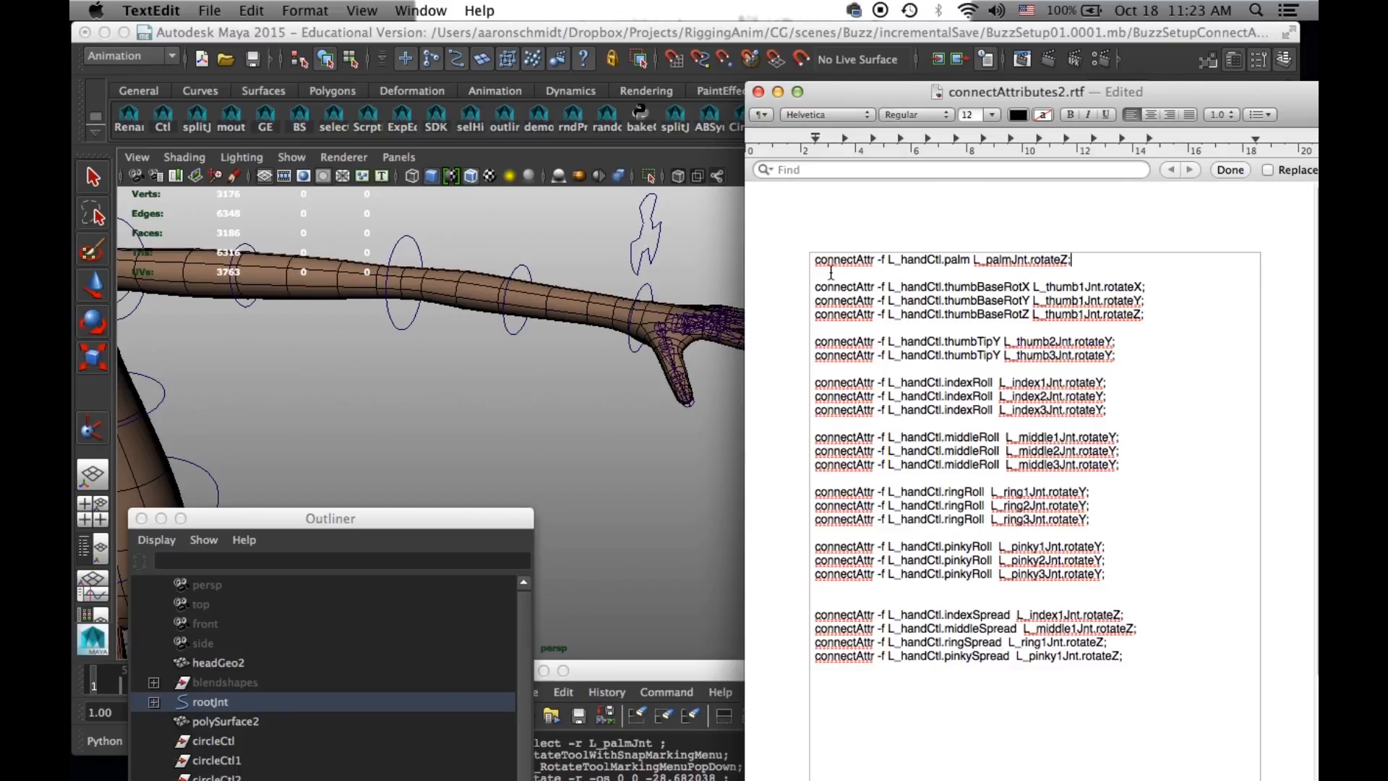
pyautogui.moveTo(814, 260); pyautogui.dragTo(885, 261)
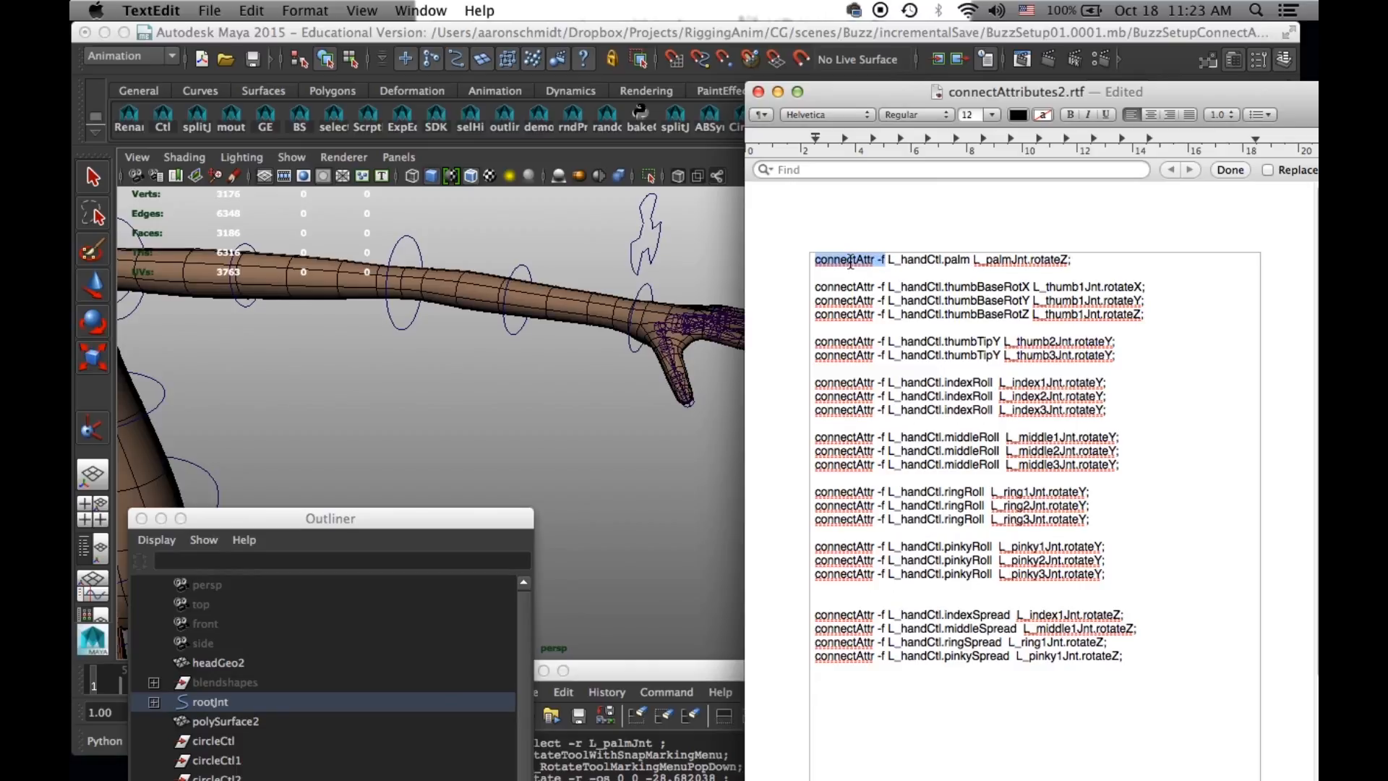
pyautogui.click(888, 260)
pyautogui.moveTo(889, 259); pyautogui.dragTo(942, 260)
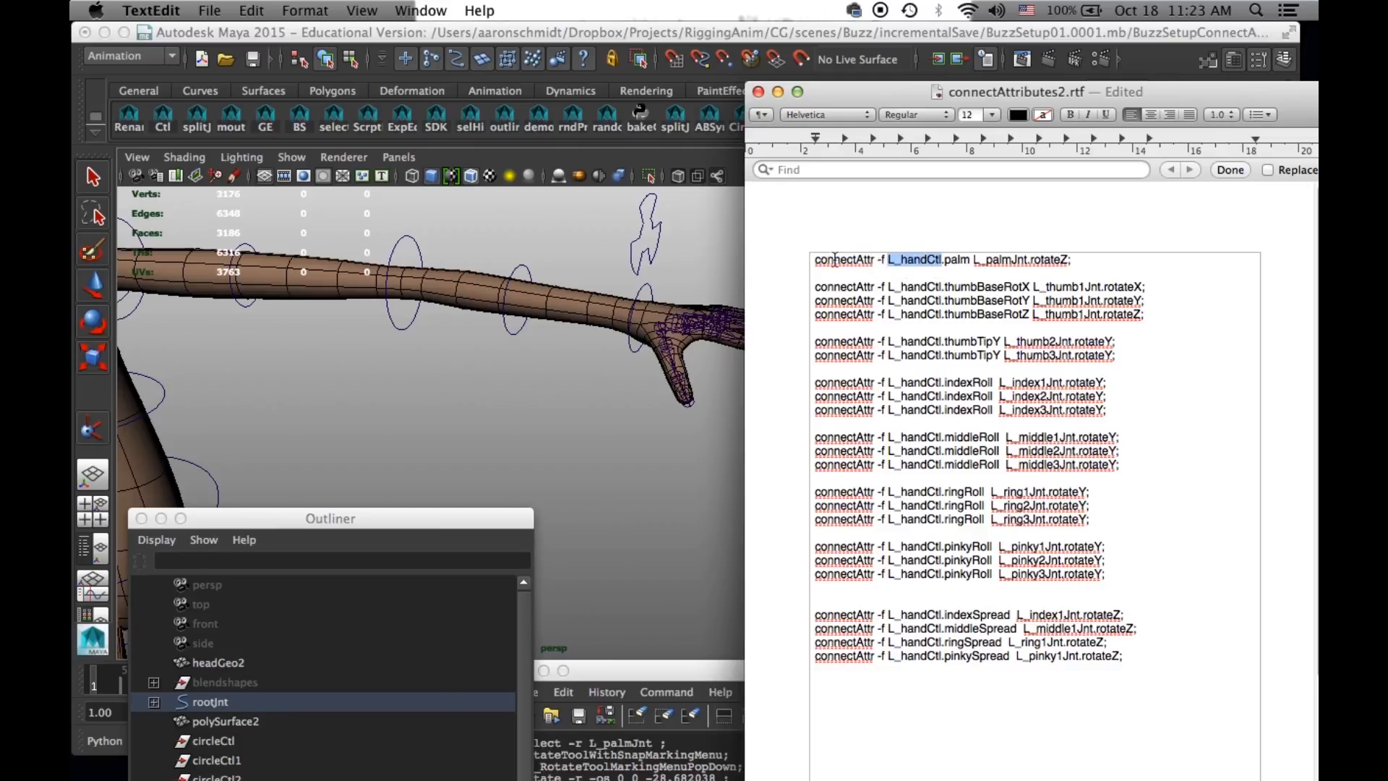
pyautogui.click(653, 248)
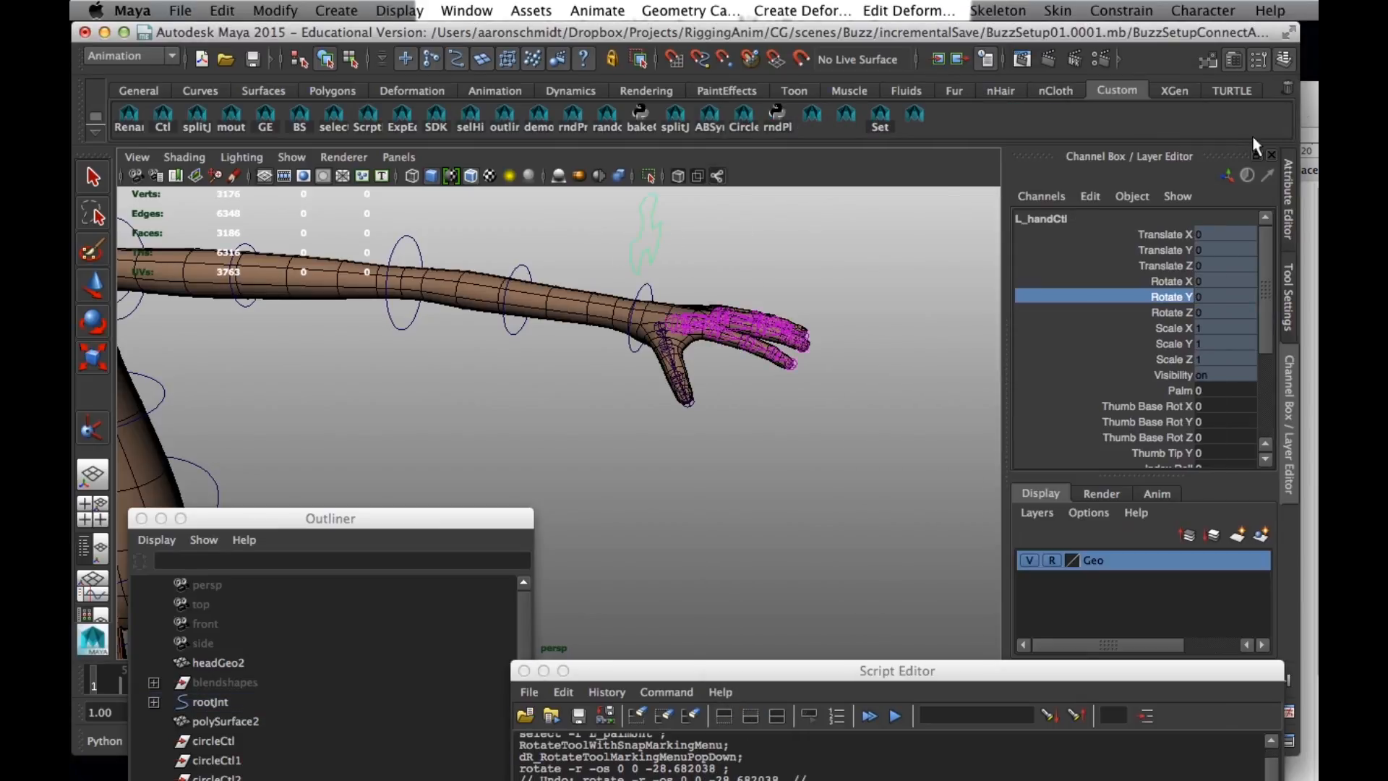
pyautogui.press('super+Tab')
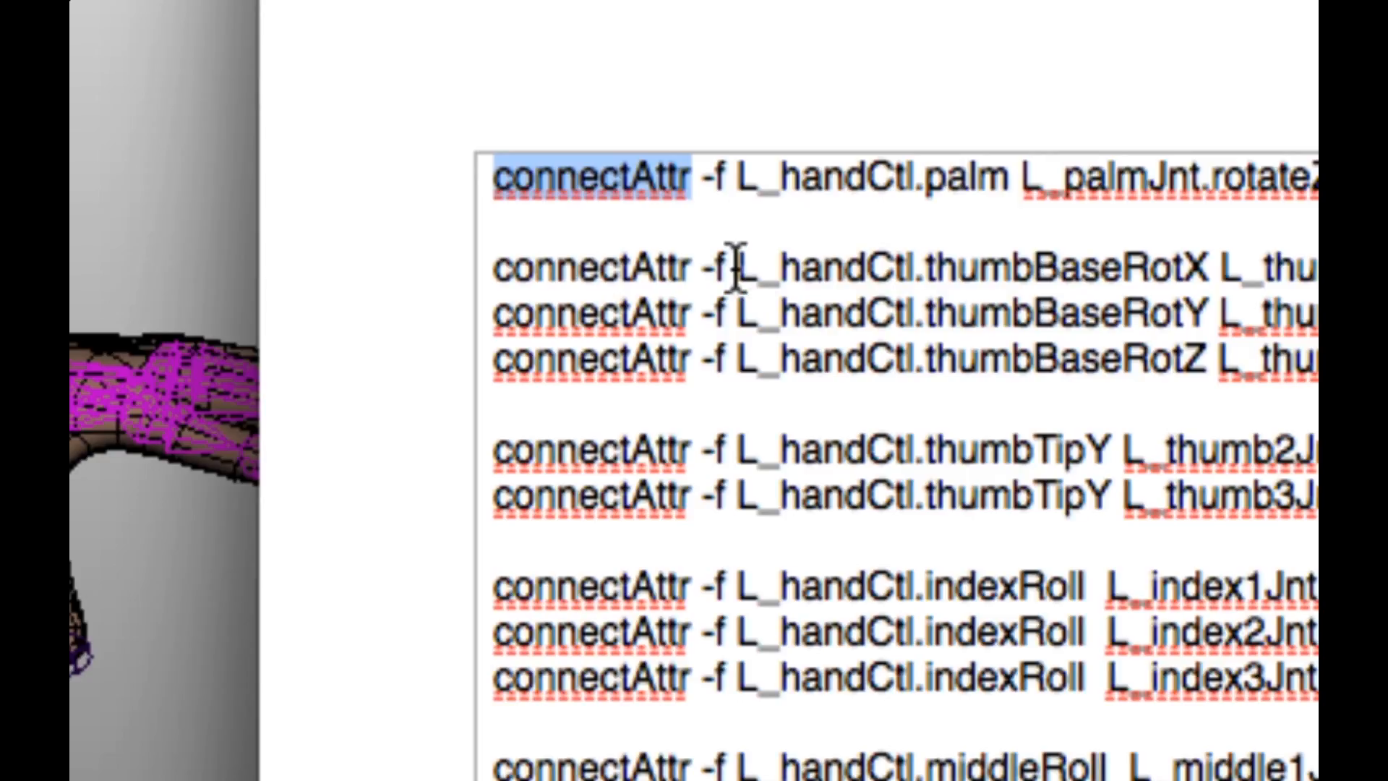
# - Highlight thumbBaseRotX in the first thumb command and compare it with the custom attributes of L_handCtl
pyautogui.moveTo(736, 268); pyautogui.dragTo(912, 269)
pyautogui.press('Right')
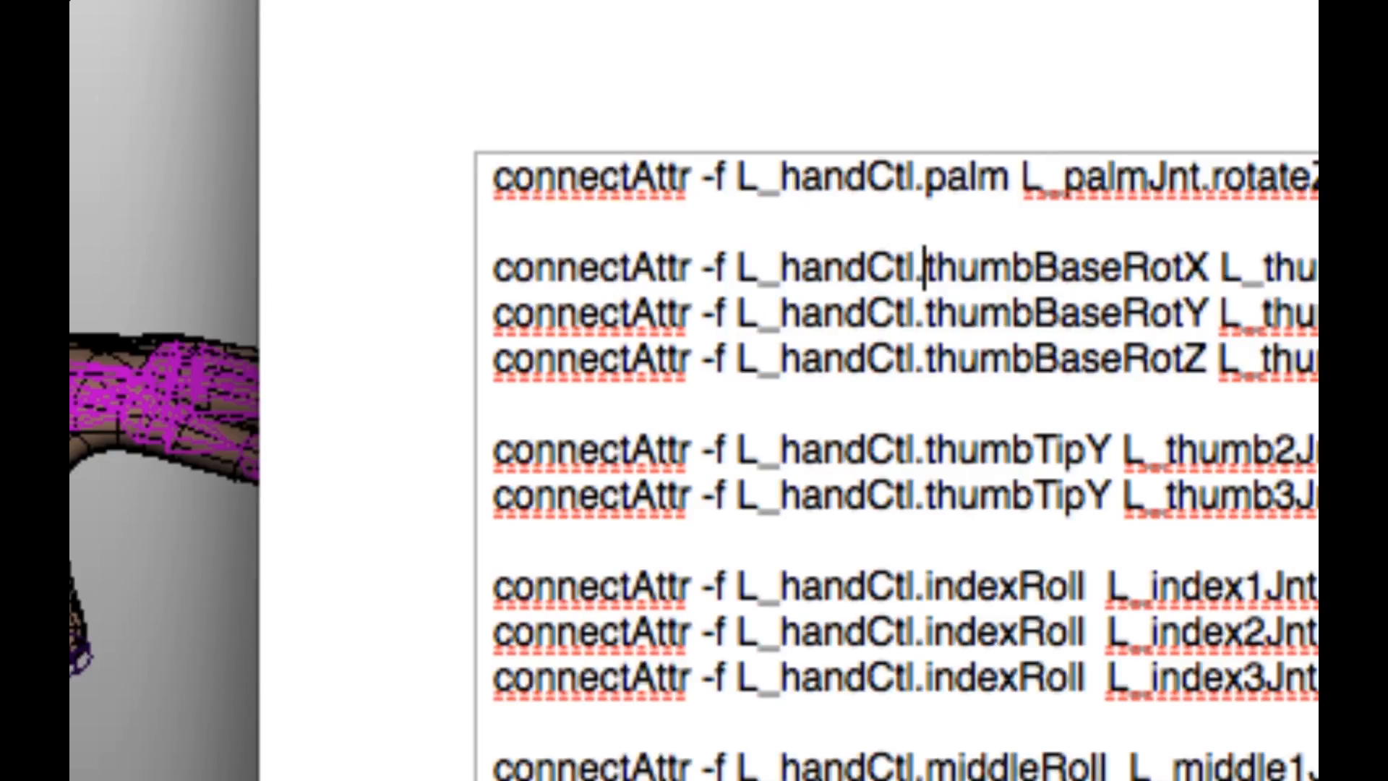
pyautogui.moveTo(927, 268); pyautogui.dragTo(1212, 268)
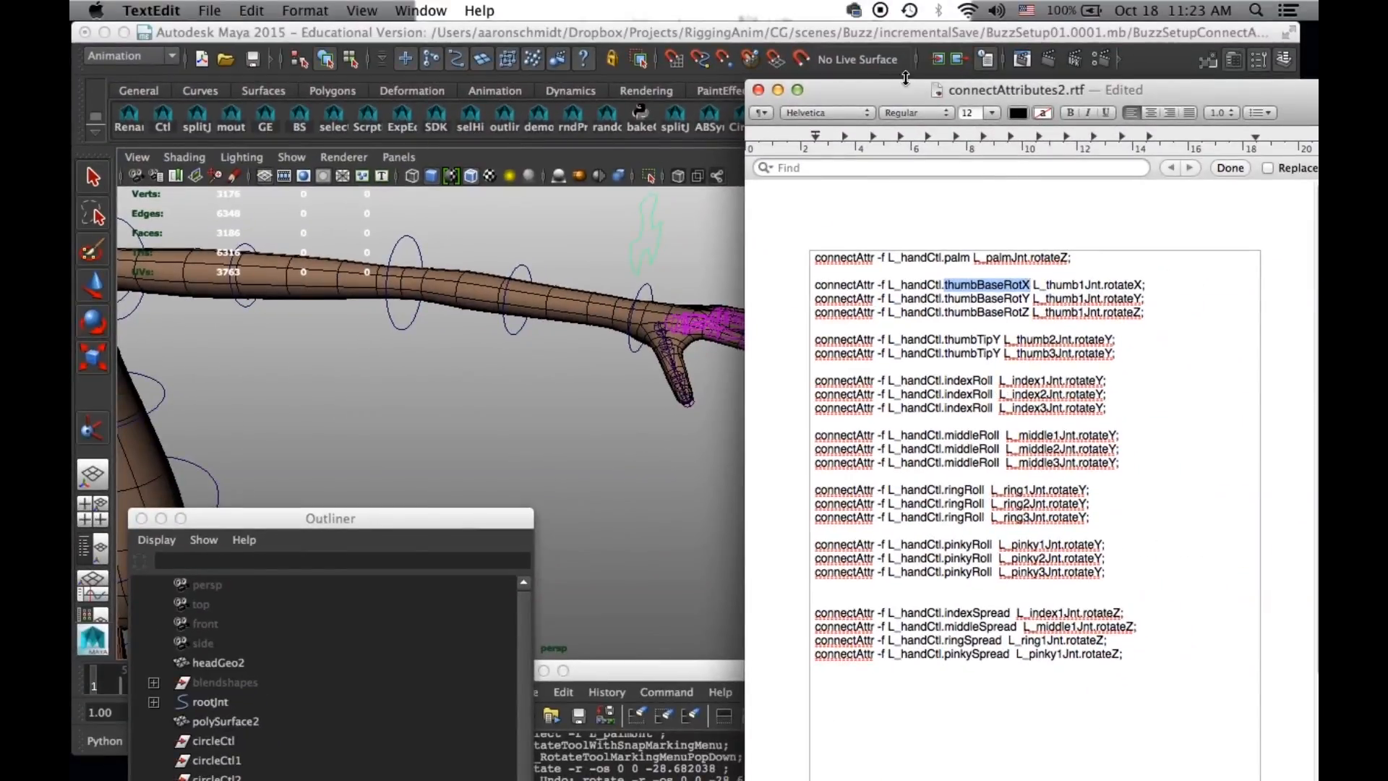
pyautogui.moveTo(883, 89); pyautogui.dragTo(874, 501)
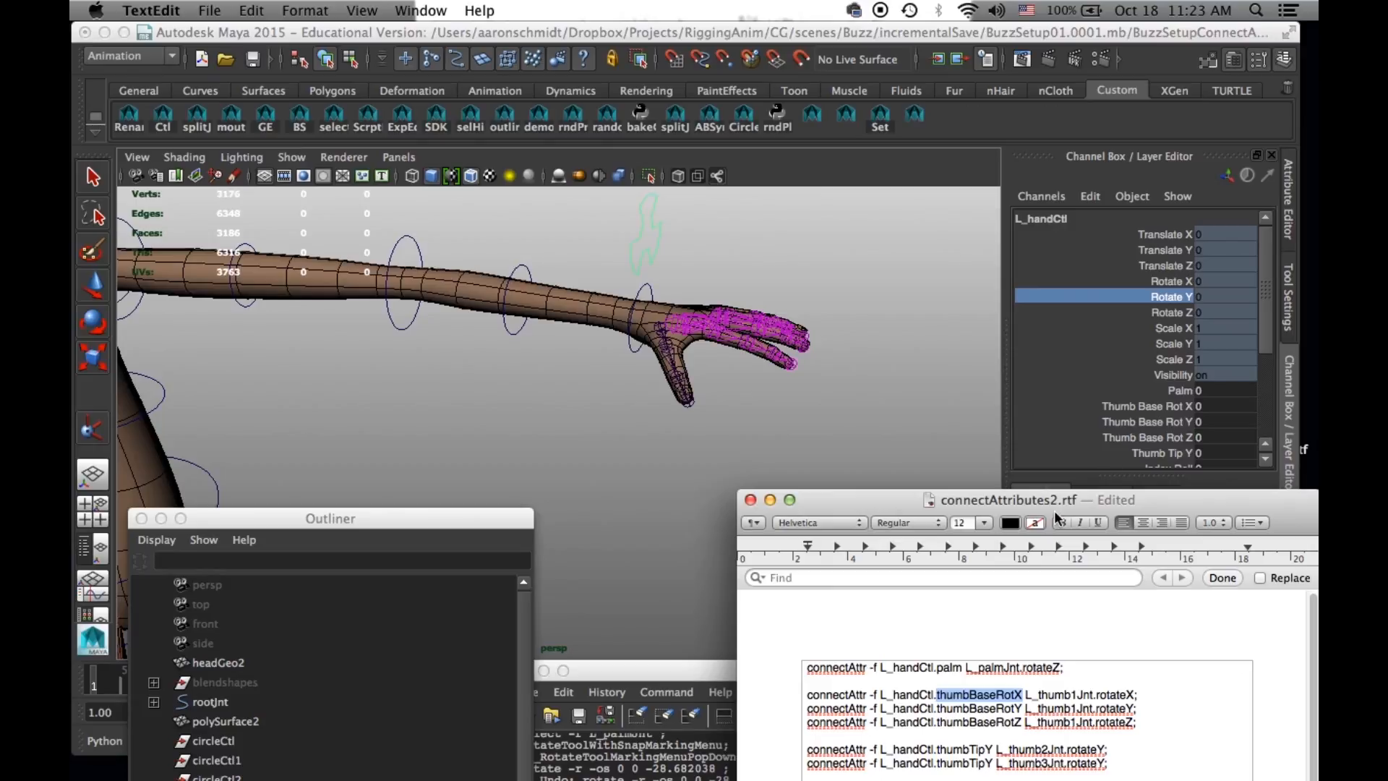
pyautogui.moveTo(1054, 509); pyautogui.dragTo(935, 290)
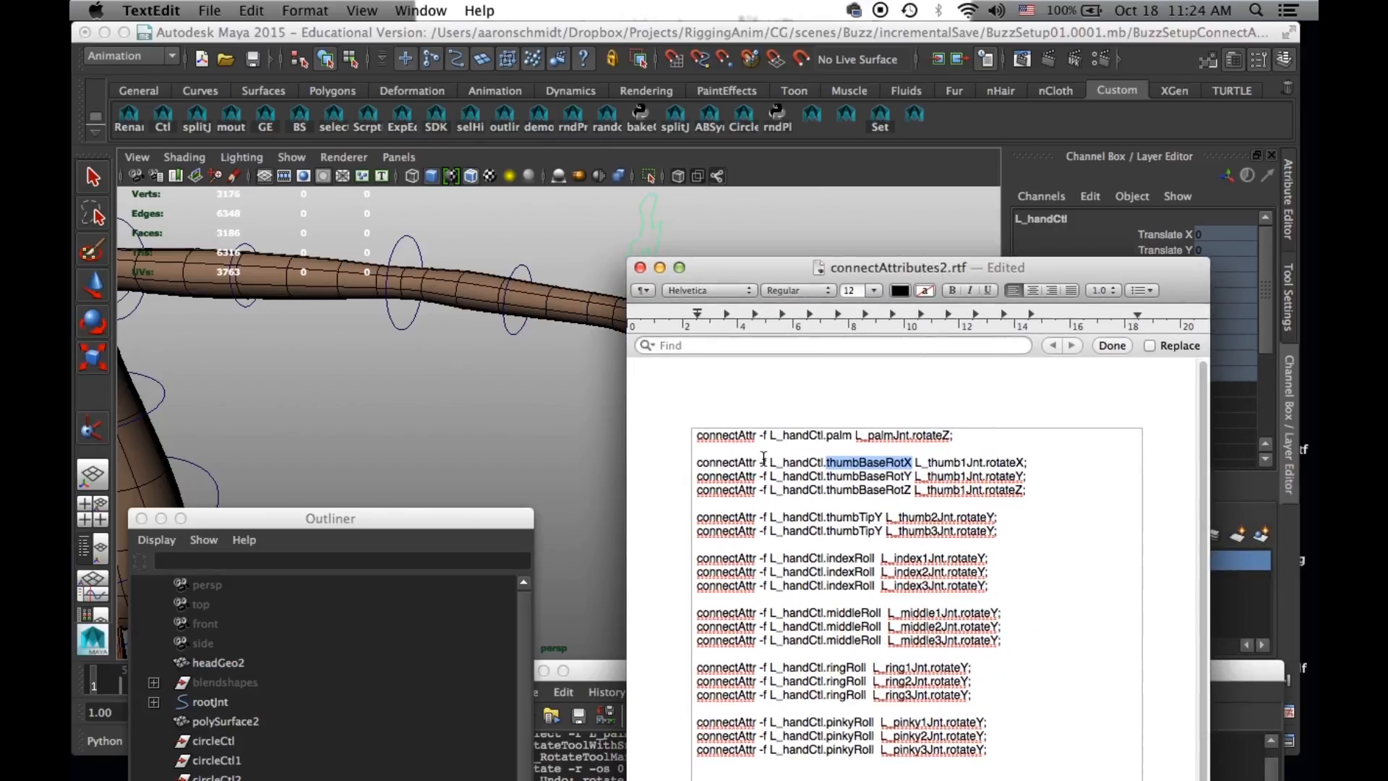
pyautogui.moveTo(1088, 269); pyautogui.dragTo(806, 277)
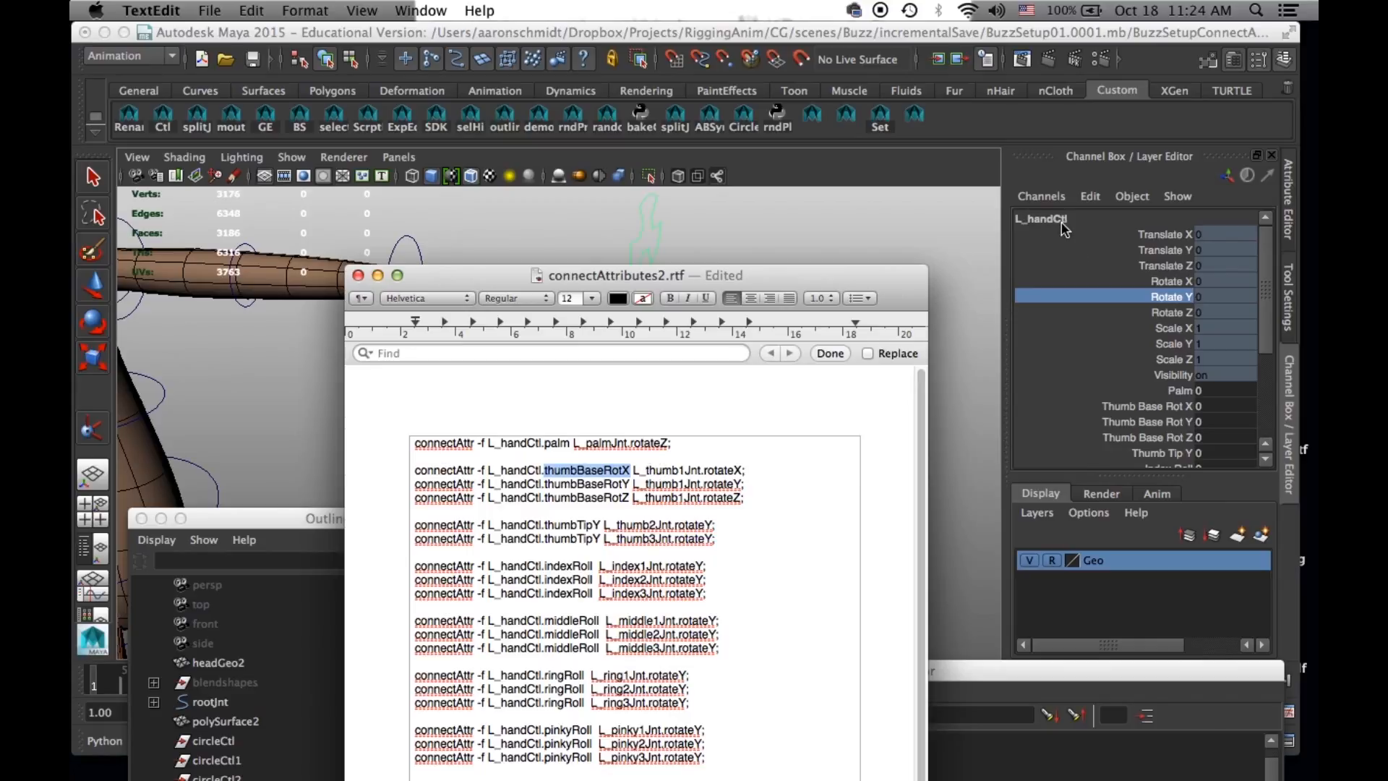
# - Uncover the left hand and select the thumb's base joint, L_thumb1Jnt, with the Rotate tool to check its name and axes
pyautogui.moveTo(489, 286); pyautogui.dragTo(509, 421)
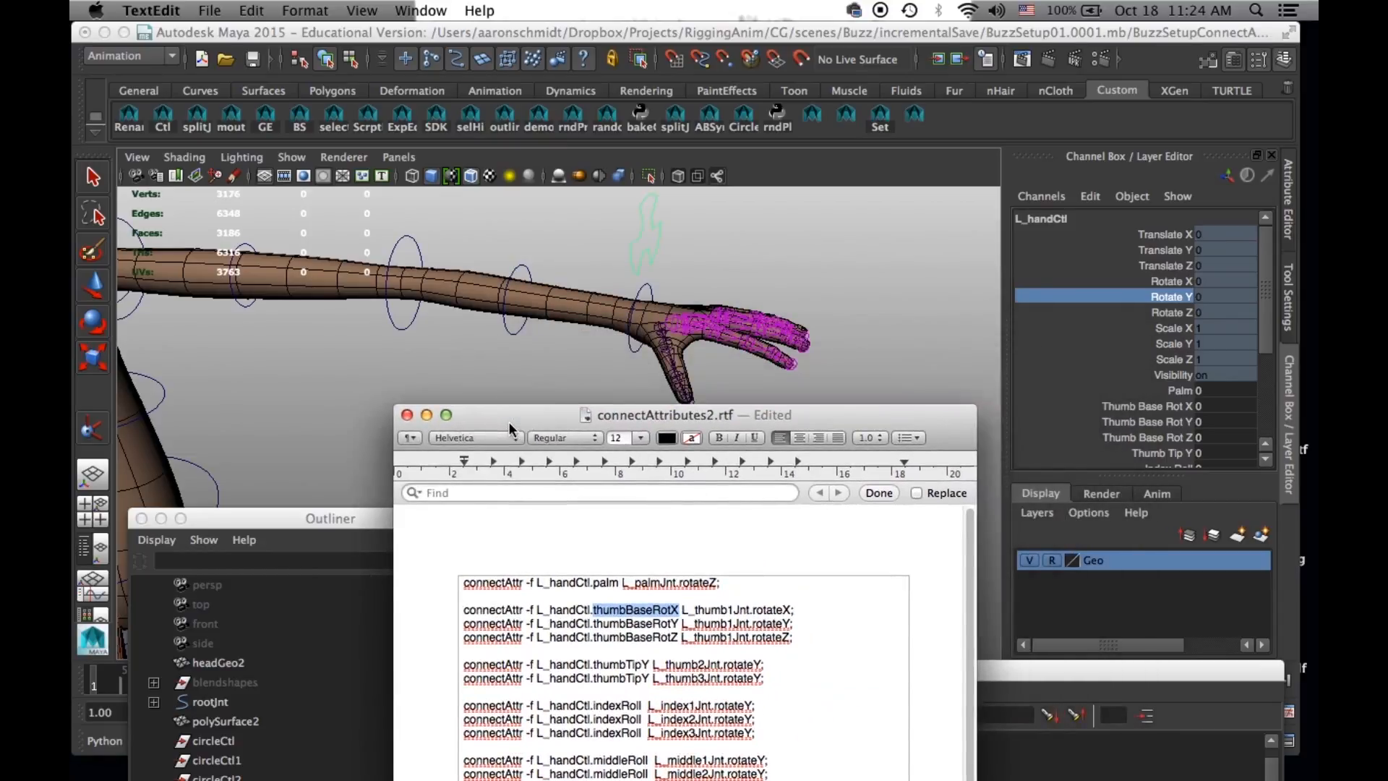
pyautogui.click(662, 329)
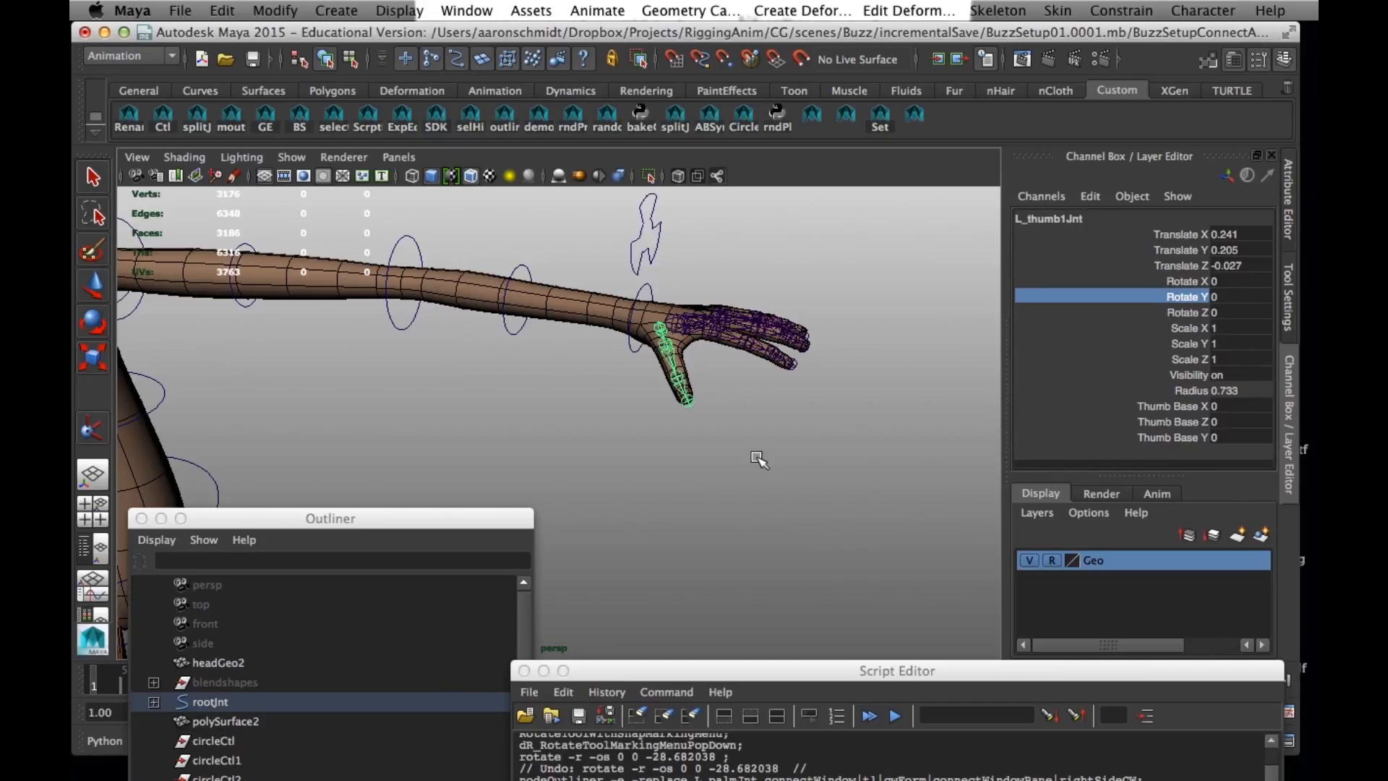
pyautogui.press('e')
# - Bring connectAttributes2.rtf back to the front and place its window so the whole list of connectAttr commands shows
pyautogui.click(899, 749)
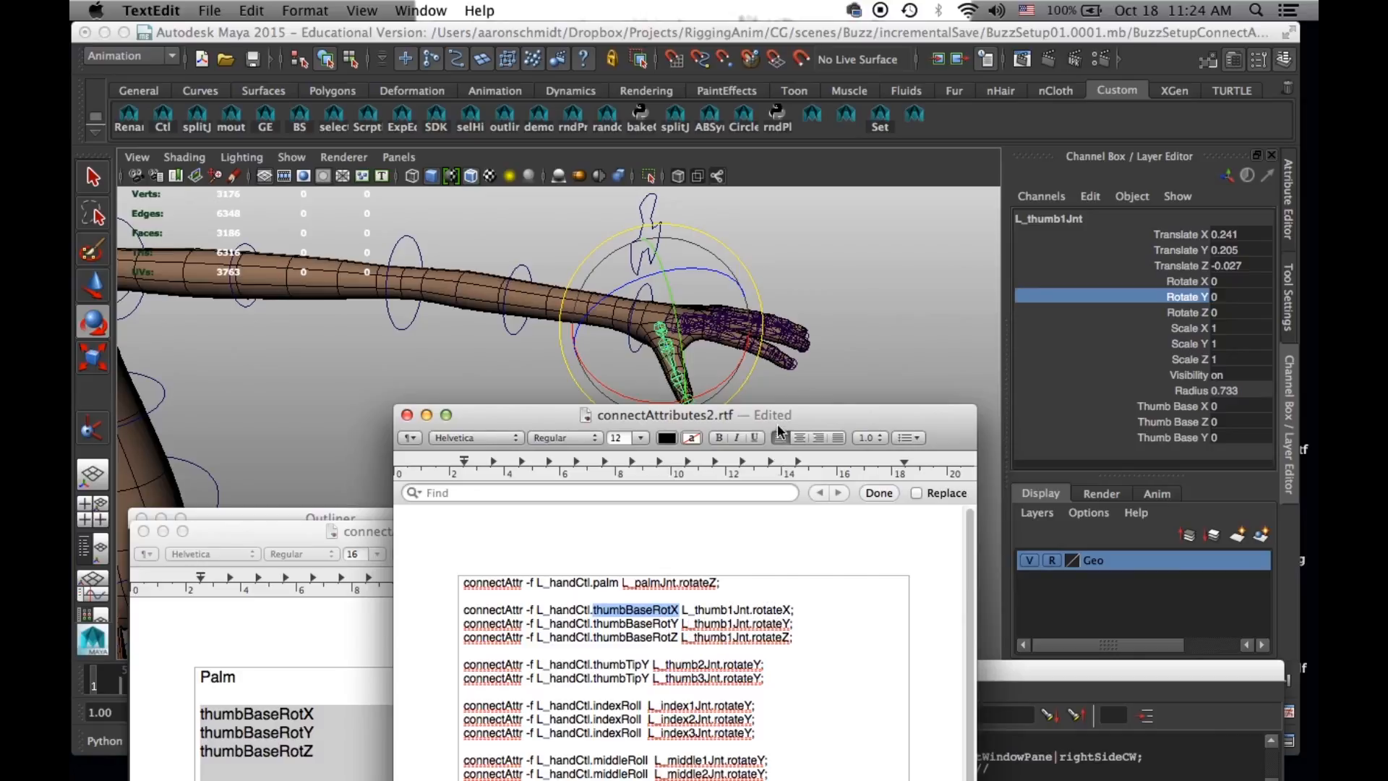
pyautogui.moveTo(778, 428); pyautogui.dragTo(836, 221)
pyautogui.moveTo(933, 208); pyautogui.dragTo(1035, 93)
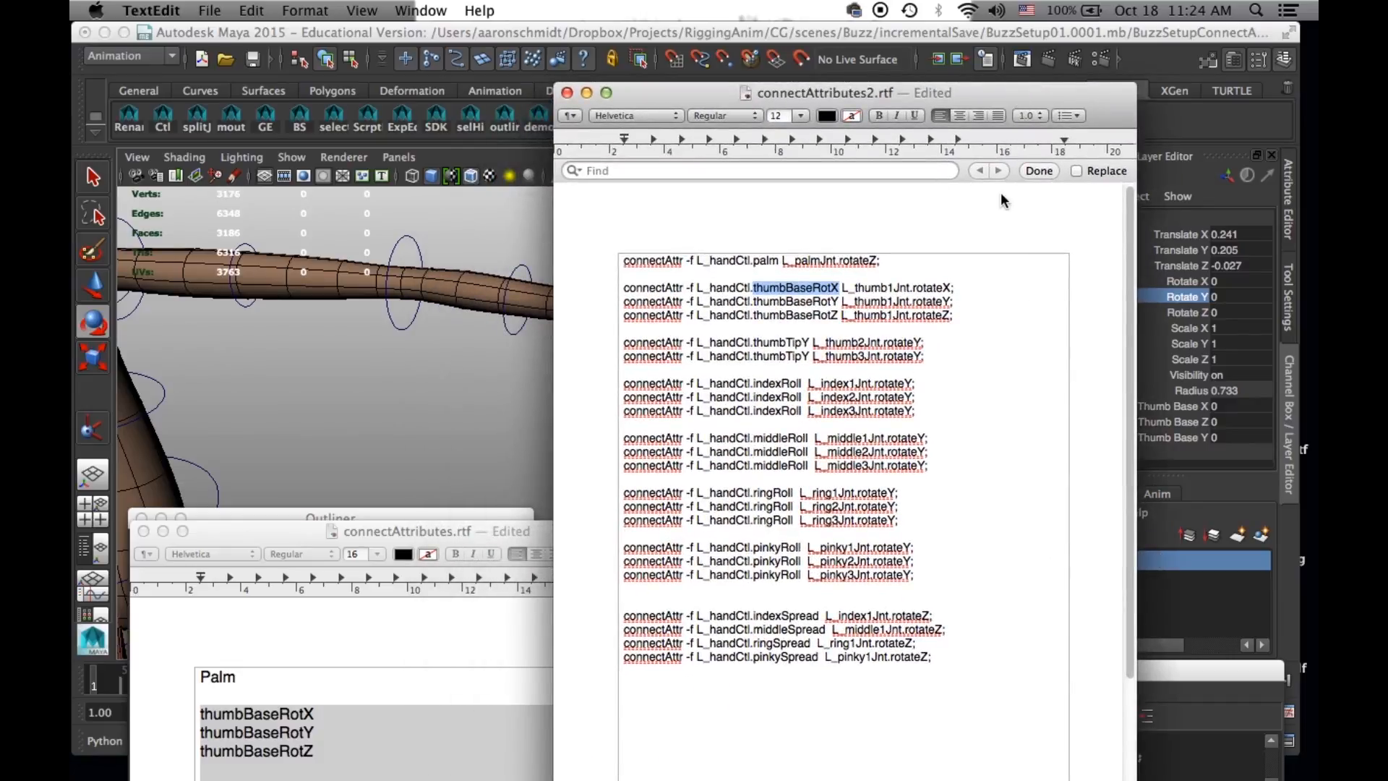
# - Highlight the commands from thumbBaseRotX through pinkySpread in connectAttributes2.rtf and move the window aside to uncover the left hand in Maya
pyautogui.moveTo(960, 659); pyautogui.dragTo(481, 292)
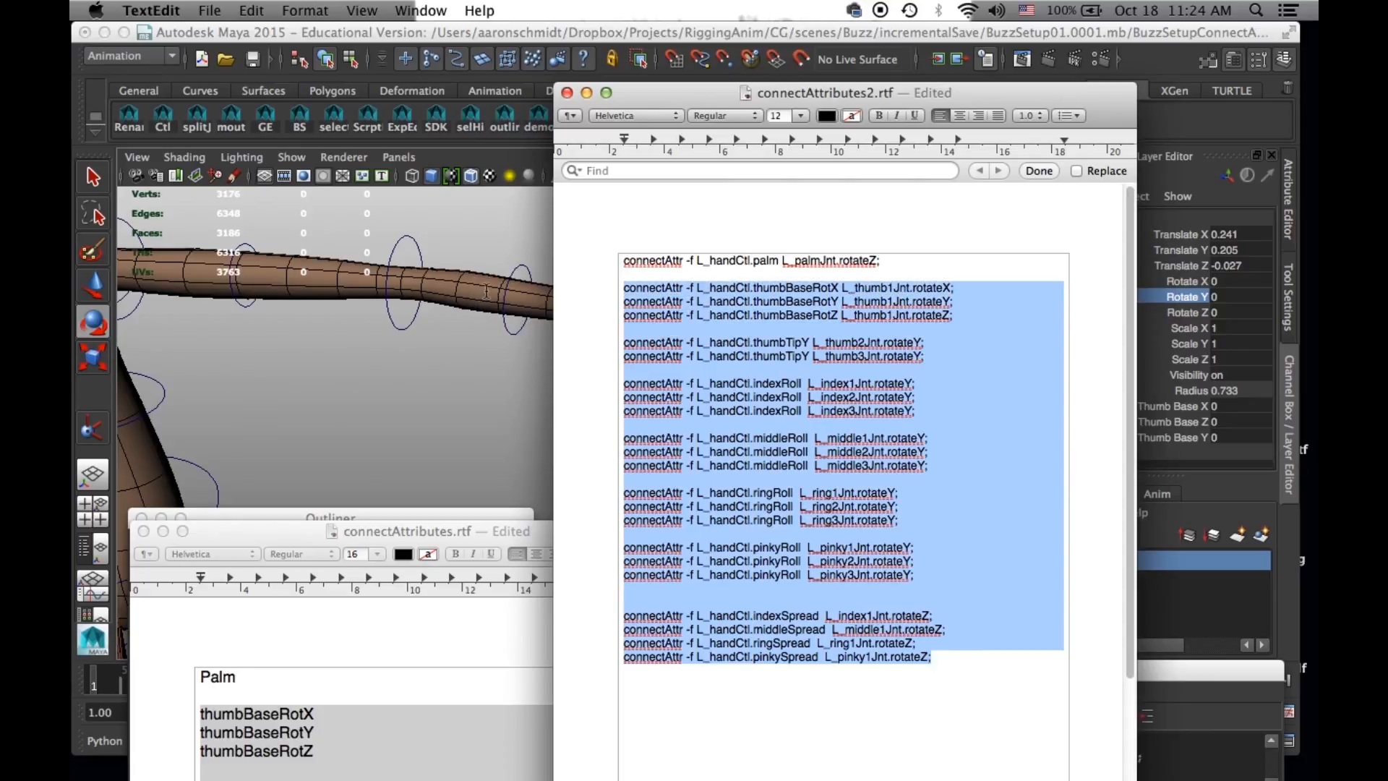
pyautogui.moveTo(1204, 676); pyautogui.dragTo(1150, 384)
pyautogui.moveTo(1017, 97); pyautogui.dragTo(243, 261)
pyautogui.moveTo(708, 385); pyautogui.dragTo(1033, 686)
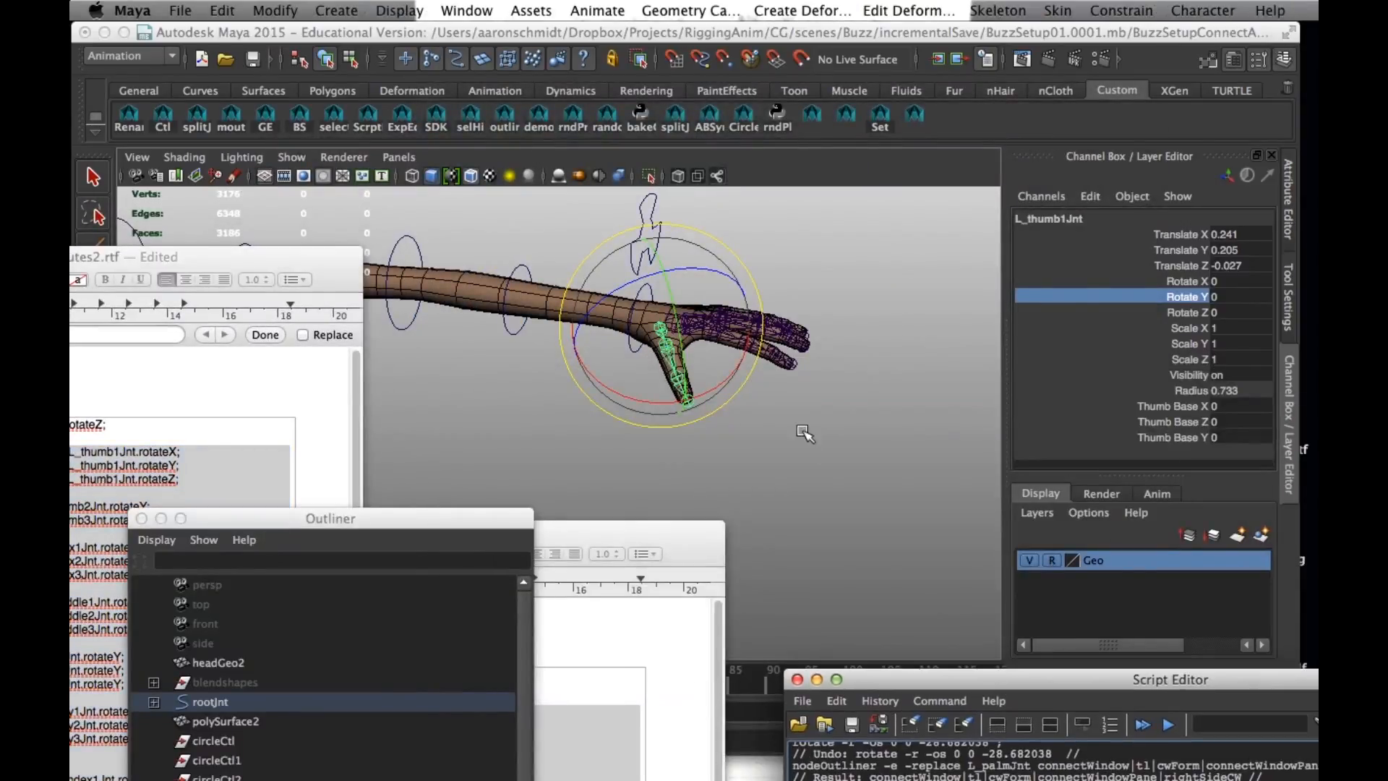
# - Select L_handCtl, scrub its thumb, roll and spread attributes to test the unconnected joints, and reset the values to 0
pyautogui.click(805, 434)
pyautogui.click(831, 279)
pyautogui.scroll(-3, 1117, 397)
pyautogui.moveTo(1150, 335); pyautogui.dragTo(1156, 242)
pyautogui.moveTo(731, 430); pyautogui.dragTo(933, 430, button='middle')
pyautogui.moveTo(1153, 352); pyautogui.dragTo(1143, 416)
pyautogui.moveTo(816, 440); pyautogui.dragTo(1038, 440, button='middle')
pyautogui.moveTo(1225, 243); pyautogui.dragTo(1226, 305)
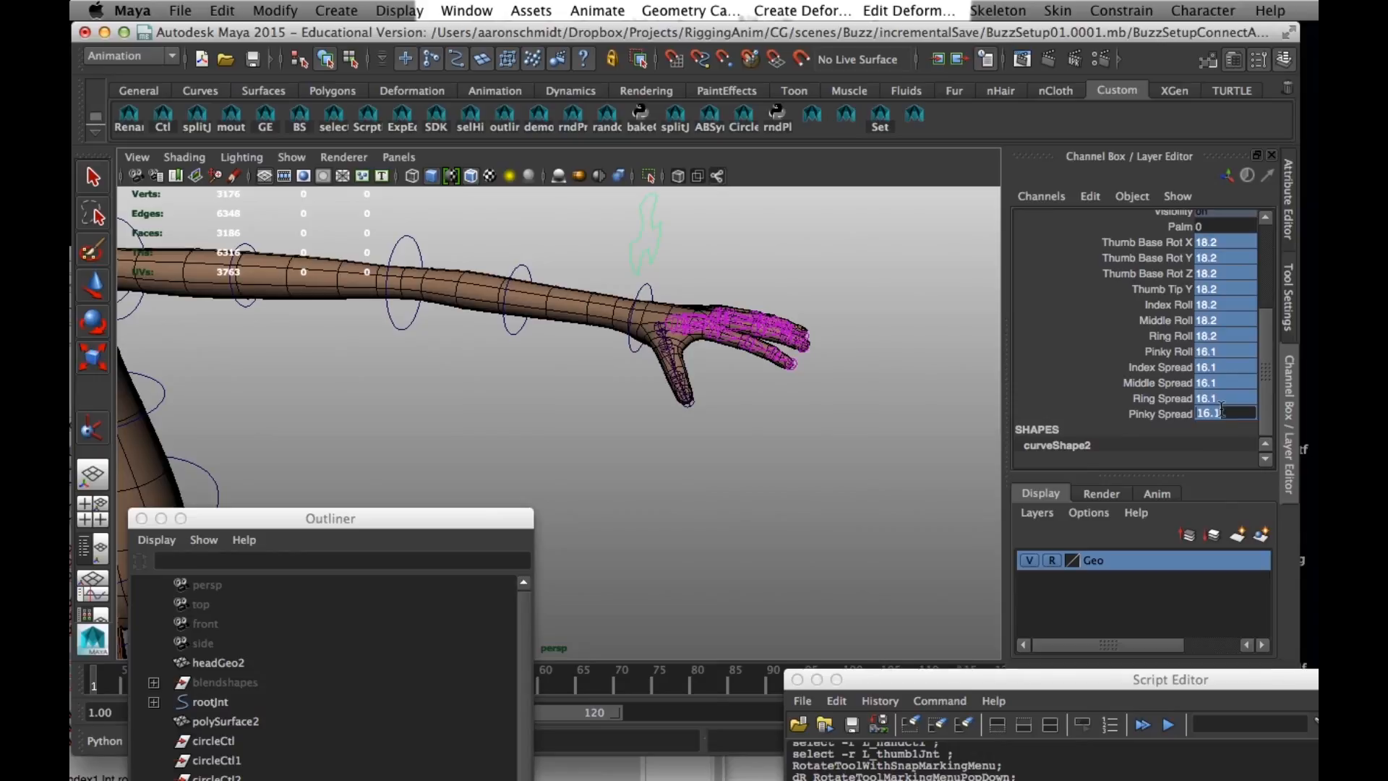
pyautogui.press('Return')
# - Select L_thumb2Jnt, L_palmJnt, L_thumb1Jnt and L_middle1Jnt in turn to check their rotation values
pyautogui.click(670, 354)
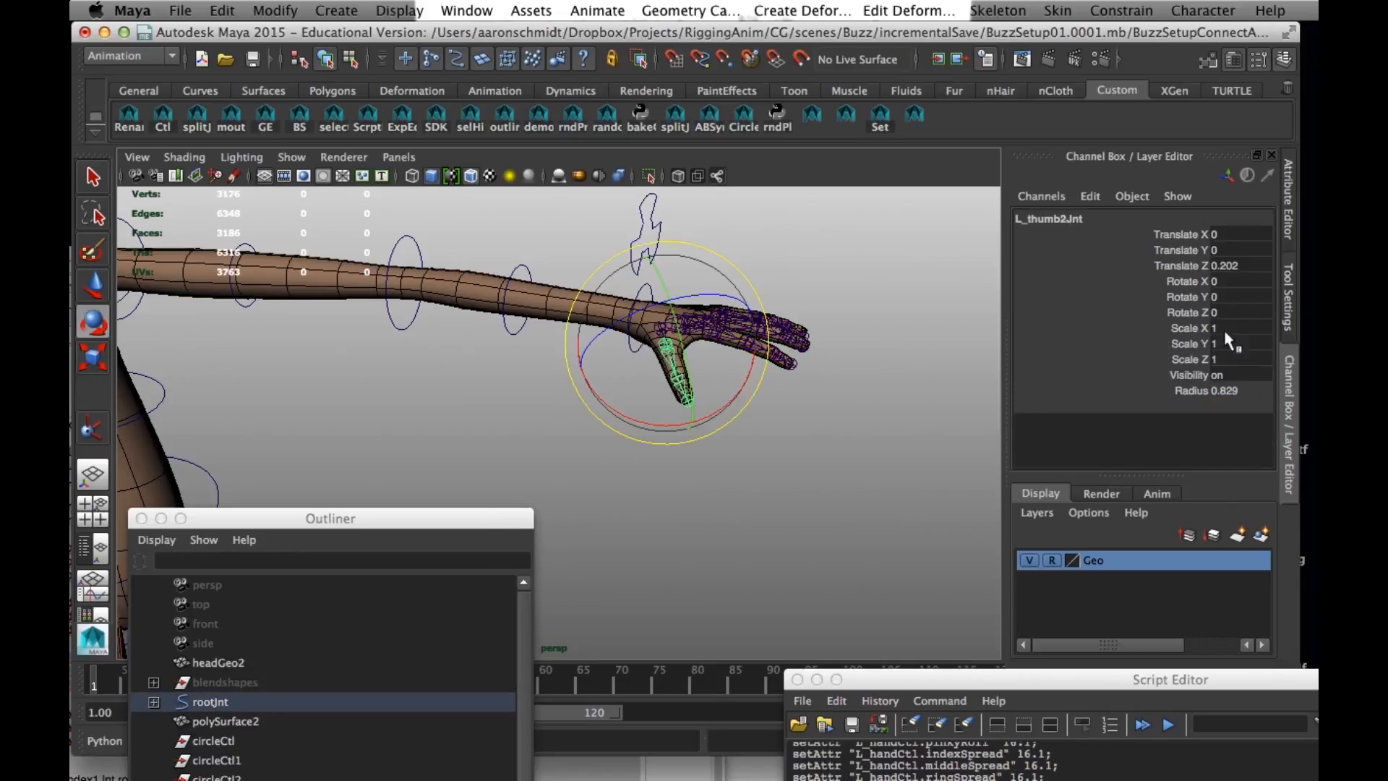
pyautogui.click(939, 425)
pyautogui.click(675, 318)
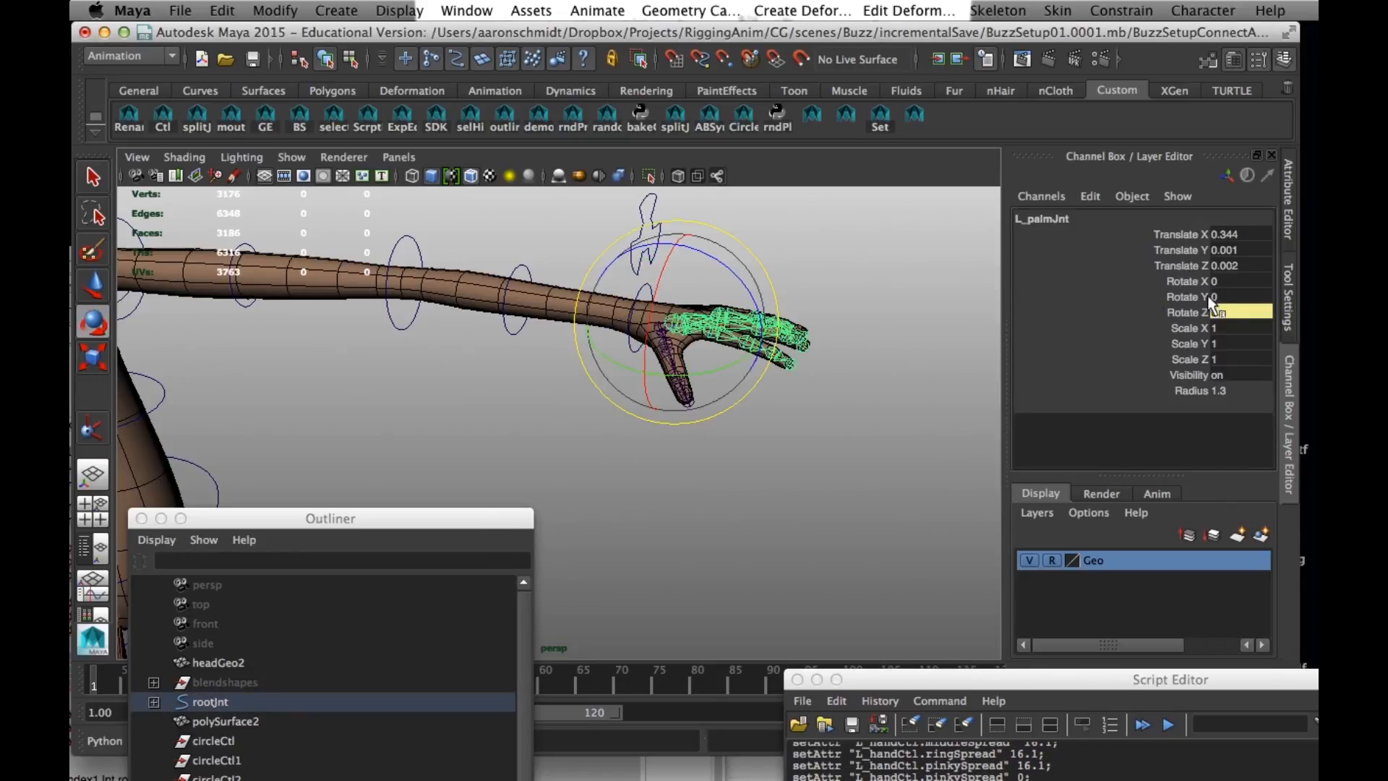
pyautogui.click(856, 405)
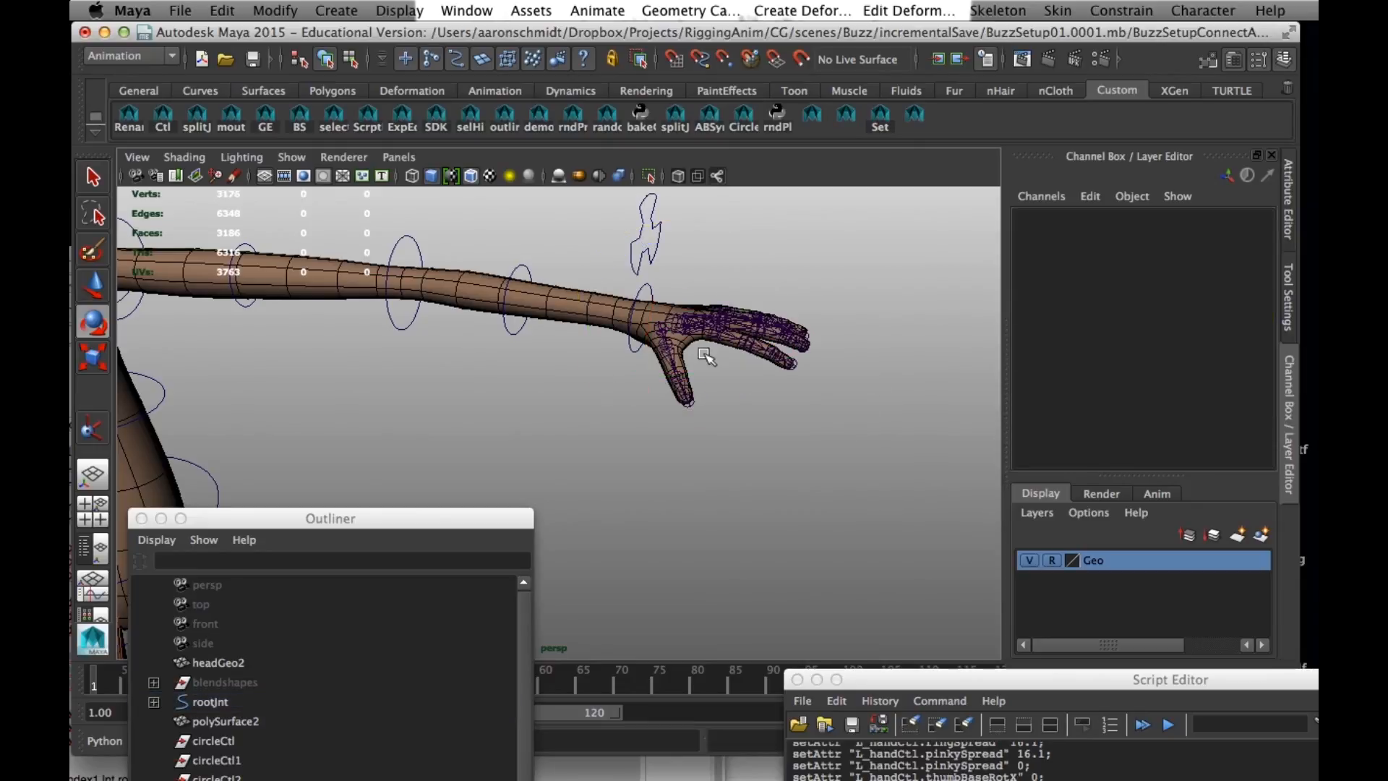
pyautogui.click(661, 329)
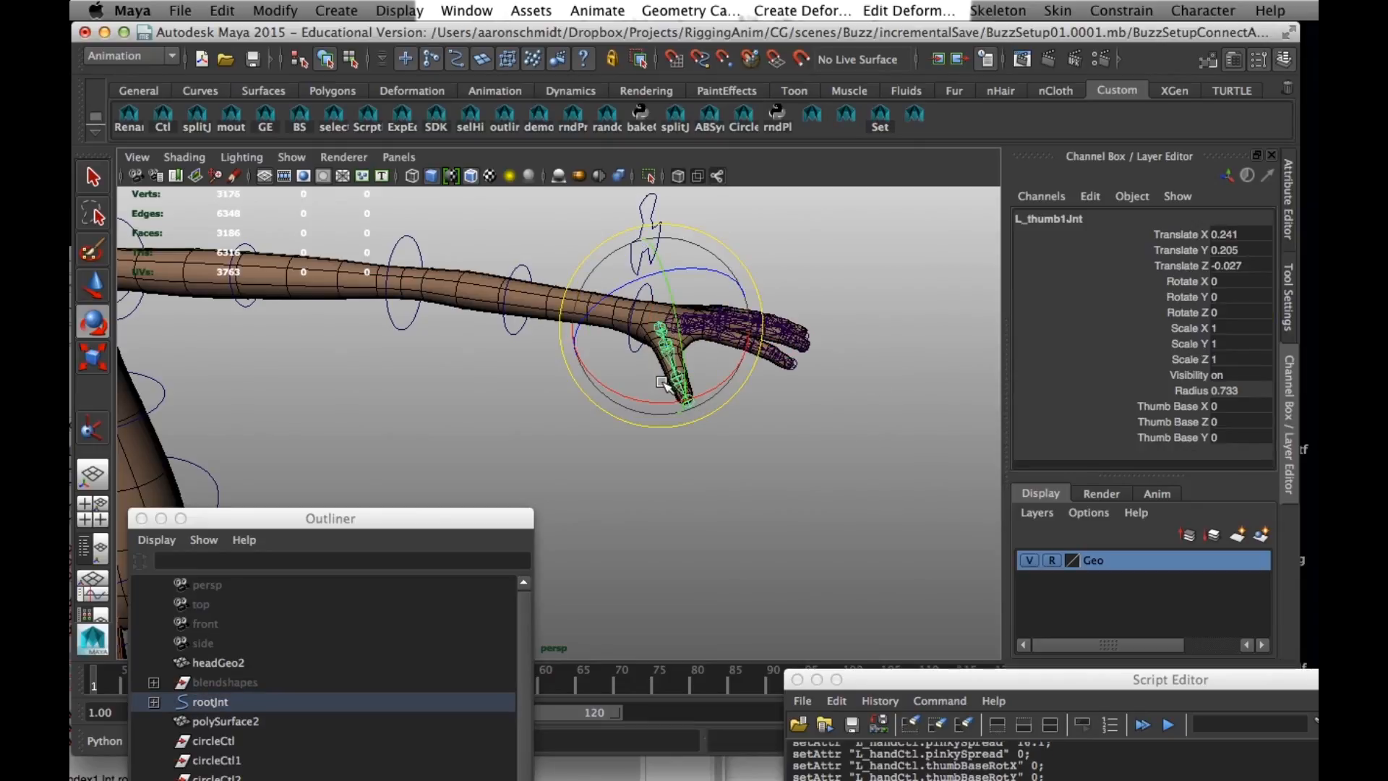
pyautogui.click(793, 435)
pyautogui.click(730, 324)
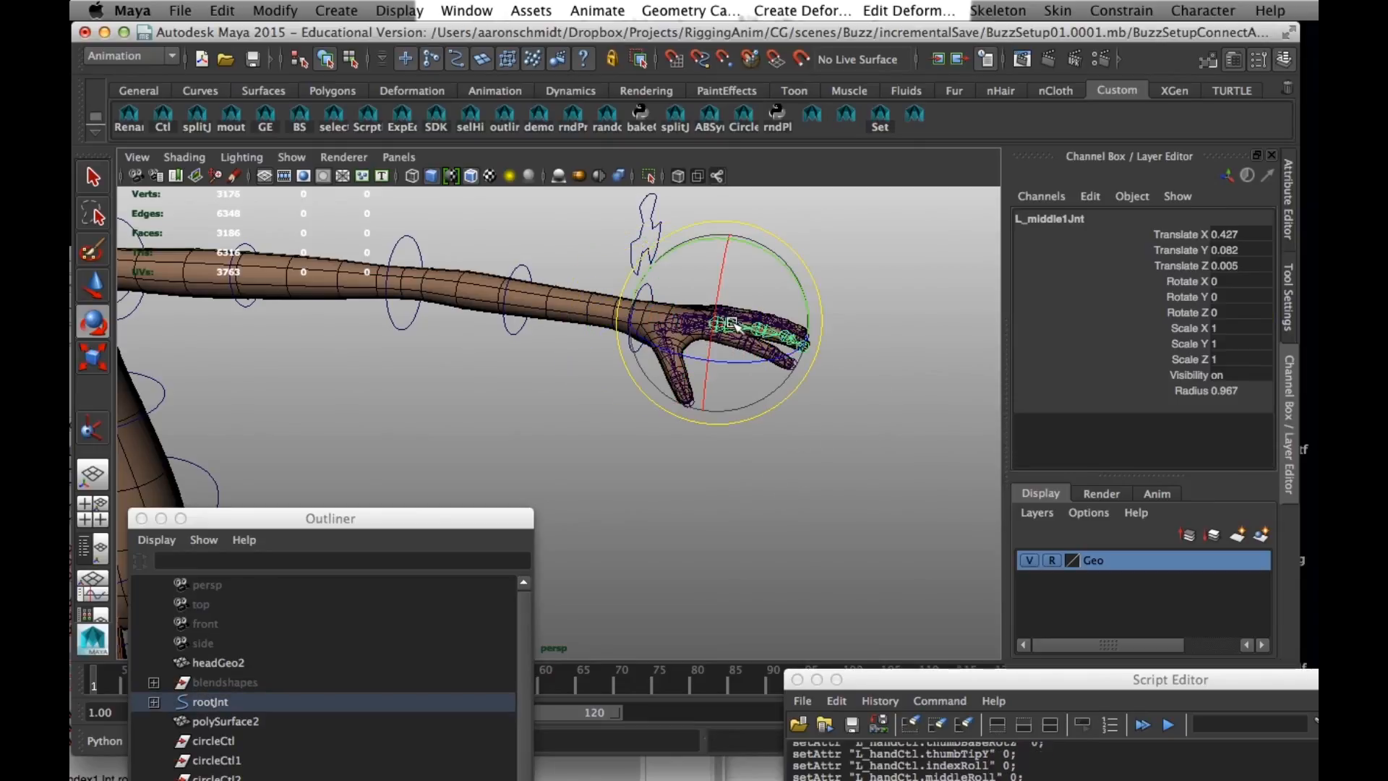
pyautogui.click(832, 476)
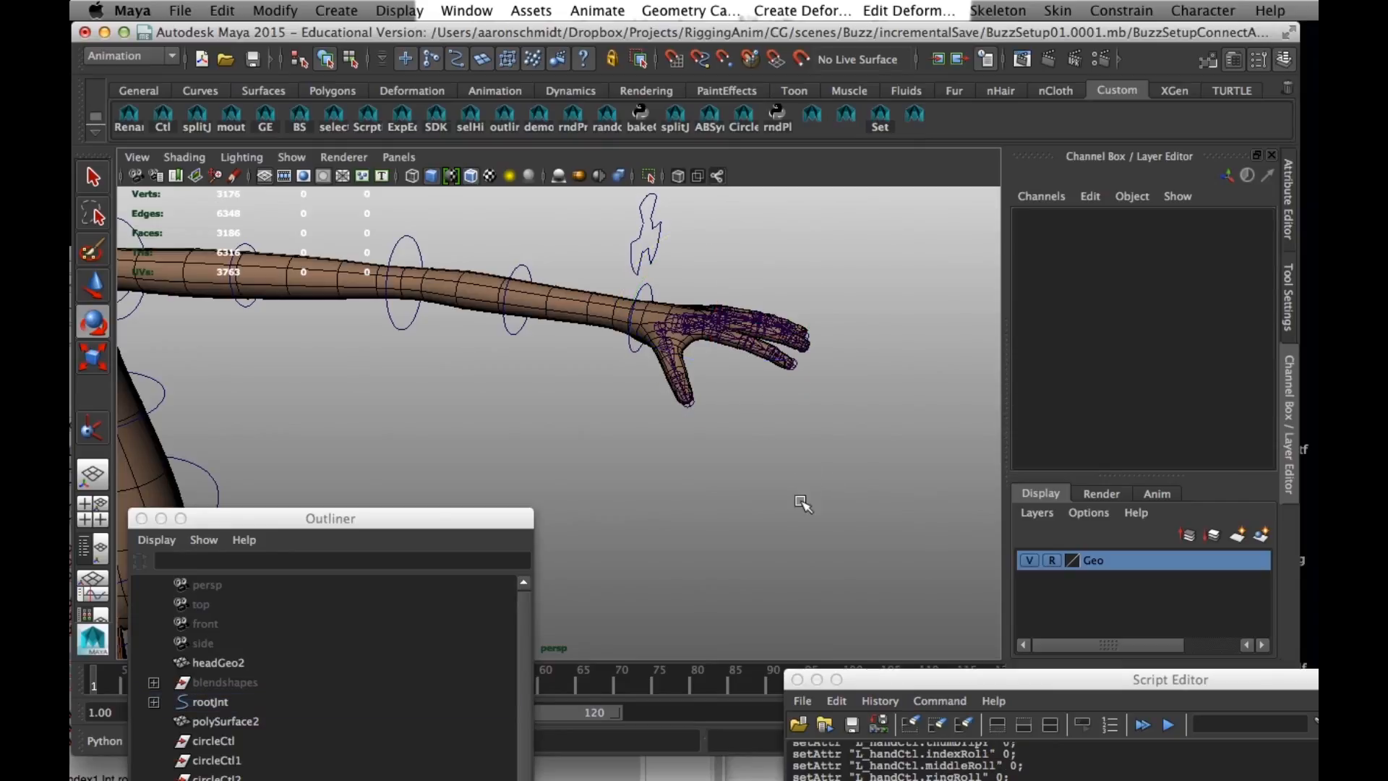
# - Copy the highlighted thumb, roll and spread connectAttr commands from connectAttributes2.rtf into the Script Editor's MEL input
pyautogui.doubleClick(976, 668)
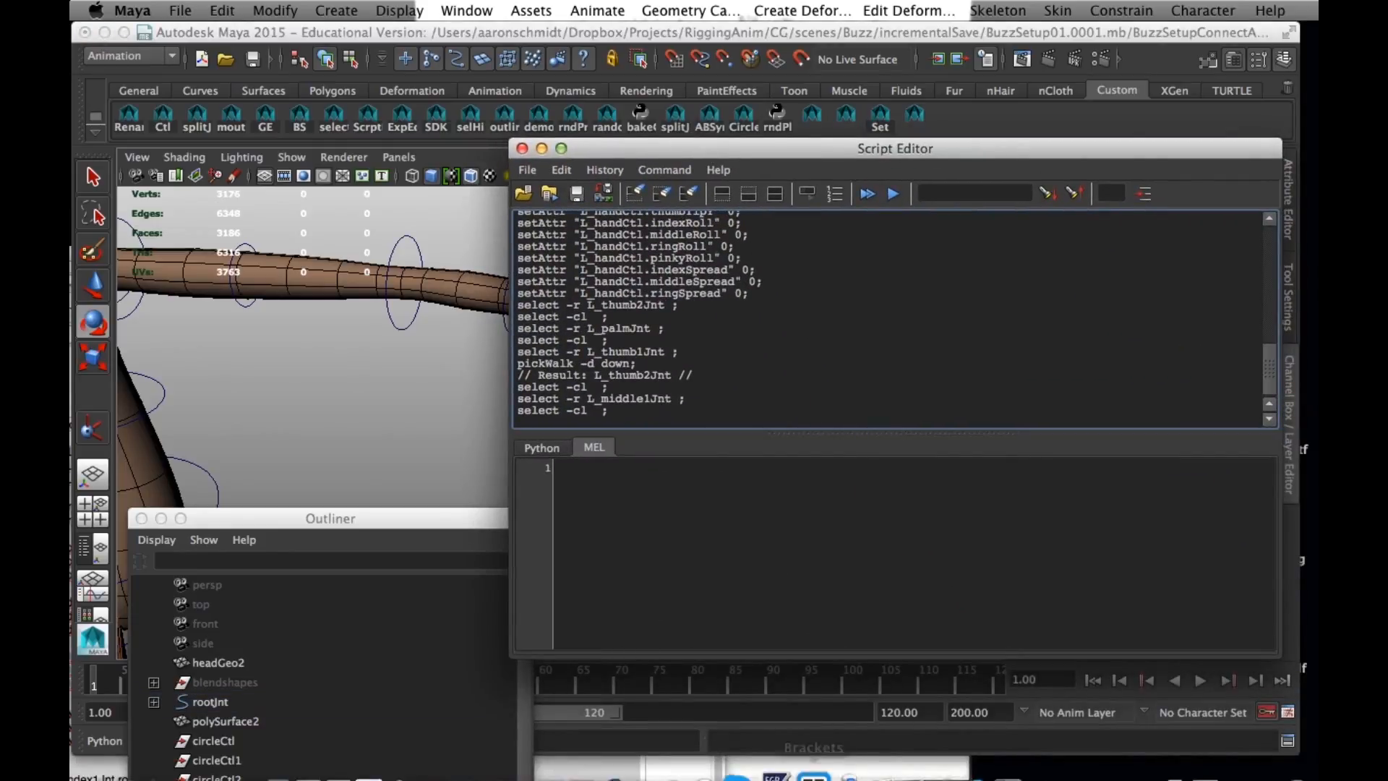
pyautogui.click(899, 765)
pyautogui.moveTo(217, 257); pyautogui.dragTo(807, 140)
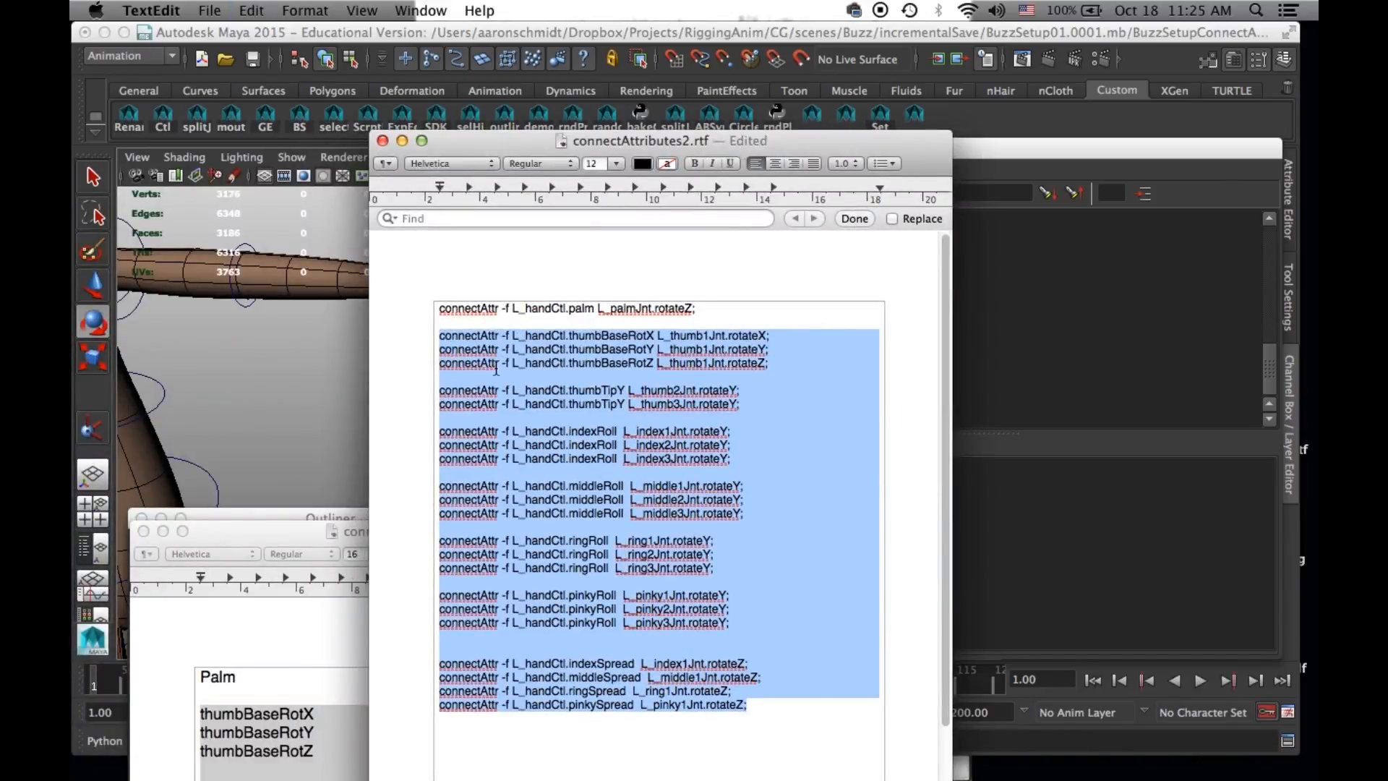
pyautogui.click(1028, 477)
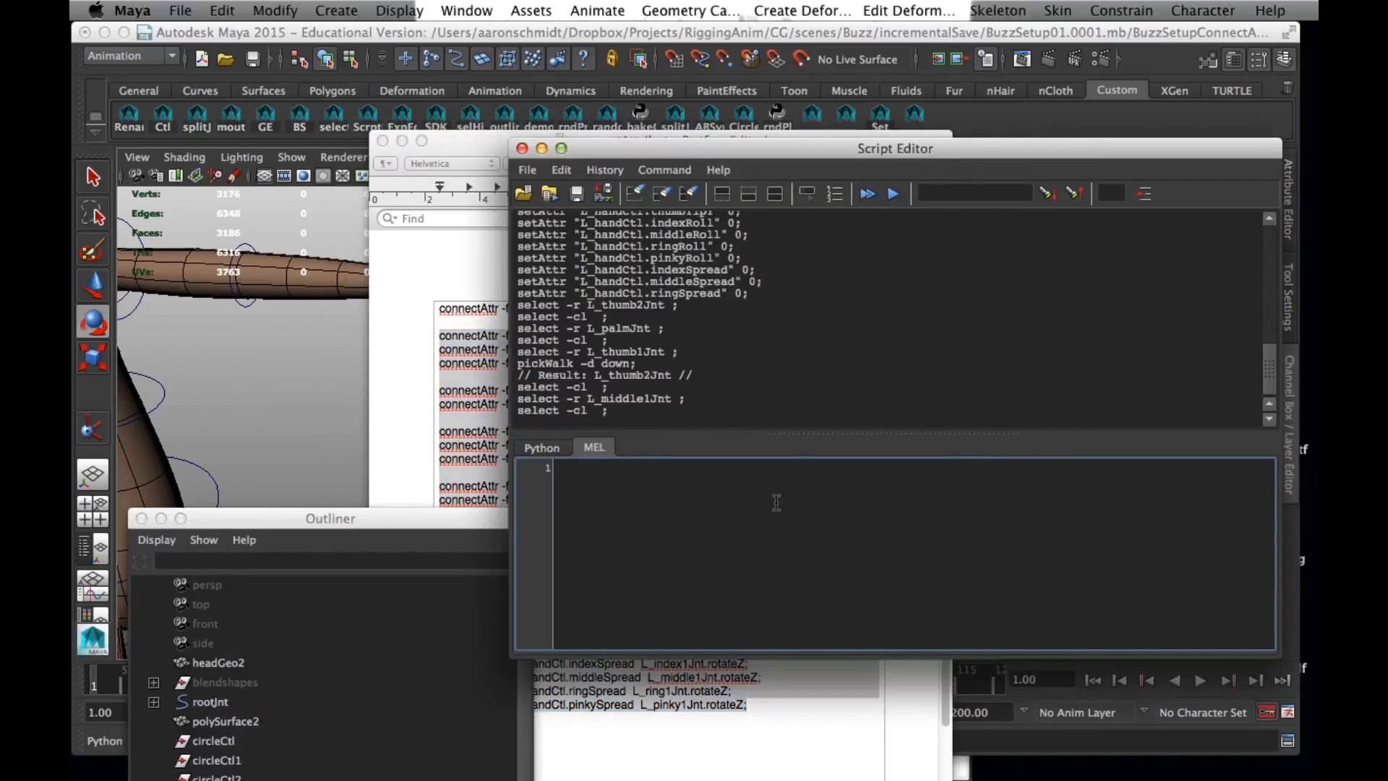
pyautogui.press('super+v')
# - Execute the pasted L_handCtl commands and place the Script Editor so that the left hand is uncovered
pyautogui.moveTo(673, 149); pyautogui.dragTo(780, 188)
pyautogui.moveTo(476, 153); pyautogui.dragTo(486, 775)
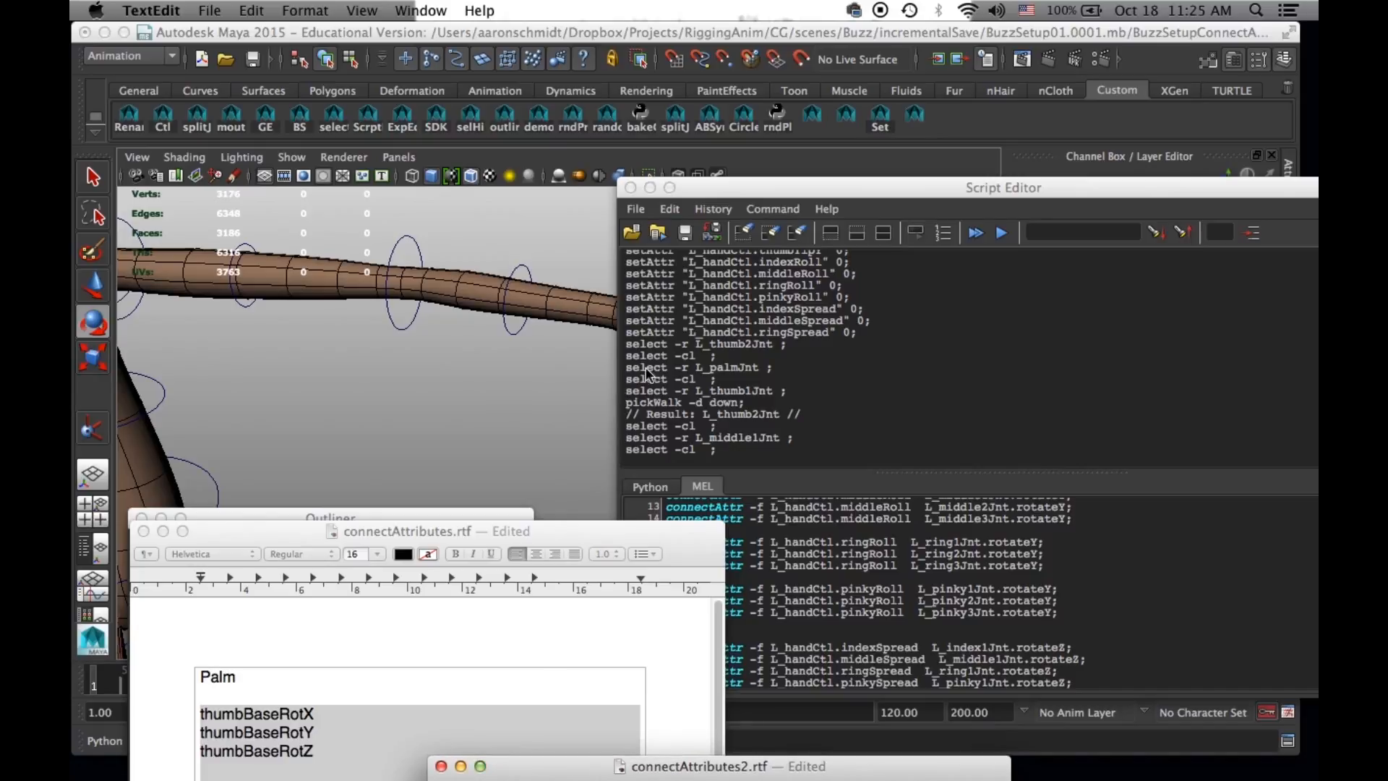
pyautogui.click(773, 209)
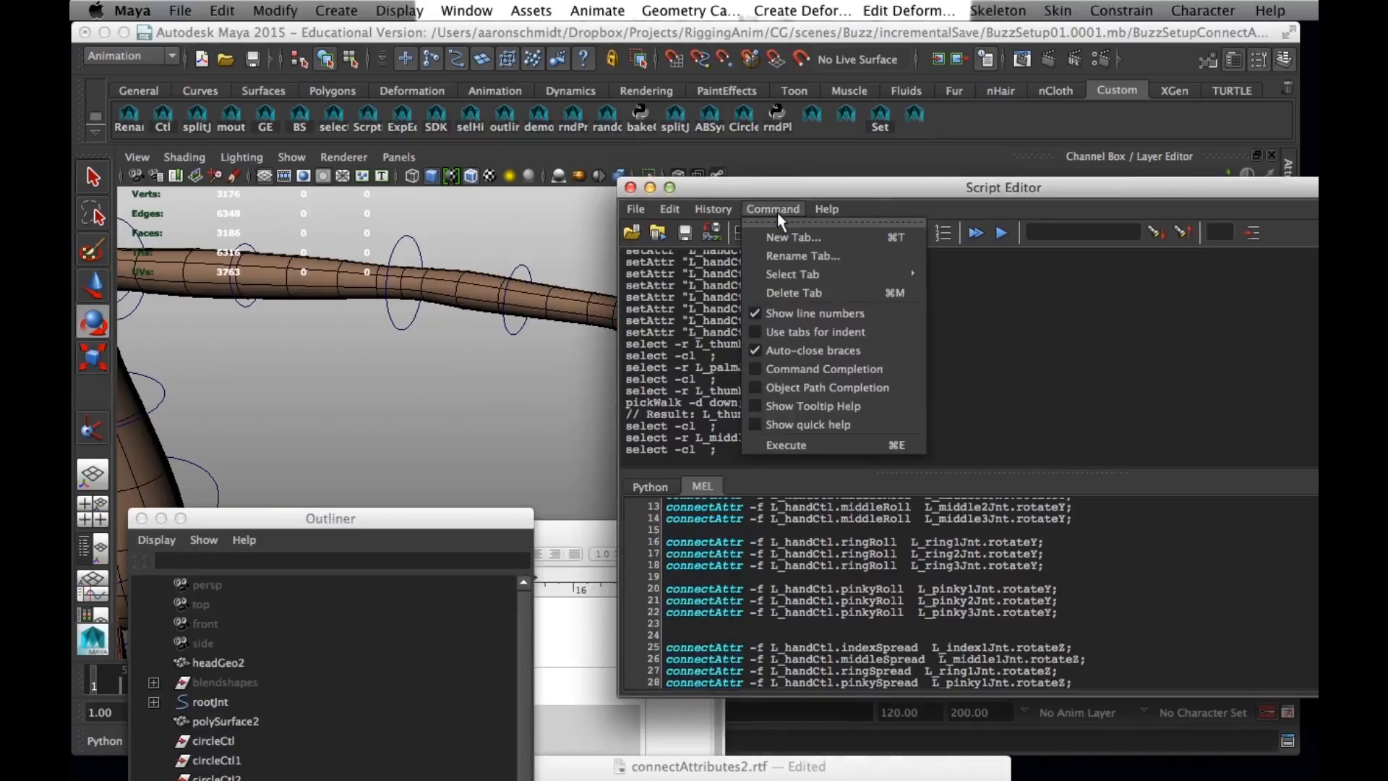
pyautogui.click(785, 445)
pyautogui.moveTo(785, 190); pyautogui.dragTo(647, 508)
# - Select L_handCtl, test Thumb Base Rot X, Y and Z together at 15.3, and undo the change
pyautogui.click(751, 390)
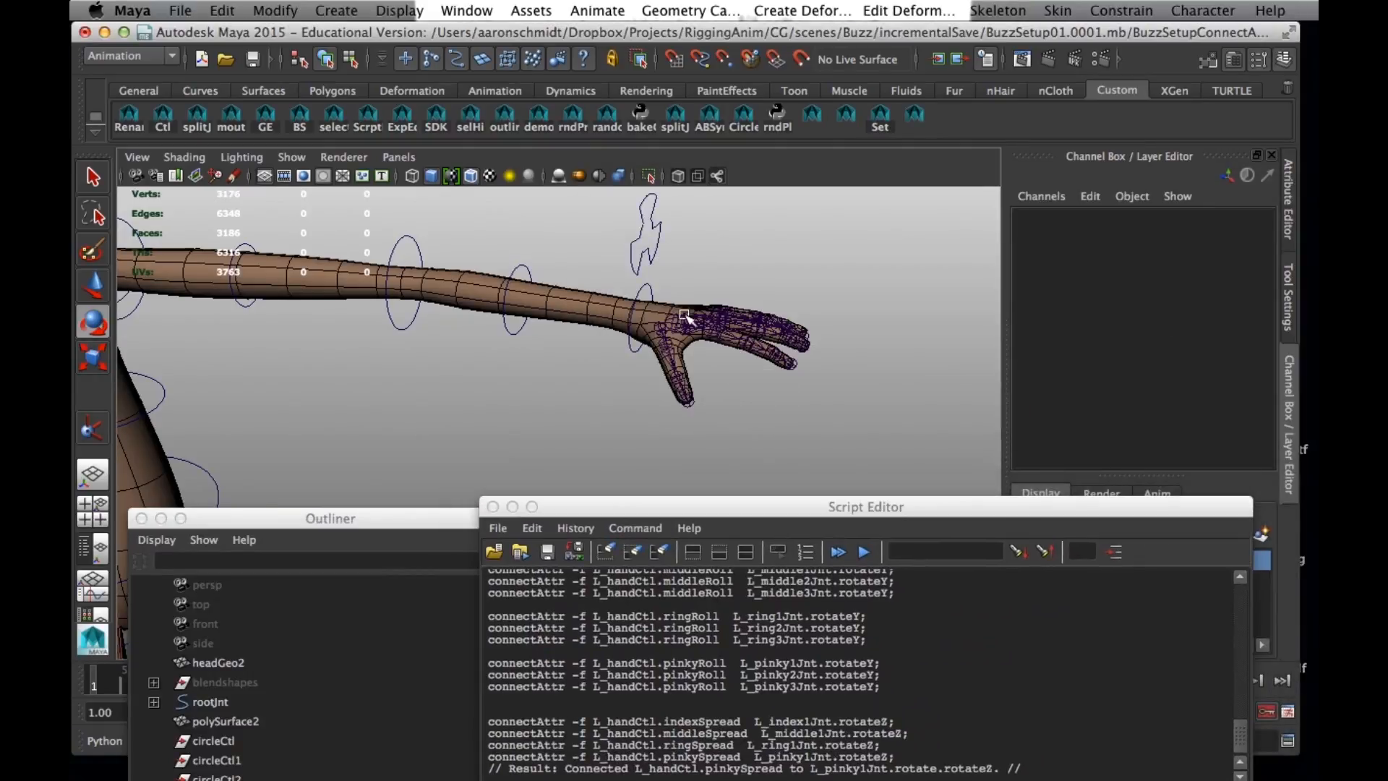
pyautogui.click(656, 247)
pyautogui.scroll(-4, 1152, 409)
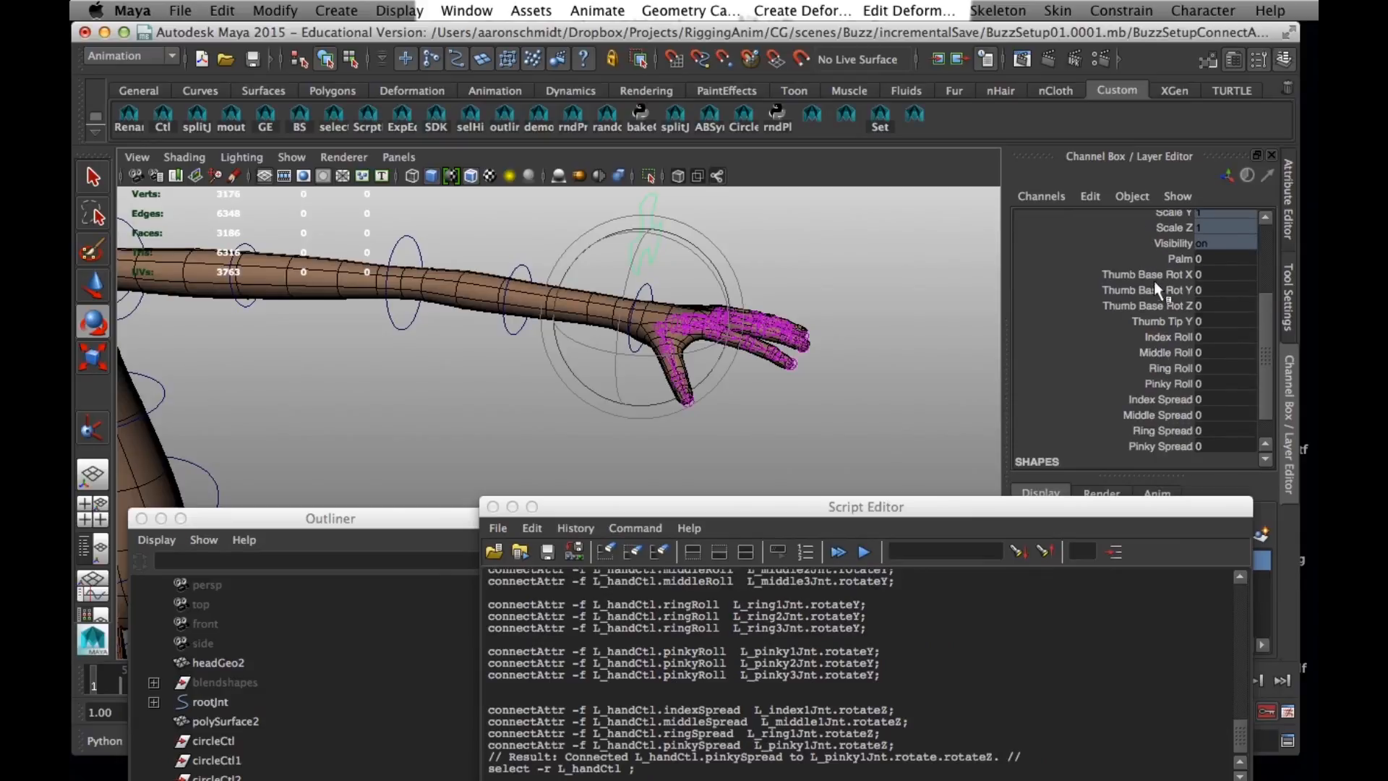
pyautogui.moveTo(1154, 276); pyautogui.dragTo(1154, 304)
pyautogui.moveTo(779, 353); pyautogui.dragTo(922, 364, button='middle')
pyautogui.press('super+z')
# - Test L_handCtl's four finger rolls at 17.7 and its four finger spreads at -16.5, undoing each change
pyautogui.moveTo(1165, 336); pyautogui.dragTo(1164, 383)
pyautogui.moveTo(842, 399); pyautogui.dragTo(939, 414, button='middle')
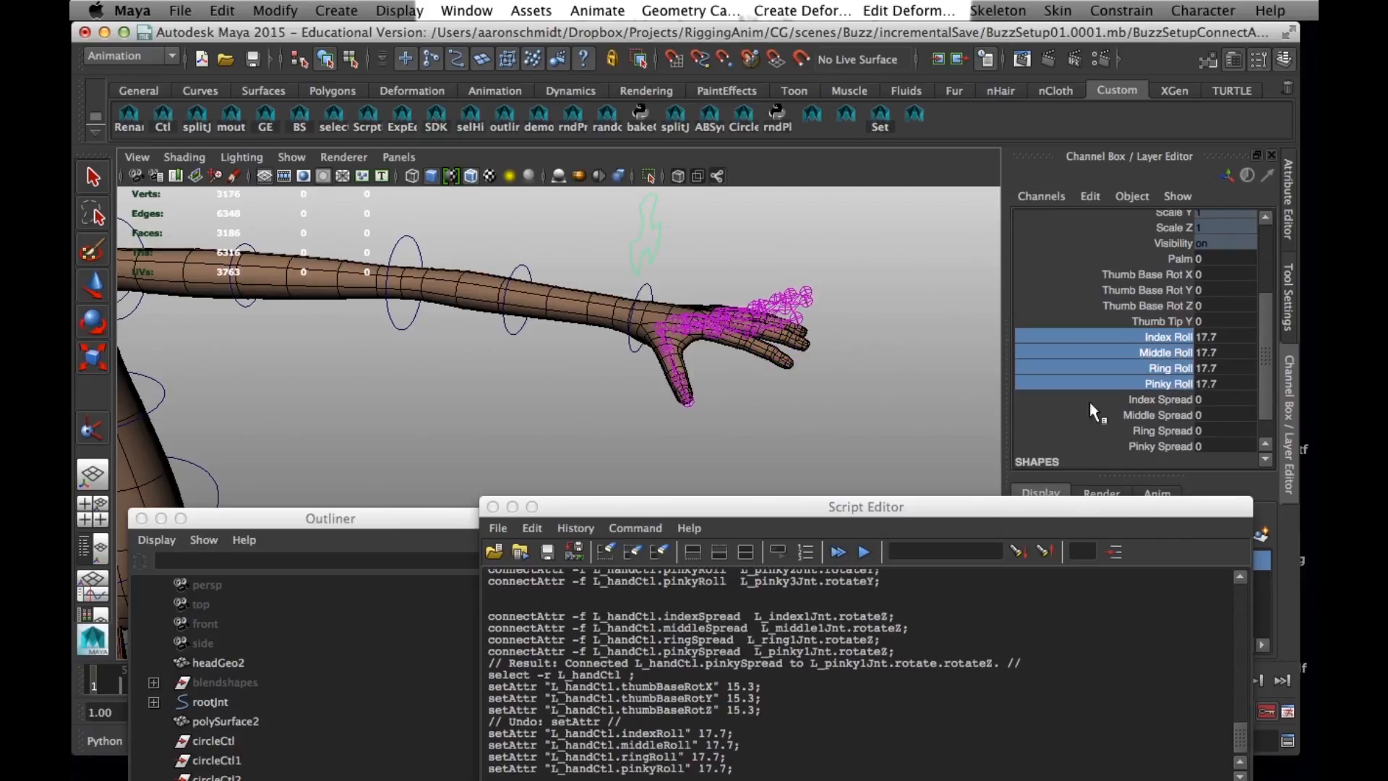
pyautogui.press('super+z')
pyautogui.moveTo(1164, 399); pyautogui.dragTo(1164, 446)
pyautogui.moveTo(683, 373); pyautogui.dragTo(654, 359, button='middle')
pyautogui.press('super+z')
# - Test L_handCtl's Thumb Tip Y at -57.8 and undo the change
pyautogui.click(1163, 321)
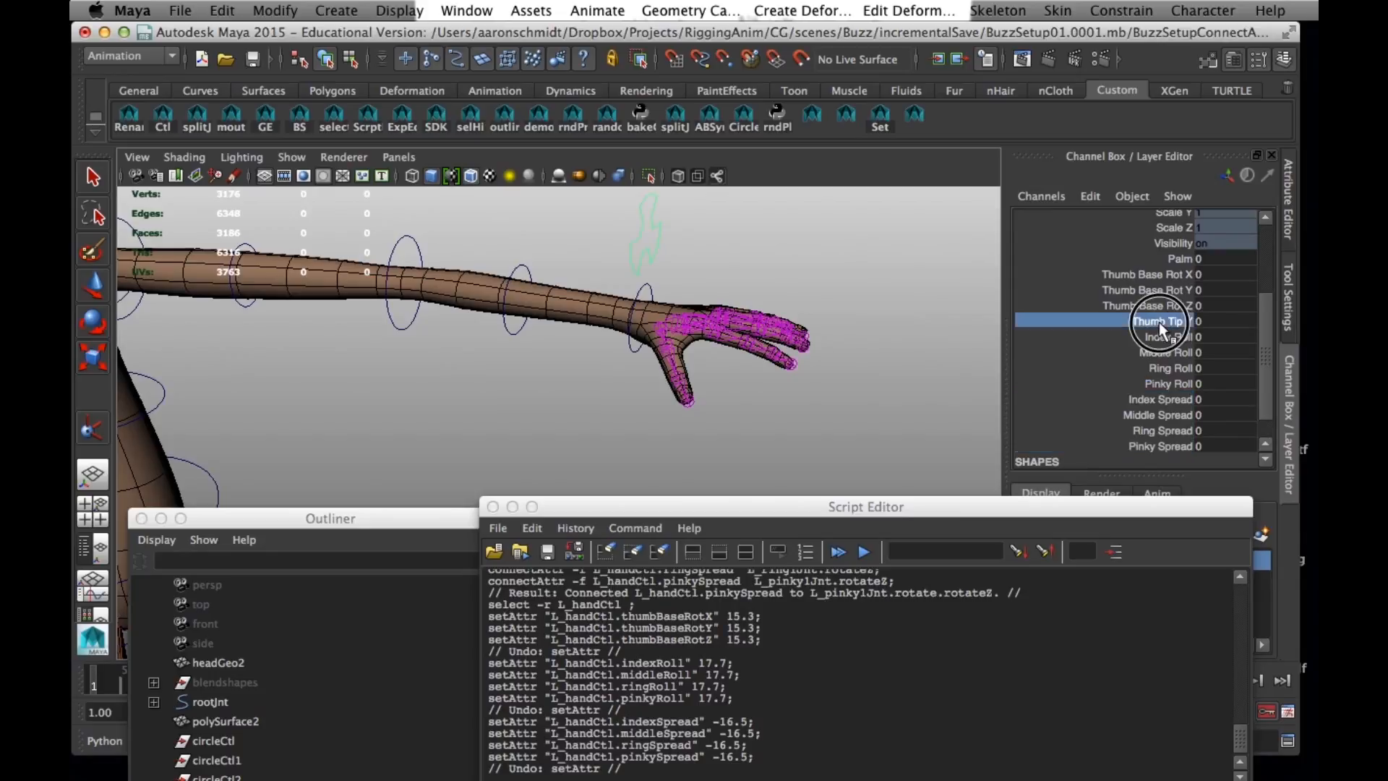
pyautogui.moveTo(643, 427); pyautogui.dragTo(75, 277, button='middle')
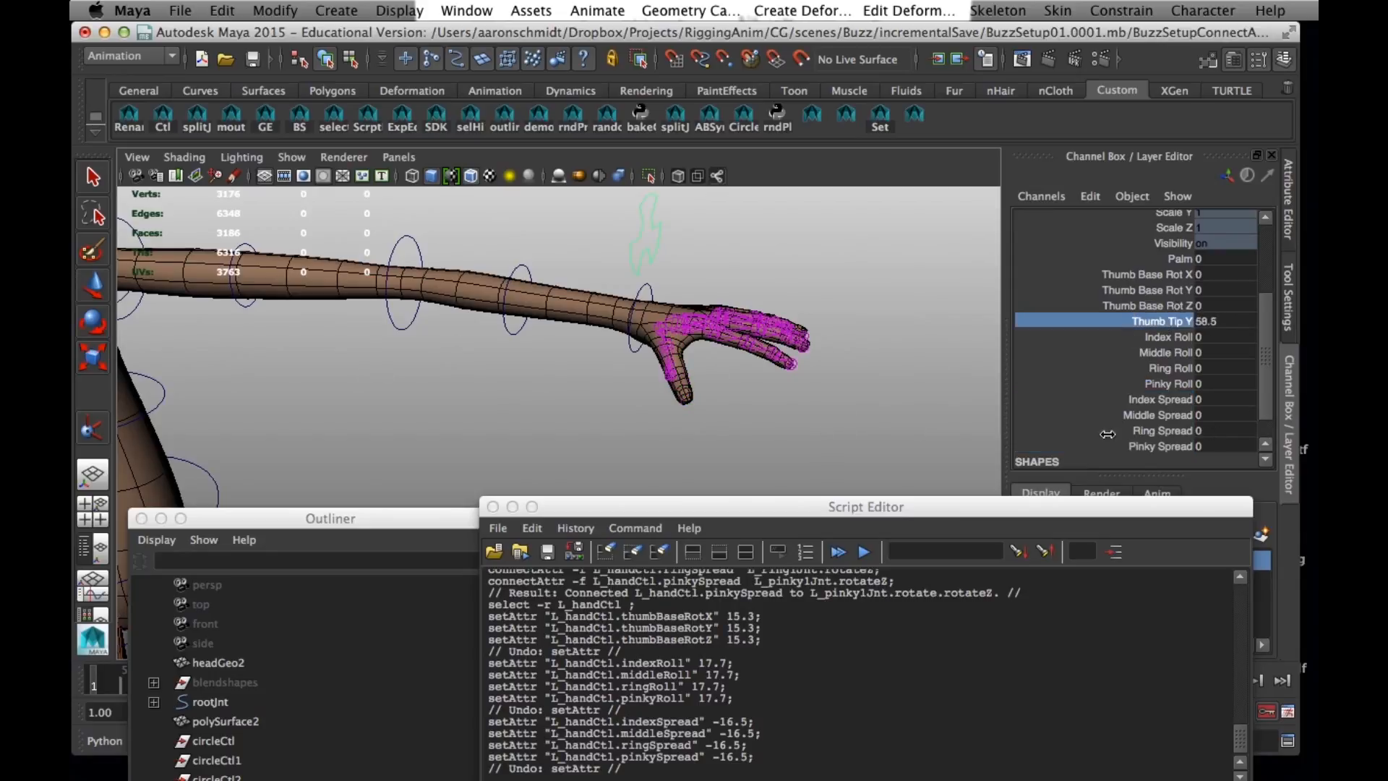
pyautogui.press('super+z')
# - Bring connectAttributes2.rtf back to the front and reposition its window so all the connectAttr commands can be read
pyautogui.keyDown('alt'); pyautogui.moveTo(543, 322); pyautogui.dragTo(619, 341); pyautogui.keyUp('alt')
pyautogui.keyDown('alt'); pyautogui.moveTo(620, 340); pyautogui.dragTo(444, 317, button='right'); pyautogui.keyUp('alt')
pyautogui.keyDown('alt'); pyautogui.moveTo(445, 316); pyautogui.dragTo(470, 292); pyautogui.keyUp('alt')
pyautogui.keyDown('alt'); pyautogui.moveTo(728, 270); pyautogui.dragTo(807, 343, button='right'); pyautogui.keyUp('alt')
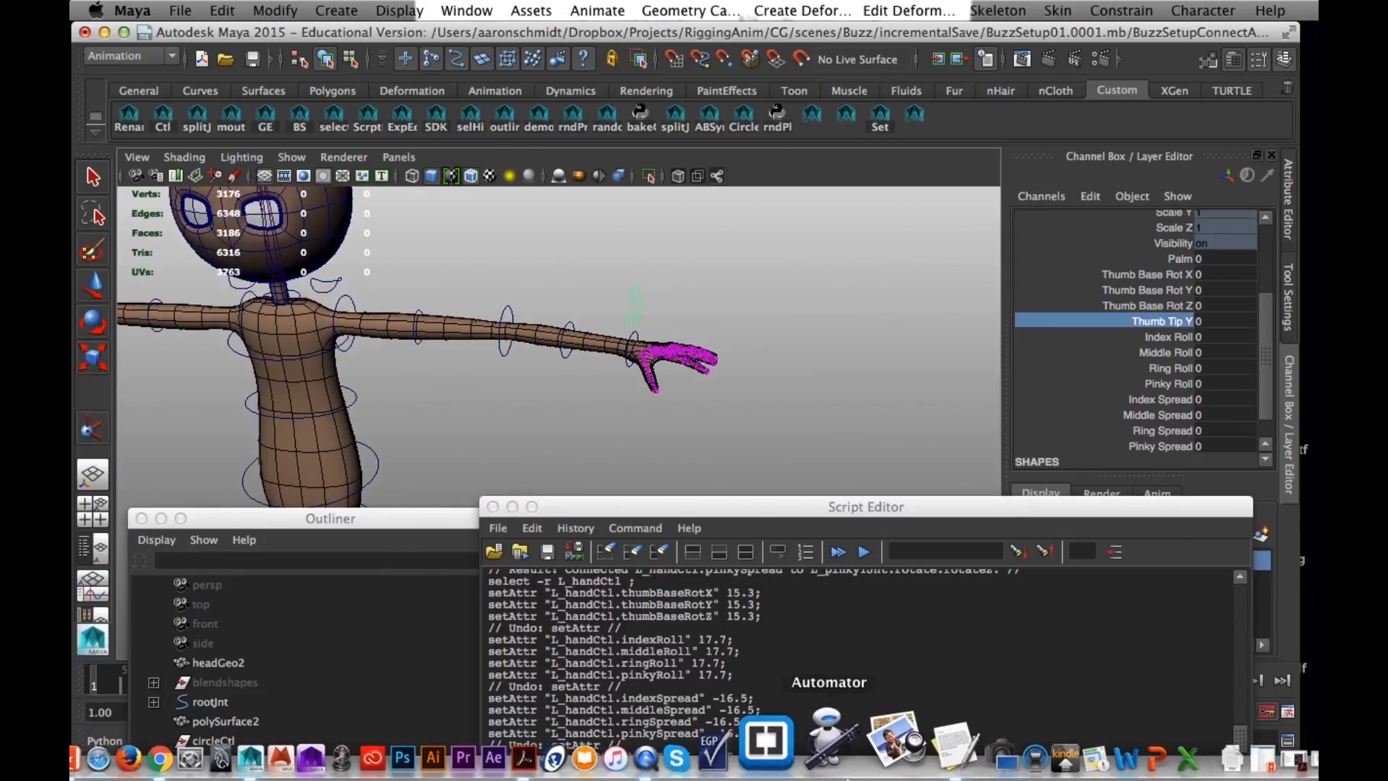
pyautogui.click(985, 752)
pyautogui.moveTo(800, 763); pyautogui.dragTo(1073, 135)
pyautogui.click(1083, 352)
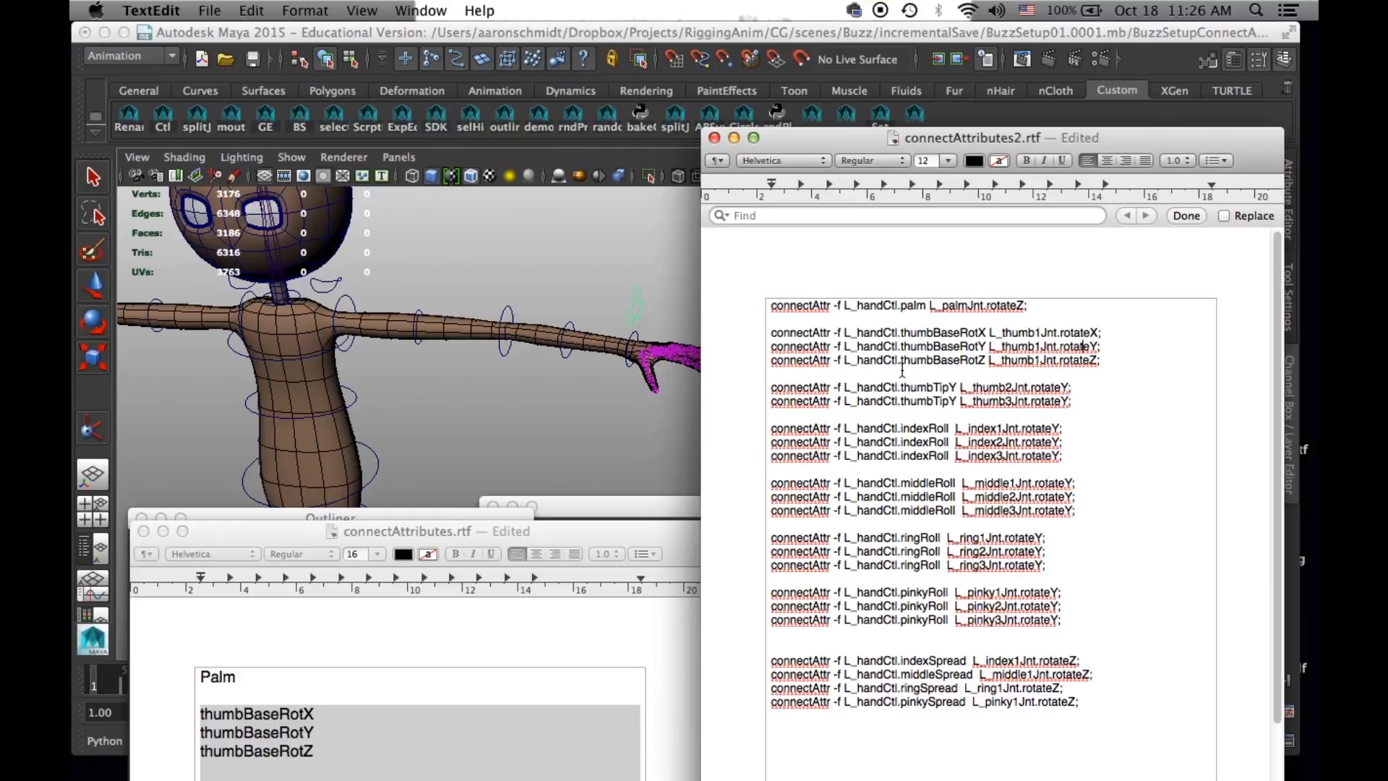
# - Copy the whole list of left-hand connectAttr commands, from palm to pinkySpread, into a new TextEdit document
pyautogui.moveTo(1091, 717); pyautogui.dragTo(669, 302)
pyautogui.press('super+c')
pyautogui.press('super+n')
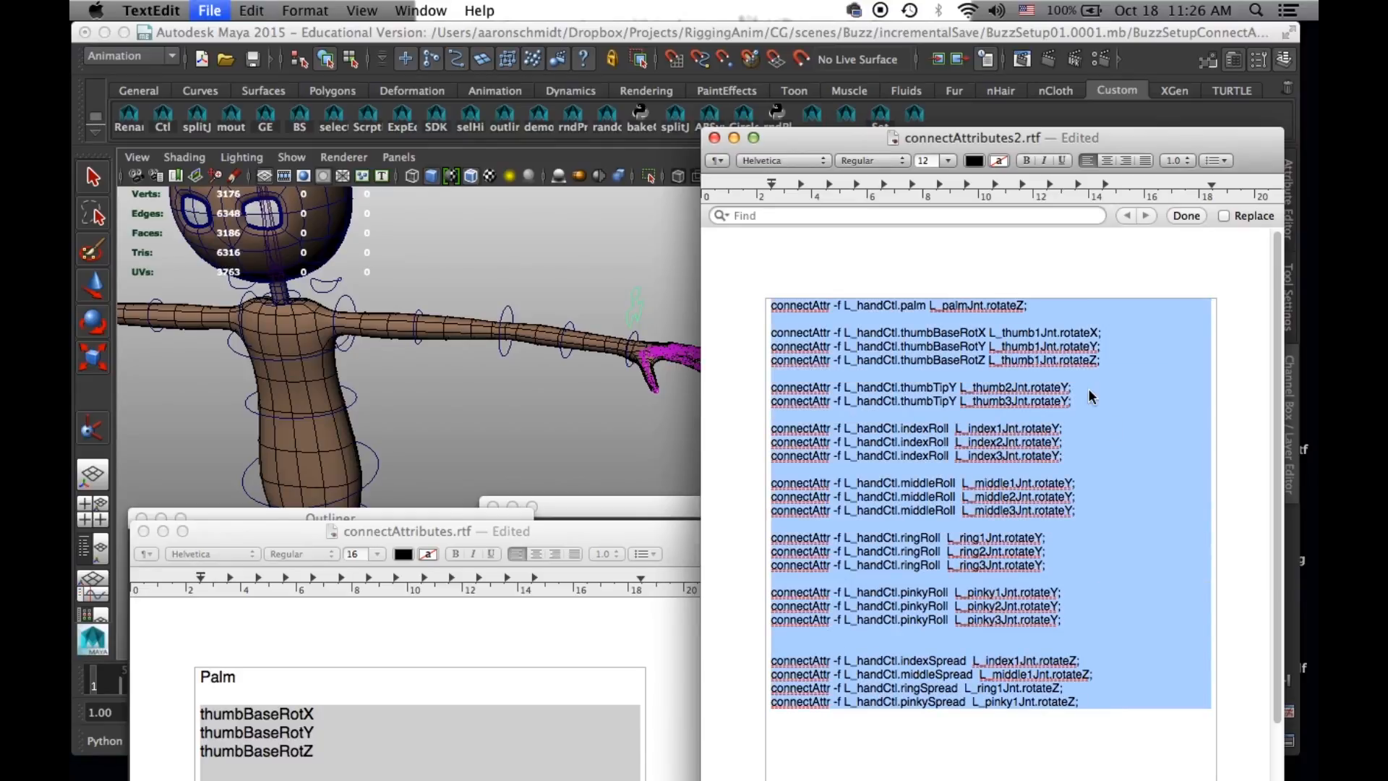
pyautogui.press('super+v')
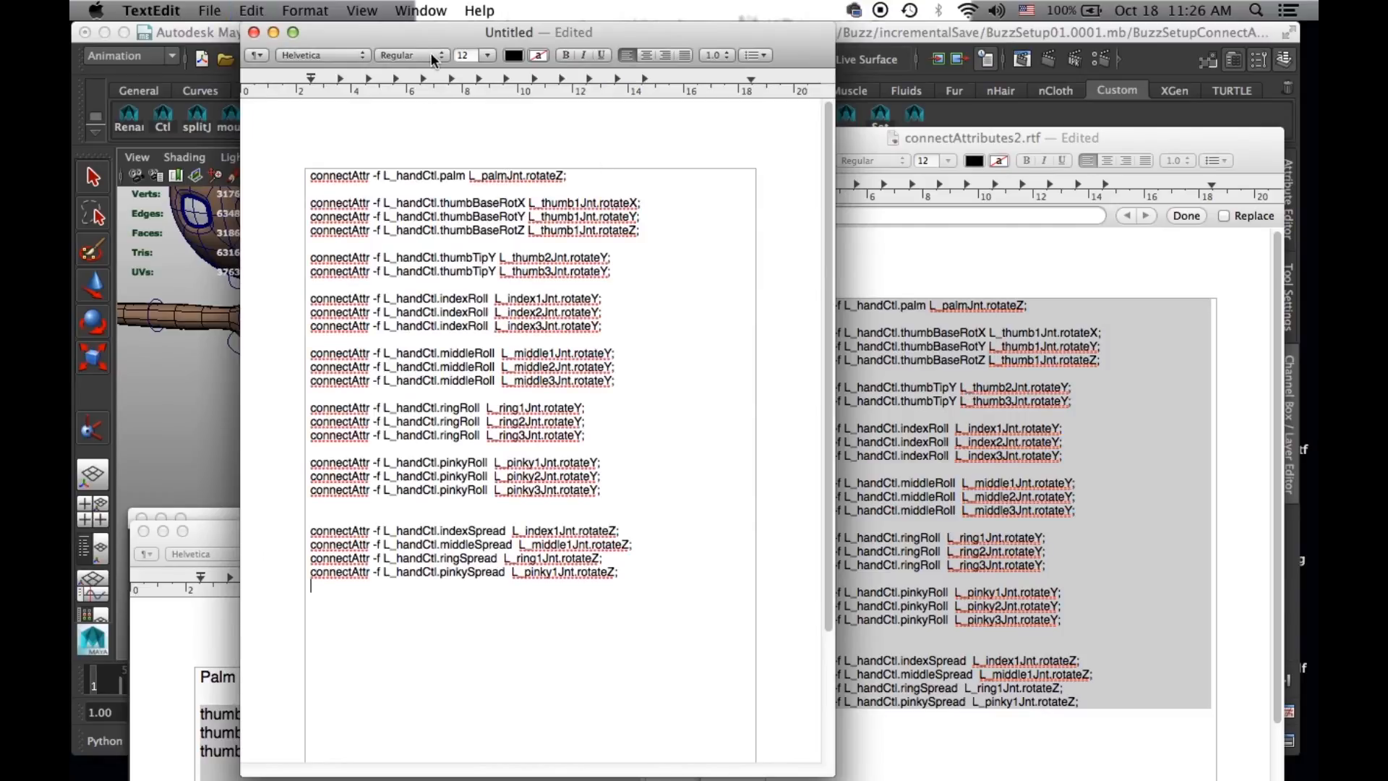
pyautogui.moveTo(434, 32); pyautogui.dragTo(655, 76)
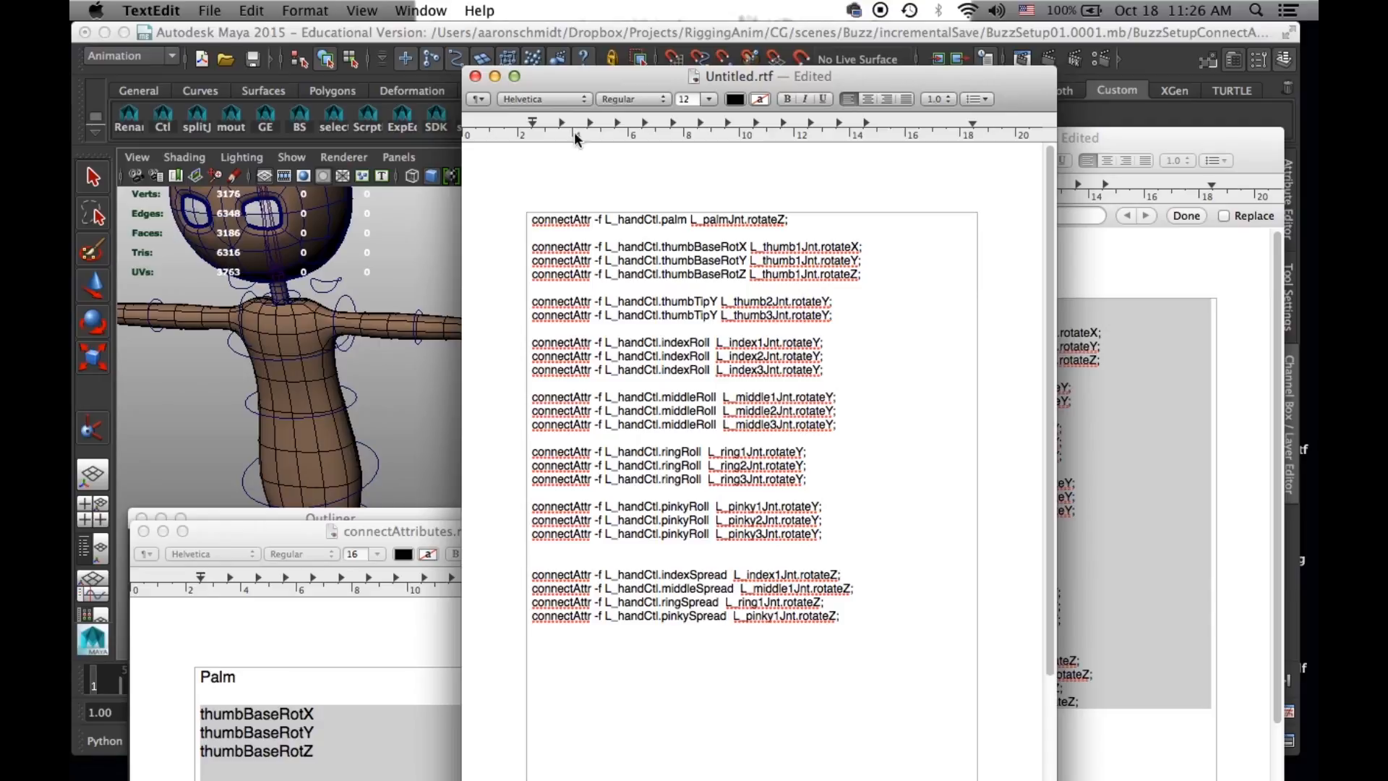
# - Replace every L_ with R_ in the new document's connectAttr commands
pyautogui.click(253, 10)
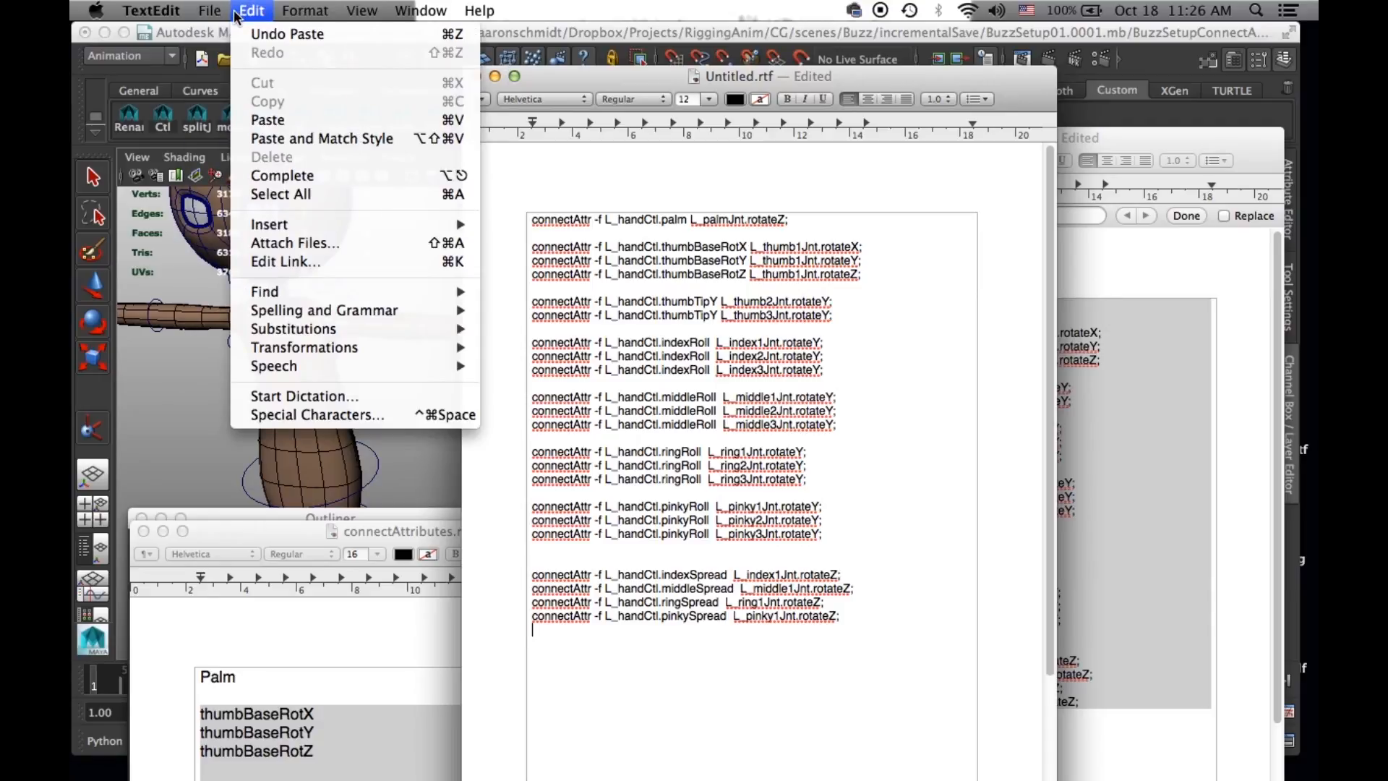
pyautogui.moveTo(301, 289)
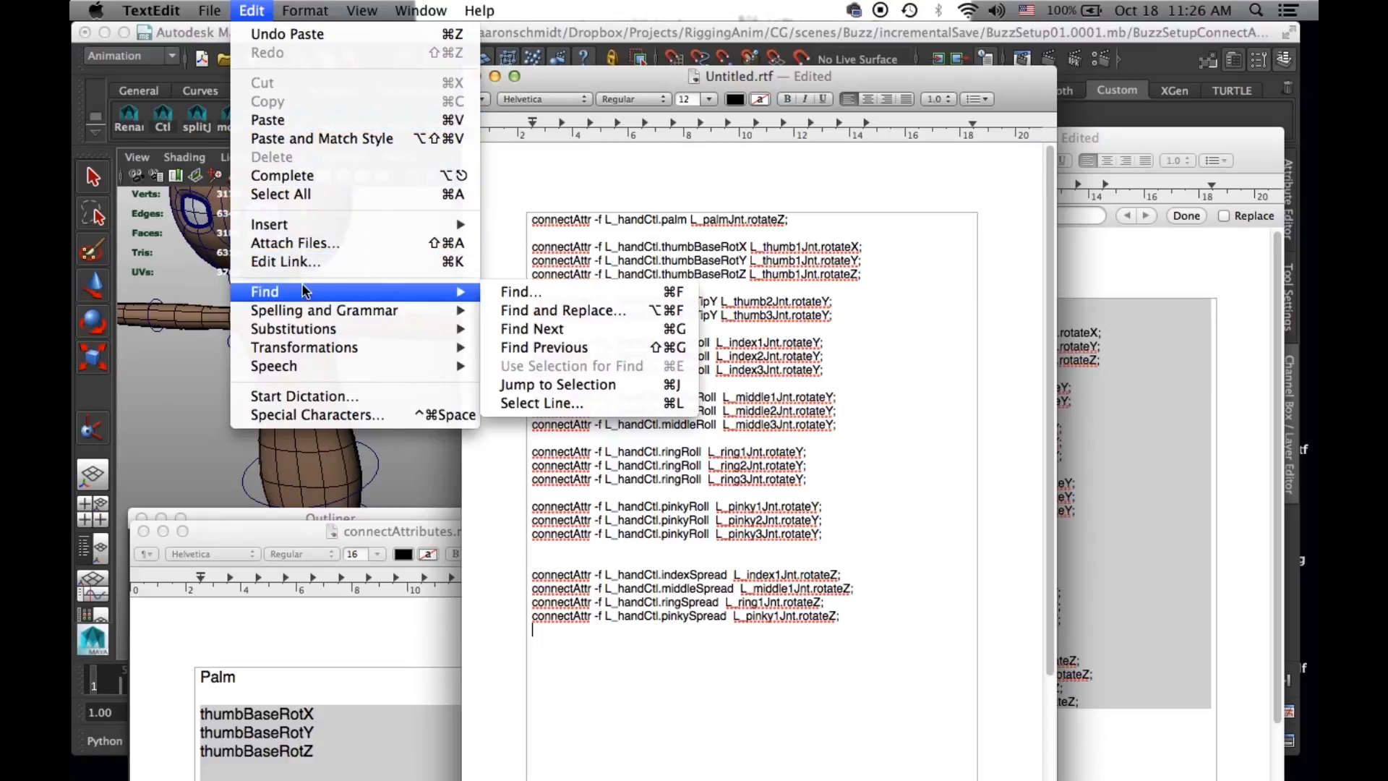
pyautogui.click(571, 315)
pyautogui.click(531, 154)
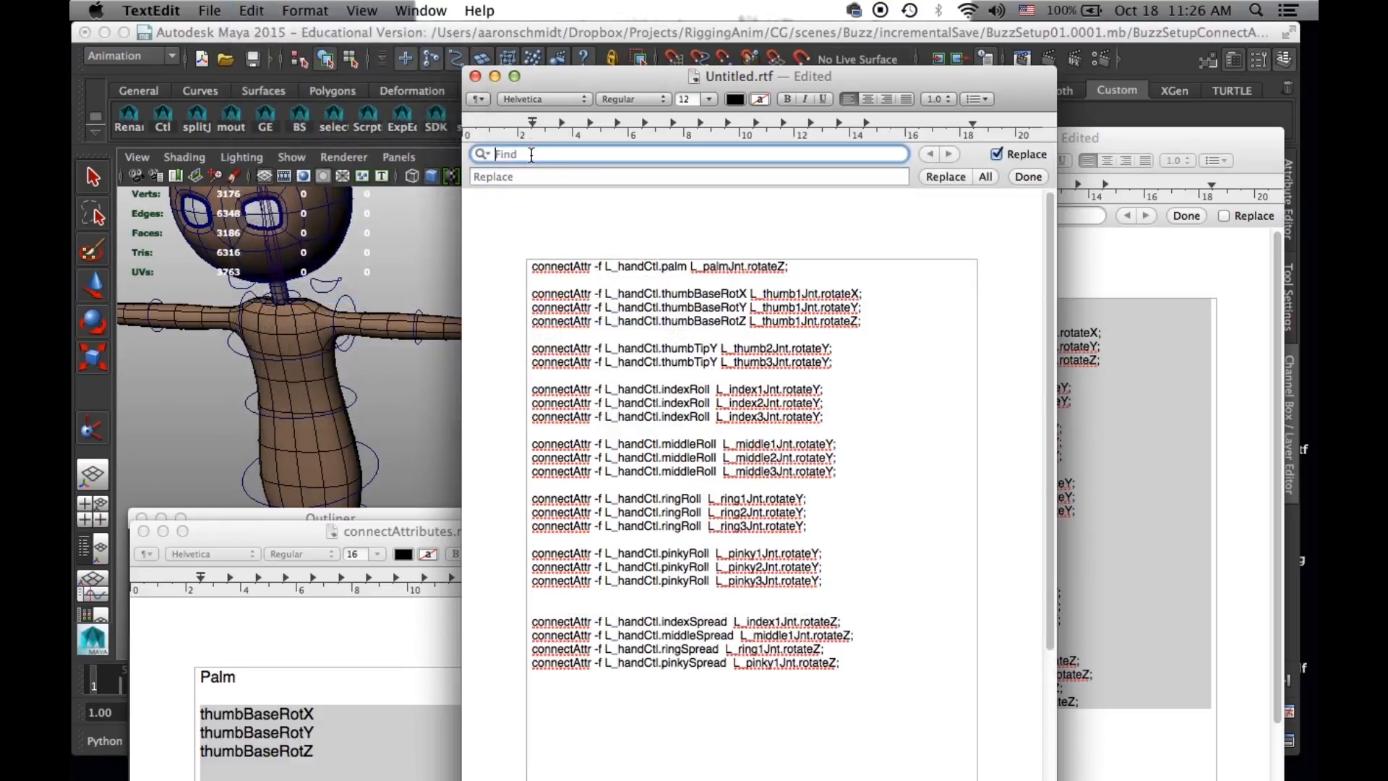
pyautogui.write('L_')
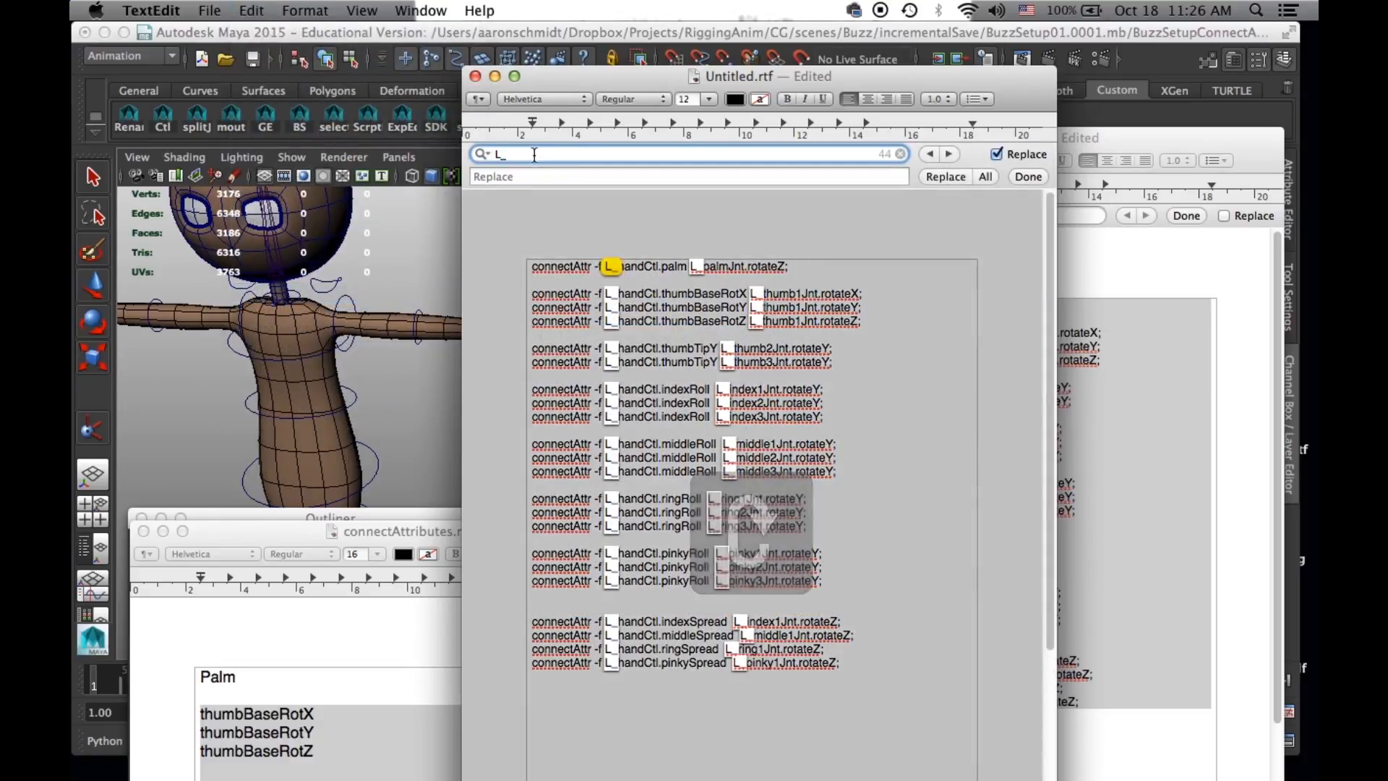
pyautogui.click(527, 177)
pyautogui.write('R_')
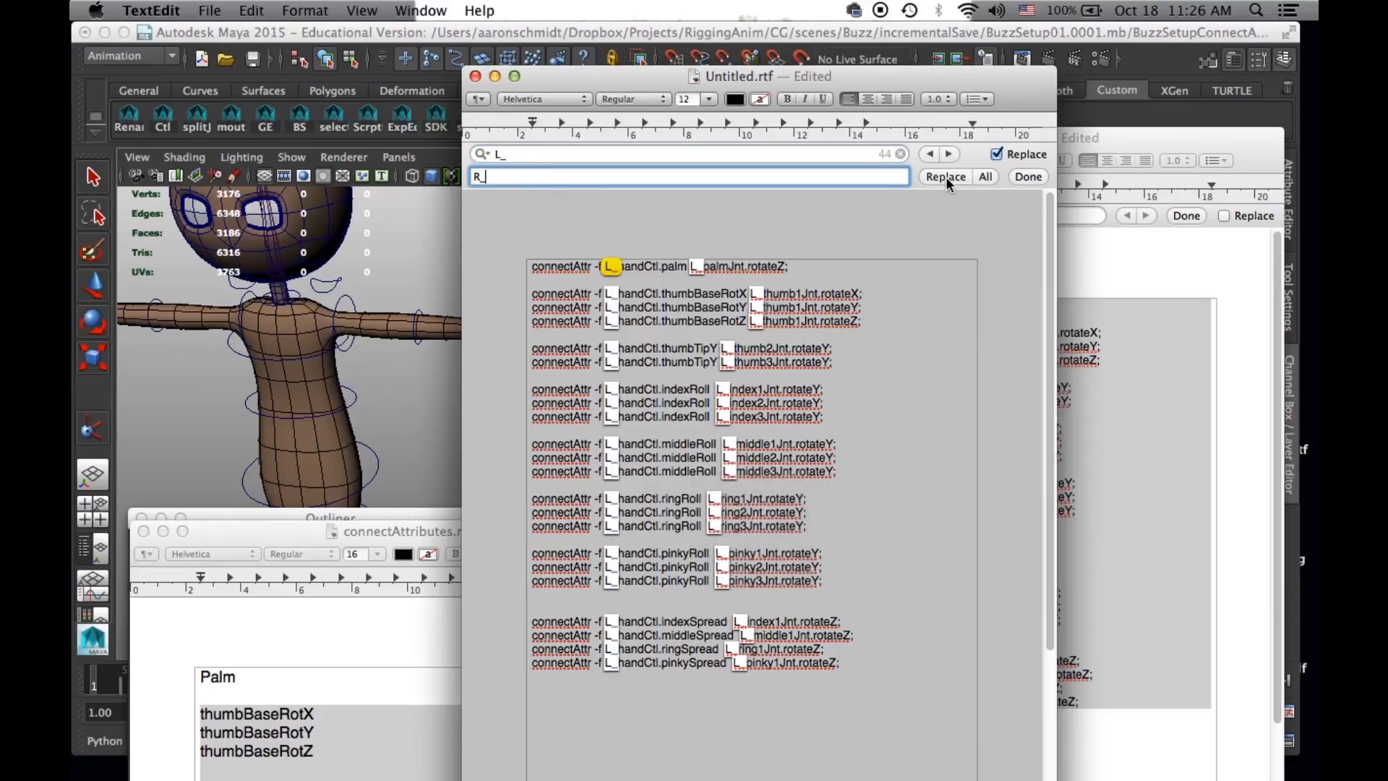
pyautogui.click(945, 177)
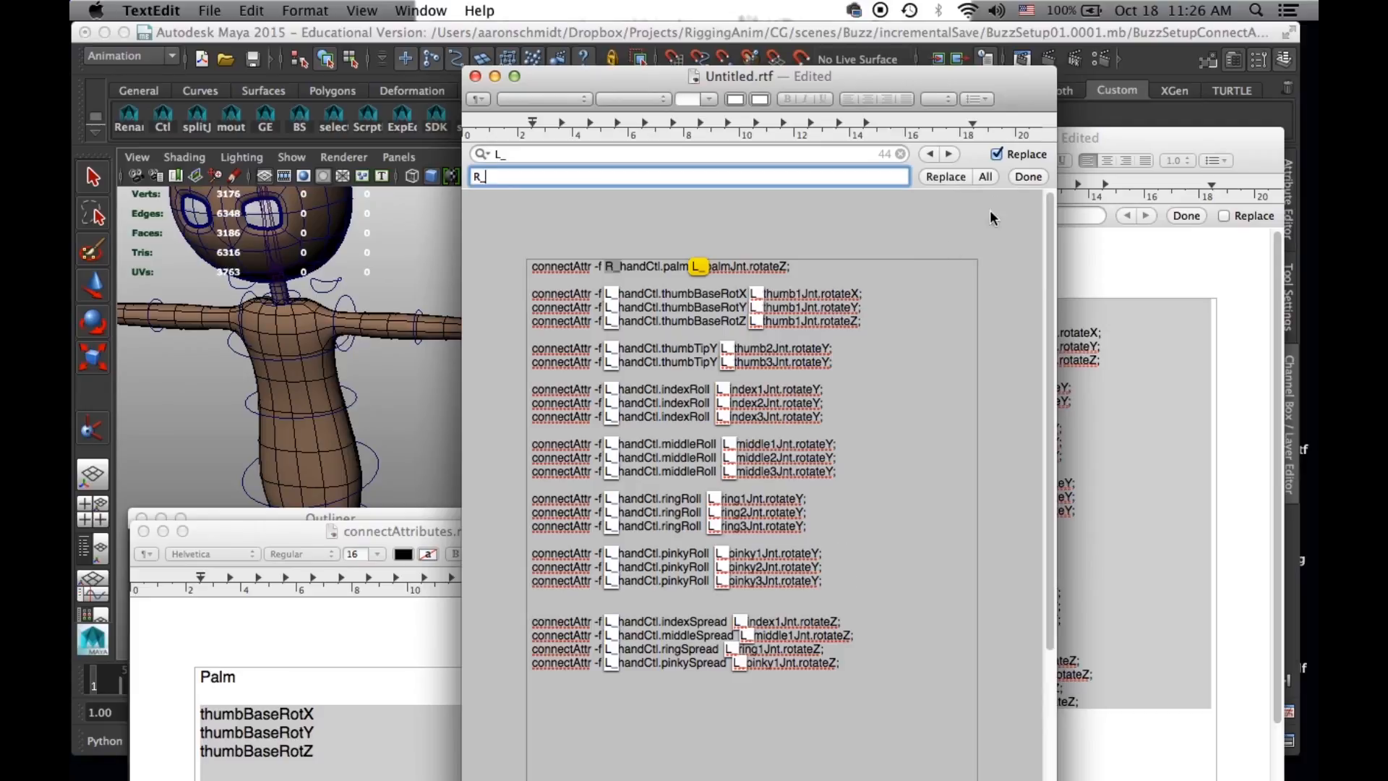
pyautogui.click(985, 177)
# - Select and copy all the R_ connectAttr commands and move the document window out of the way
pyautogui.click(866, 681)
pyautogui.moveTo(865, 681); pyautogui.dragTo(415, 267)
pyautogui.moveTo(572, 76); pyautogui.dragTo(730, 381)
# - Reposition the Maya window to show both arms and select the right hand control, R_handCtl, to check its name and attributes
pyautogui.moveTo(587, 32); pyautogui.dragTo(812, 67)
pyautogui.keyDown('alt'); pyautogui.moveTo(609, 317); pyautogui.dragTo(954, 309, button='middle'); pyautogui.keyUp('alt')
pyautogui.keyDown('alt'); pyautogui.moveTo(960, 316); pyautogui.dragTo(579, 333, button='right'); pyautogui.keyUp('alt')
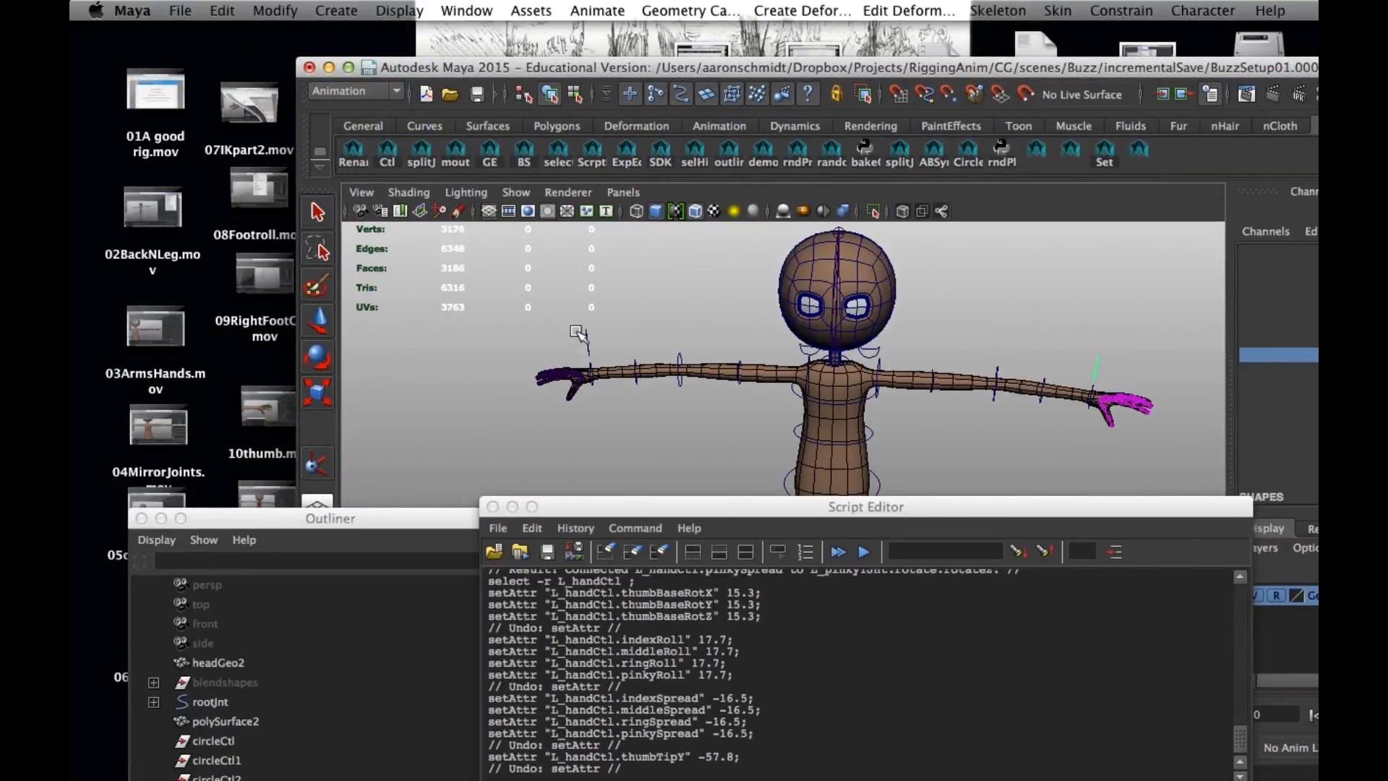
pyautogui.click(586, 338)
pyautogui.moveTo(784, 68); pyautogui.dragTo(636, 35)
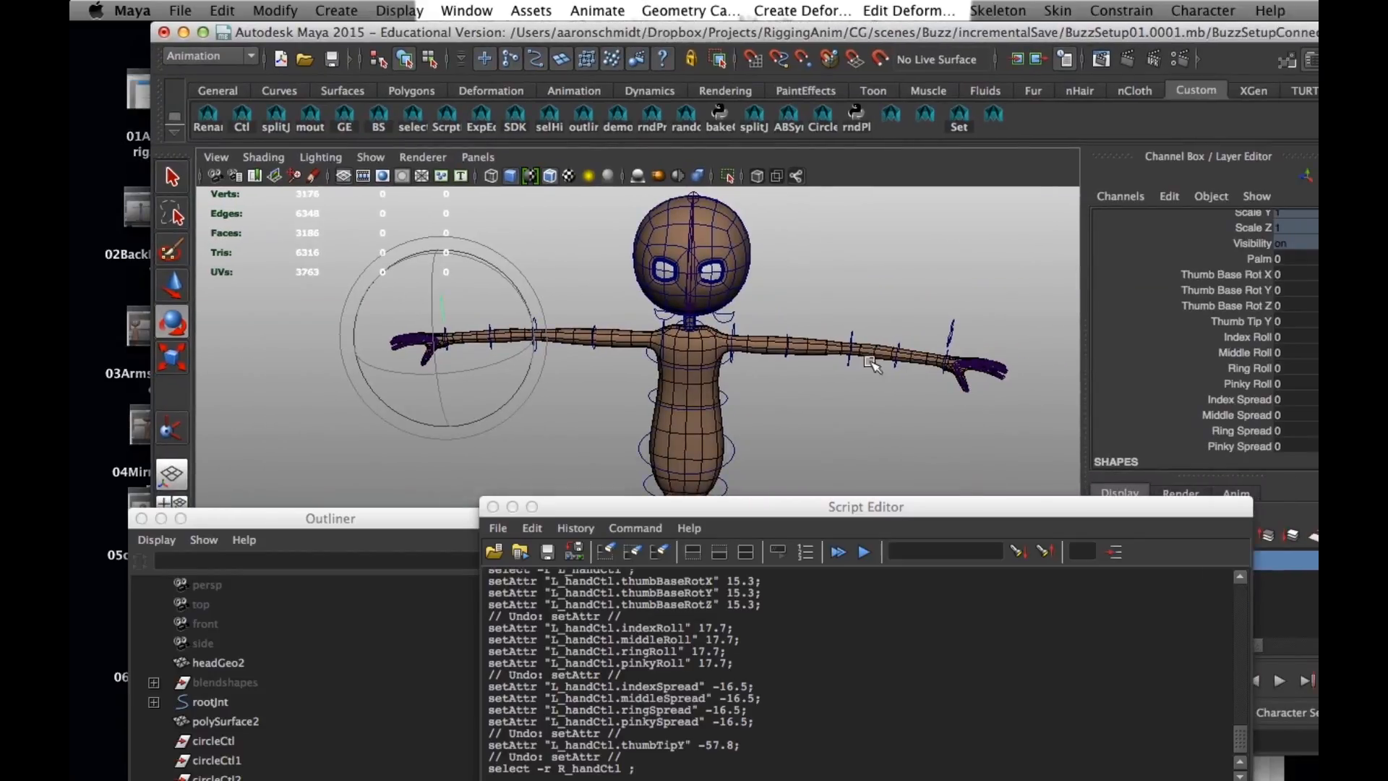
# - Paste the copied R_ connectAttr commands into the Script Editor's MEL input and execute them
pyautogui.moveTo(715, 509); pyautogui.dragTo(810, 236)
pyautogui.click(788, 604)
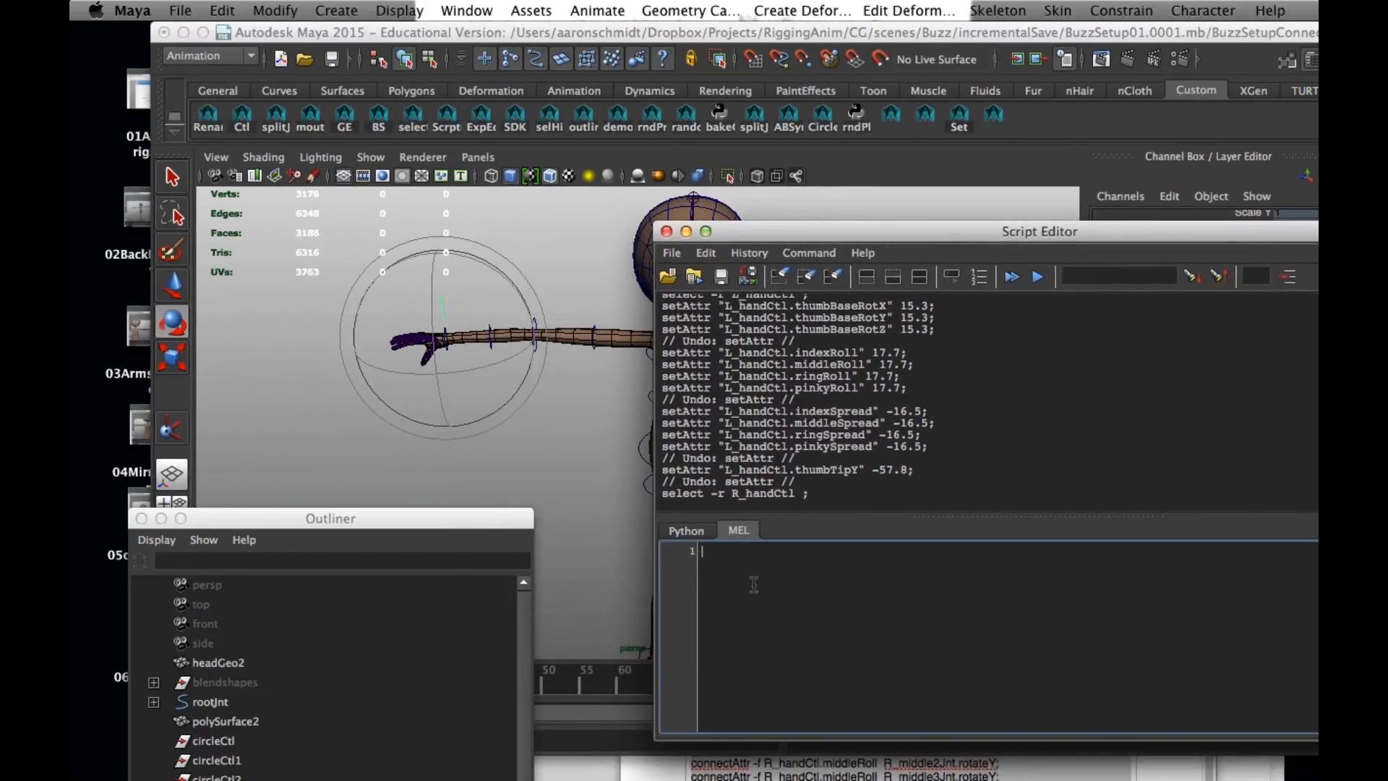
pyautogui.press('super+v')
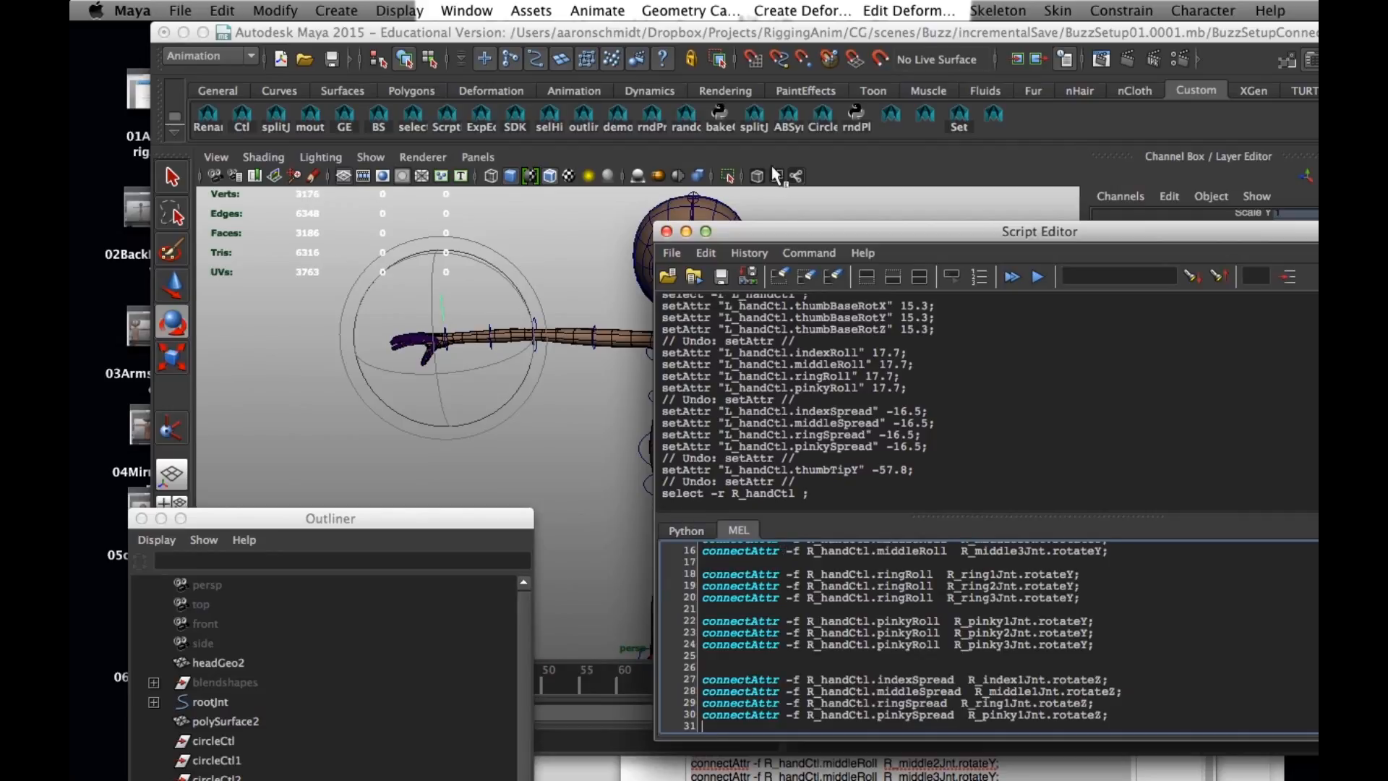
pyautogui.click(801, 253)
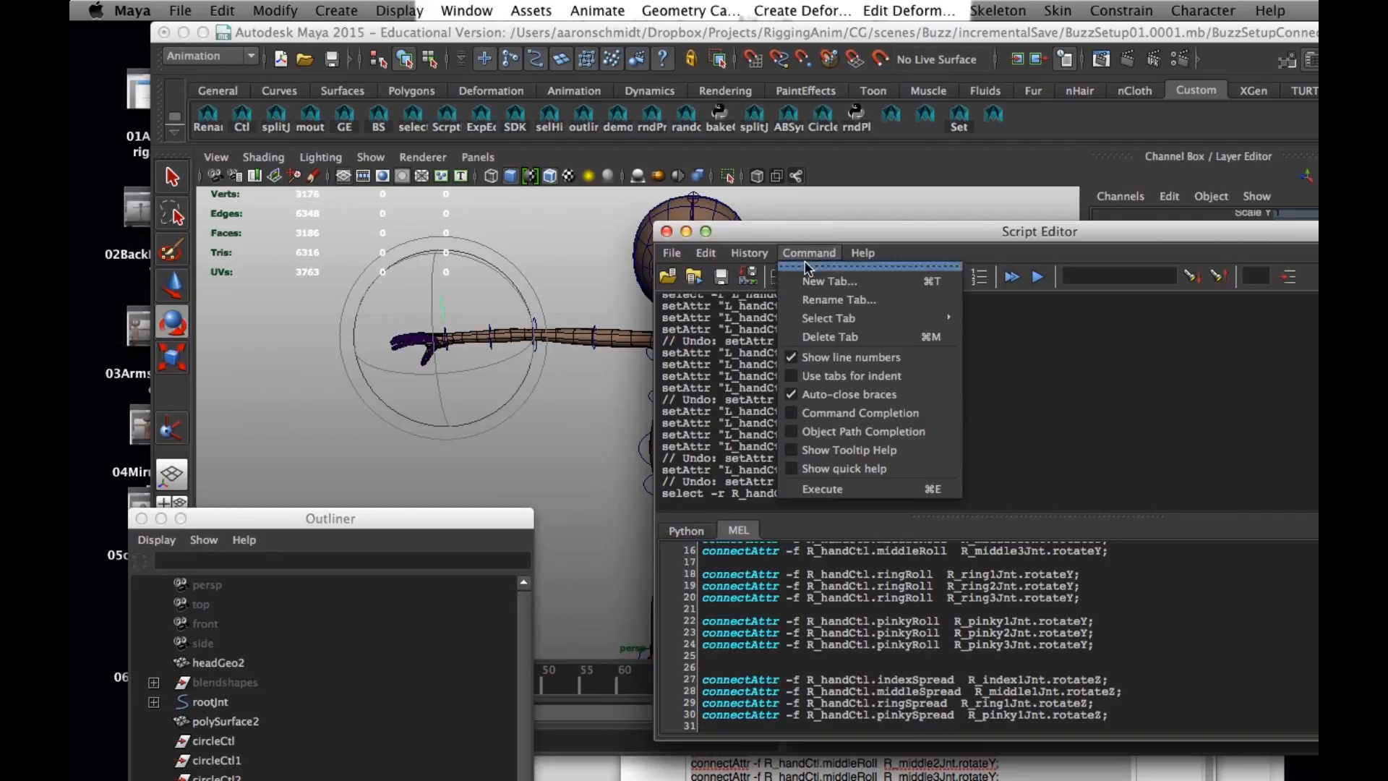
pyautogui.click(836, 492)
pyautogui.moveTo(729, 229); pyautogui.dragTo(741, 467)
# - Select R_handCtl, test its Palm attribute at 12.8 and undo the change
pyautogui.keyDown('alt'); pyautogui.moveTo(537, 353); pyautogui.dragTo(873, 218); pyautogui.keyUp('alt')
pyautogui.click(564, 234)
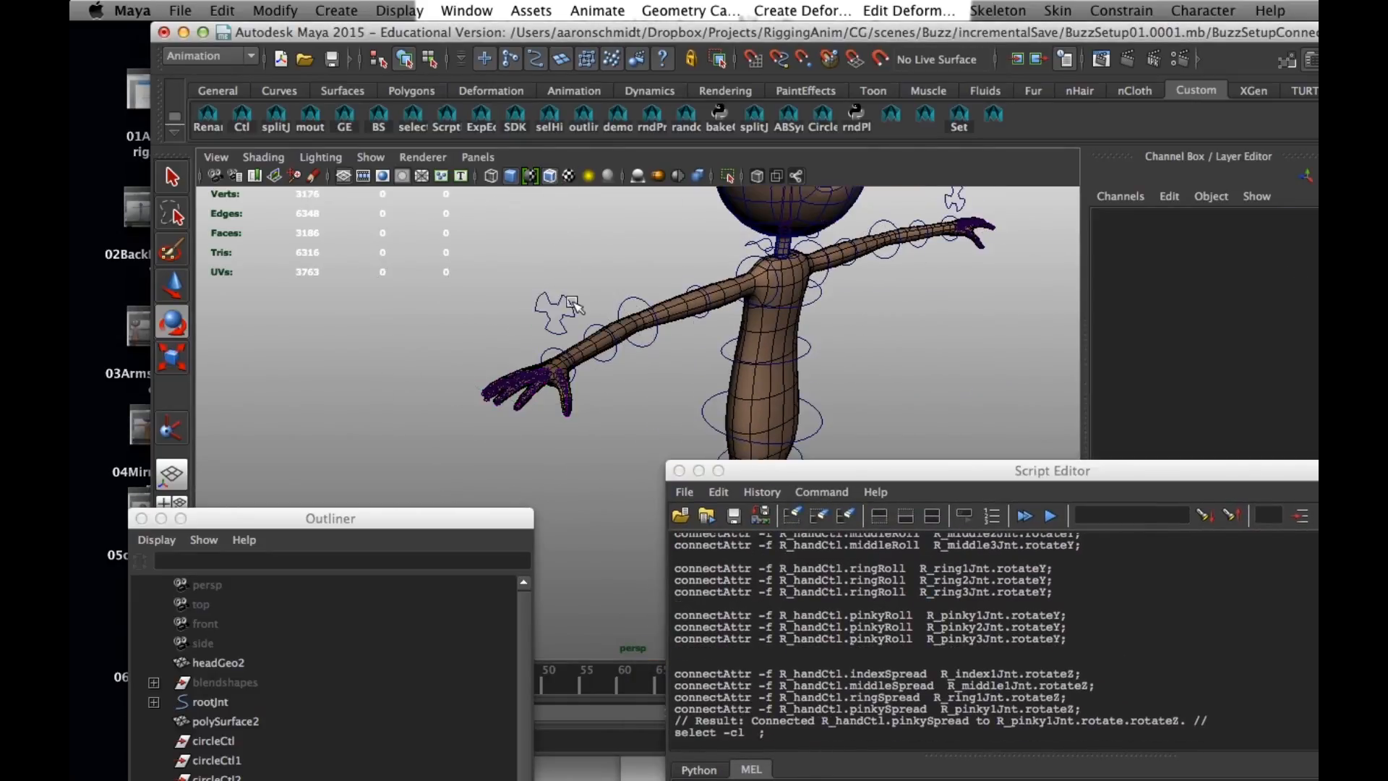
pyautogui.click(553, 306)
pyautogui.moveTo(959, 470); pyautogui.dragTo(737, 520)
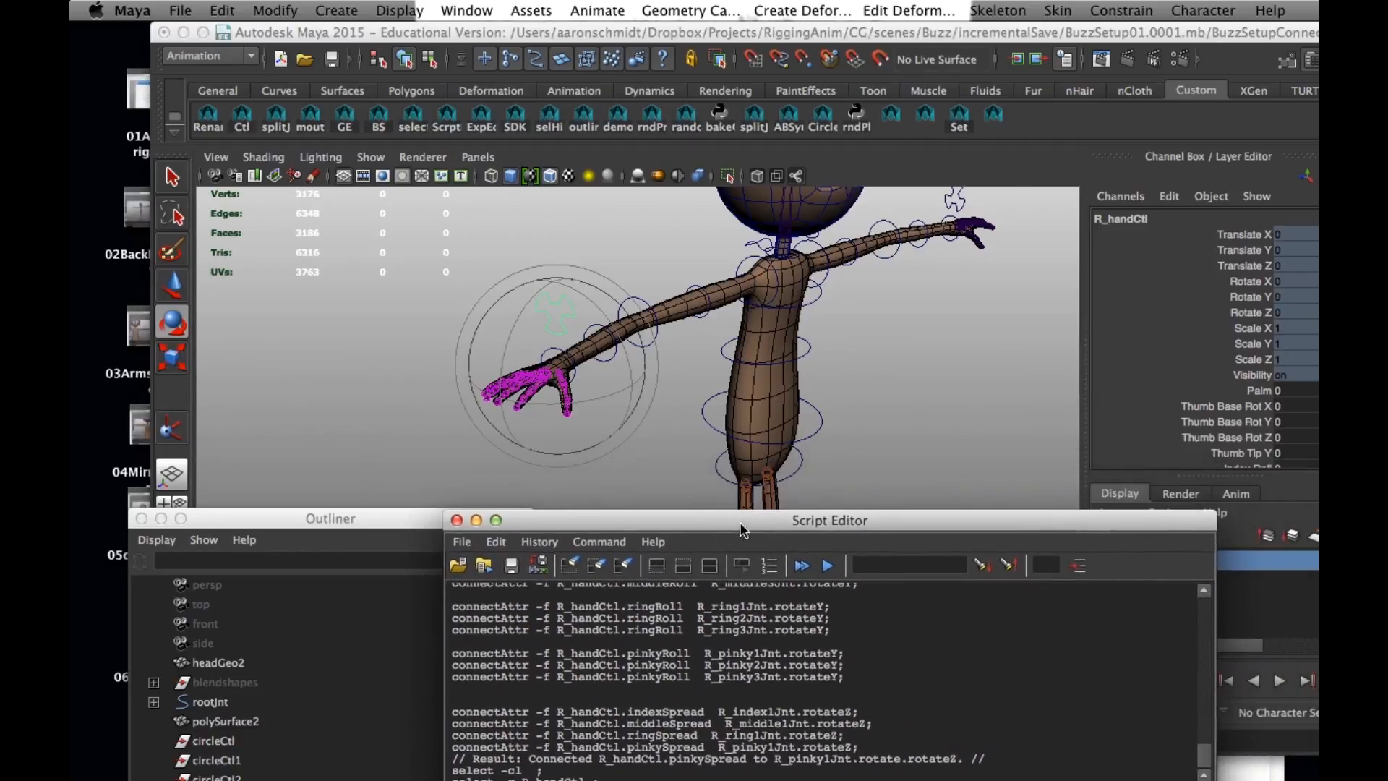
pyautogui.click(1256, 392)
pyautogui.moveTo(736, 315); pyautogui.dragTo(863, 305, button='middle')
pyautogui.press('z')
# - Test R_handCtl's Thumb Base Rot X at 23.9, Y at 33.3 and Z at 20, undoing each change
pyautogui.moveTo(1225, 406); pyautogui.dragTo(1229, 437)
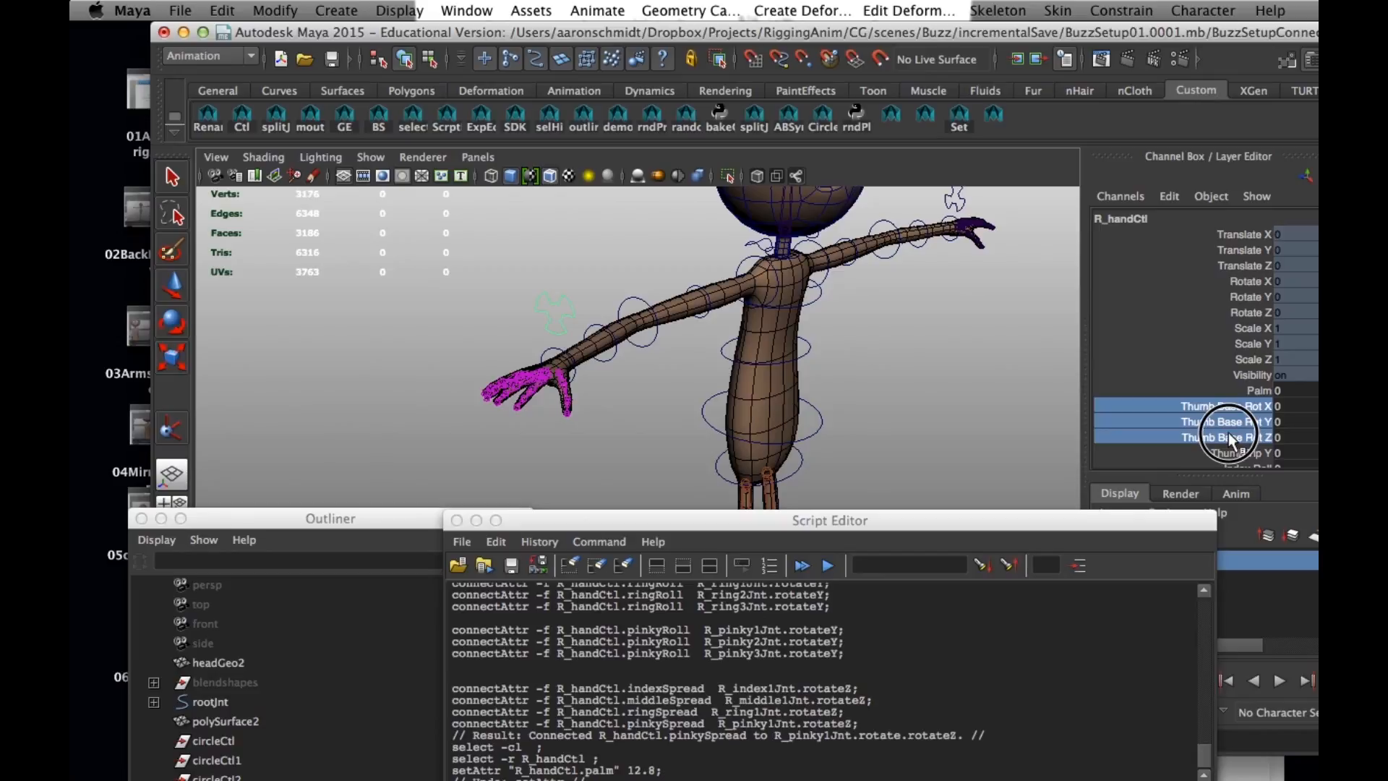
pyautogui.click(1229, 406)
pyautogui.moveTo(930, 372); pyautogui.dragTo(898, 356, button='middle')
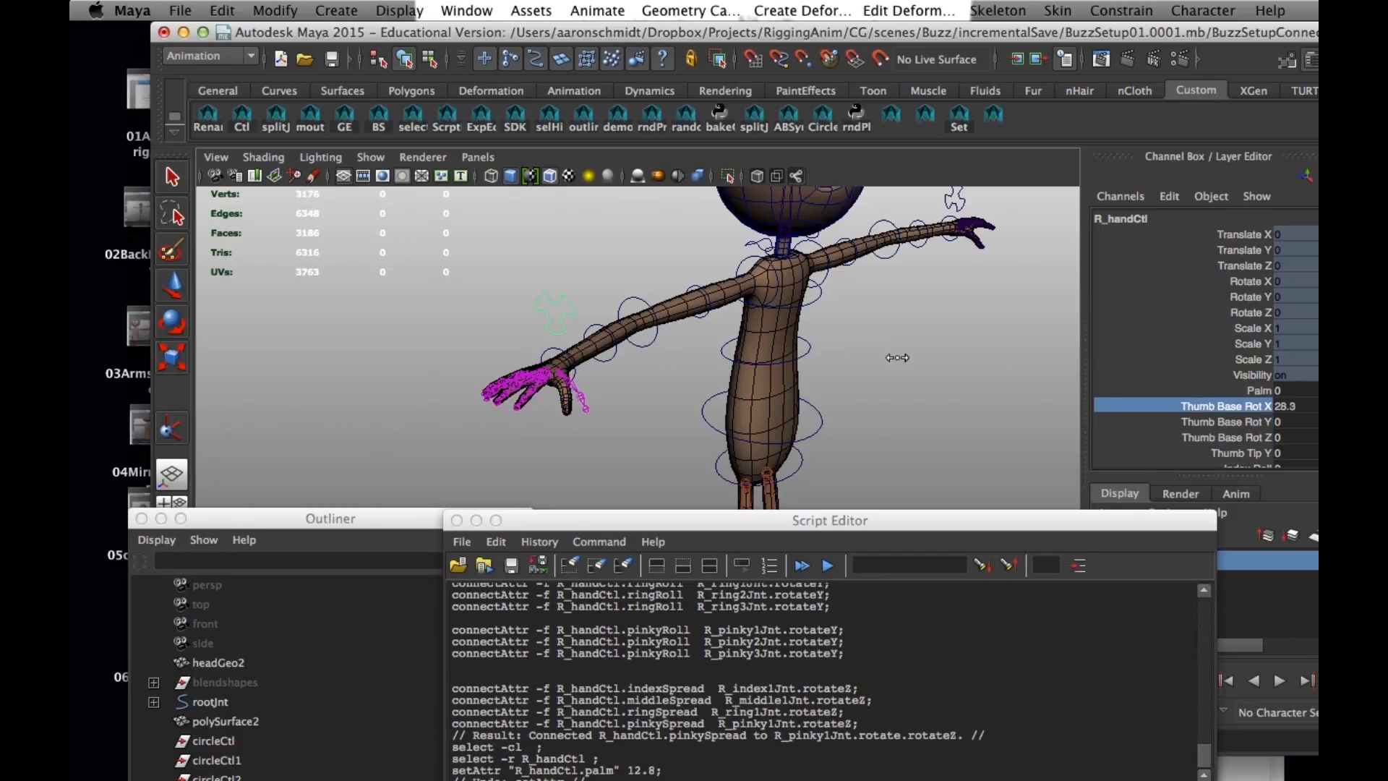
pyautogui.press('z')
pyautogui.click(1220, 422)
pyautogui.moveTo(775, 430); pyautogui.dragTo(1082, 394, button='middle')
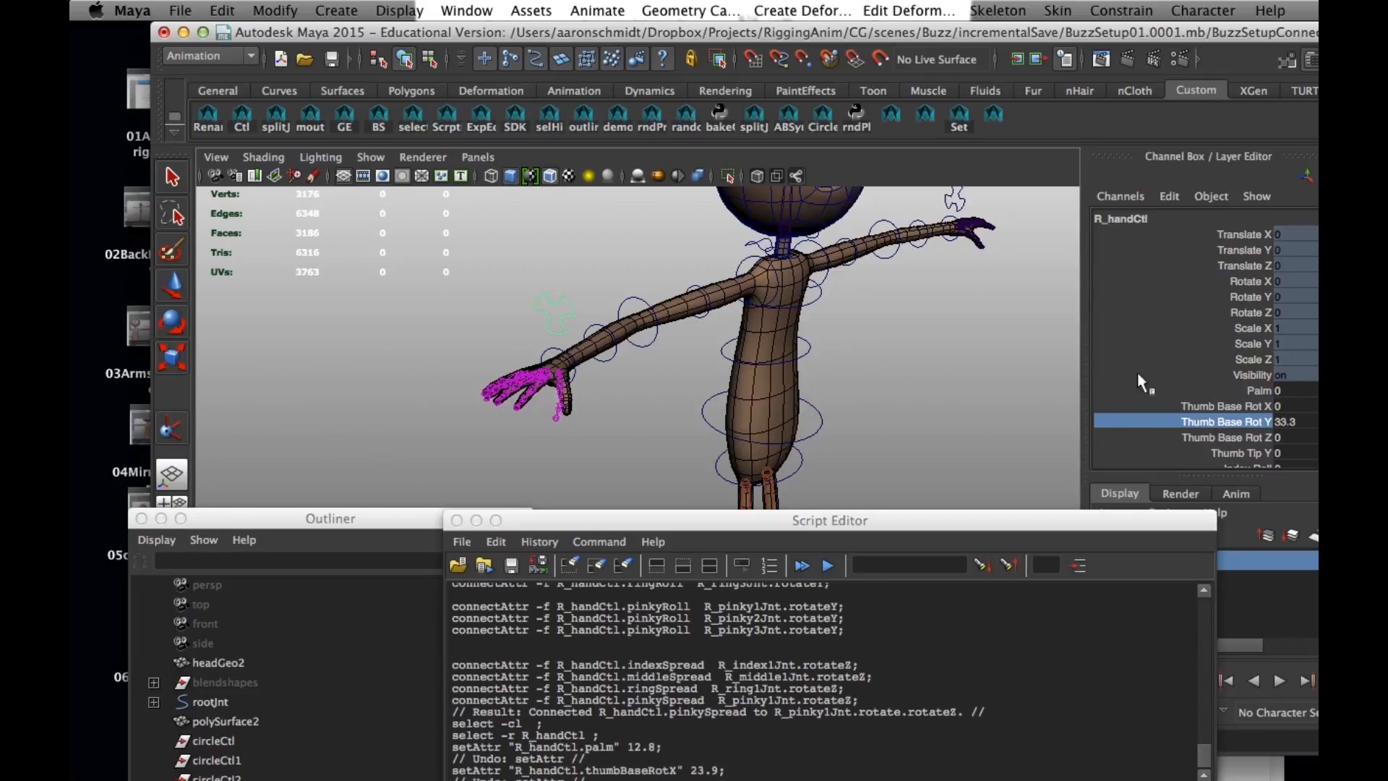
pyautogui.press('z')
pyautogui.click(1257, 437)
pyautogui.moveTo(810, 419); pyautogui.dragTo(982, 391, button='middle')
pyautogui.press('z')
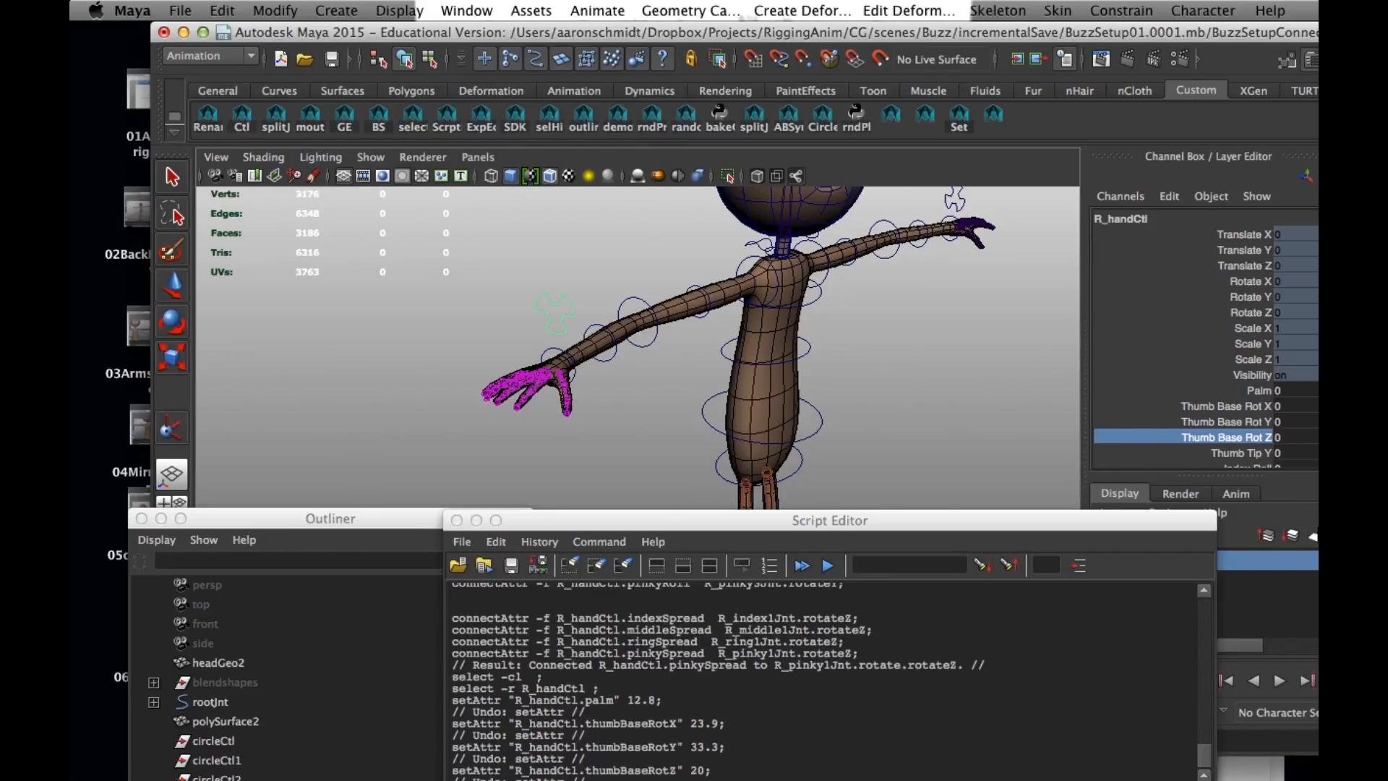
# - Test R_handCtl's Thumb Tip Y at -18.8 and undo the change
pyautogui.click(1238, 453)
pyautogui.moveTo(727, 443); pyautogui.dragTo(685, 388, button='middle')
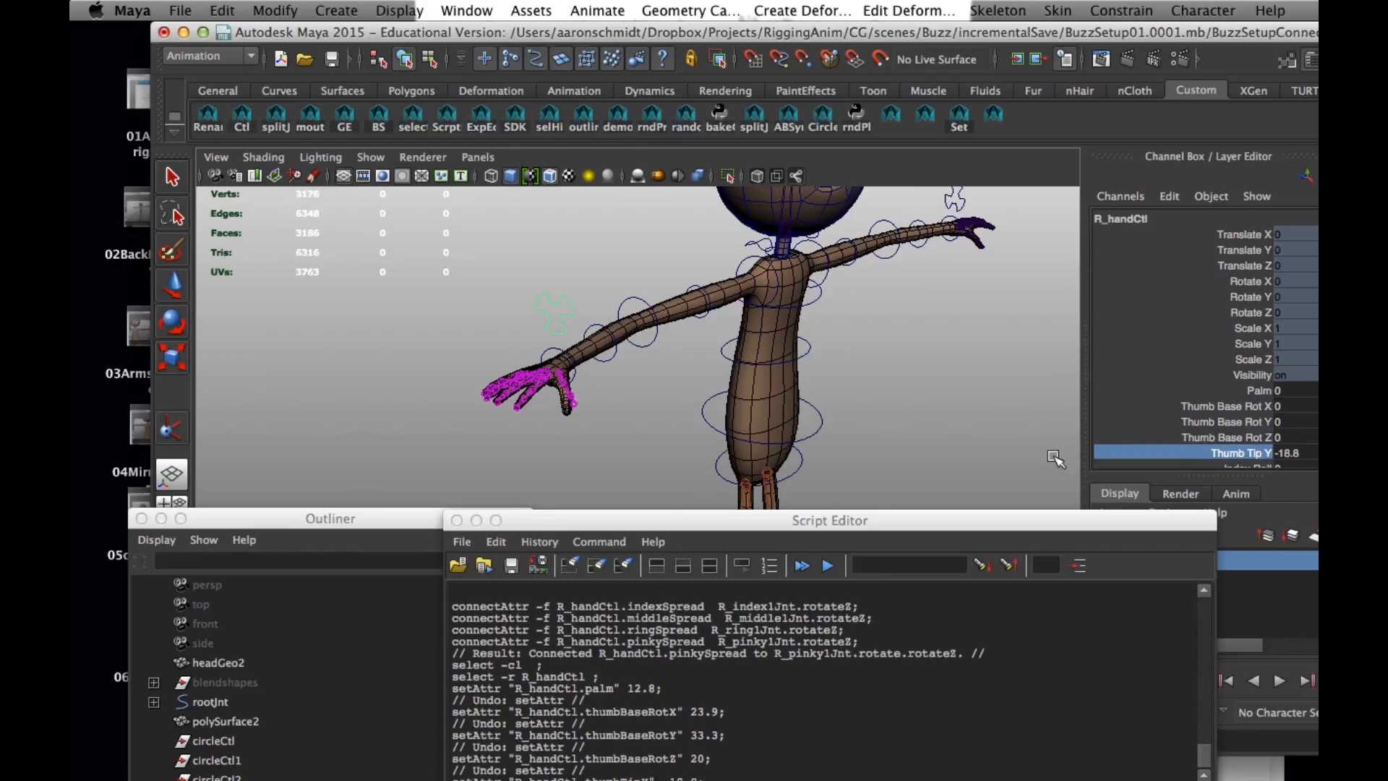
pyautogui.press('z')
# - Test the Index, Middle, Ring and Pinky Roll attributes of R_handCtl together at -56.5 and undo the change
pyautogui.keyDown('alt'); pyautogui.moveTo(674, 383); pyautogui.dragTo(821, 410, button='right'); pyautogui.keyUp('alt')
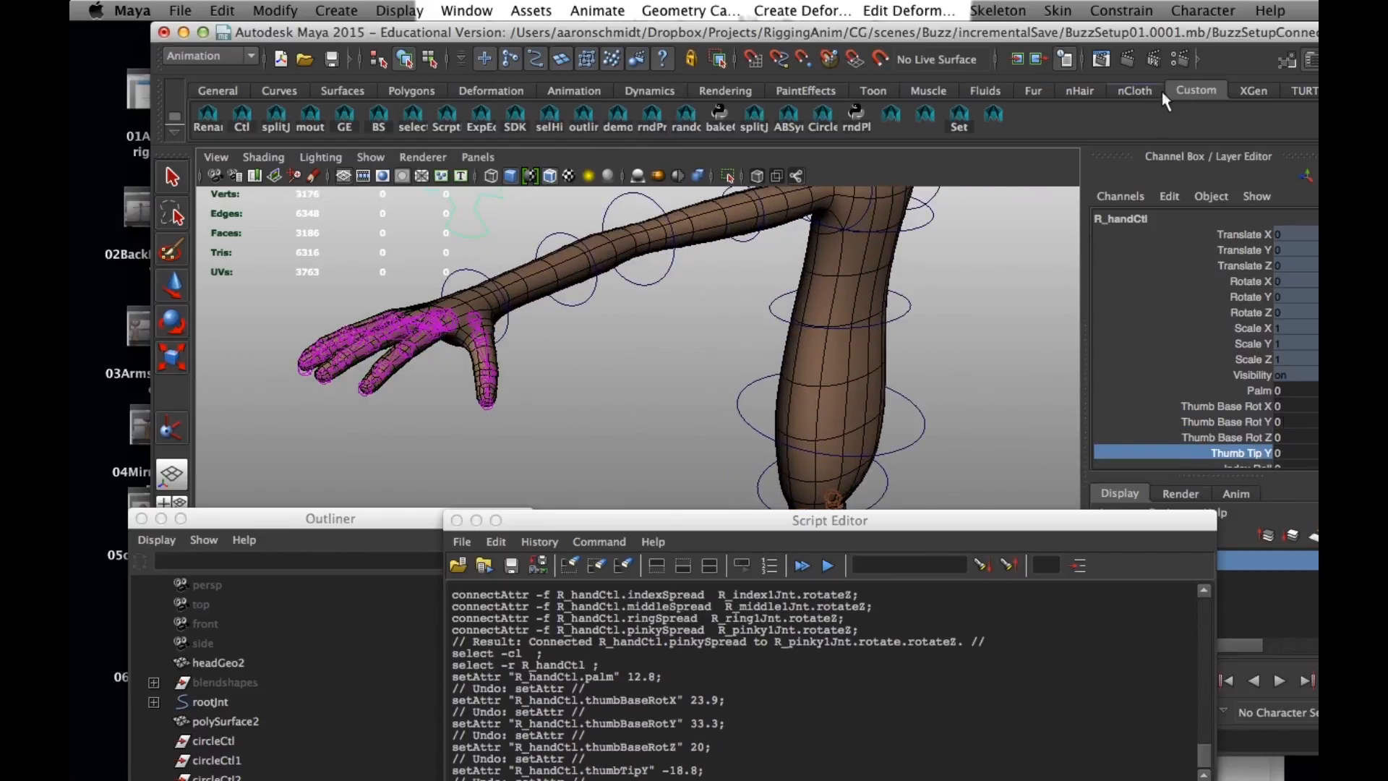
pyautogui.scroll(-1, 1221, 322)
pyautogui.scroll(-1, 1231, 388)
pyautogui.moveTo(1243, 380); pyautogui.dragTo(1245, 427)
pyautogui.moveTo(710, 422); pyautogui.dragTo(428, 406, button='middle')
pyautogui.press('super+z')
# - Test the Index, Middle, Ring and Pinky Spread attributes of R_handCtl together at 14.6 and undo the change
pyautogui.scroll(-1, 1184, 391)
pyautogui.moveTo(1241, 400); pyautogui.dragTo(1239, 457)
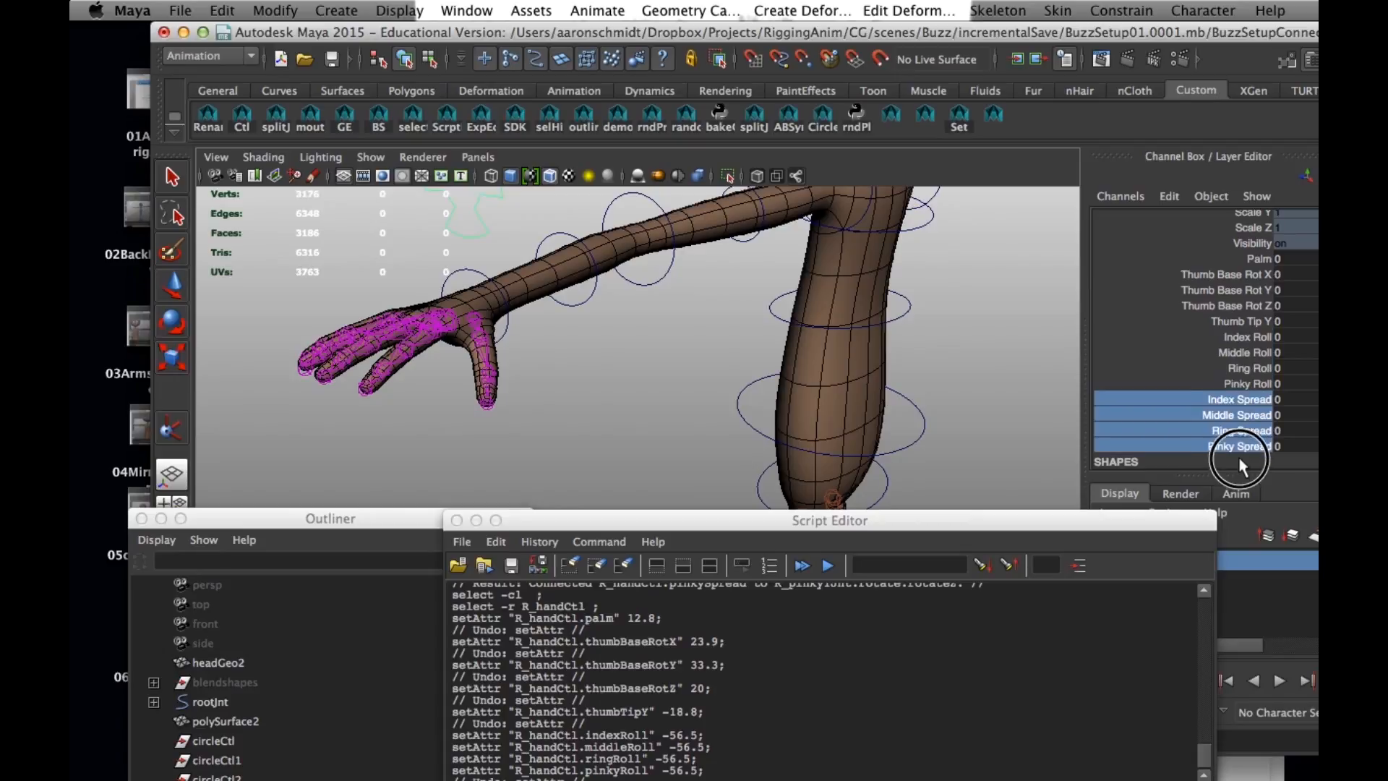
pyautogui.moveTo(541, 397); pyautogui.dragTo(623, 367, button='middle')
pyautogui.press('super+z')
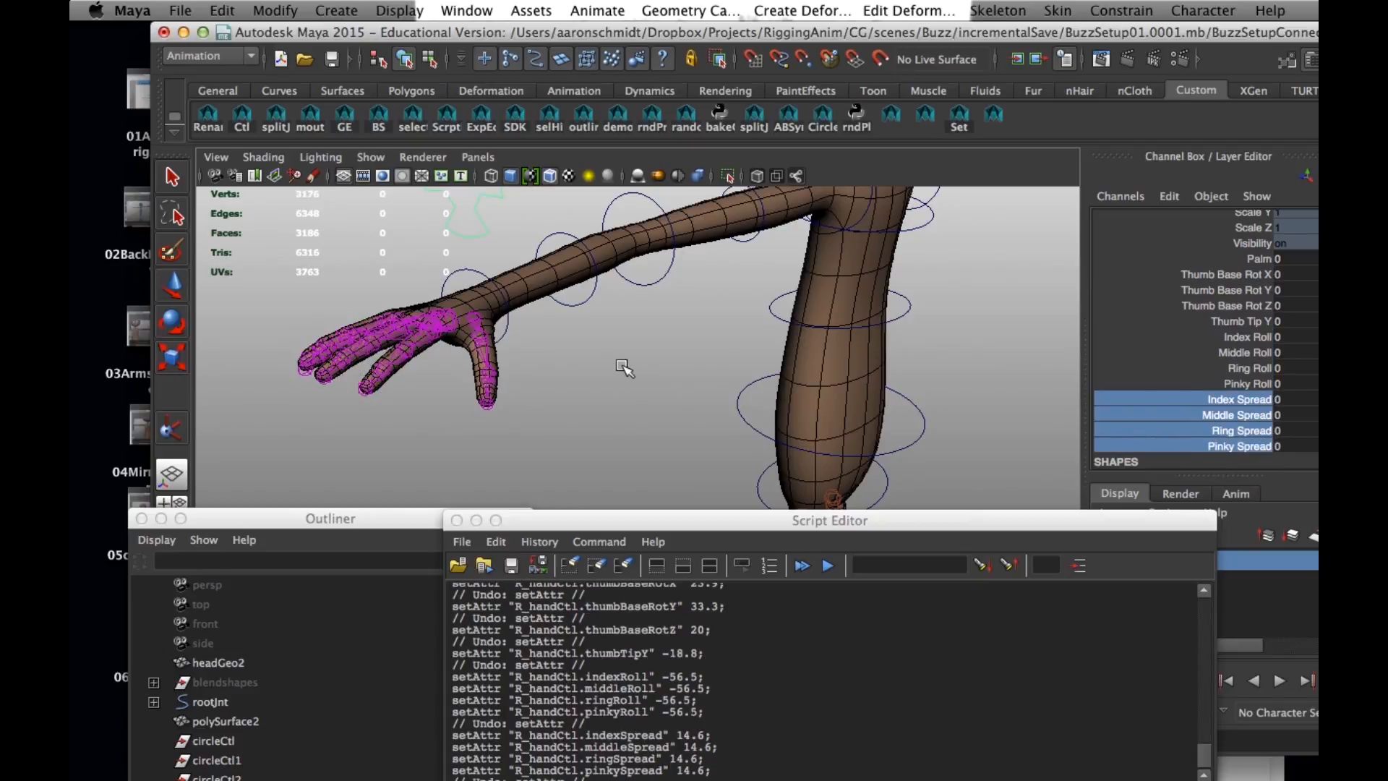
# - Close the Script Editor and bring Buzz's whole upper body and both arms into view
pyautogui.moveTo(652, 527); pyautogui.dragTo(626, 364)
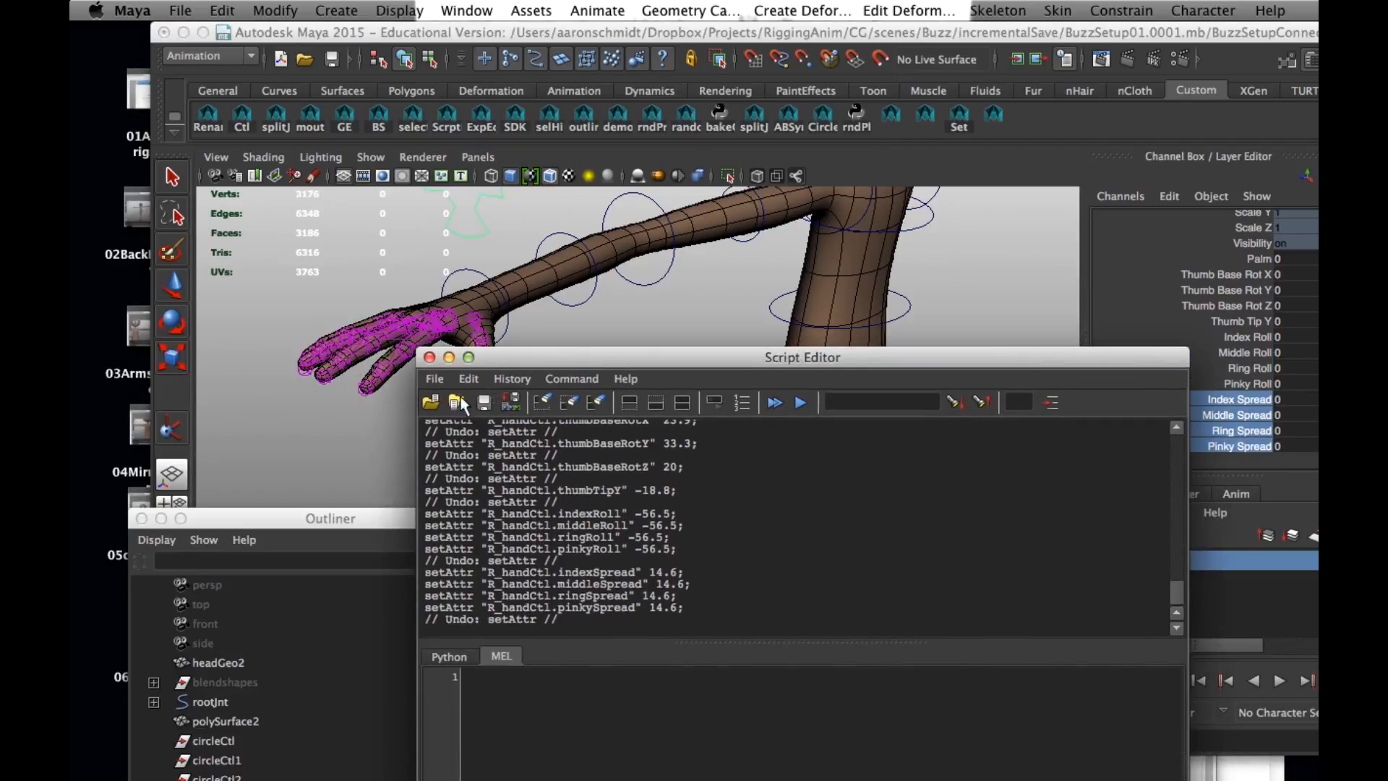
pyautogui.click(430, 359)
pyautogui.scroll(-5, 727, 390)
pyautogui.keyDown('alt'); pyautogui.moveTo(726, 390); pyautogui.dragTo(599, 351); pyautogui.keyUp('alt')
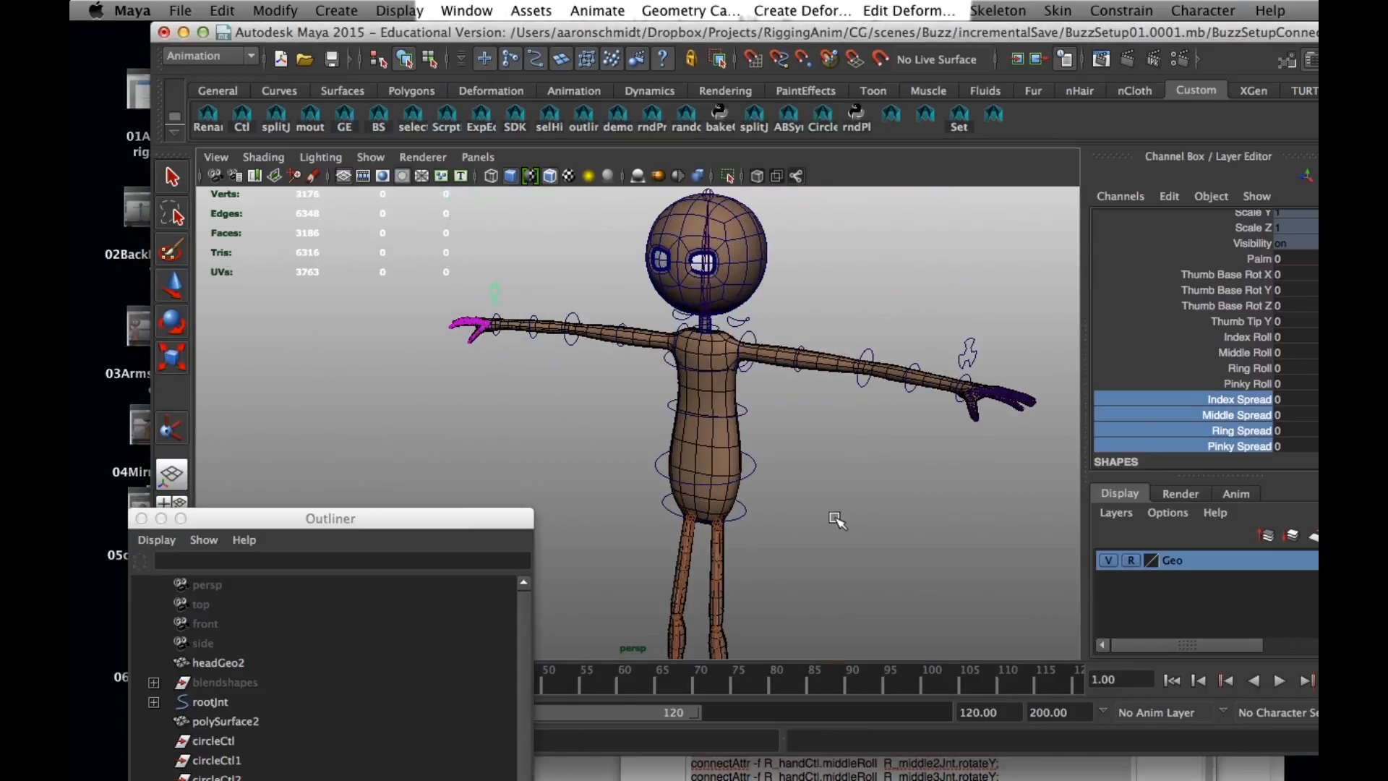
# - Switch to TextEdit and place connectAttributes2.rtf beside the R_ document to review the structure of the left-hand connectAttr commands
pyautogui.click(1171, 774)
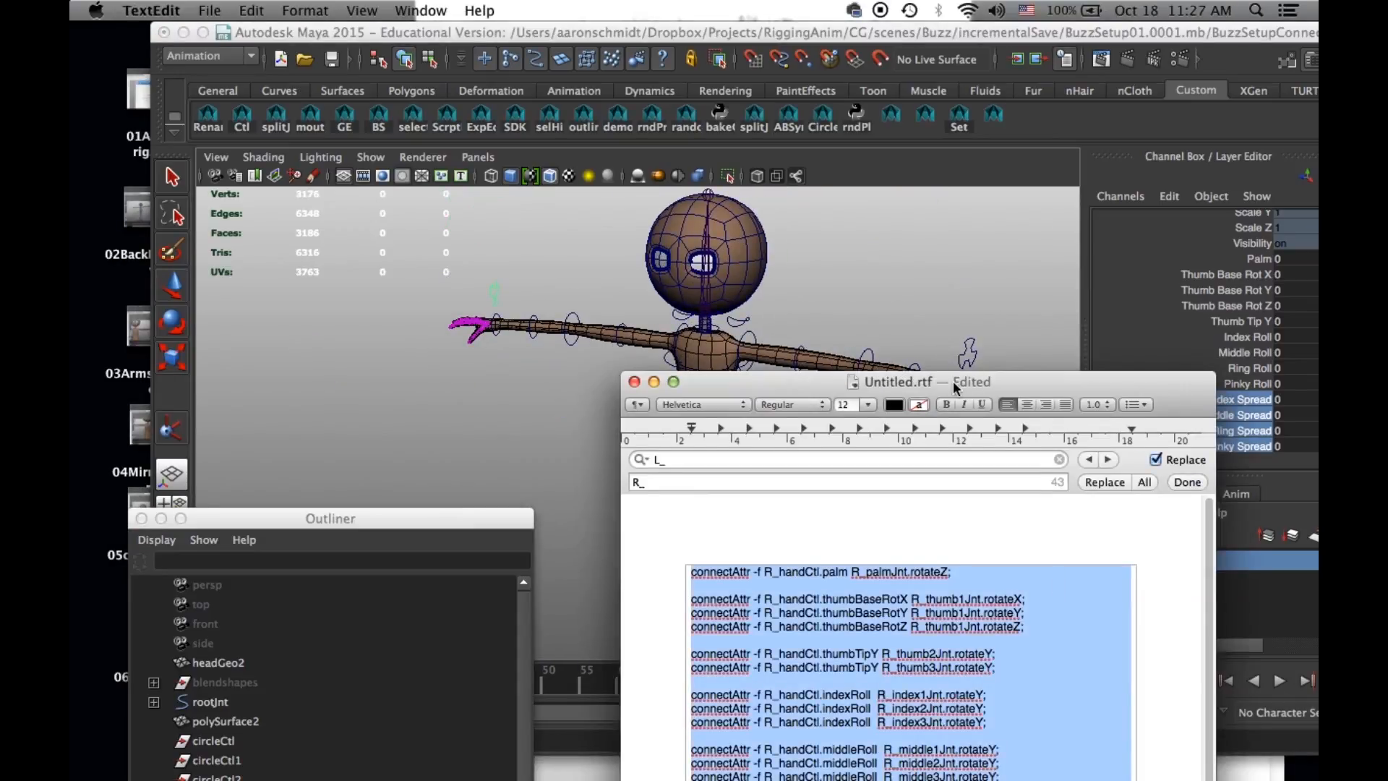
pyautogui.moveTo(954, 388); pyautogui.dragTo(709, 144)
pyautogui.moveTo(1262, 762)
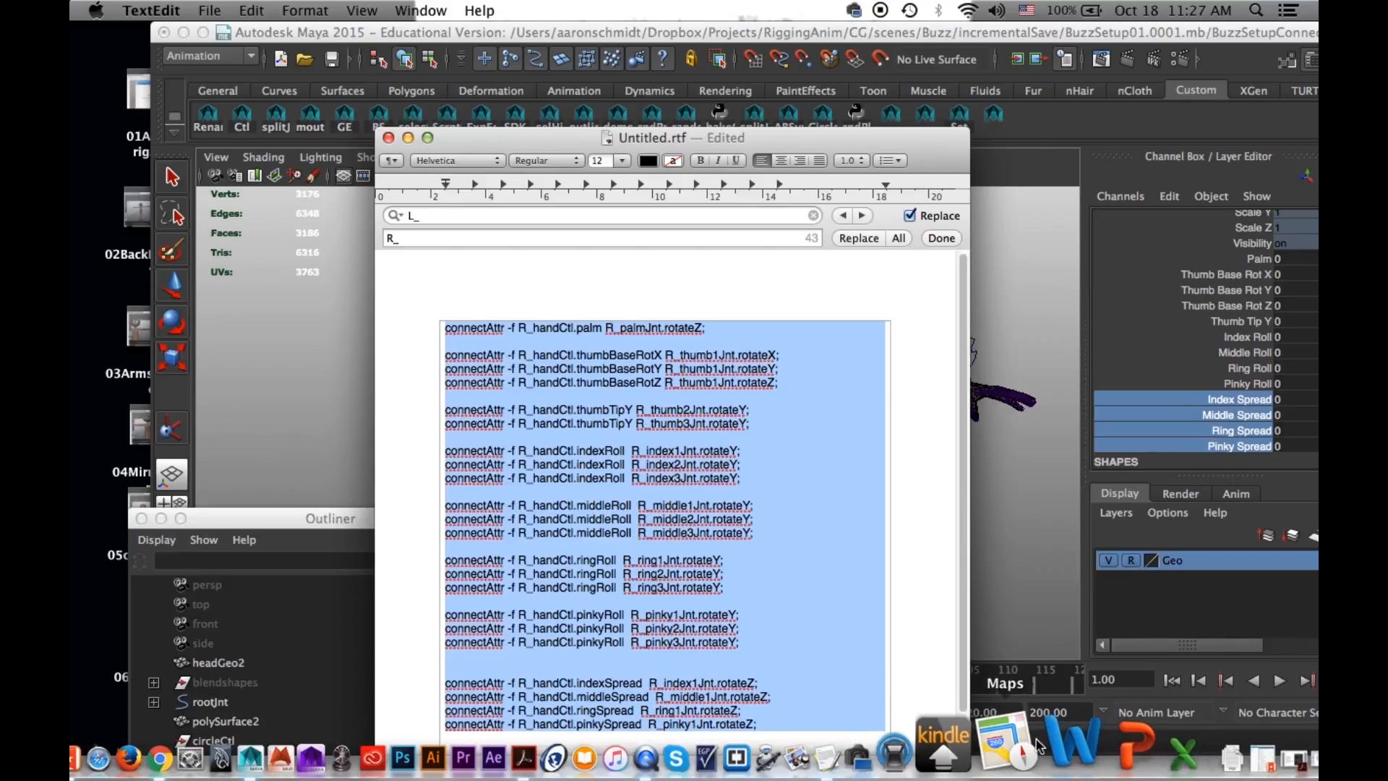
pyautogui.click(900, 752)
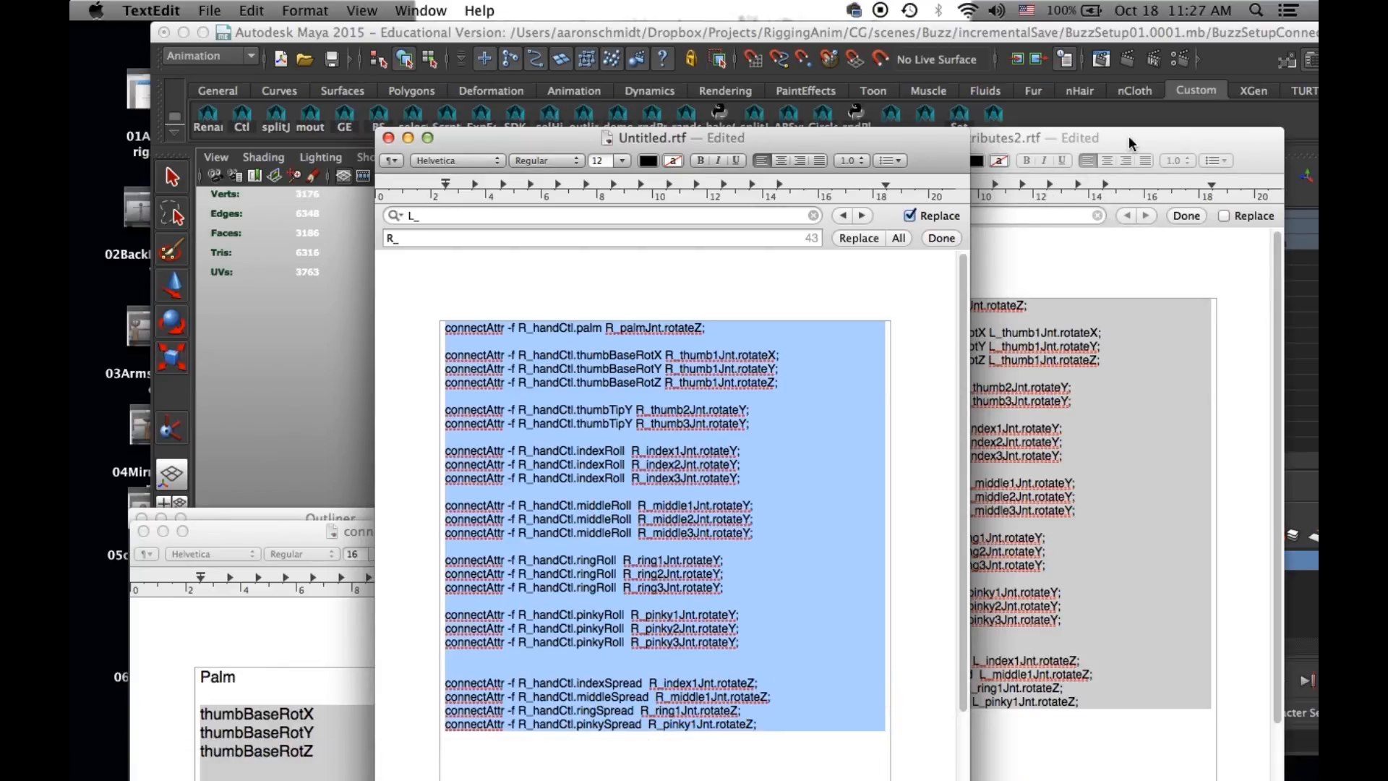
pyautogui.moveTo(1129, 136); pyautogui.dragTo(1138, 88)
pyautogui.click(877, 278)
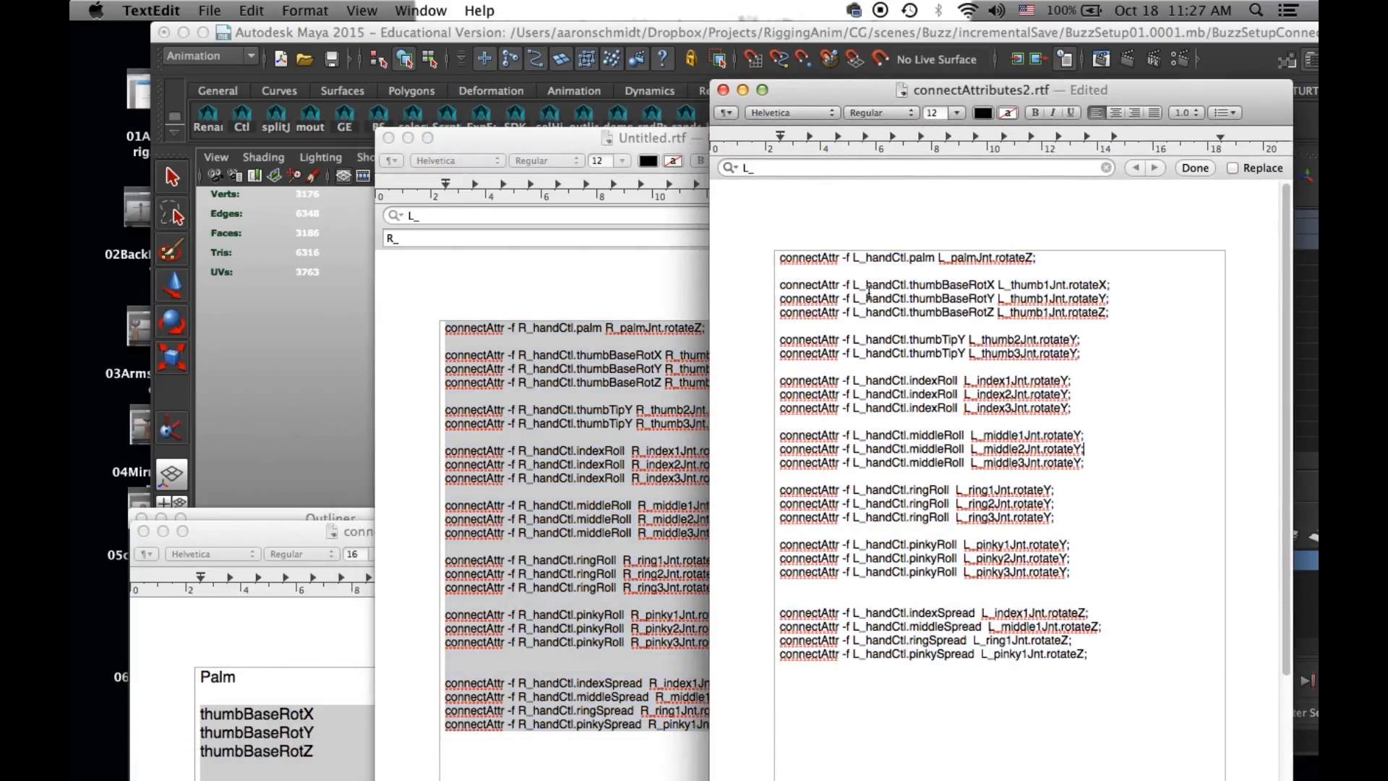
pyautogui.moveTo(817, 91); pyautogui.dragTo(834, 88)
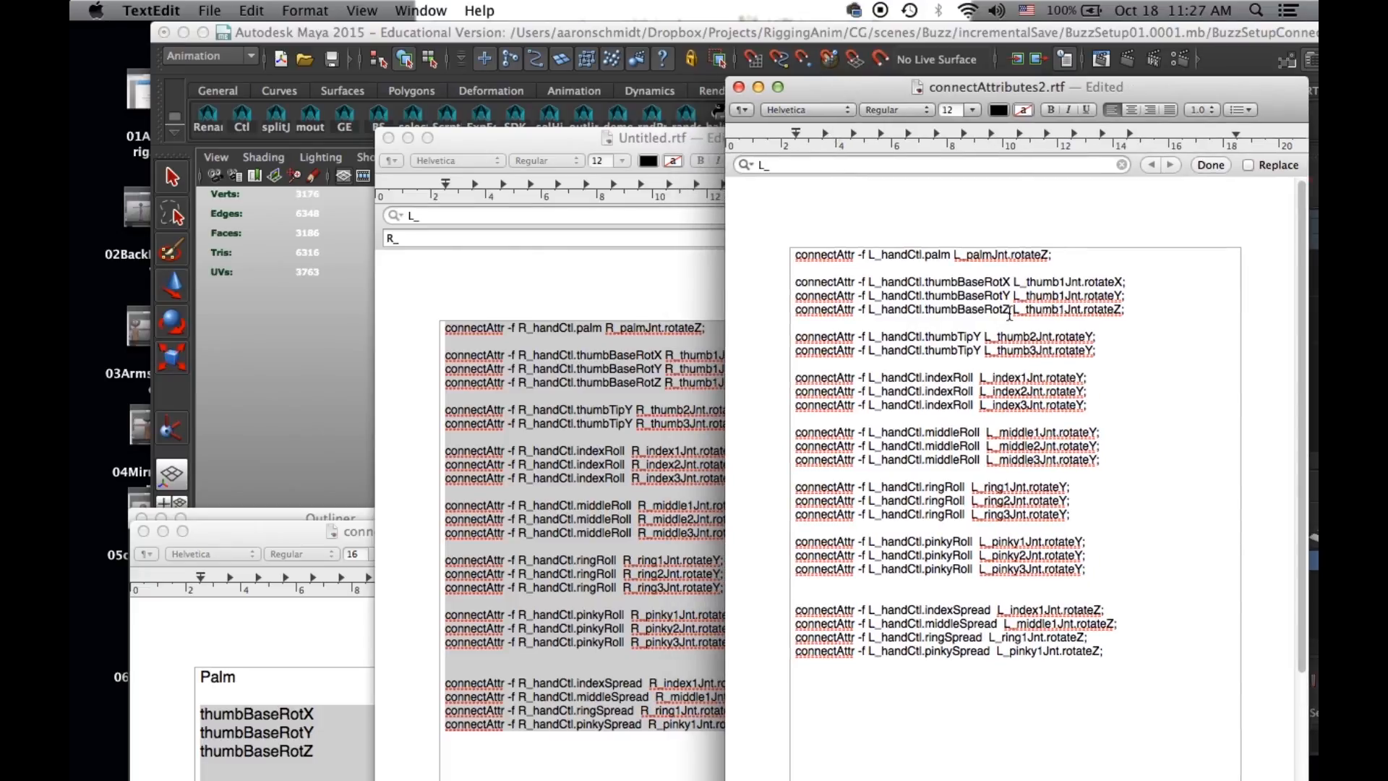
pyautogui.doubleClick(804, 283)
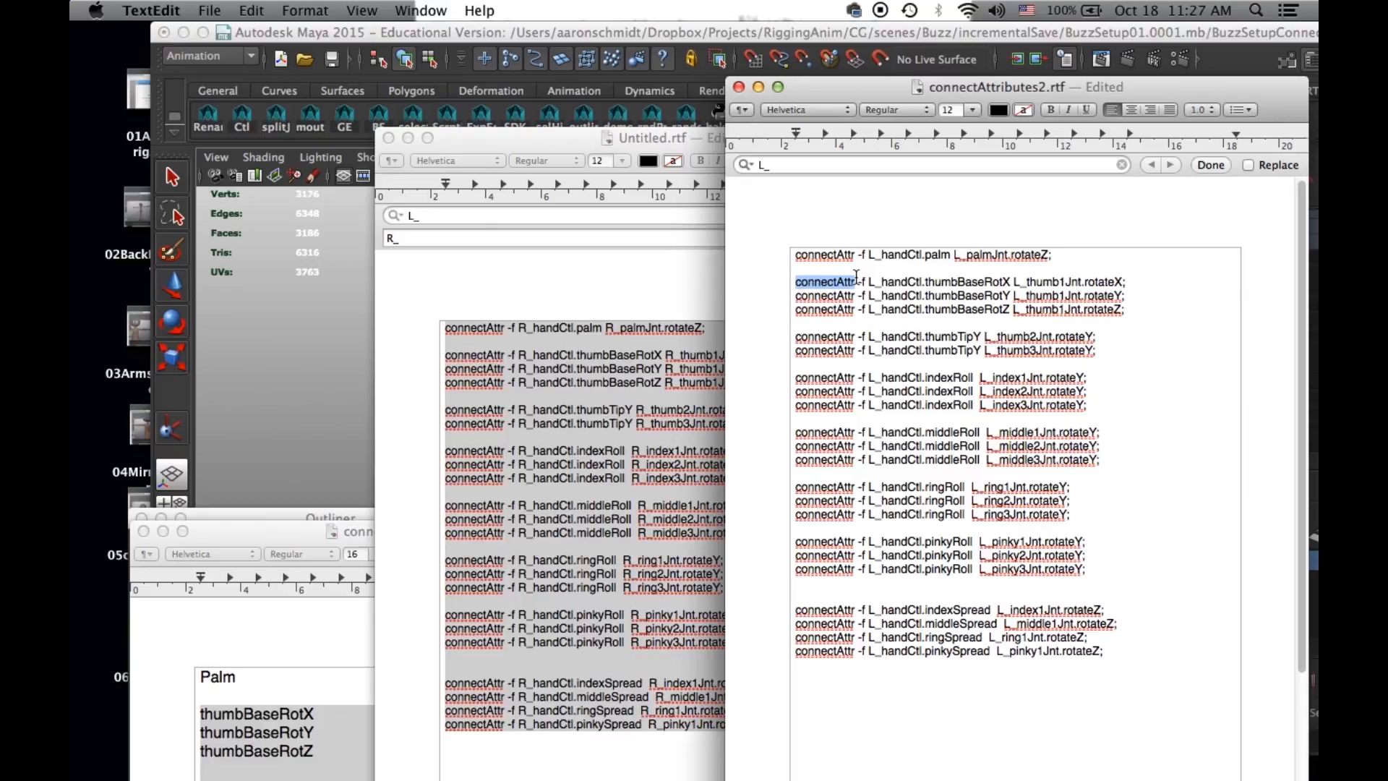
# - Switch back to Maya, reposition its window to reveal the whole Channel Box and reopen the Script Editor
pyautogui.click(604, 26)
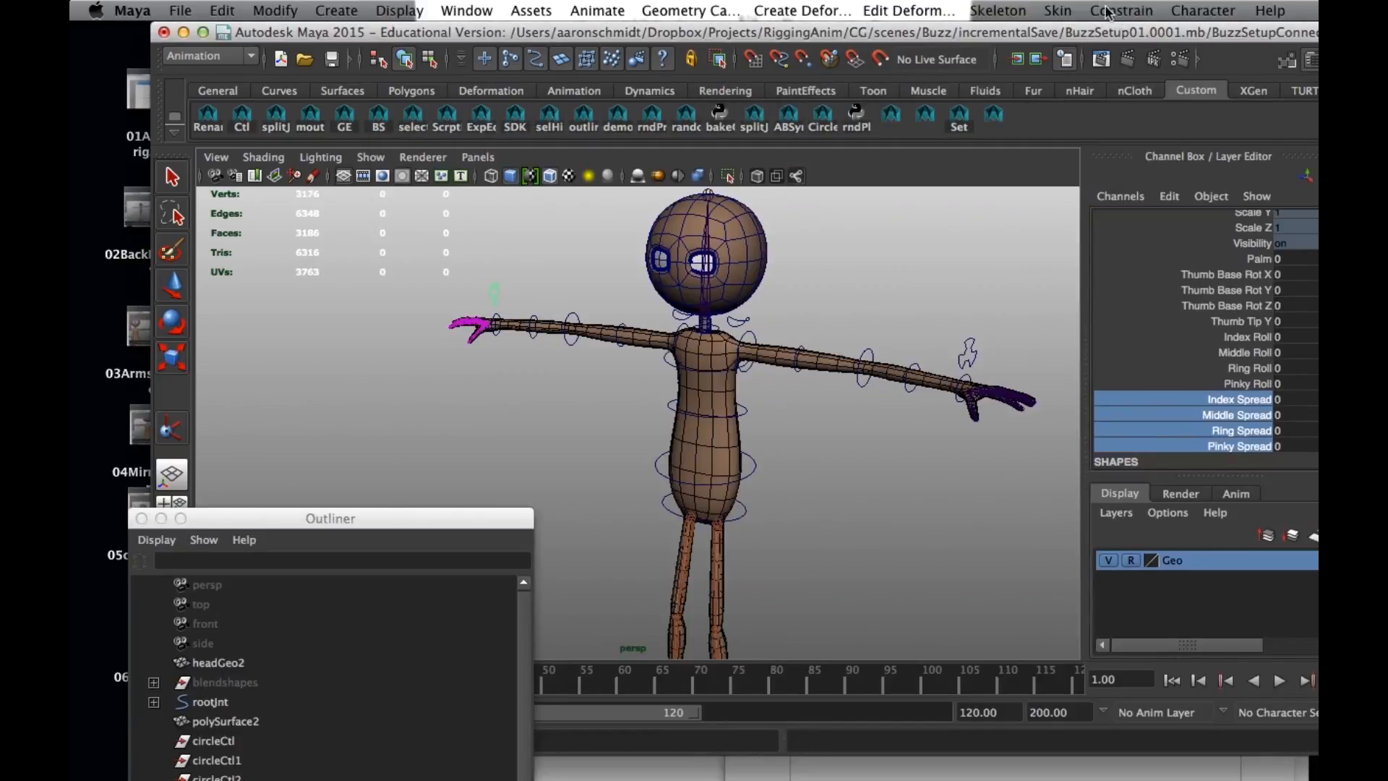
pyautogui.moveTo(1124, 33); pyautogui.dragTo(1007, 34)
pyautogui.click(1249, 741)
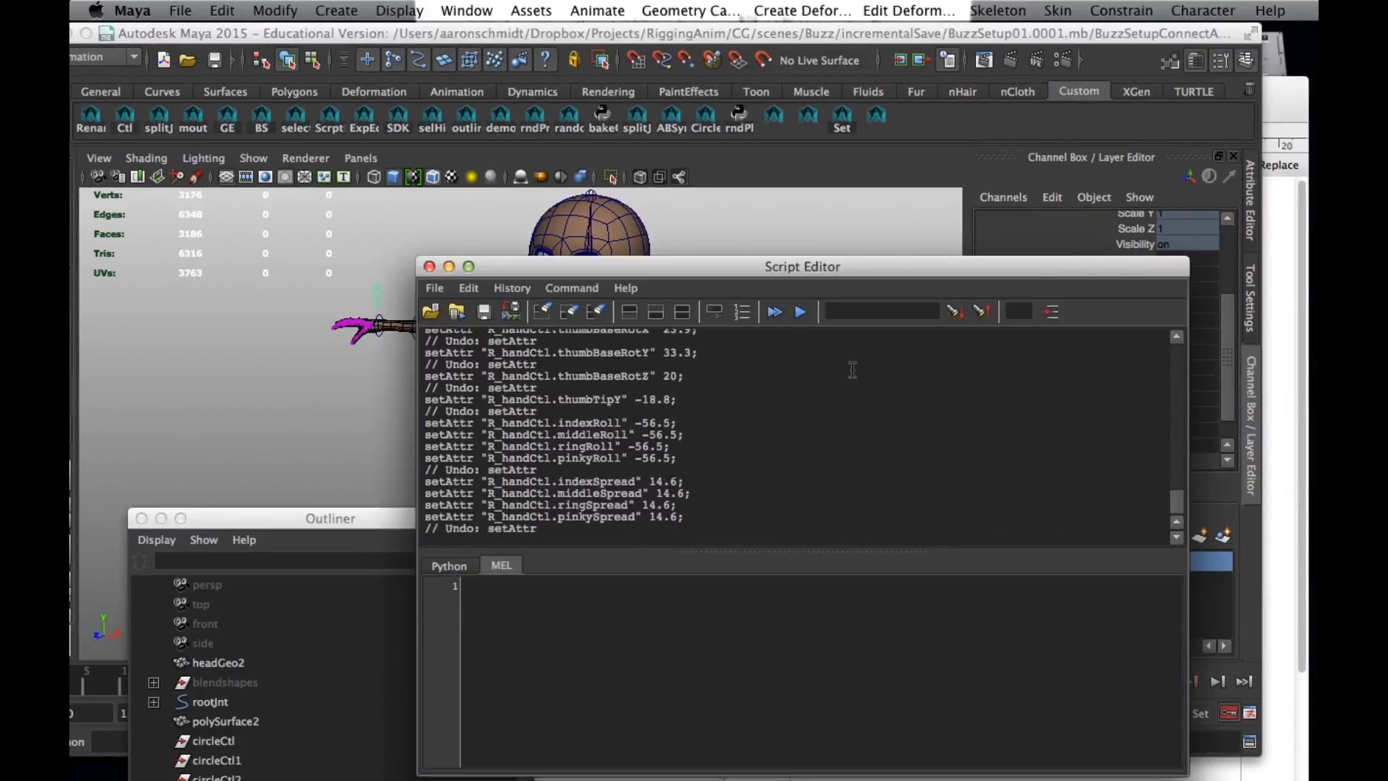
# - Review how to execute MEL commands in the Script Editor and close it
pyautogui.click(559, 289)
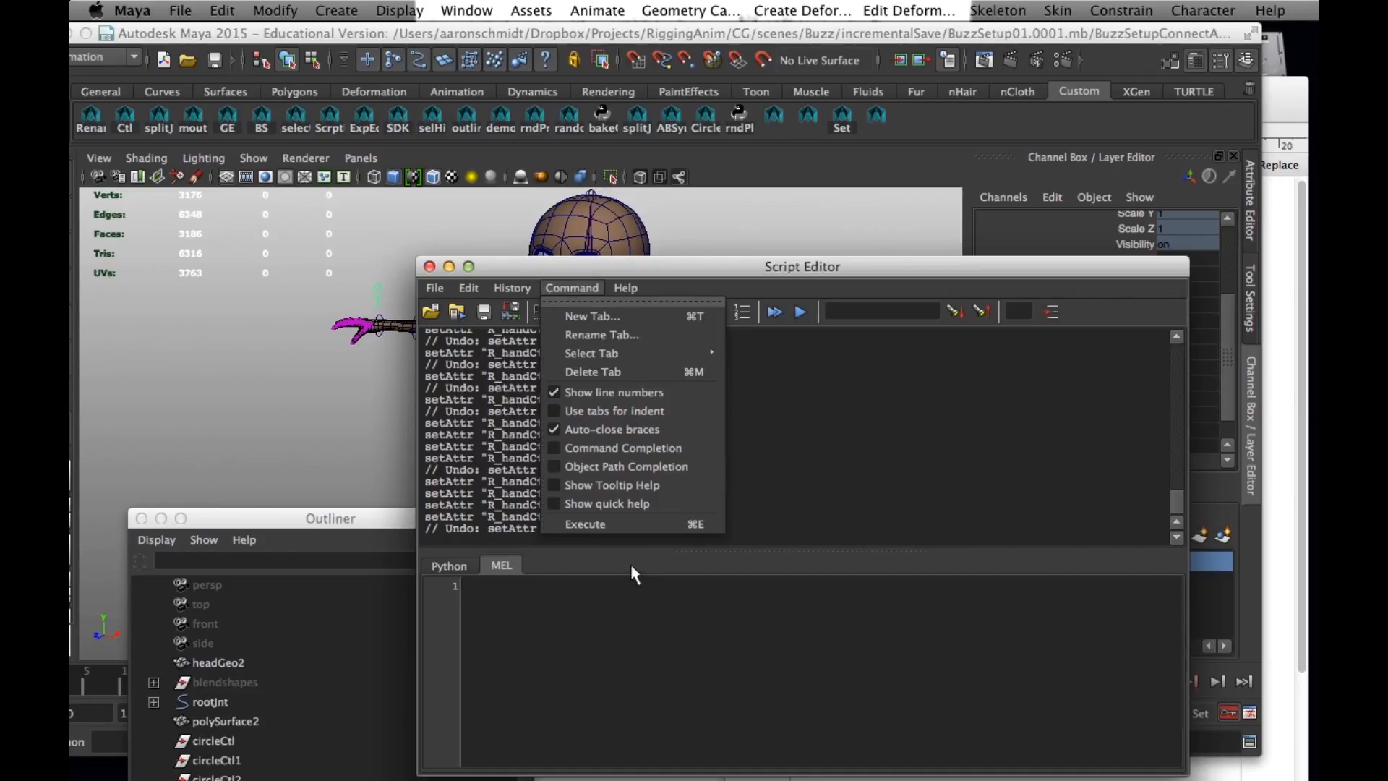
pyautogui.click(517, 615)
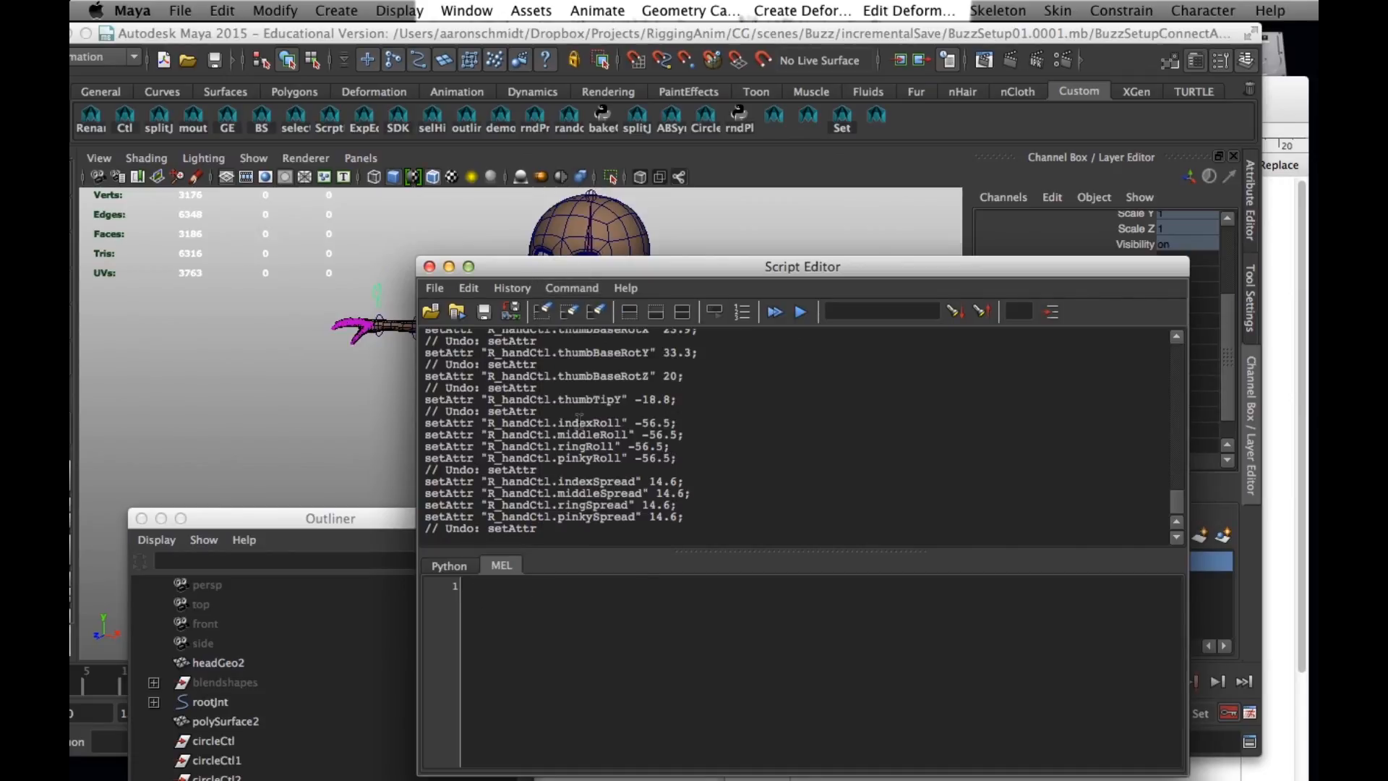
pyautogui.click(578, 284)
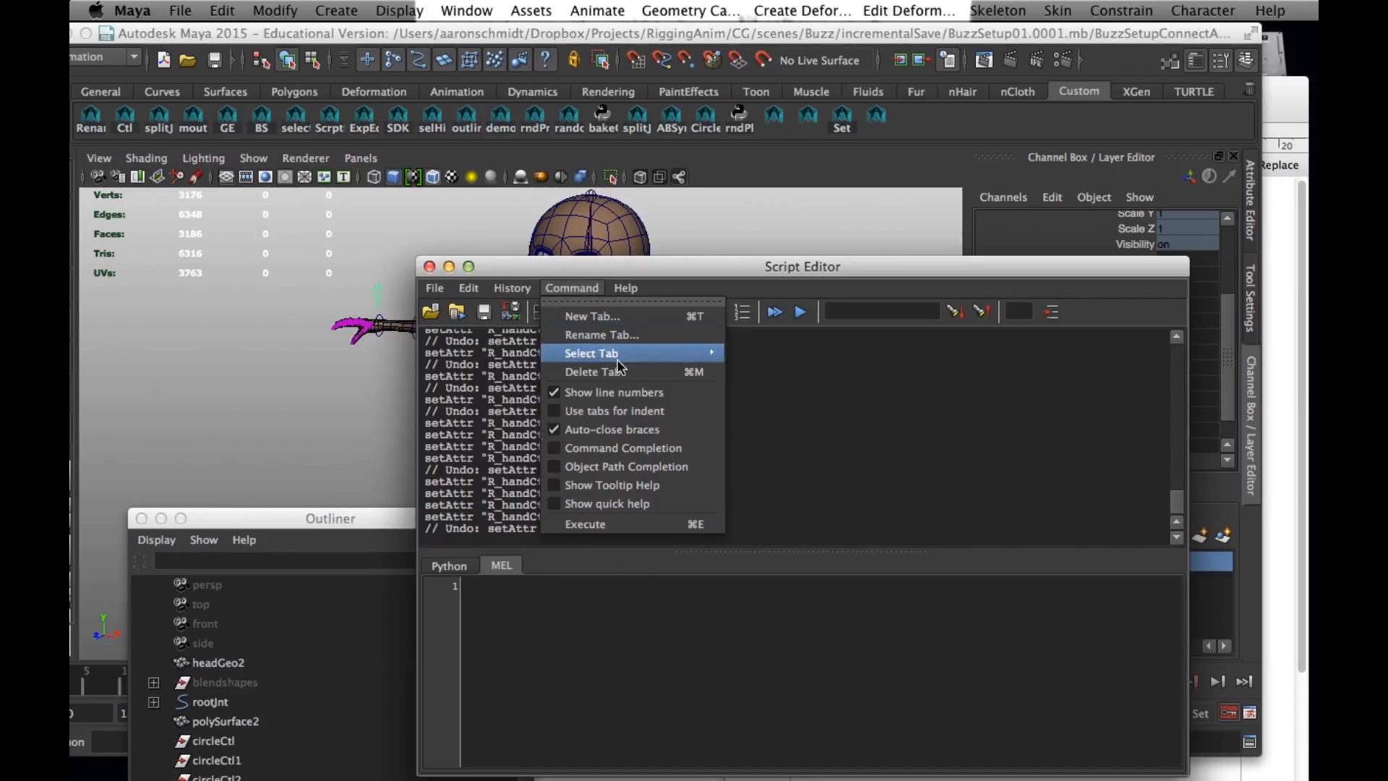
pyautogui.click(608, 532)
pyautogui.moveTo(701, 264); pyautogui.dragTo(927, 325)
pyautogui.click(657, 331)
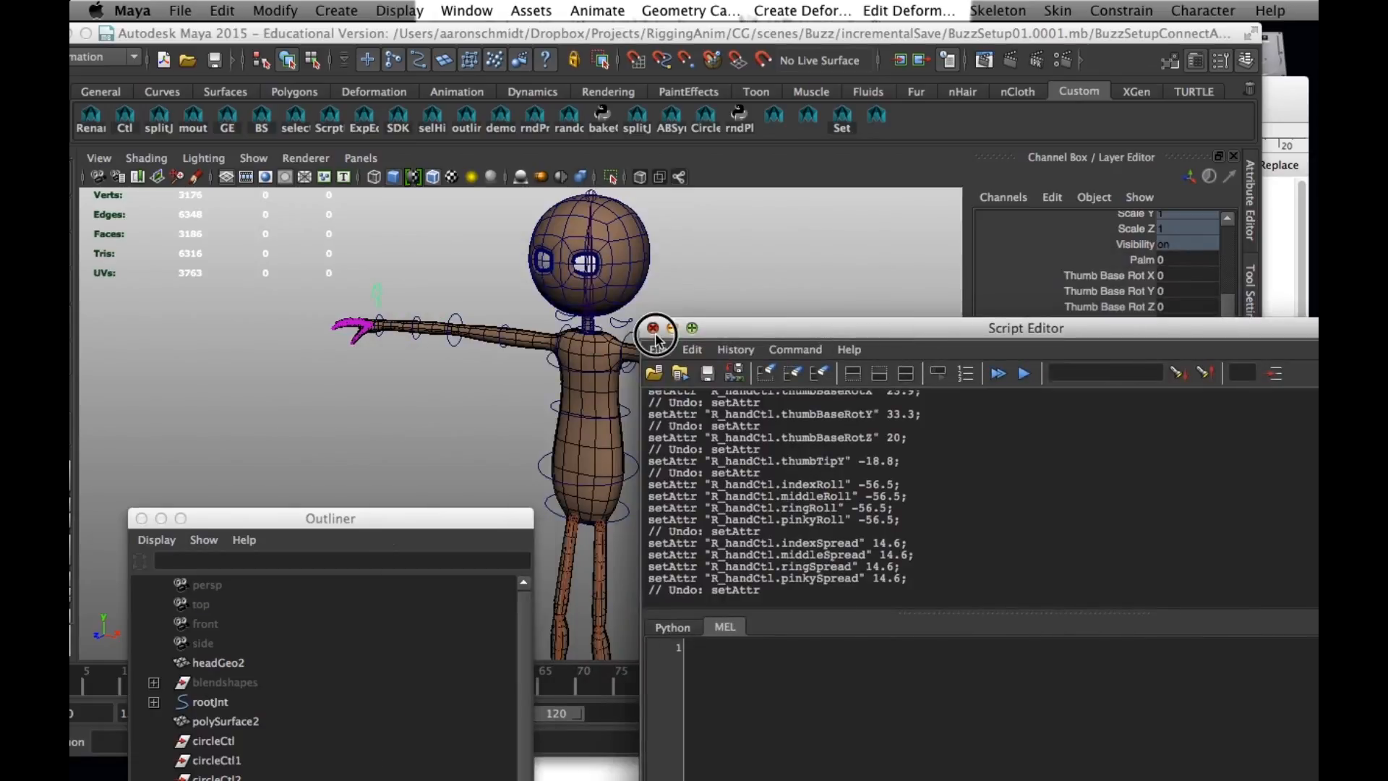
# - Clear the current selection, frame Buzz's left hand and select its control, L_handCtl
pyautogui.click(897, 394)
pyautogui.keyDown('alt'); pyautogui.moveTo(848, 349); pyautogui.dragTo(871, 427); pyautogui.keyUp('alt')
pyautogui.keyDown('alt'); pyautogui.moveTo(871, 427); pyautogui.dragTo(793, 387, button='middle'); pyautogui.keyUp('alt')
pyautogui.keyDown('alt'); pyautogui.moveTo(793, 388); pyautogui.dragTo(914, 446, button='right'); pyautogui.keyUp('alt')
pyautogui.keyDown('alt'); pyautogui.moveTo(914, 446); pyautogui.dragTo(782, 419, button='middle'); pyautogui.keyUp('alt')
pyautogui.keyDown('alt'); pyautogui.moveTo(782, 420); pyautogui.dragTo(723, 330, button='right'); pyautogui.keyUp('alt')
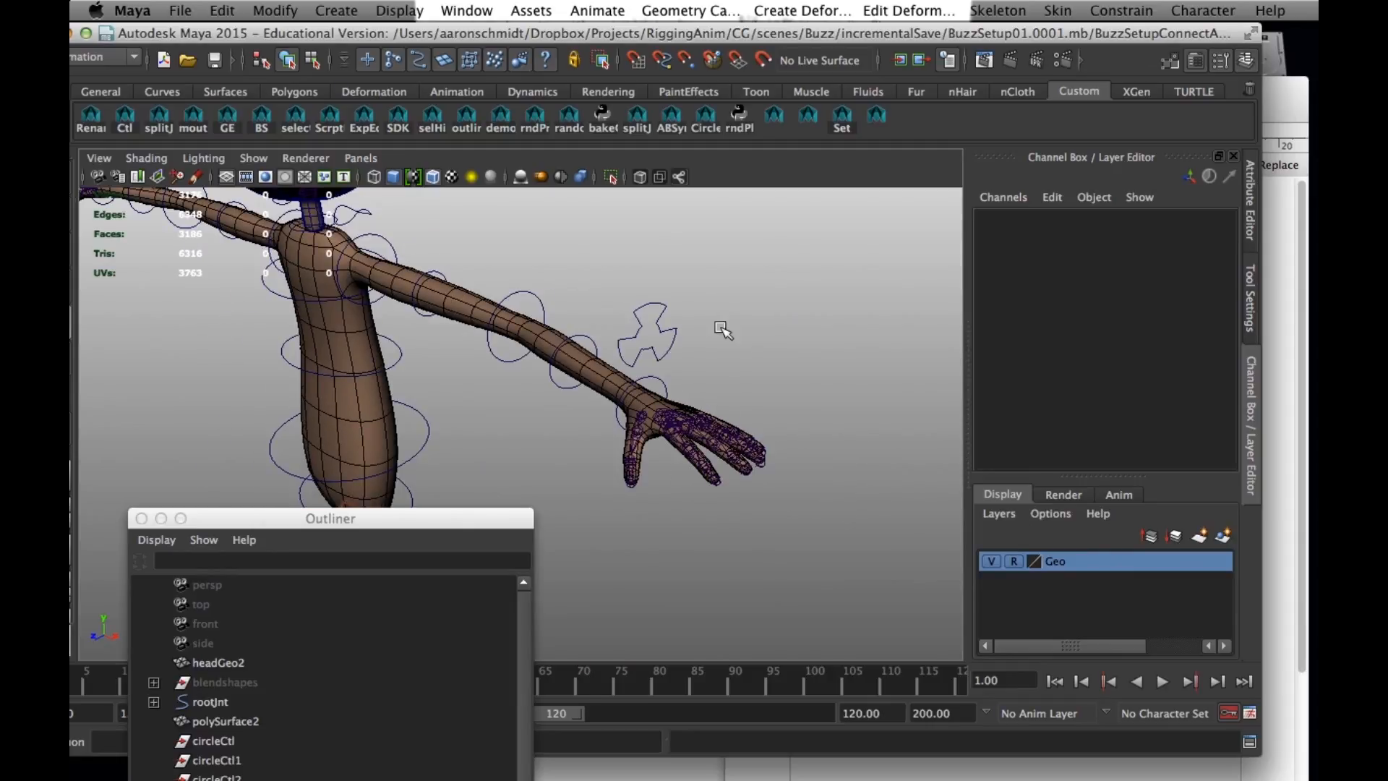
pyautogui.click(670, 344)
pyautogui.moveTo(671, 776)
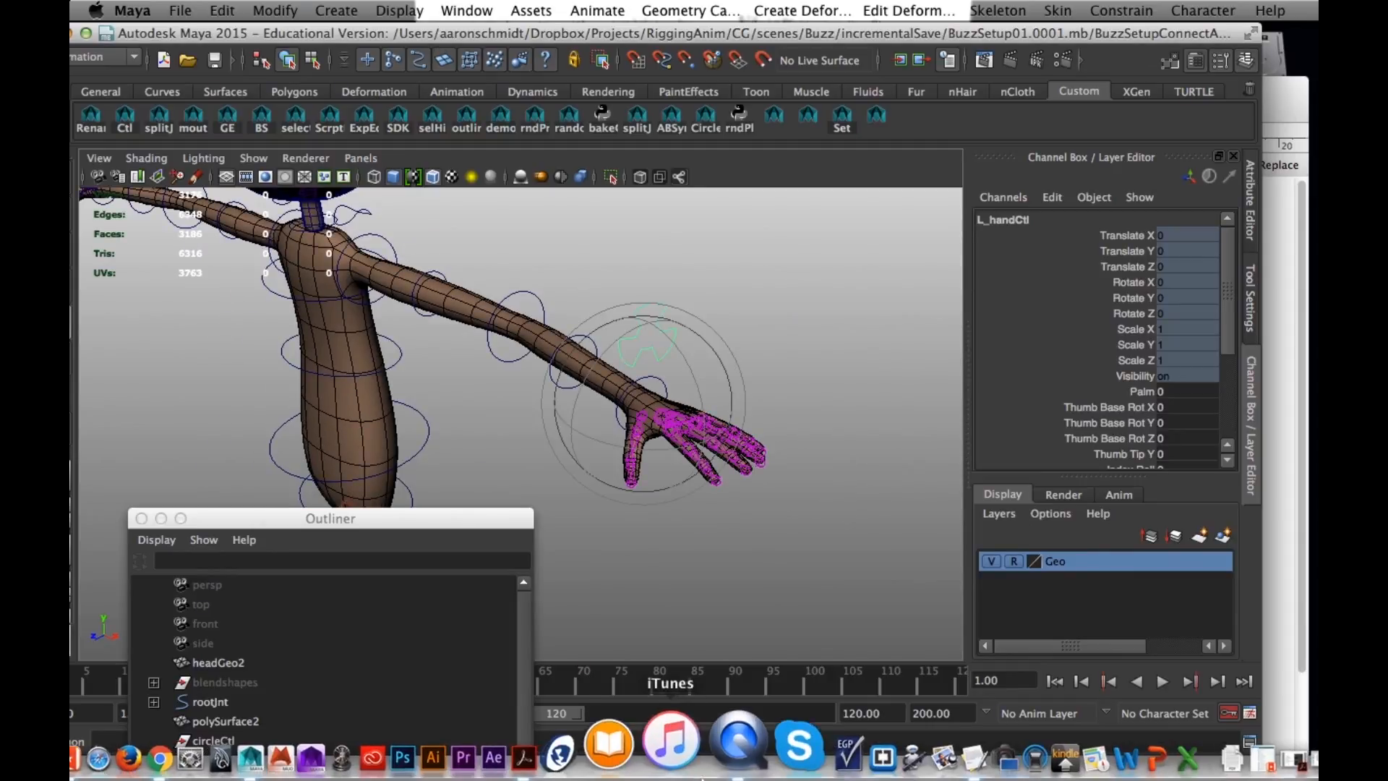